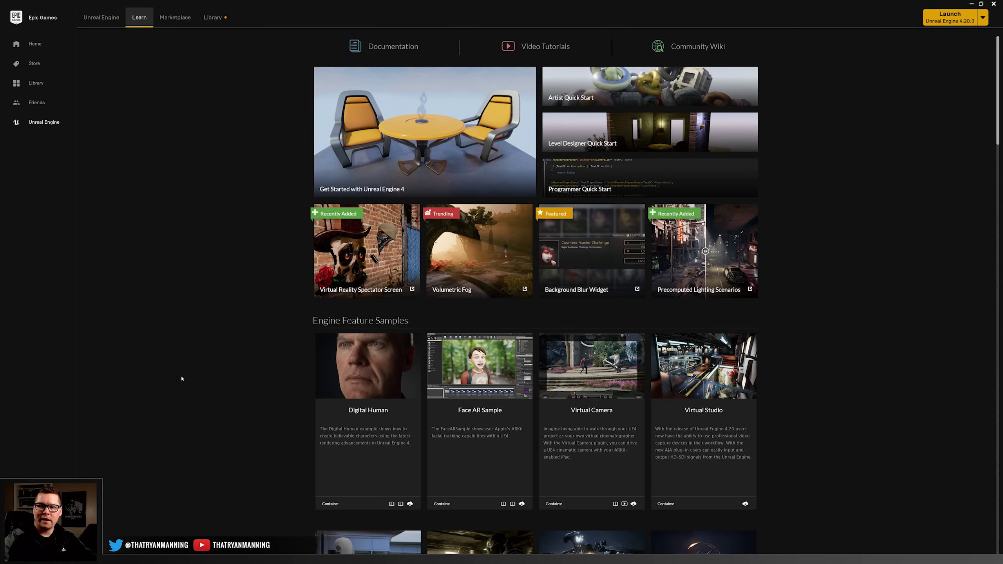
# - Search the Unreal Engine Marketplace for "IES Light profile Pack" and open the pack's product page
pyautogui.scroll(-6, 271, 272)
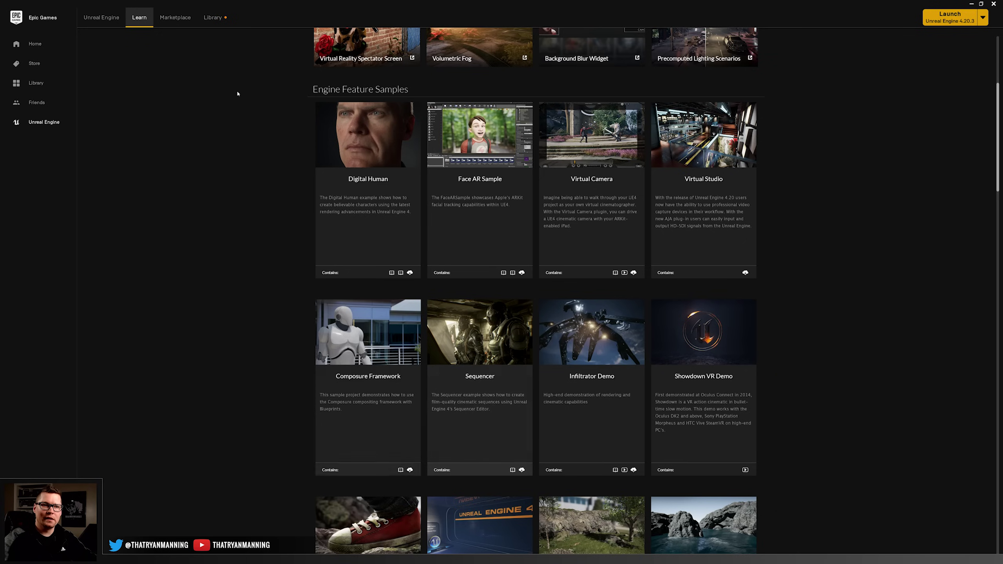
pyautogui.click(176, 18)
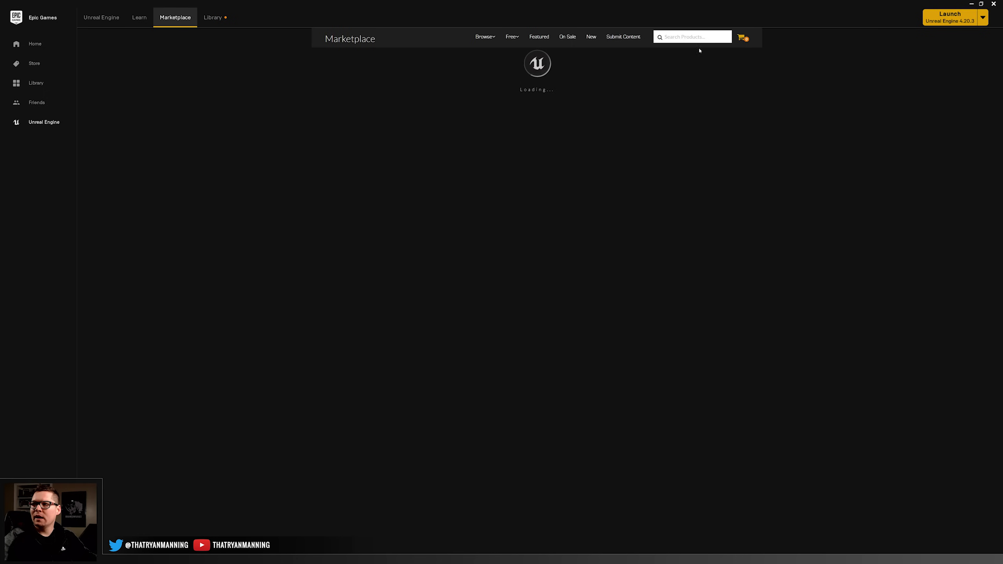
pyautogui.press('Return')
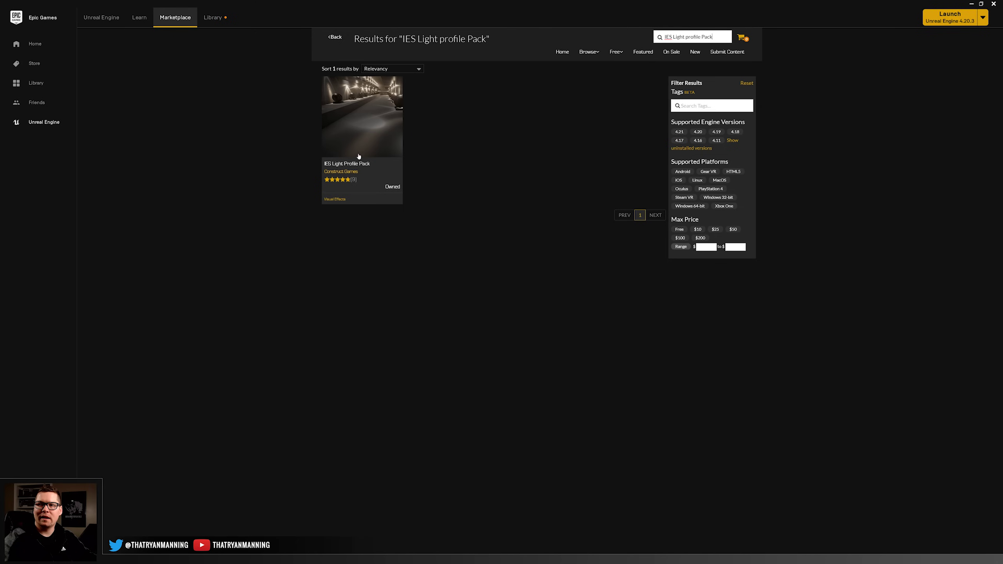
pyautogui.click(358, 158)
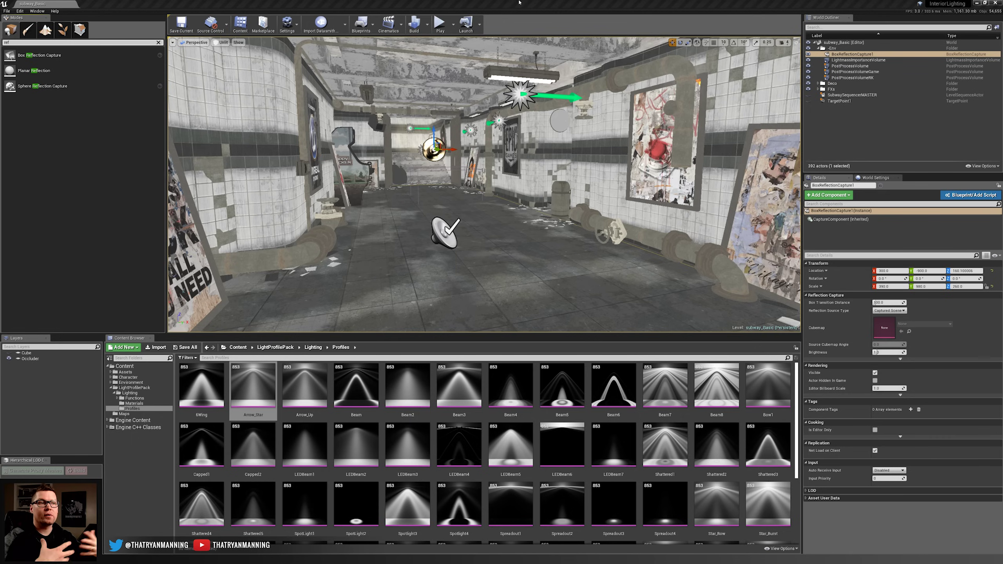
# - Preview the subway hallway in Lit shading and return the viewport to Unlit shading
pyautogui.click(221, 48)
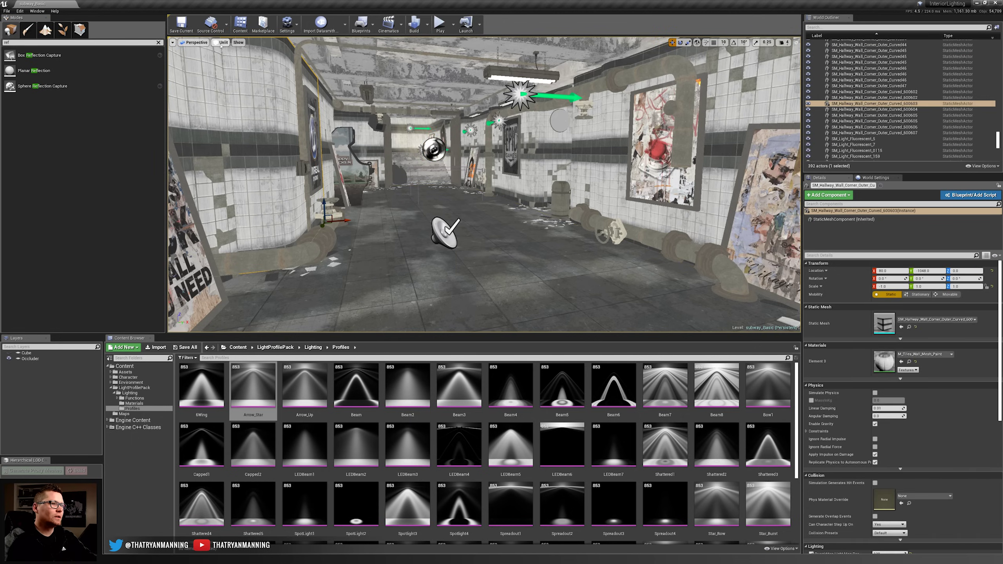
pyautogui.click(221, 43)
pyautogui.click(225, 63)
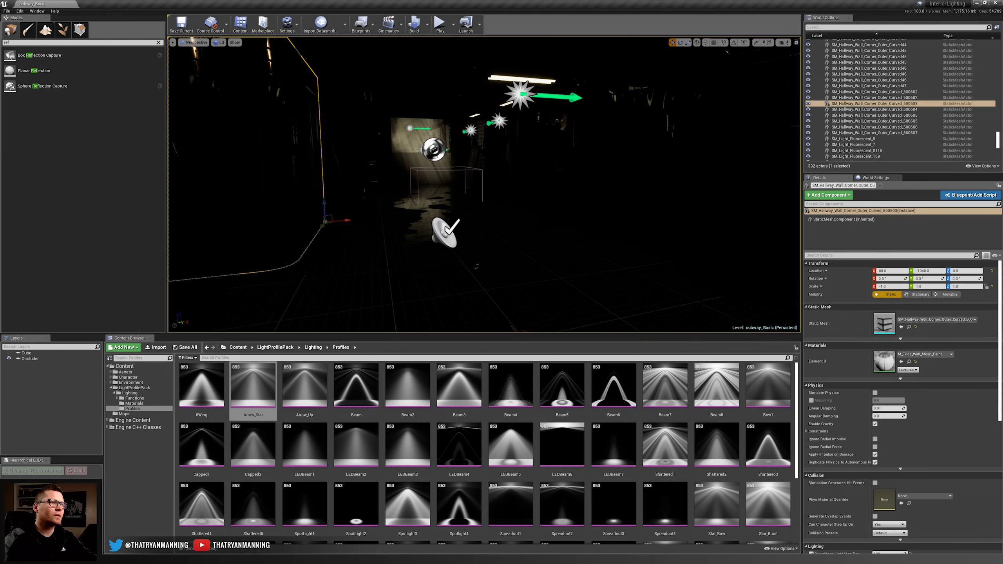
pyautogui.click(219, 42)
pyautogui.click(221, 62)
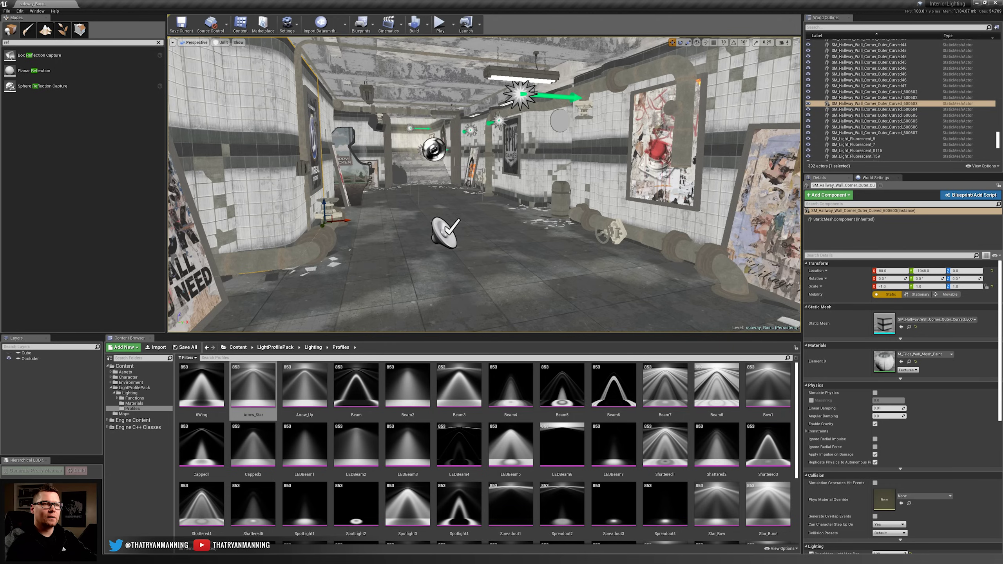
# - Collapse the FXs and Deco folders in the World Outliner, and toggle the Deco folder's visibility off and on
pyautogui.click(521, 94)
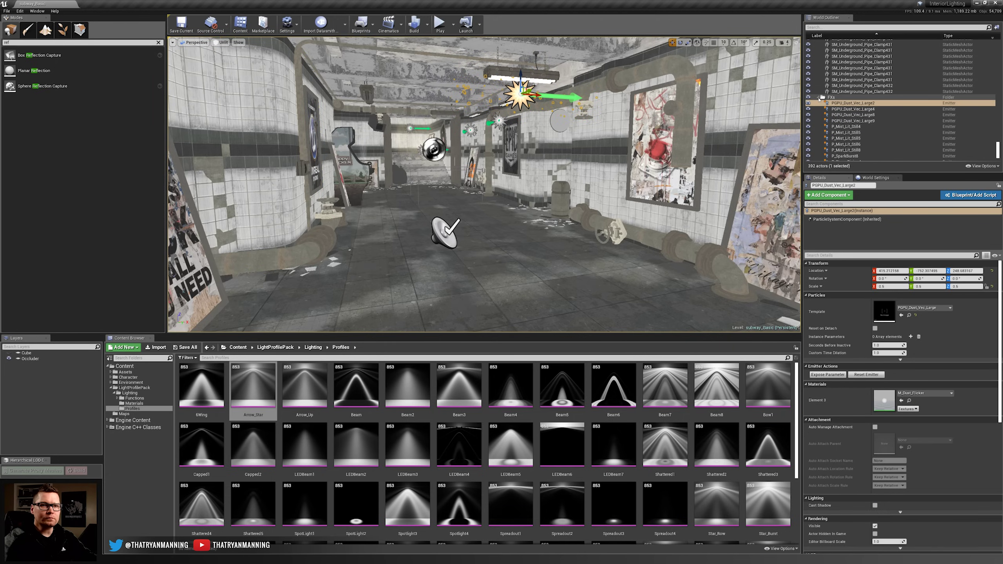
pyautogui.click(819, 98)
pyautogui.moveTo(998, 150); pyautogui.dragTo(998, 47)
pyautogui.click(820, 84)
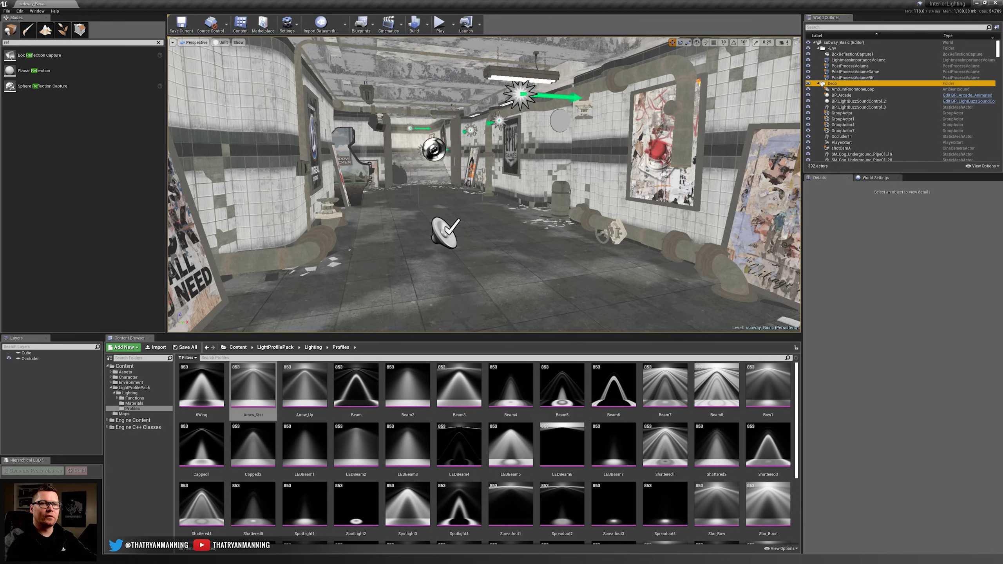
pyautogui.click(822, 83)
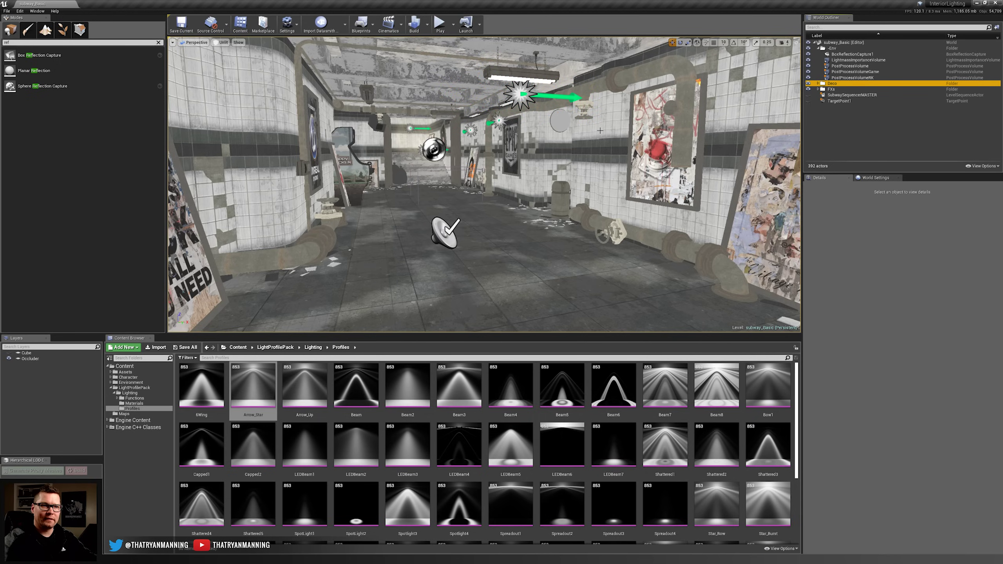
pyautogui.click(808, 84)
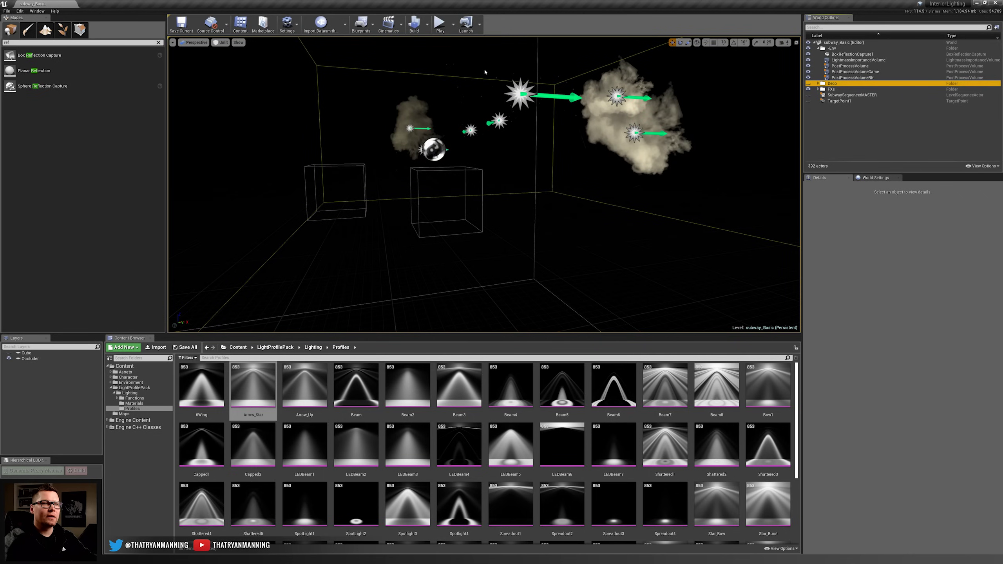
pyautogui.click(809, 84)
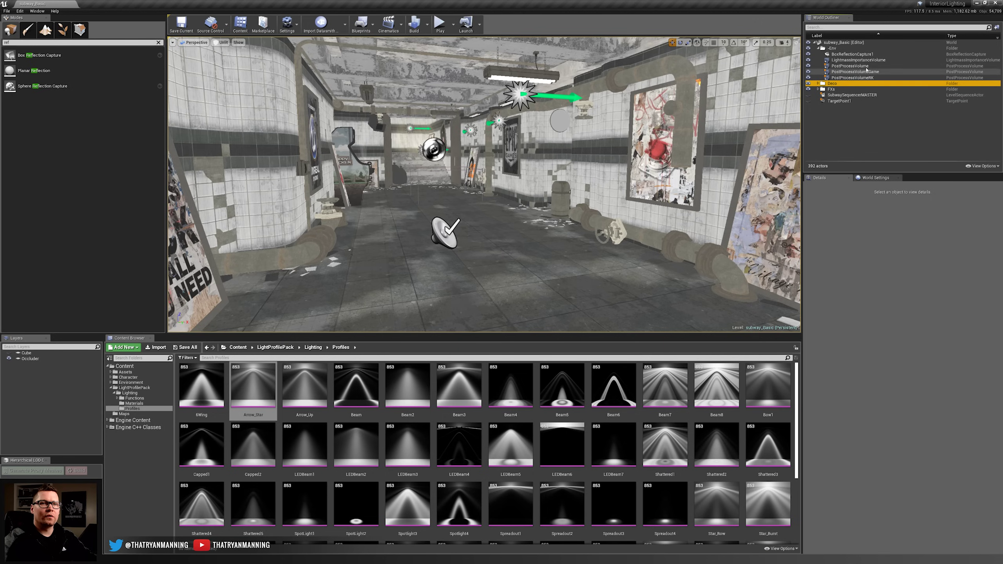
# - Examine the settings of PostProcessVolumeGame and the exposure brightness limits of PostProcessVolume
pyautogui.click(853, 72)
pyautogui.scroll(-5, 880, 434)
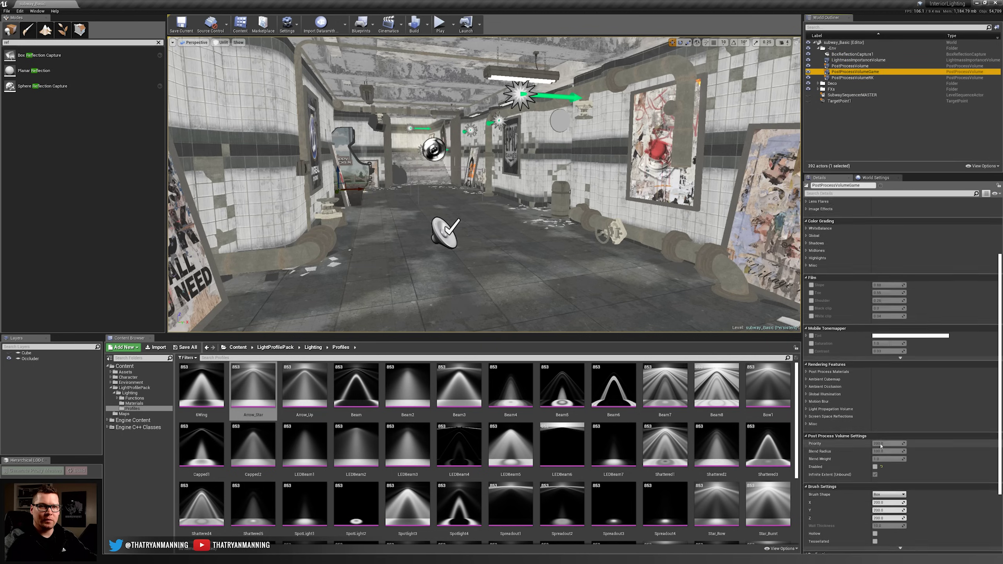
pyautogui.scroll(-3, 881, 446)
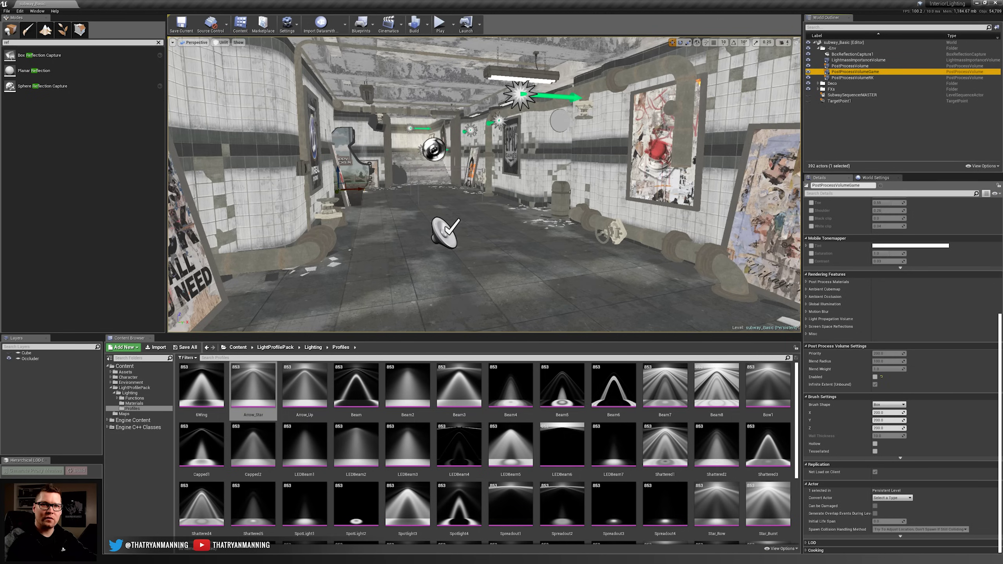
pyautogui.click(849, 66)
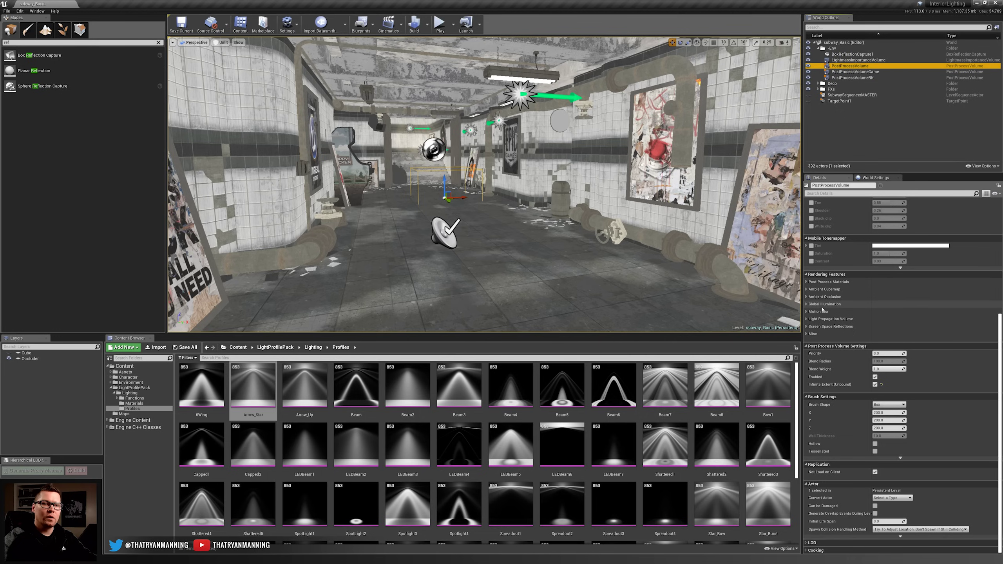
pyautogui.scroll(5, 817, 276)
pyautogui.scroll(2, 816, 276)
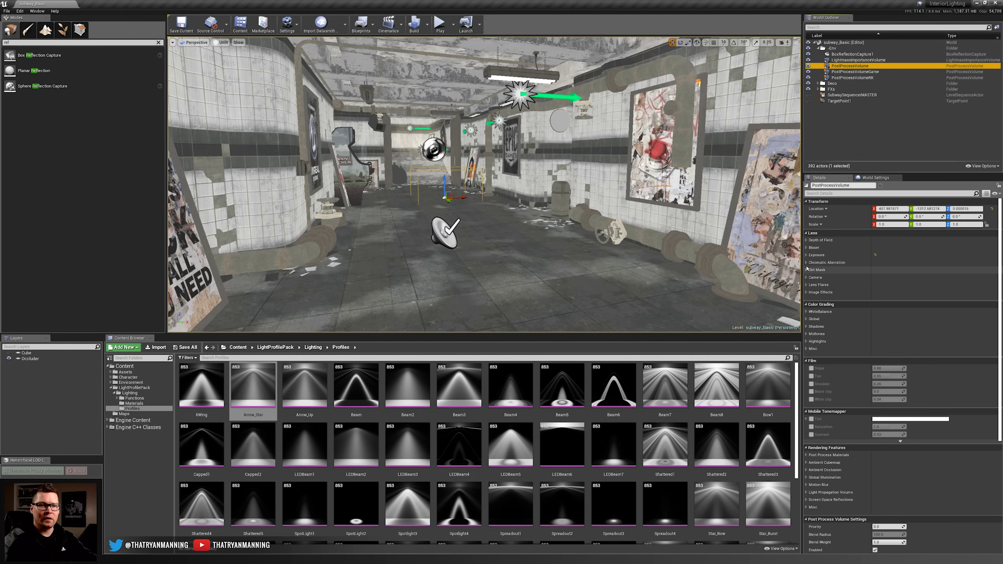
pyautogui.click(806, 255)
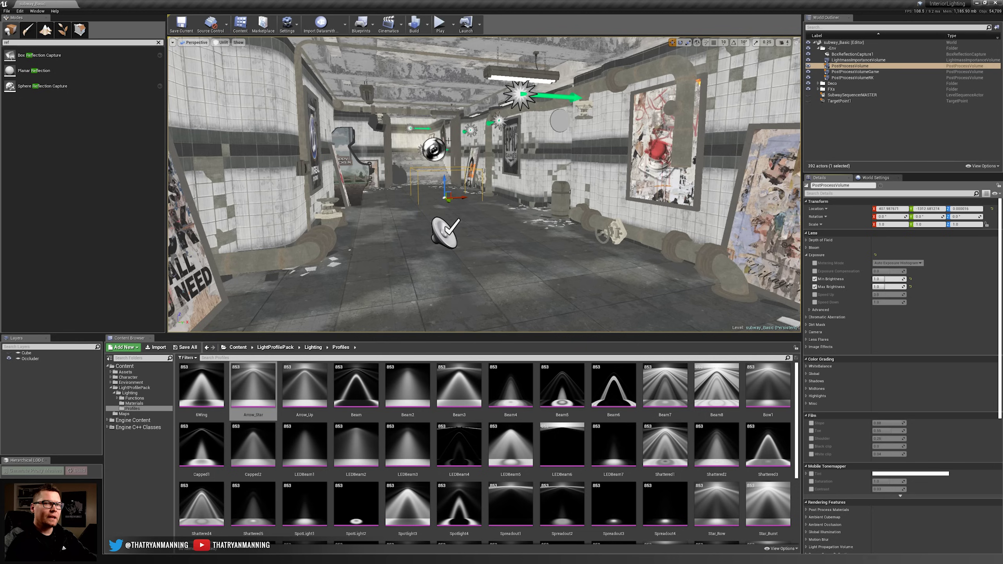
# - Inspect the box reflection capture, try a Planar Reflection and a Sphere Reflection Capture in the hallway, and delete both test actors
pyautogui.click(852, 54)
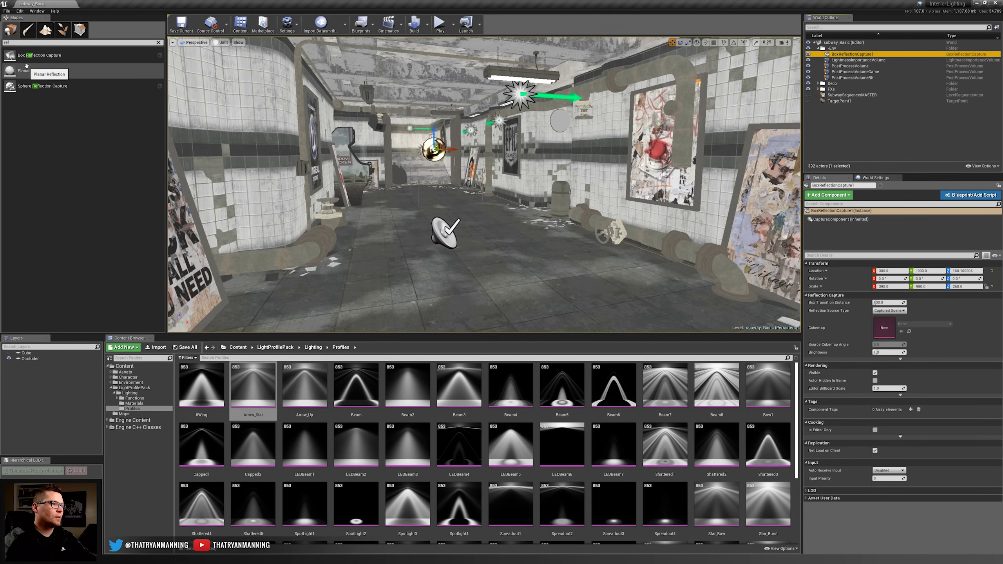
pyautogui.moveTo(23, 71); pyautogui.dragTo(469, 263)
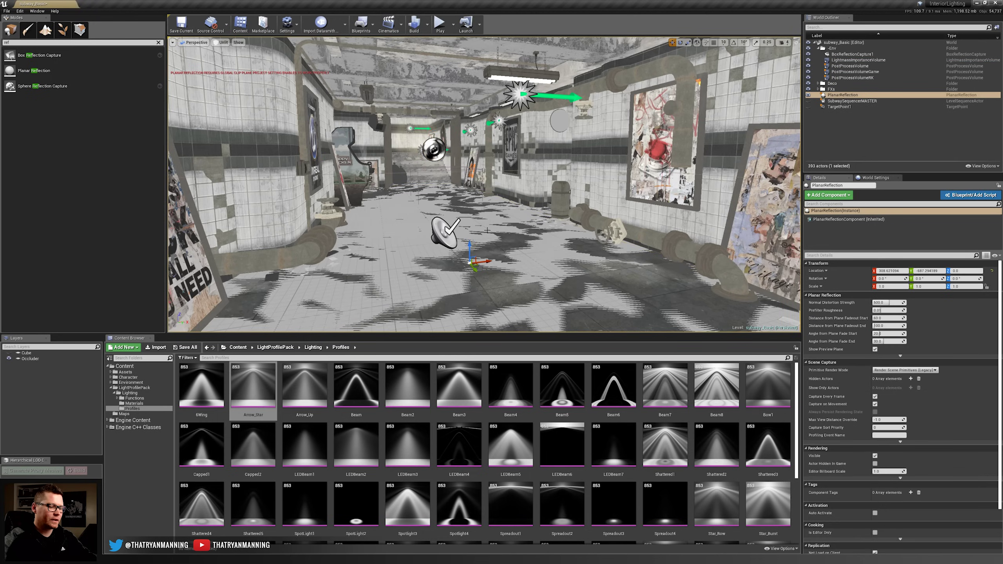
pyautogui.press('Delete')
pyautogui.moveTo(35, 87); pyautogui.dragTo(488, 277)
pyautogui.moveTo(488, 237); pyautogui.dragTo(488, 139)
pyautogui.press('Delete')
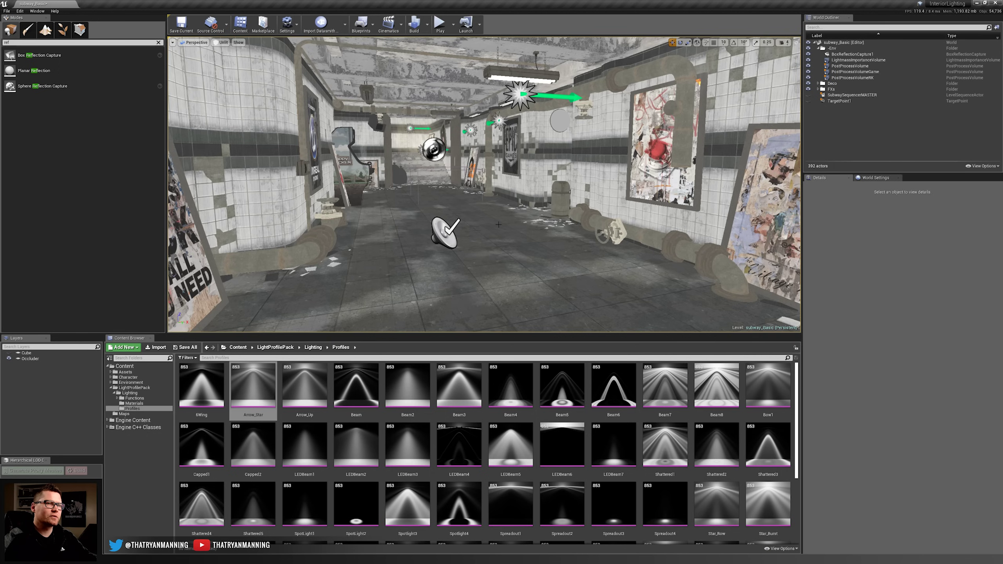
# - Place a Spot Light at the fluorescent ceiling fixture above the leaning portrait poster
pyautogui.moveTo(498, 224); pyautogui.dragTo(578, 209, button='right')
pyautogui.press('w')
pyautogui.click(444, 78)
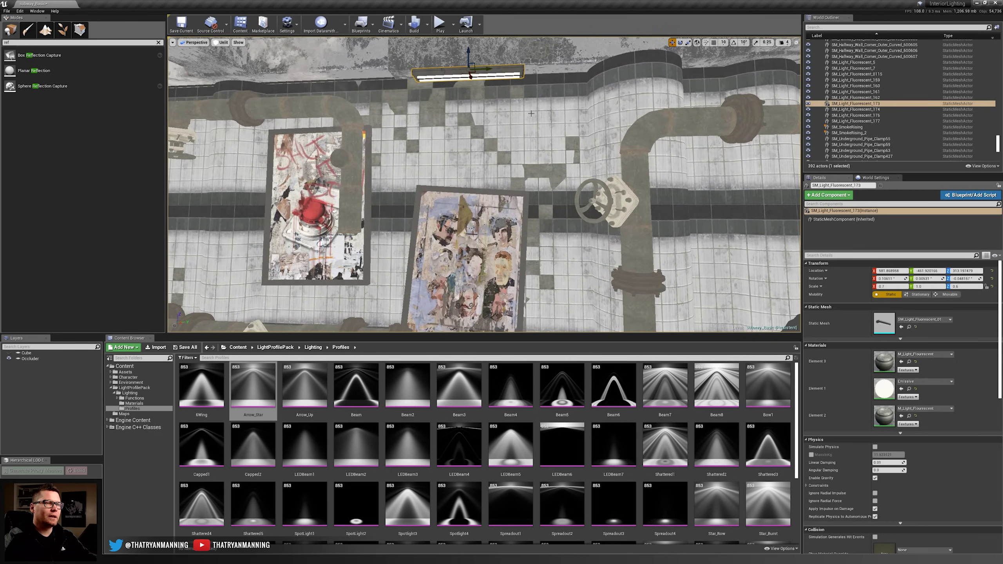
pyautogui.moveTo(531, 113); pyautogui.dragTo(488, 123, button='right')
pyautogui.press('s')
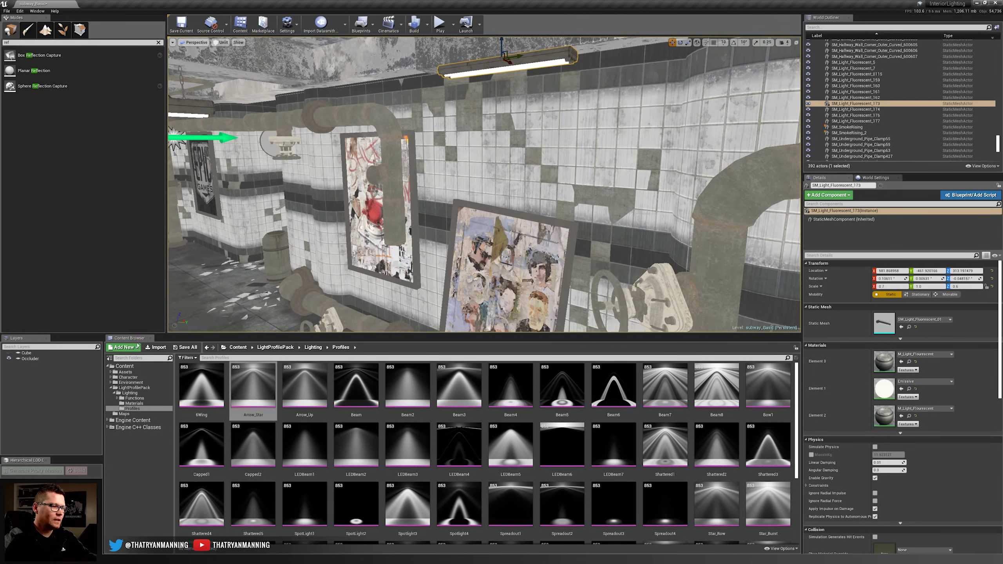
pyautogui.click(158, 43)
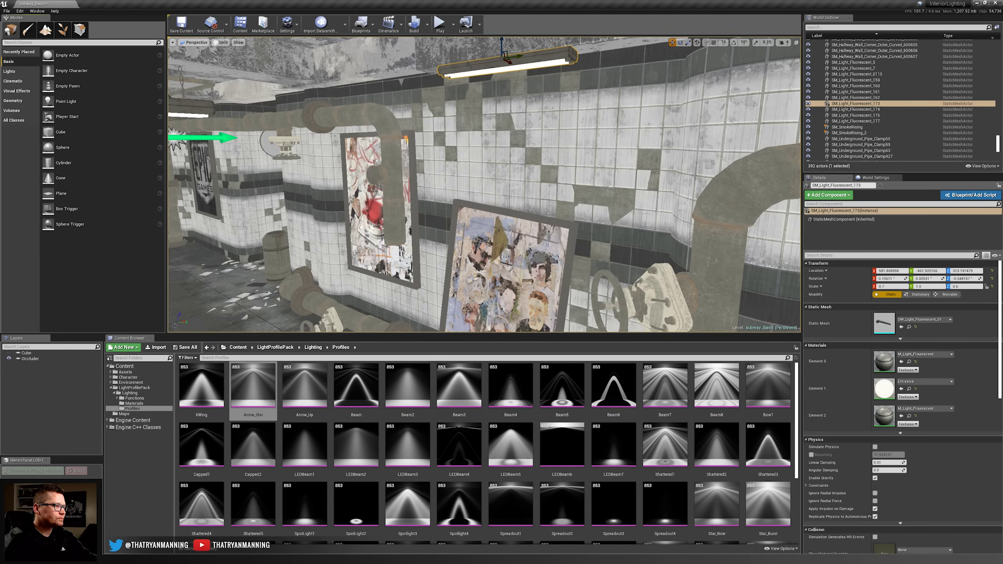
pyautogui.click(16, 74)
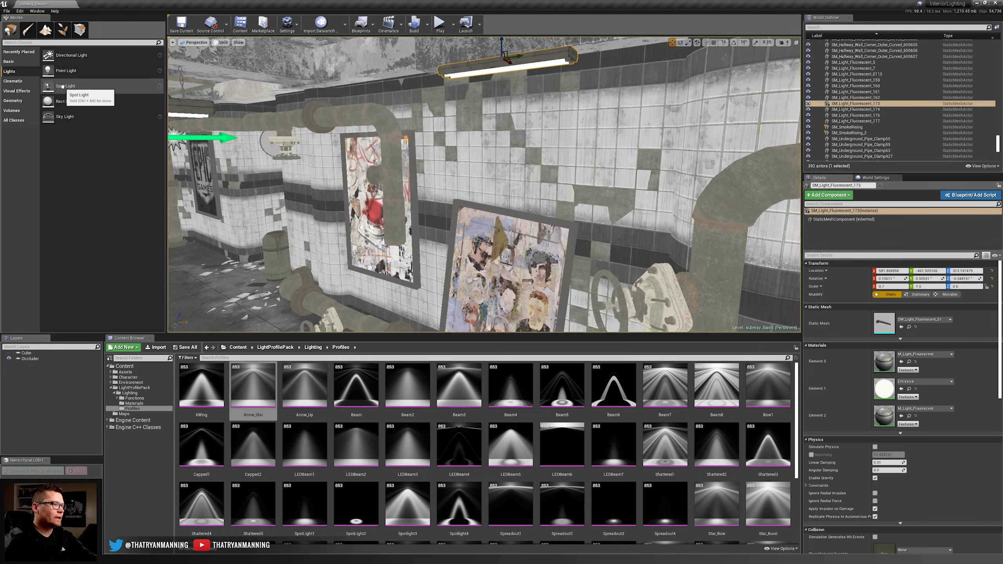
pyautogui.moveTo(63, 85); pyautogui.dragTo(505, 67)
# - Move the spot light out from the wall and adjust its height so it sits just below the fluorescent tube
pyautogui.moveTo(492, 113); pyautogui.dragTo(598, 109, button='right')
pyautogui.press('a')
pyautogui.moveTo(491, 114); pyautogui.dragTo(458, 106)
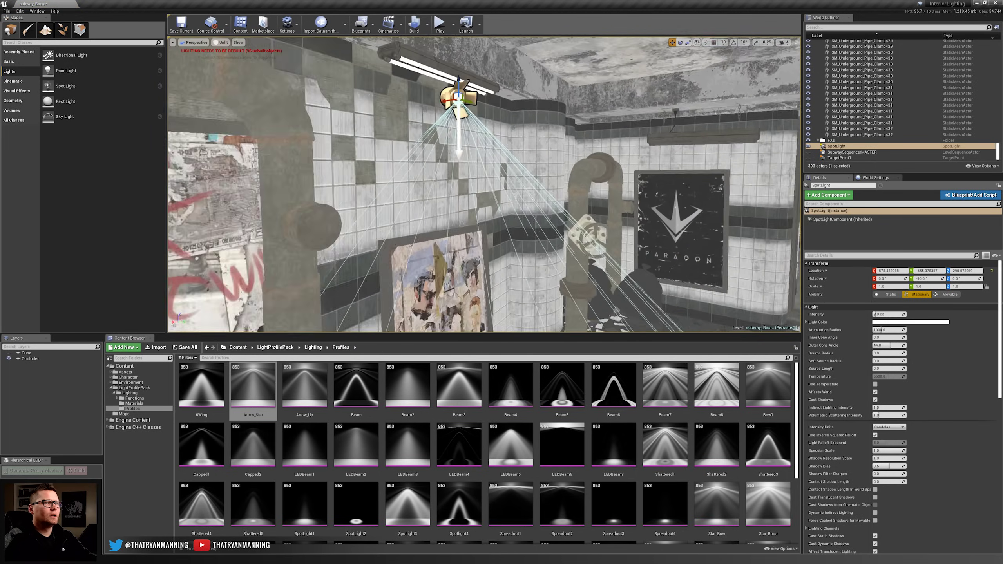
pyautogui.press('d')
pyautogui.moveTo(601, 98)
pyautogui.mouseDown(button='right')
pyautogui.moveTo(612, 99)
pyautogui.moveTo(583, 97)
pyautogui.mouseUp(button='right')
pyautogui.moveTo(569, 109); pyautogui.dragTo(569, 108)
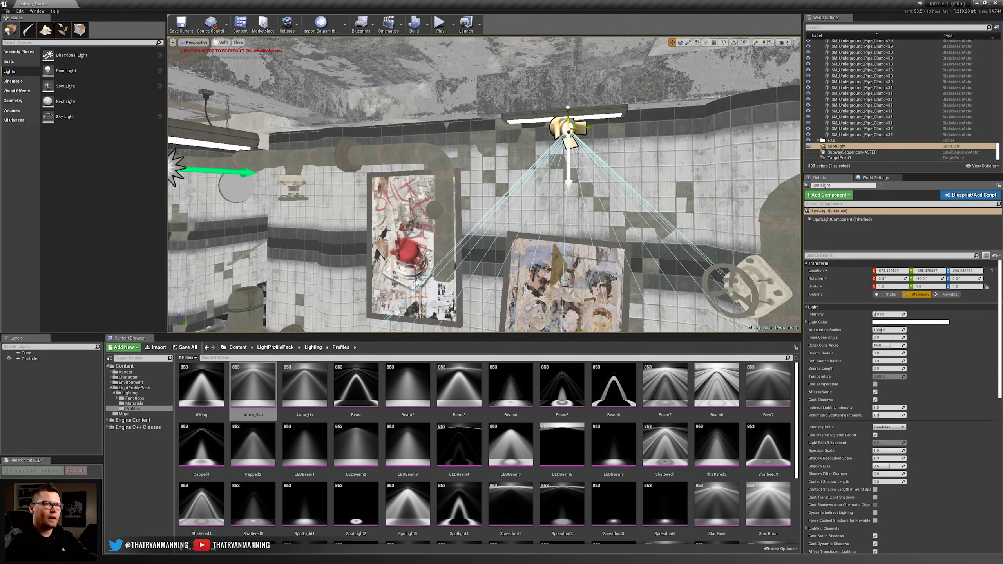
# - Switch the viewport to Lit shading and nudge the spot light's position under the fixture
pyautogui.click(216, 42)
pyautogui.click(222, 56)
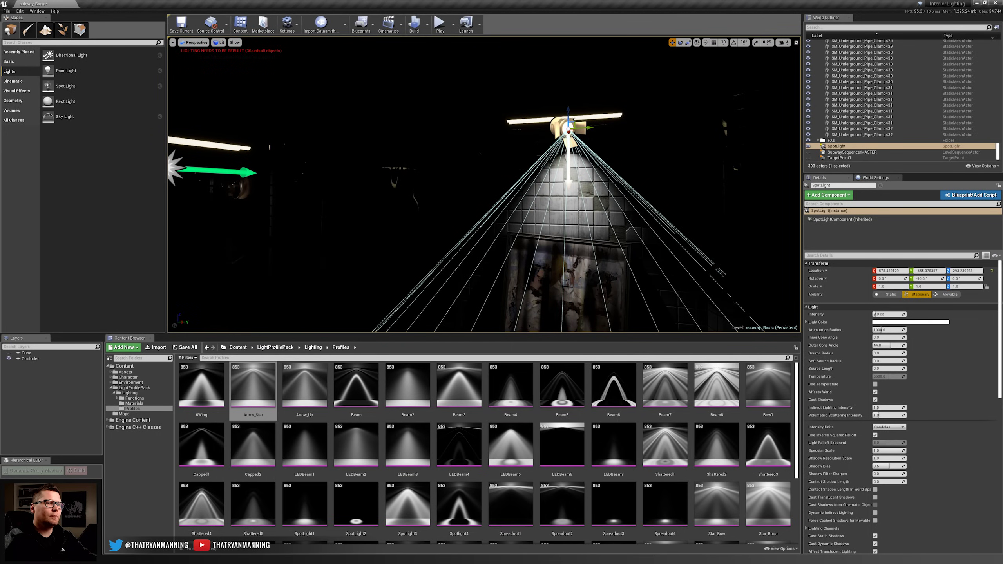
pyautogui.press('s')
pyautogui.moveTo(427, 158)
pyautogui.mouseDown(button='right')
pyautogui.moveTo(454, 172)
pyautogui.moveTo(438, 175)
pyautogui.moveTo(451, 144)
pyautogui.mouseUp(button='right')
pyautogui.press('s')
pyautogui.moveTo(488, 168); pyautogui.dragTo(486, 168)
pyautogui.press('w')
pyautogui.moveTo(486, 167); pyautogui.dragTo(490, 187, button='right')
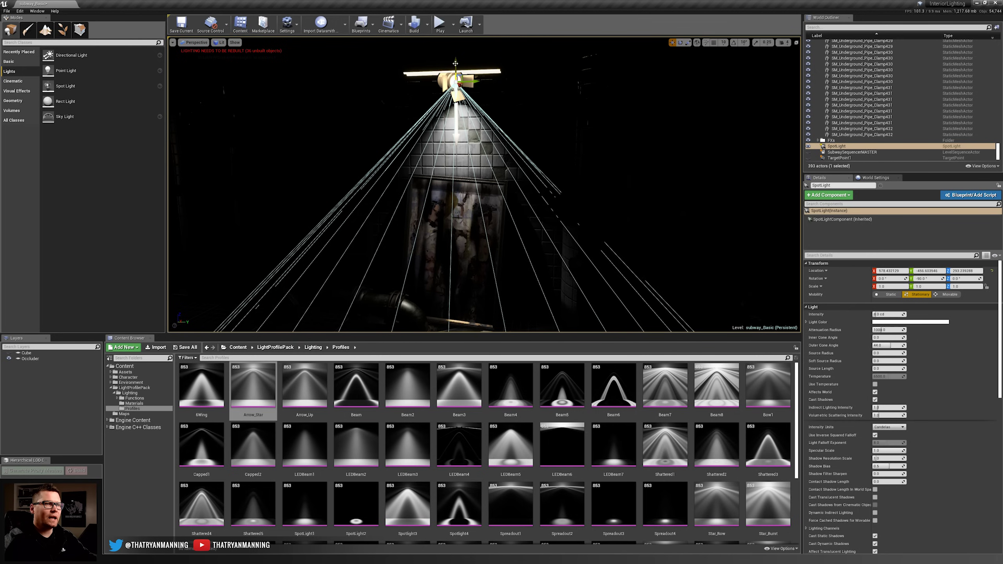
# - Raise the spot light slightly toward the tube and shift it sideways to align with the fixture
pyautogui.moveTo(455, 64); pyautogui.dragTo(455, 56)
pyautogui.press('w')
pyautogui.moveTo(455, 56); pyautogui.dragTo(446, 87, button='right')
pyautogui.press('s')
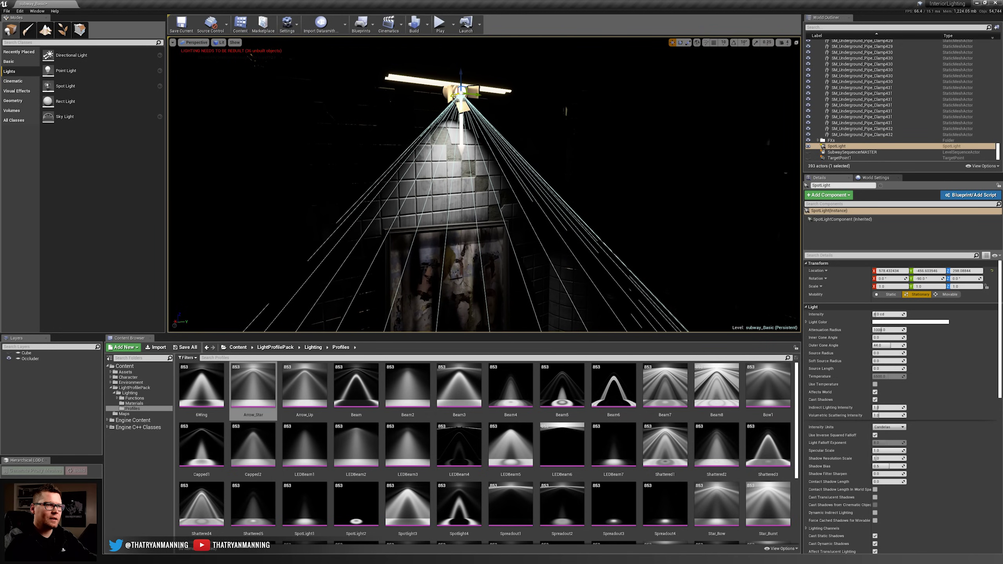
pyautogui.moveTo(454, 96); pyautogui.dragTo(476, 95)
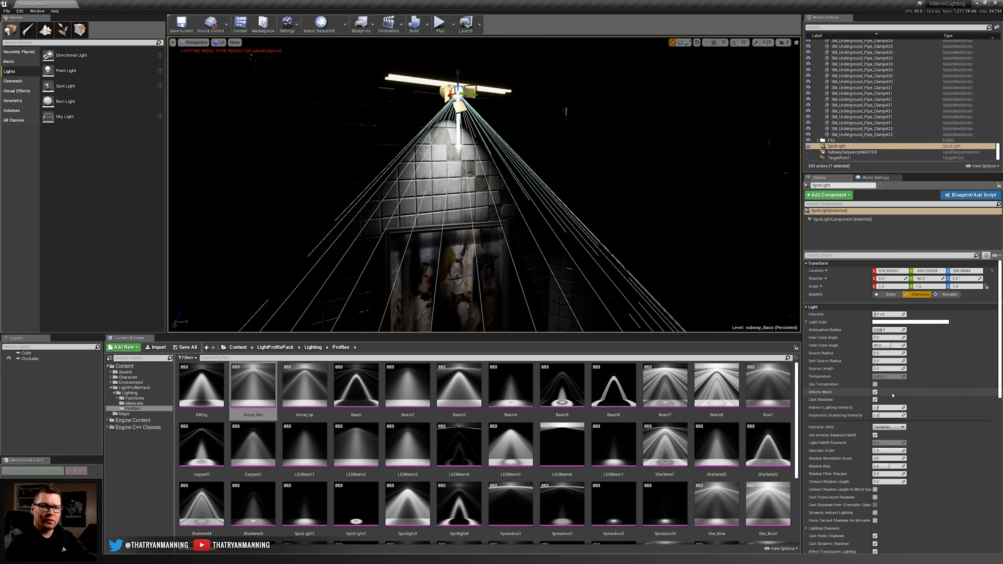
# - Give the spot light a small source radius and a source length of about 72
pyautogui.moveTo(886, 353); pyautogui.dragTo(891, 354)
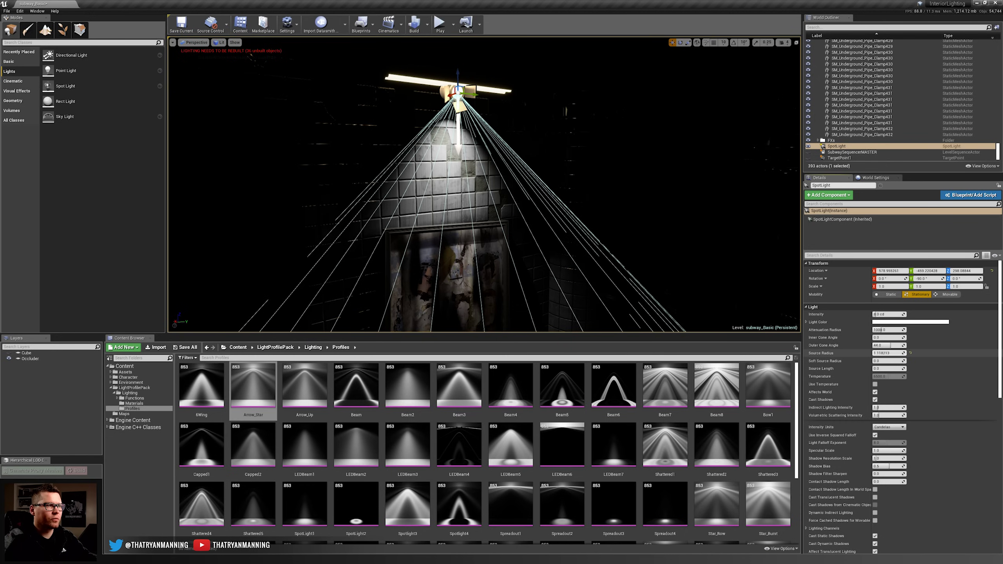
pyautogui.moveTo(435, 153); pyautogui.dragTo(511, 170, button='right')
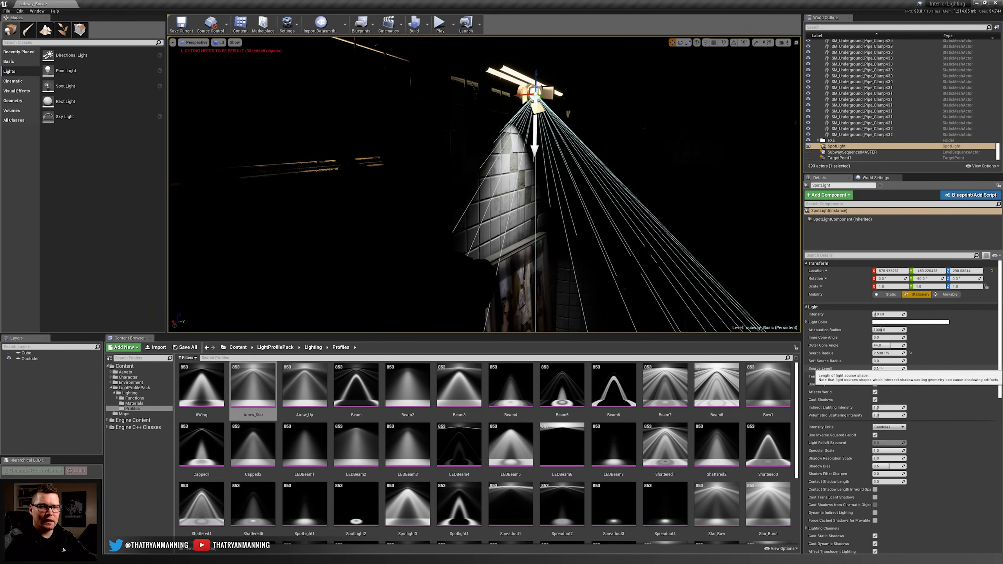
pyautogui.moveTo(886, 368); pyautogui.dragTo(898, 369)
# - Try rotating the spot light to line its source up with the fluorescent tube, and undo the rotation
pyautogui.moveTo(656, 178); pyautogui.dragTo(553, 172, button='right')
pyautogui.press('e')
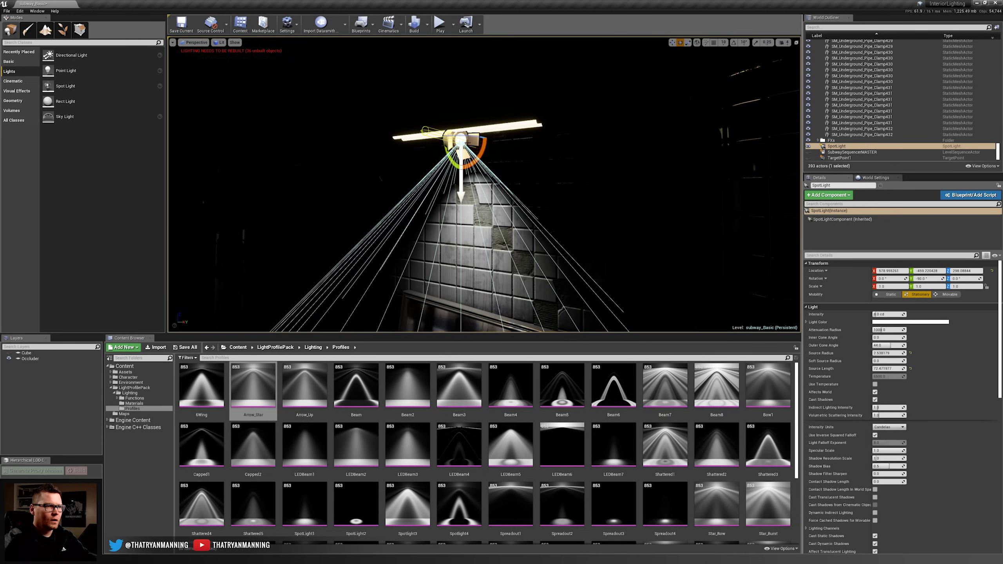
pyautogui.moveTo(470, 137); pyautogui.dragTo(493, 138)
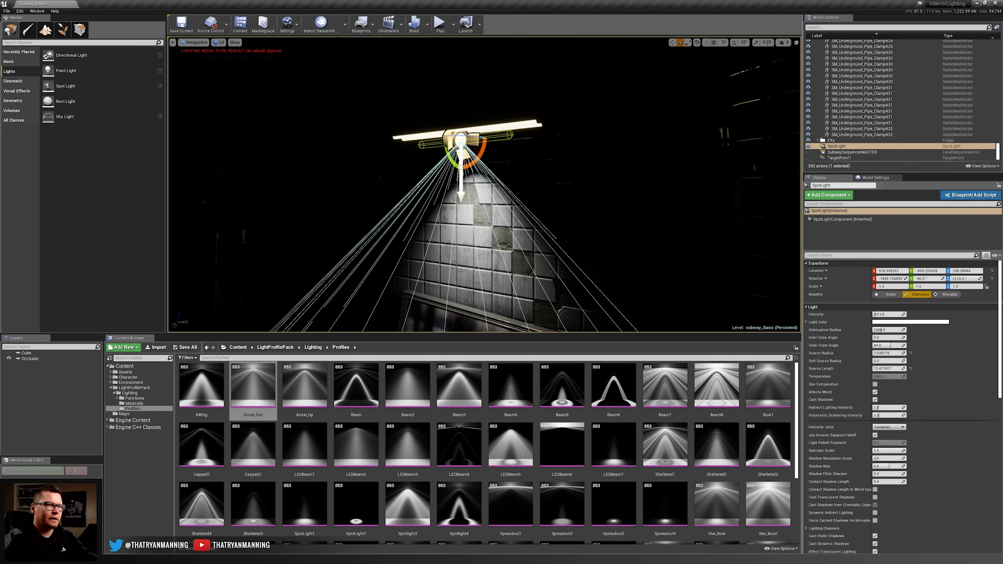
pyautogui.hotkey('ctrl', 'z')
# - Enable rotation snapping and position grid snapping for the viewport
pyautogui.click(734, 44)
pyautogui.click(714, 43)
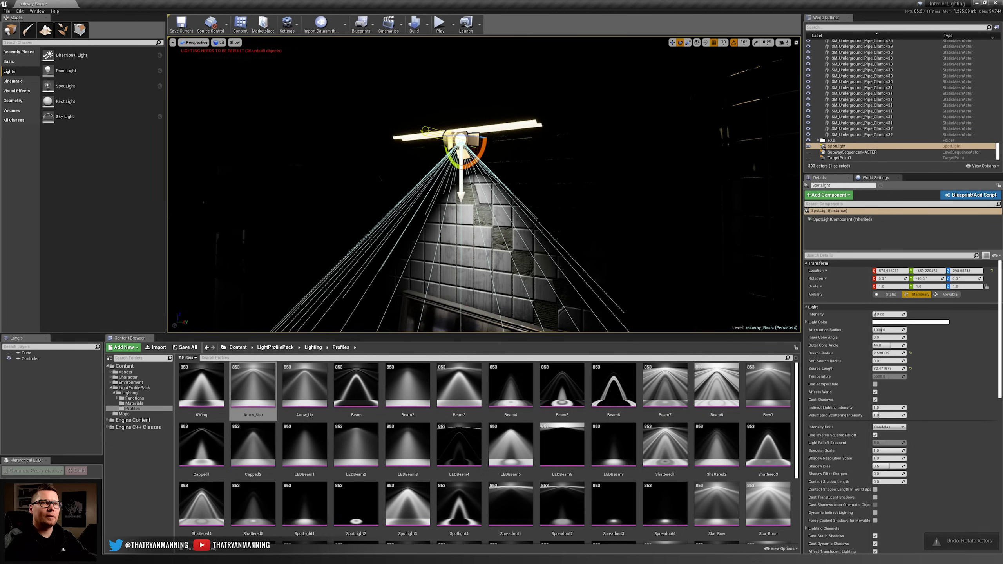
# - Rotate the spot light 90° so its source runs parallel to the fluorescent tube, and lengthen the source to about 104
pyautogui.moveTo(473, 144); pyautogui.dragTo(490, 140)
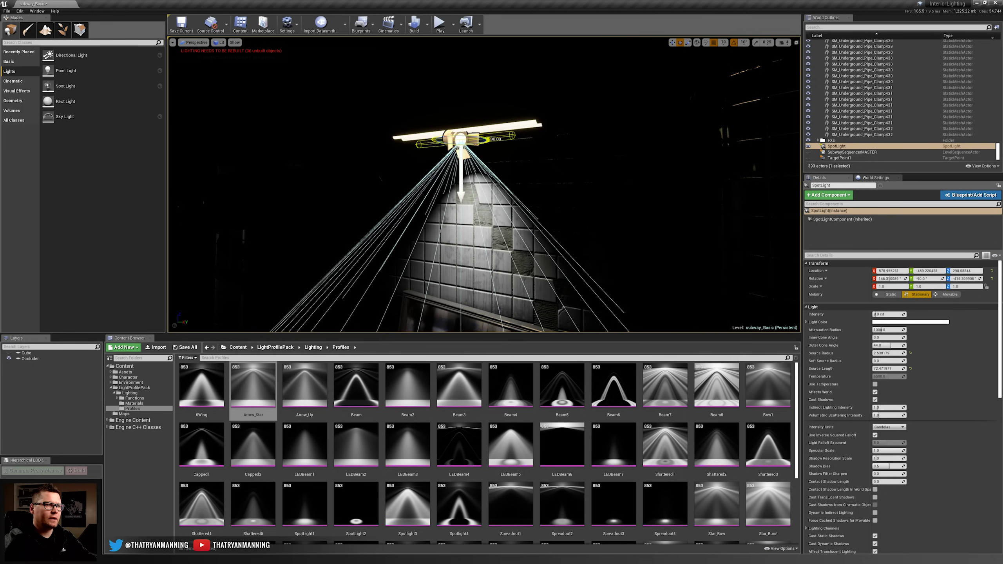
pyautogui.press('a')
pyautogui.moveTo(490, 150); pyautogui.dragTo(565, 150, button='right')
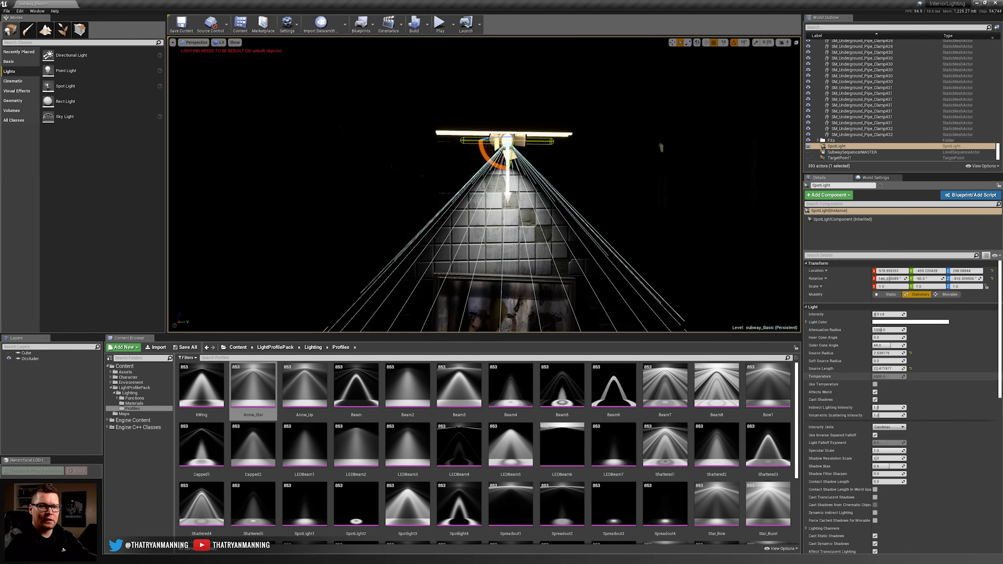
pyautogui.moveTo(882, 368); pyautogui.dragTo(897, 368)
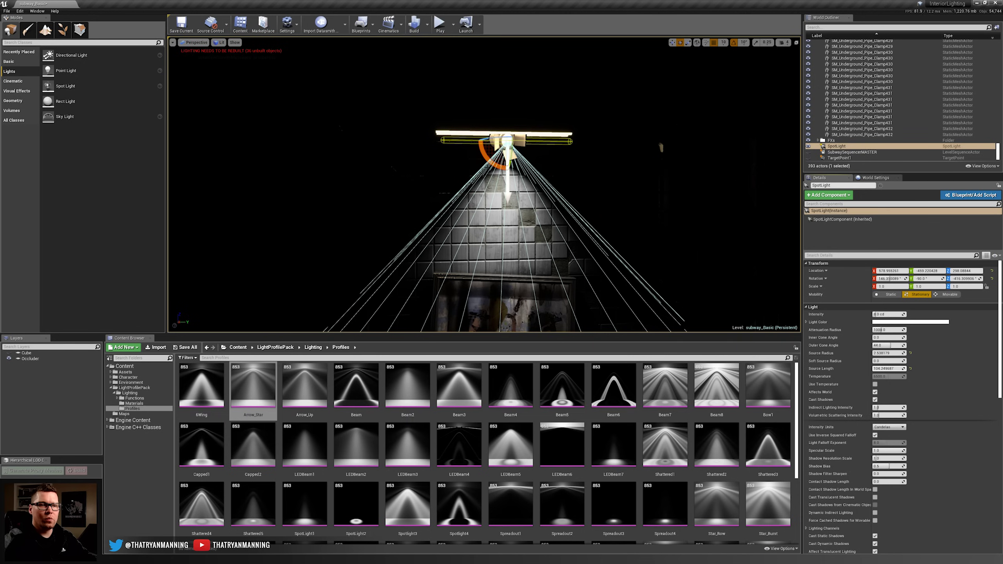
pyautogui.press('w')
pyautogui.moveTo(510, 158); pyautogui.dragTo(478, 158, button='right')
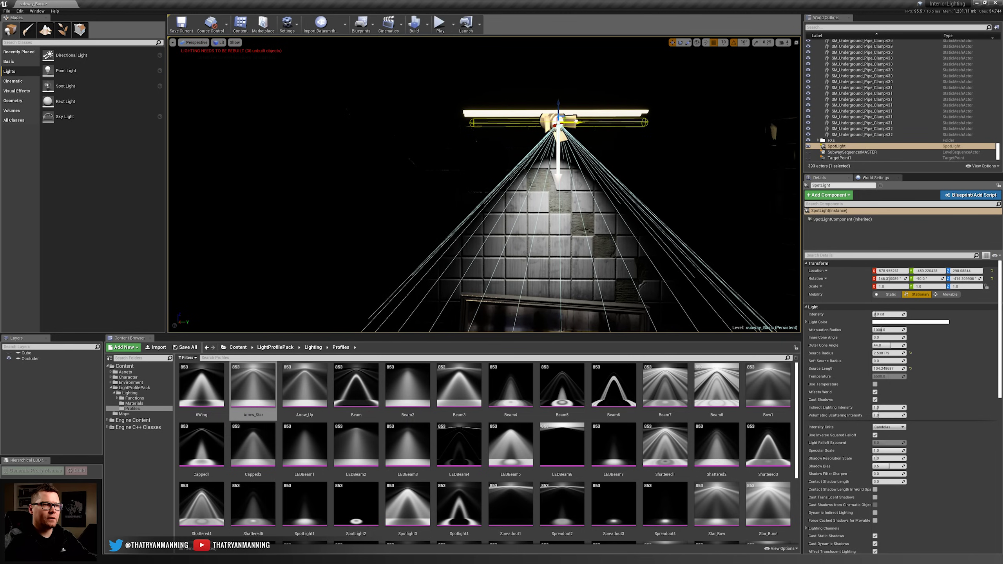
# - Set the viewport's rotation snap to 5° and its position grid snap to 5
pyautogui.click(745, 44)
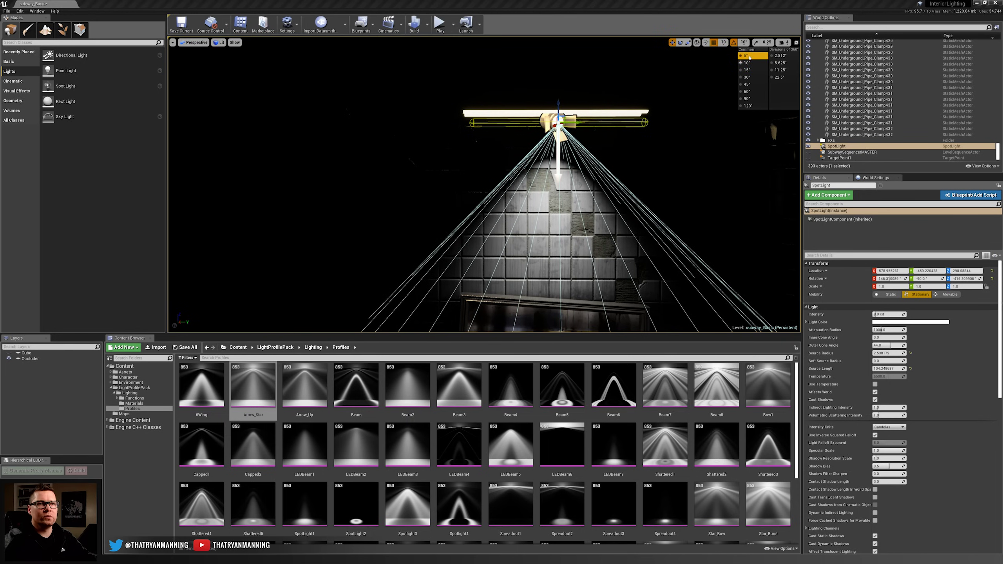
pyautogui.click(759, 56)
pyautogui.click(726, 43)
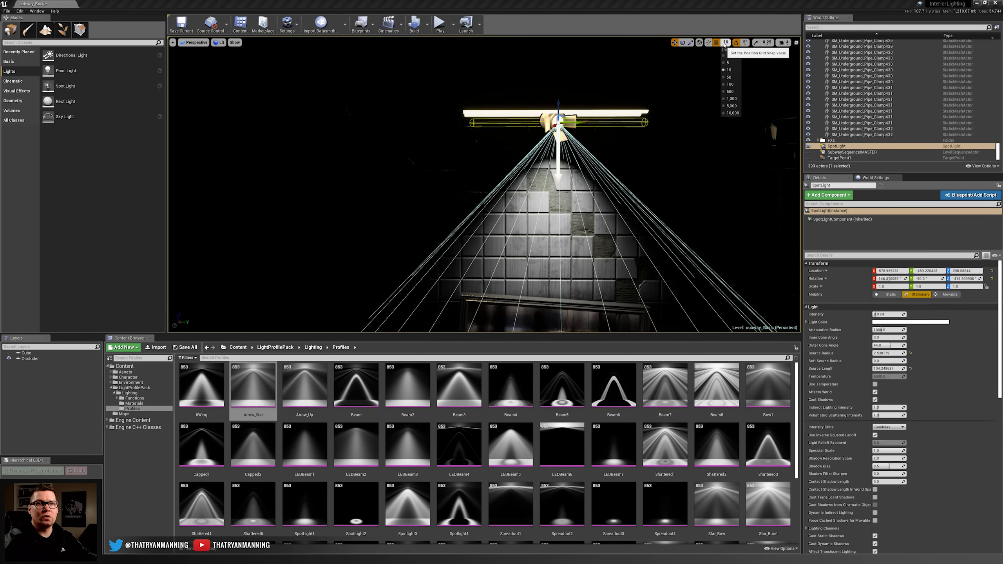
pyautogui.click(729, 63)
# - Move the spot light horizontally so it sits centred under the two tubes of the ceiling fixture
pyautogui.moveTo(556, 105); pyautogui.dragTo(571, 125)
pyautogui.moveTo(712, 55); pyautogui.dragTo(792, 50, button='right')
pyautogui.press('a')
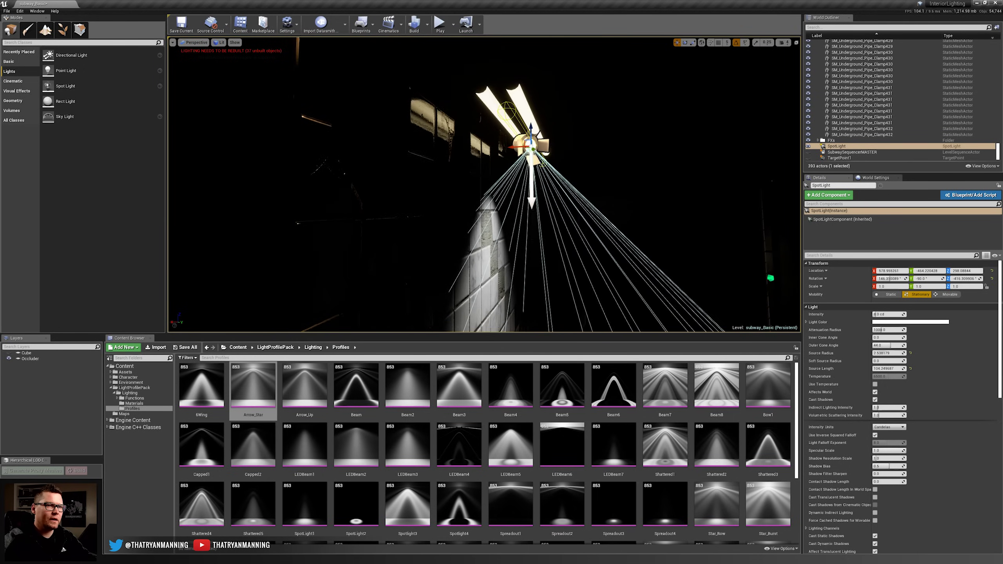
pyautogui.press('s')
pyautogui.moveTo(514, 149); pyautogui.dragTo(510, 148)
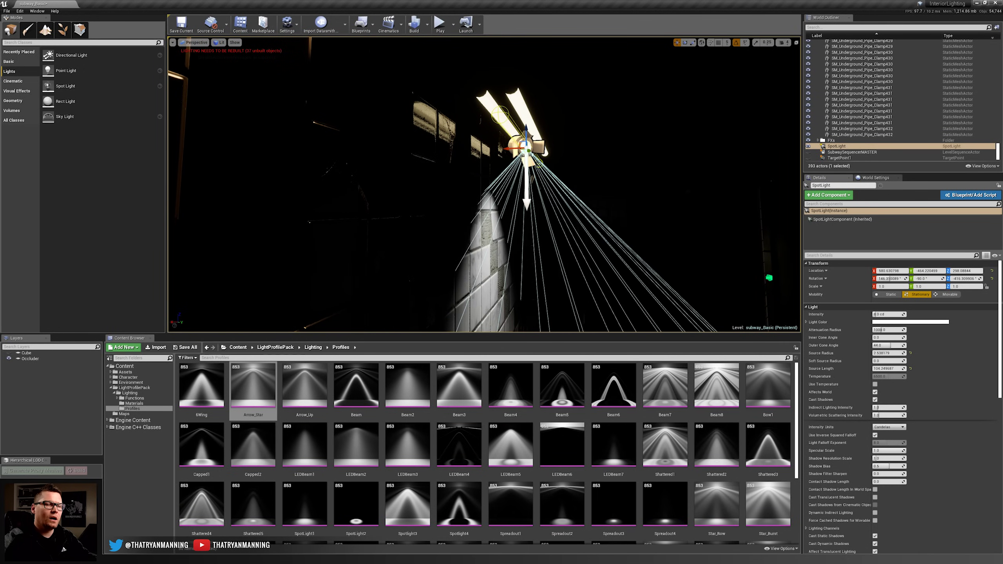
pyautogui.press('a')
pyautogui.moveTo(511, 148); pyautogui.dragTo(580, 152, button='right')
pyautogui.press('s')
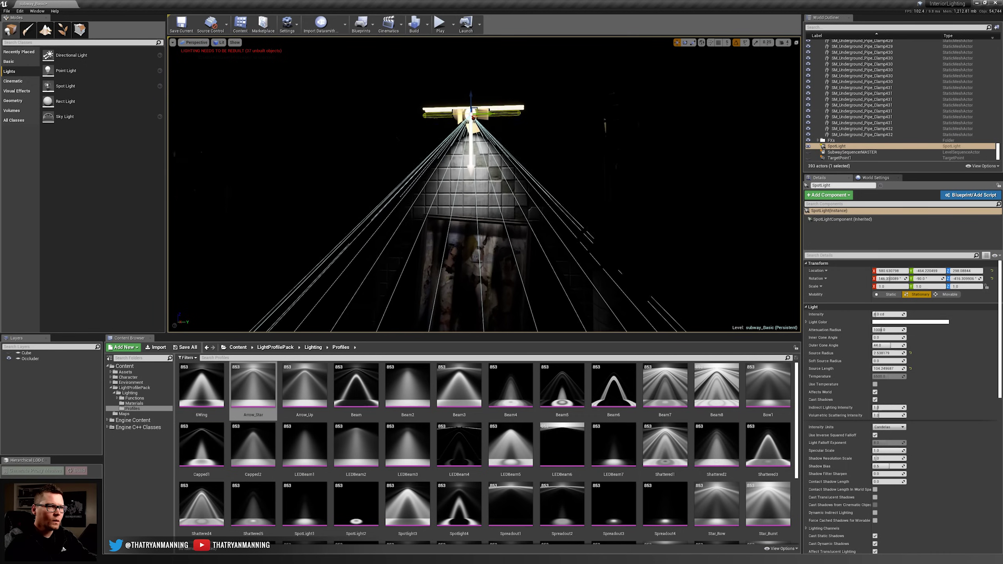
pyautogui.press('w')
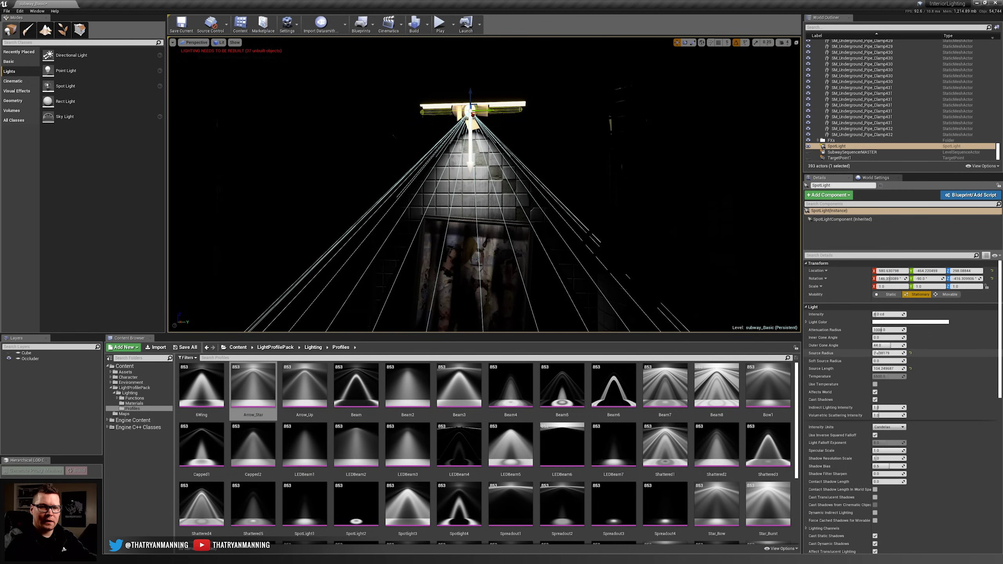
# - Widen the spot light's cone to an outer angle of 80° and an inner angle of about 69°
pyautogui.moveTo(888, 345); pyautogui.dragTo(908, 345)
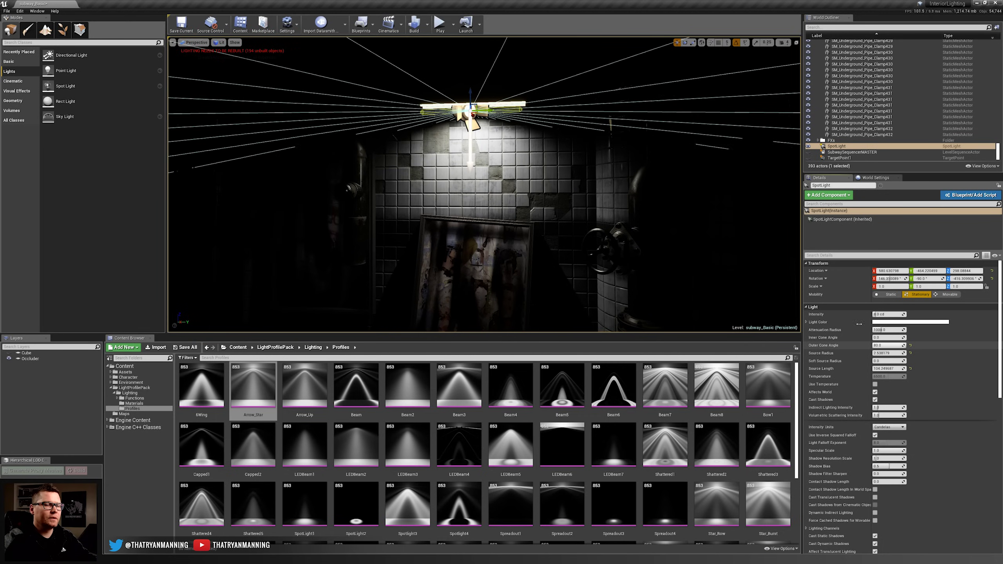
pyautogui.moveTo(632, 237); pyautogui.dragTo(632, 211, button='right')
pyautogui.press('d')
pyautogui.press('a')
pyautogui.press('w')
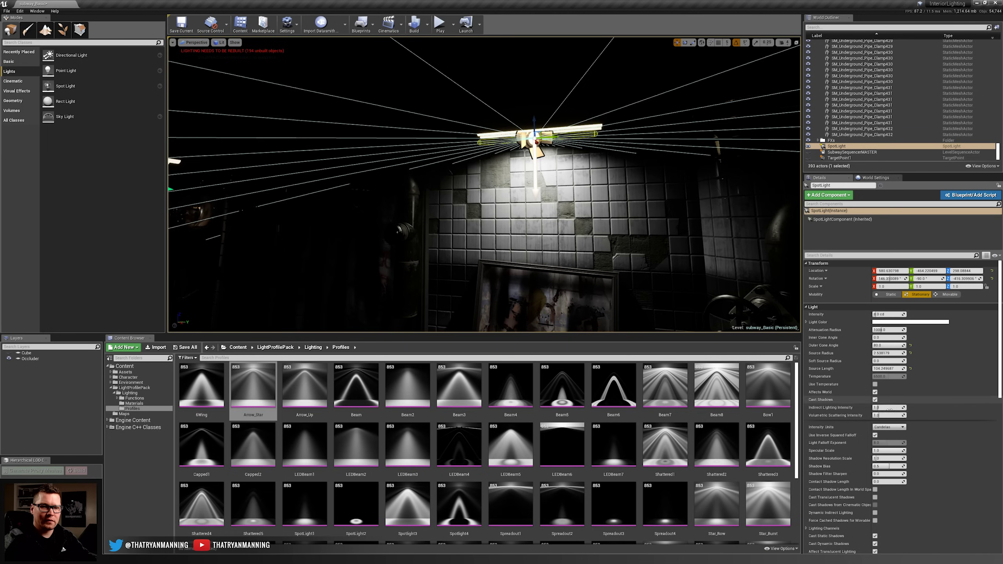
pyautogui.moveTo(881, 337); pyautogui.dragTo(902, 337)
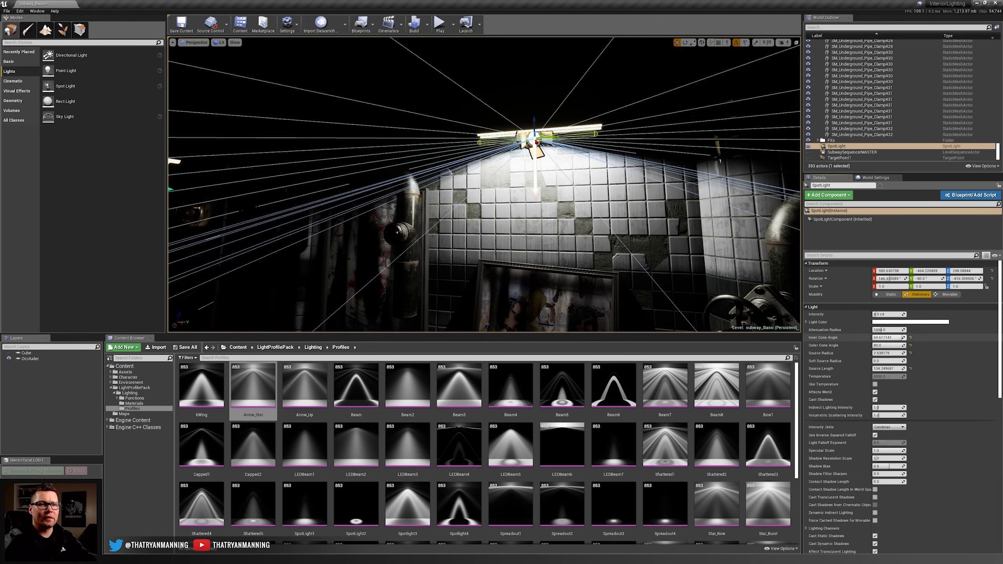
# - Examine the widened spot light's effect on the wall and hallway from farther back with the editor icons hidden
pyautogui.press('s')
pyautogui.press('d')
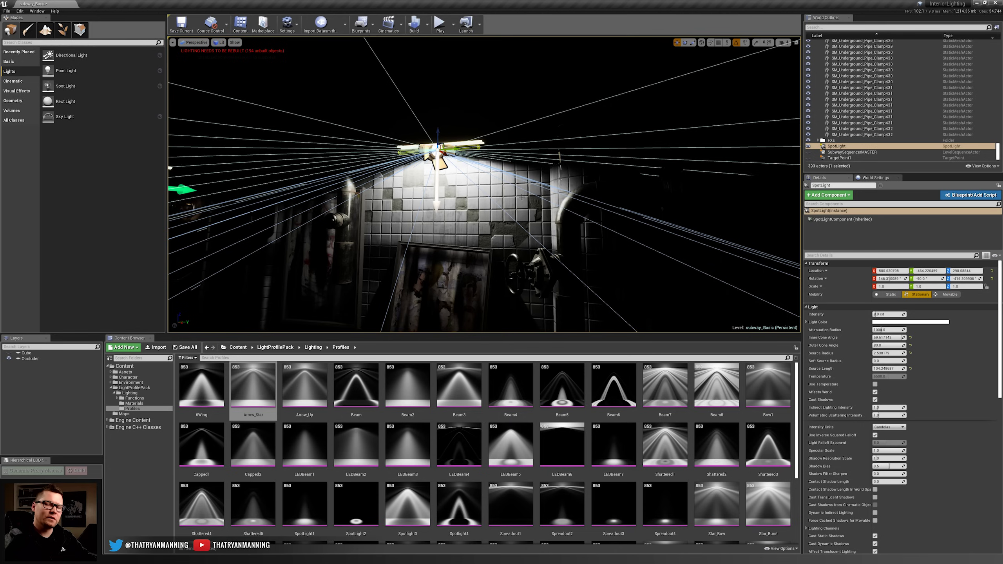
pyautogui.press('s')
pyautogui.moveTo(481, 190); pyautogui.dragTo(509, 200, button='right')
pyautogui.press('g')
pyautogui.press('w')
pyautogui.press('s')
pyautogui.press('e')
pyautogui.press('w')
pyautogui.press('w')
pyautogui.press('s')
pyautogui.press('w')
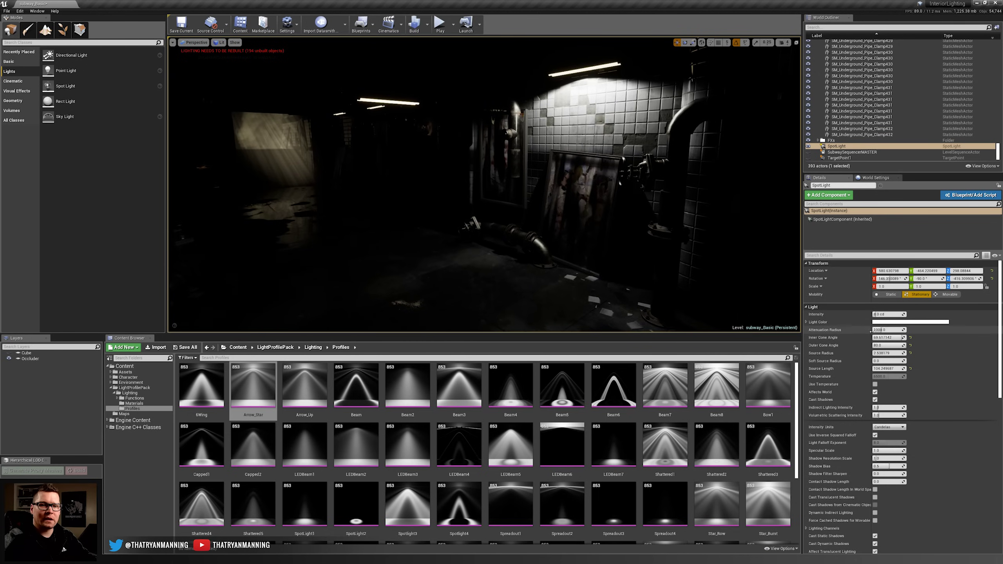
# - Try a much larger attenuation radius on the spot light, and shrink it to a short reach with the editor icons shown
pyautogui.moveTo(885, 330); pyautogui.dragTo(898, 330)
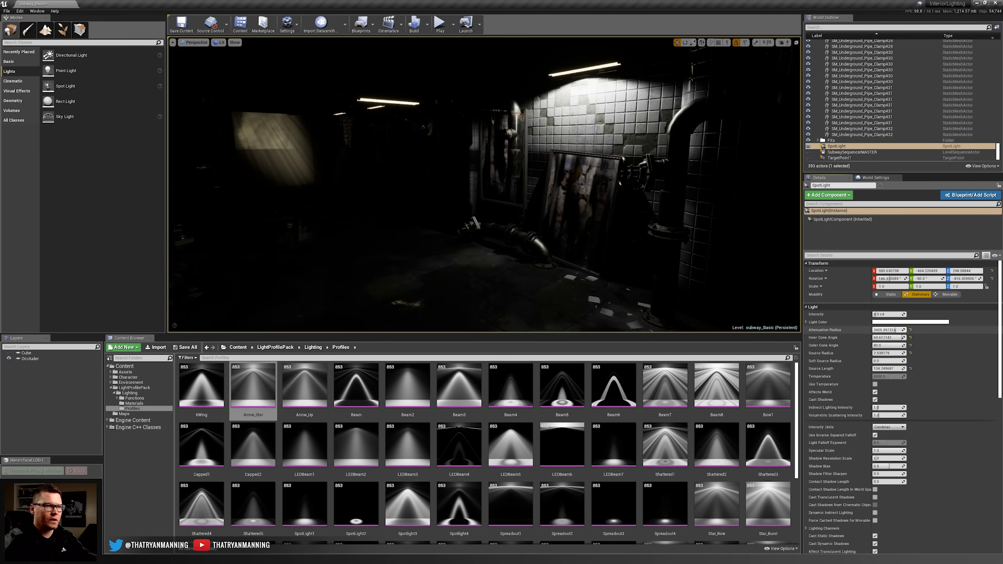
pyautogui.moveTo(703, 221); pyautogui.dragTo(709, 222, button='right')
pyautogui.press('g')
pyautogui.moveTo(898, 330); pyautogui.dragTo(880, 330)
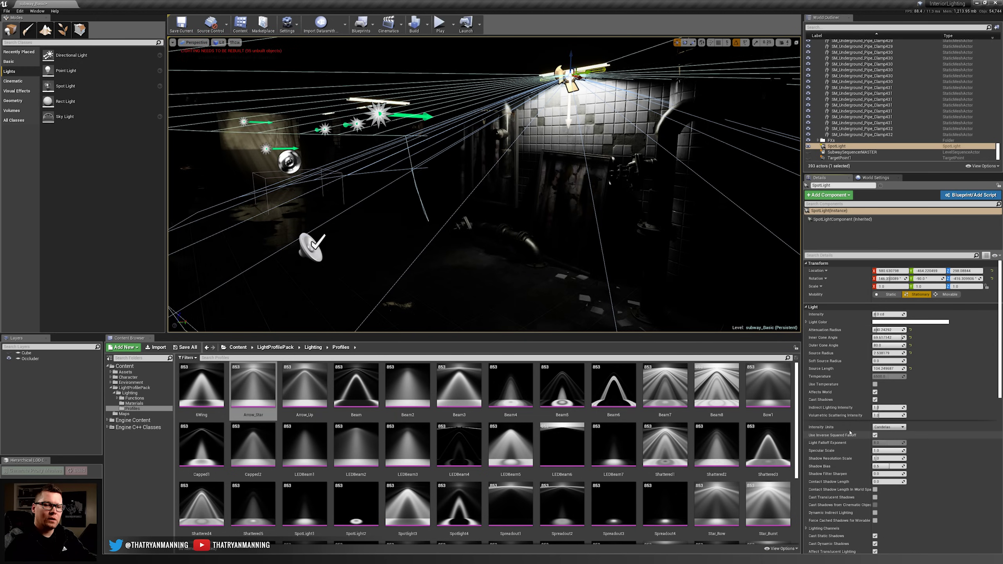
# - Reveal the advanced light settings and turn off inverse squared falloff for the spot light
pyautogui.scroll(-4, 918, 428)
pyautogui.click(900, 524)
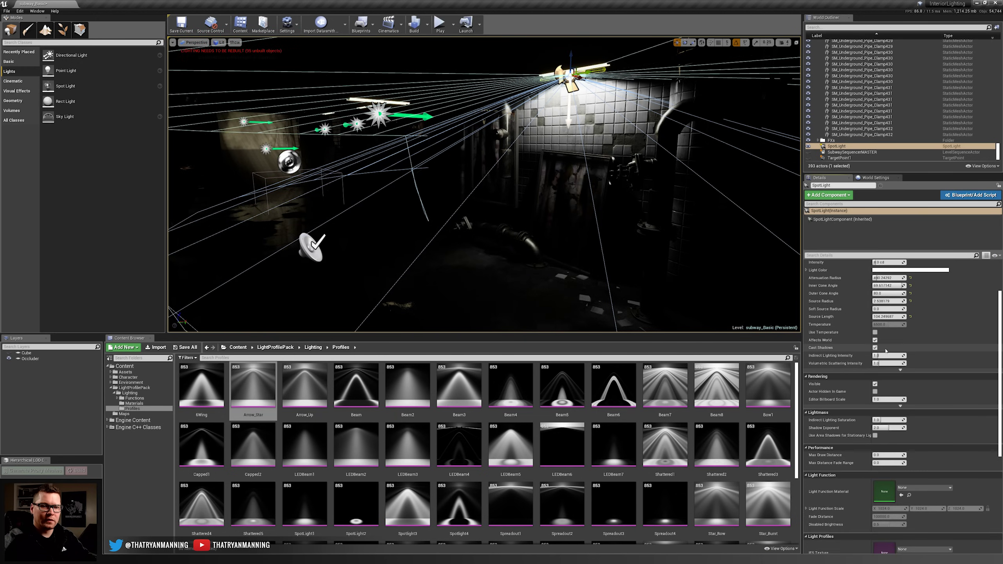
pyautogui.click(900, 370)
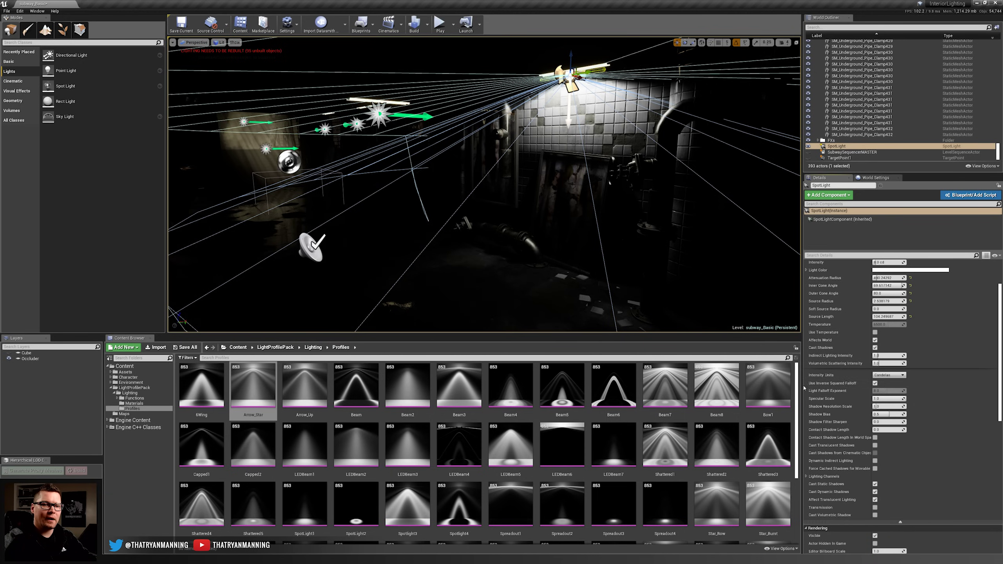
pyautogui.moveTo(553, 237); pyautogui.dragTo(543, 241, button='right')
pyautogui.press('s')
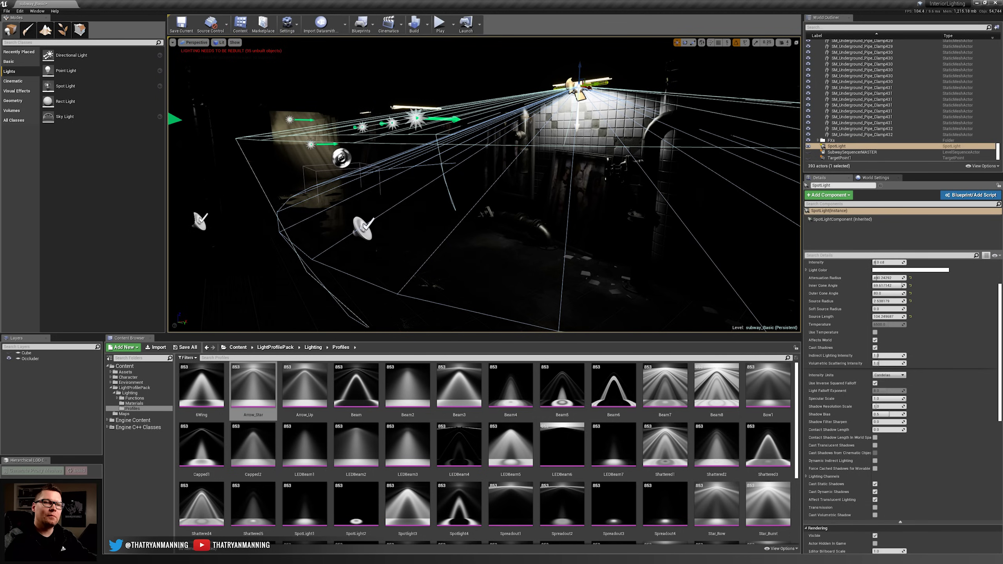
pyautogui.click(874, 383)
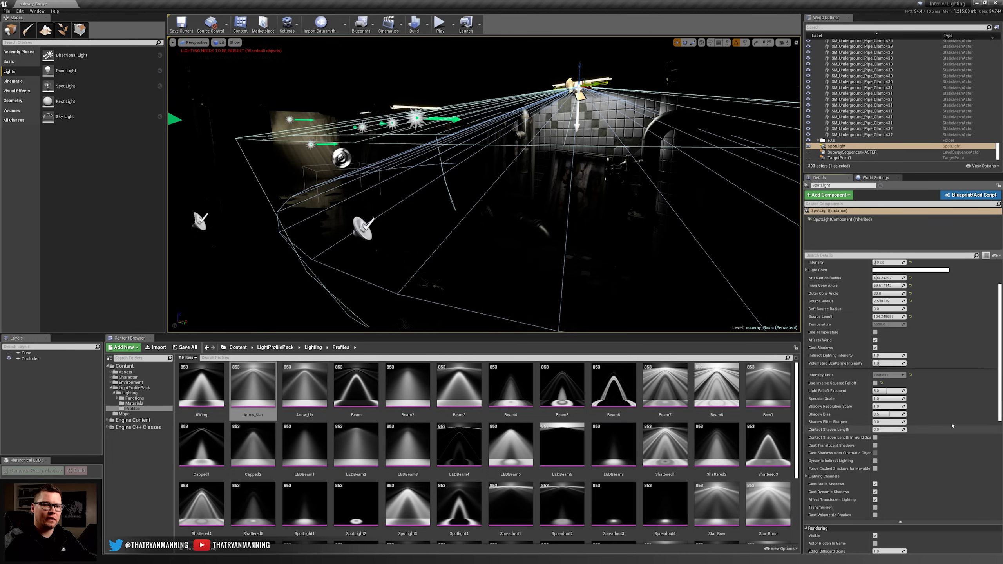
pyautogui.moveTo(545, 237); pyautogui.dragTo(554, 242, button='right')
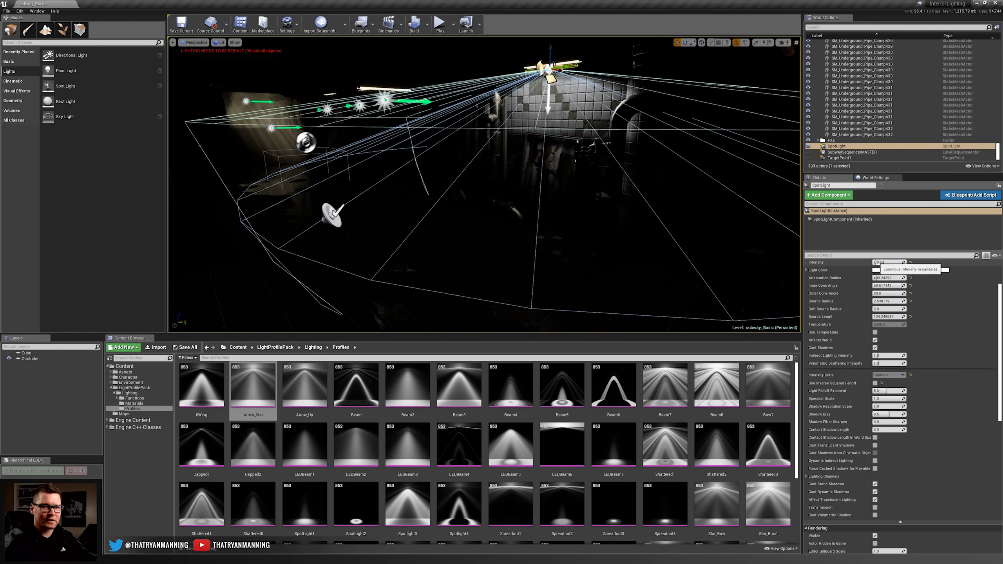
# - Raise the spot light's intensity to about 60 and compare the lighting with inverse squared falloff on and off
pyautogui.moveTo(876, 262); pyautogui.dragTo(895, 263)
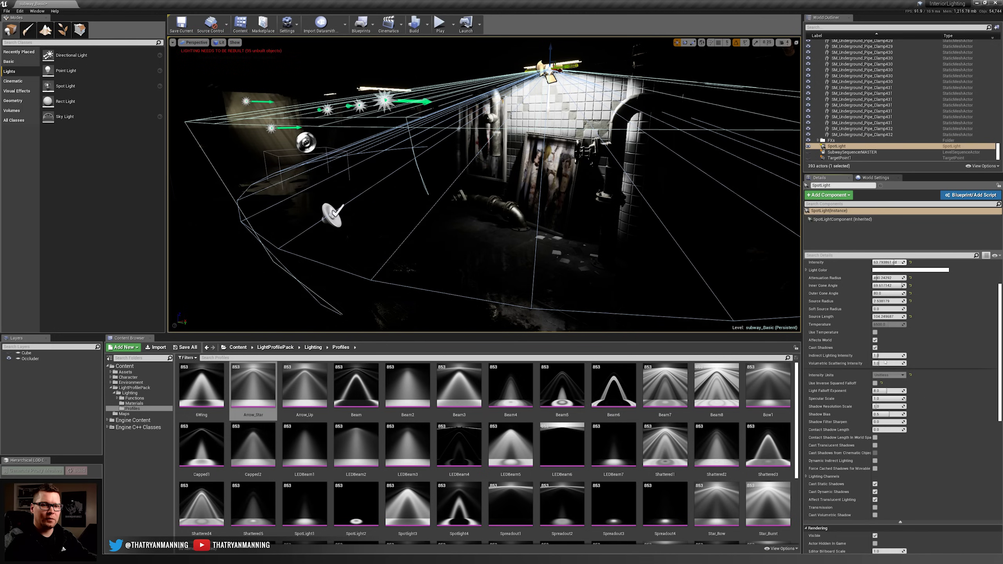
pyautogui.click(877, 384)
pyautogui.click(877, 384)
pyautogui.click(877, 385)
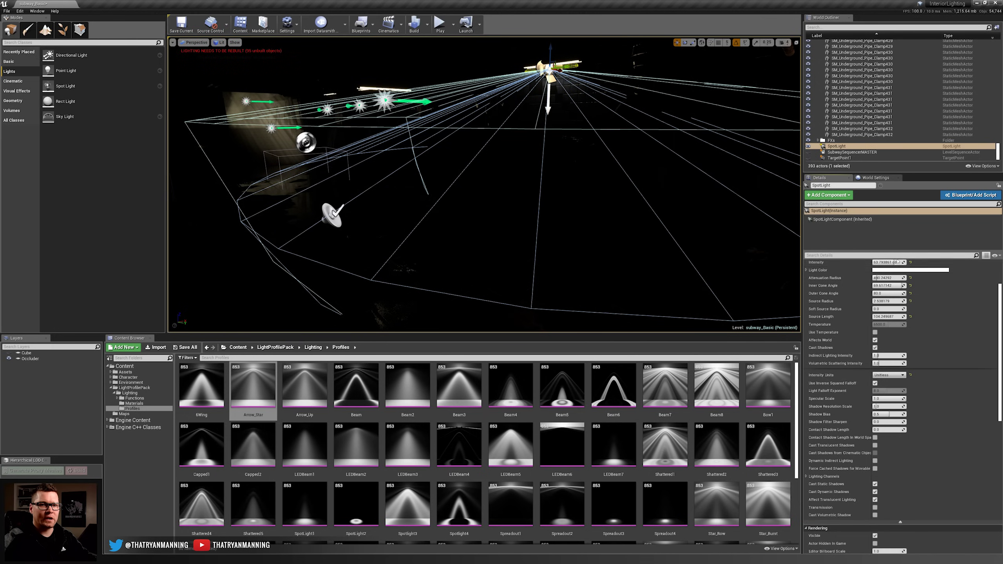
pyautogui.moveTo(899, 262); pyautogui.dragTo(882, 263)
pyautogui.click(875, 383)
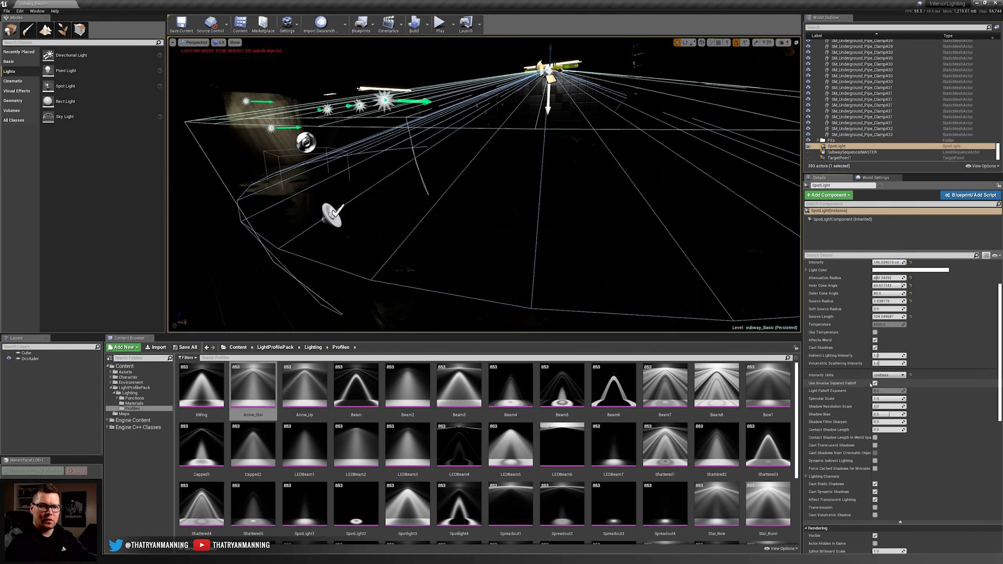
pyautogui.moveTo(902, 263); pyautogui.dragTo(900, 263)
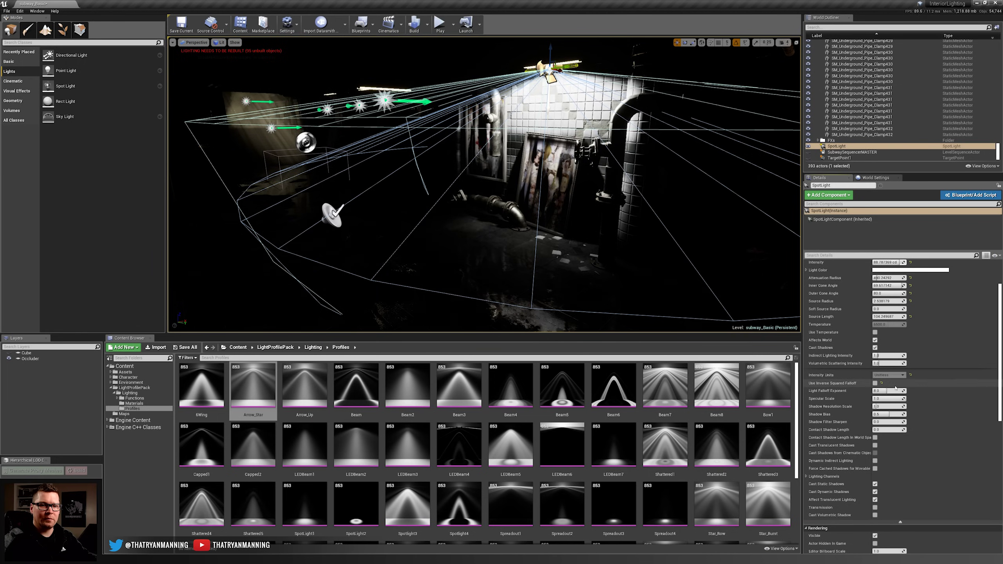
# - Lower the spot light's falloff exponent for a more even spread and reduce its intensity to about 12
pyautogui.moveTo(887, 391); pyautogui.dragTo(874, 391)
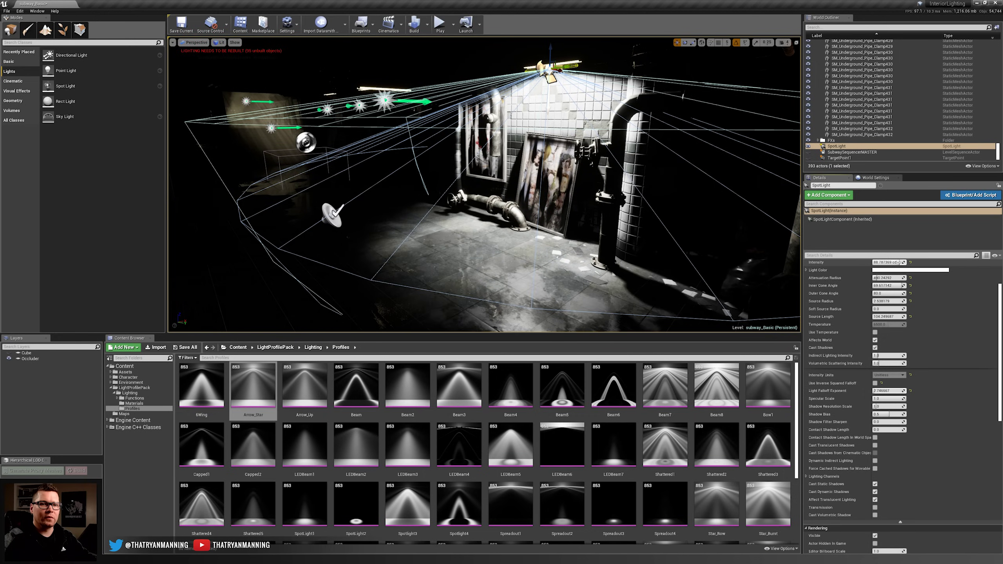
pyautogui.moveTo(899, 263); pyautogui.dragTo(884, 263)
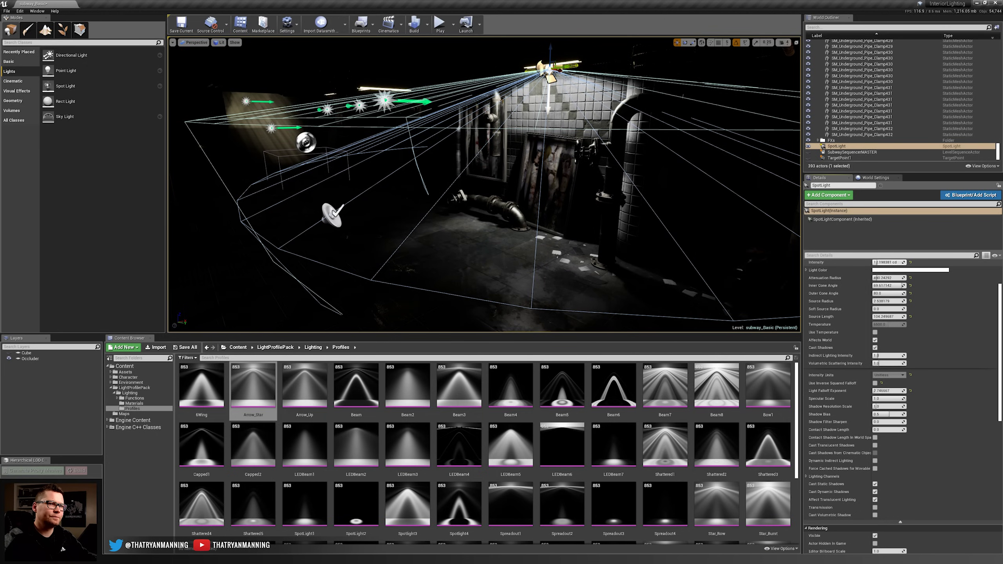
pyautogui.moveTo(485, 184)
pyautogui.mouseDown(button='right')
pyautogui.moveTo(493, 184)
pyautogui.moveTo(485, 184)
pyautogui.mouseUp(button='right')
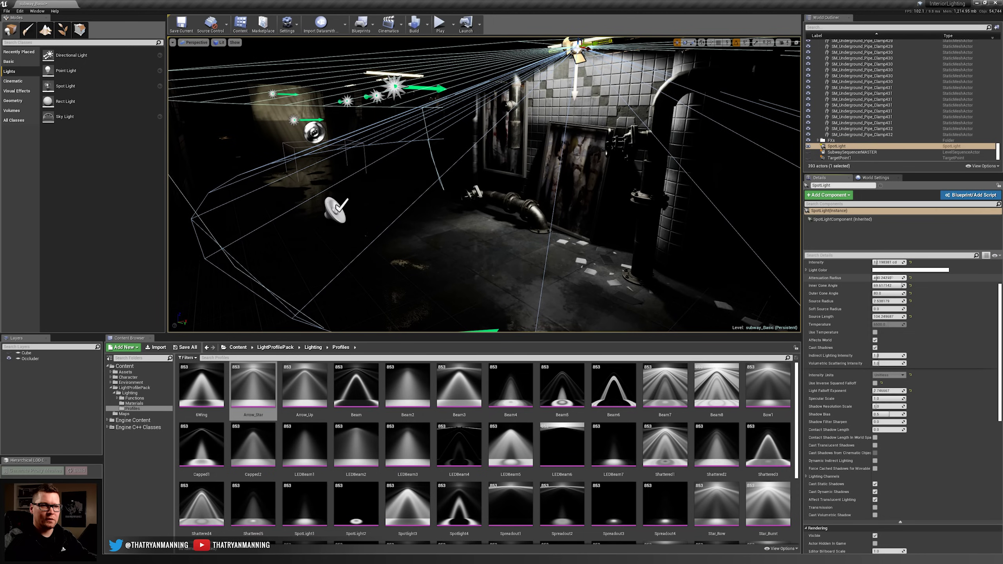
# - Extend the spot light's attenuation radius to about 1441 and check the hallway with the editor icons hidden
pyautogui.moveTo(884, 277); pyautogui.dragTo(892, 278)
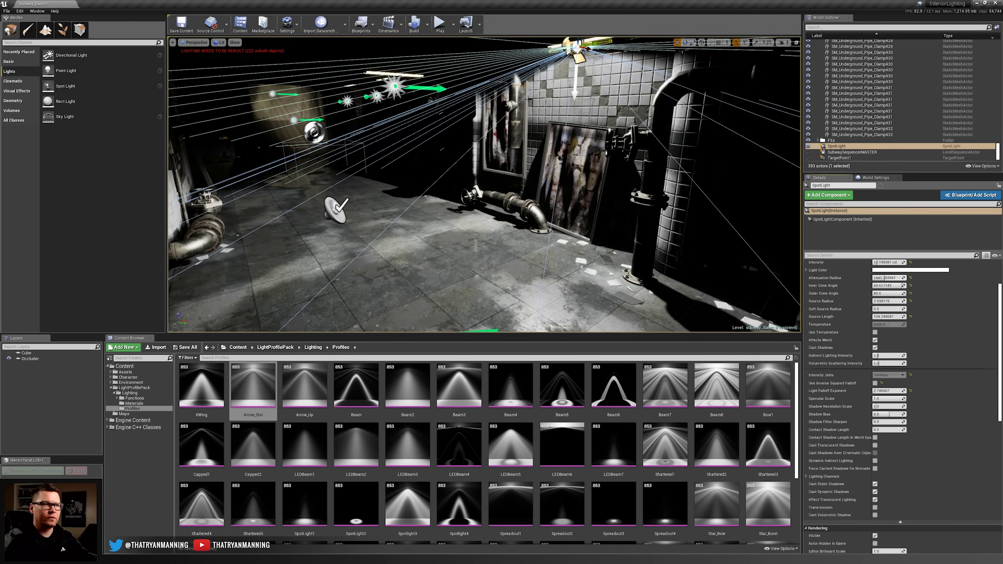
pyautogui.moveTo(485, 184)
pyautogui.mouseDown(button='right')
pyautogui.moveTo(466, 171)
pyautogui.moveTo(467, 178)
pyautogui.mouseUp(button='right')
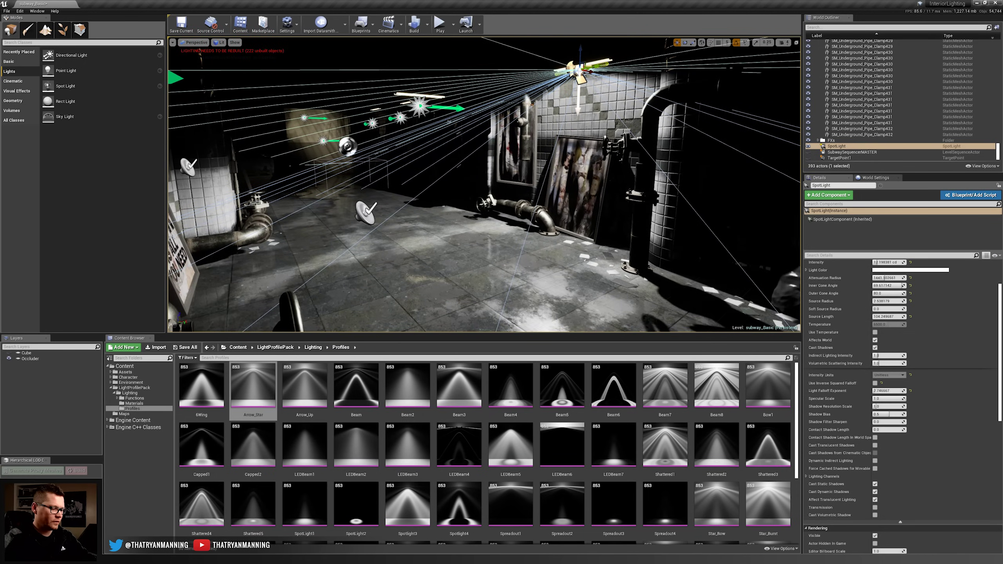
pyautogui.press('g')
pyautogui.moveTo(320, 205)
pyautogui.mouseDown(button='right')
pyautogui.moveTo(308, 201)
pyautogui.moveTo(315, 205)
pyautogui.mouseUp(button='right')
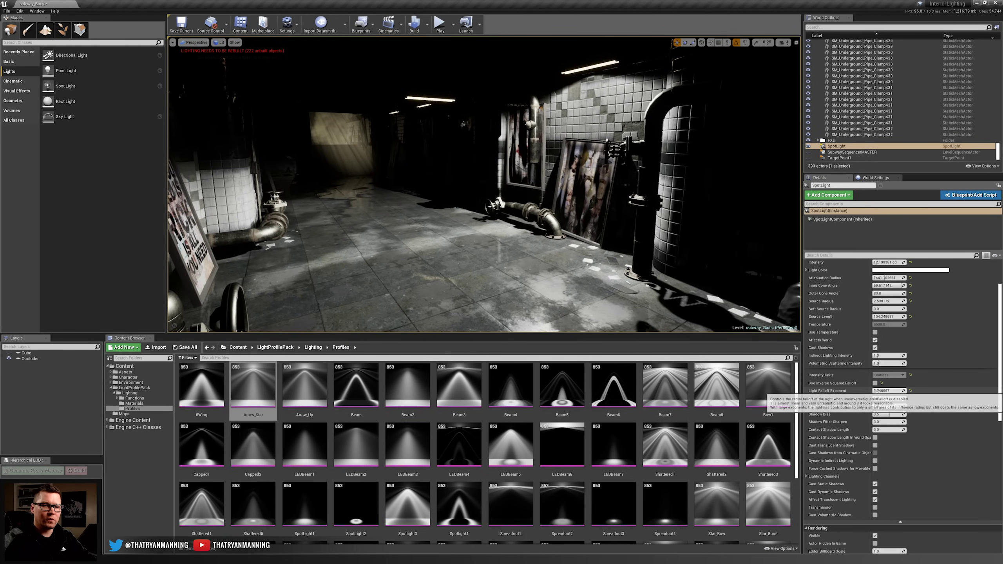
# - Raise the spot light's falloff exponent to 16 and check the tiled wall beneath the fixture
pyautogui.moveTo(886, 391); pyautogui.dragTo(912, 390)
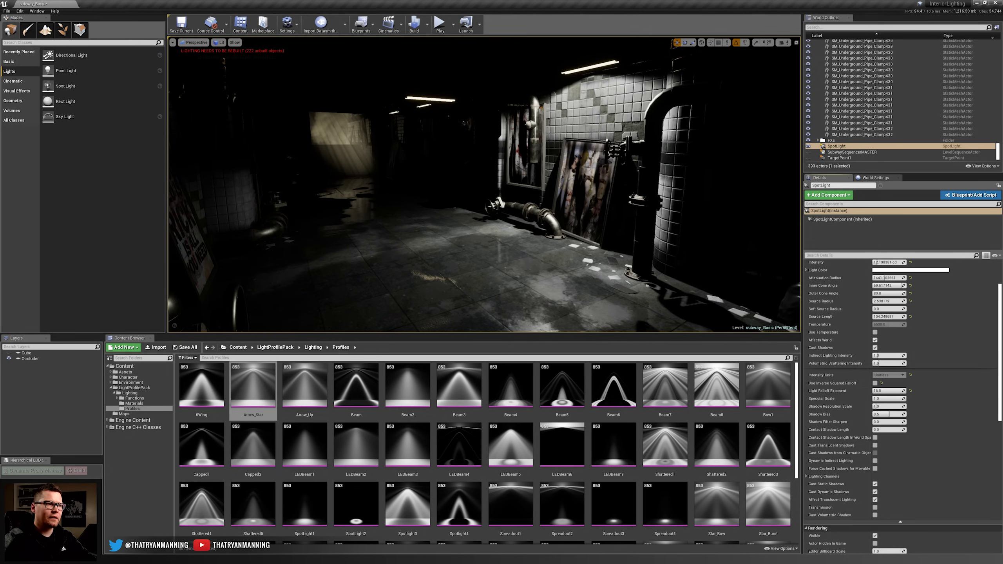
pyautogui.press('w')
pyautogui.moveTo(611, 156); pyautogui.dragTo(735, 143, button='right')
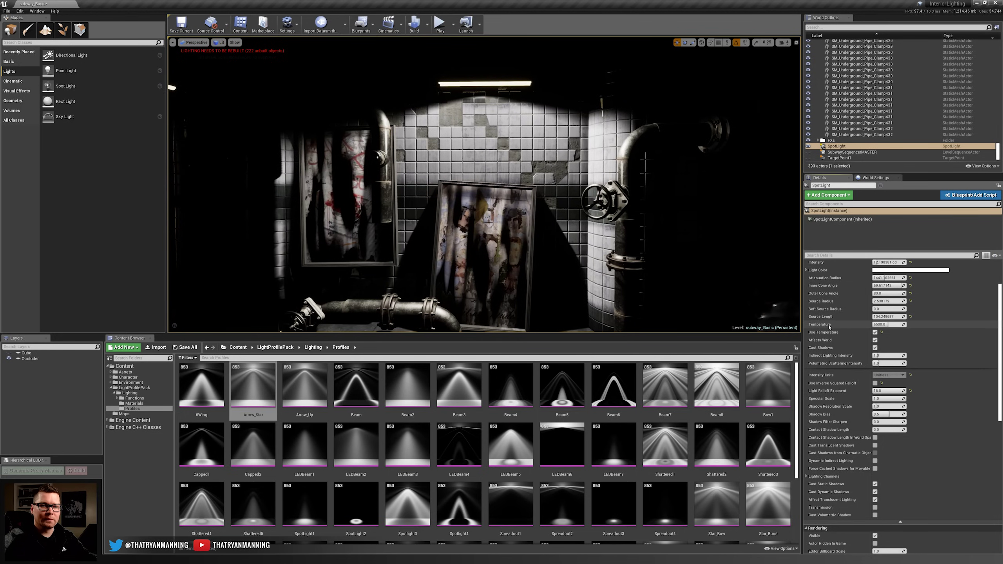
# - Try a pale blue light color on the spot light
pyautogui.press('s')
pyautogui.moveTo(746, 277); pyautogui.dragTo(715, 277, button='right')
pyautogui.click(907, 271)
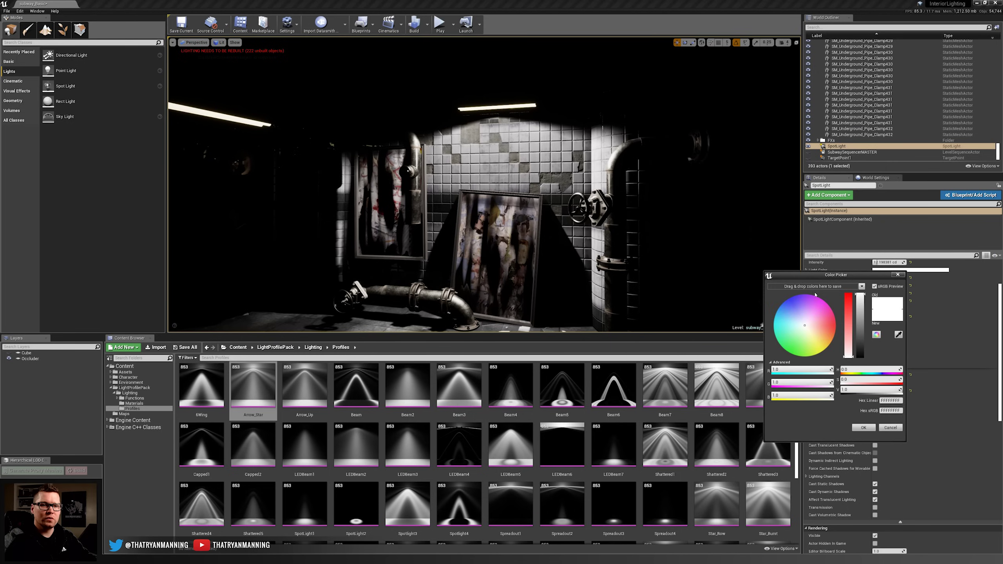
pyautogui.moveTo(805, 326); pyautogui.dragTo(793, 310)
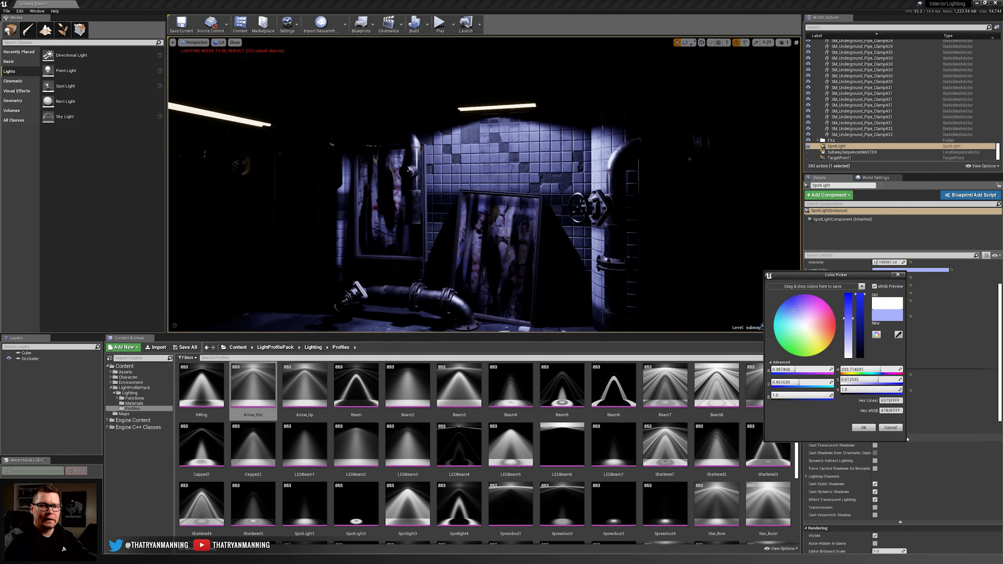
pyautogui.click(888, 429)
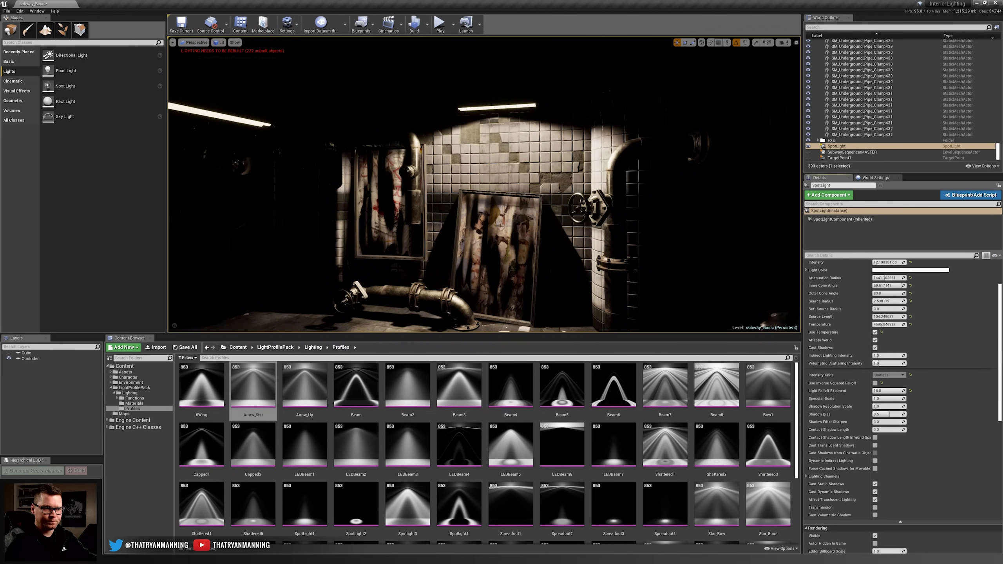
# - Set the spot light's color temperature to 4500 and check the warmer tone along the hallway
pyautogui.click(888, 325)
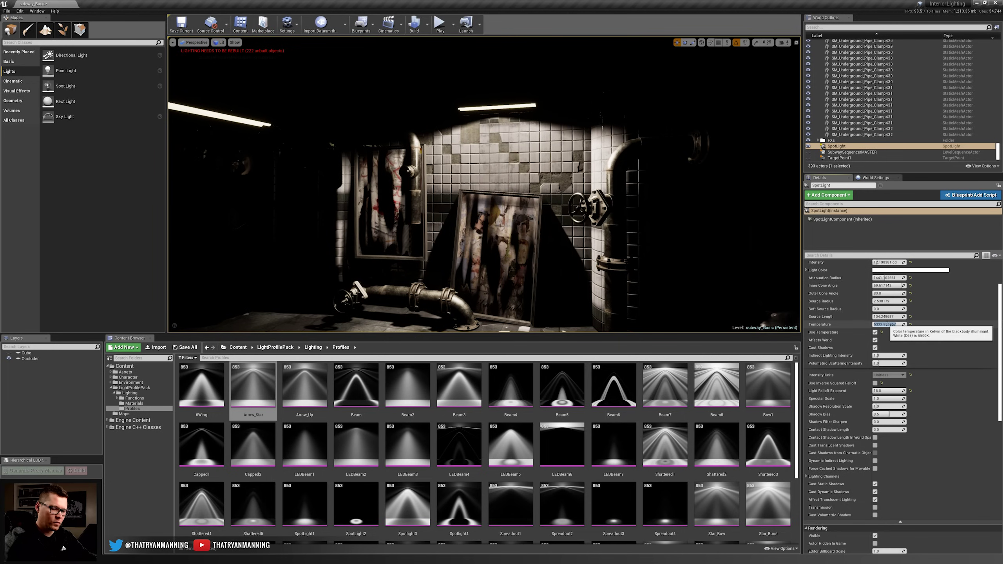
pyautogui.write('4500')
pyautogui.press('Return')
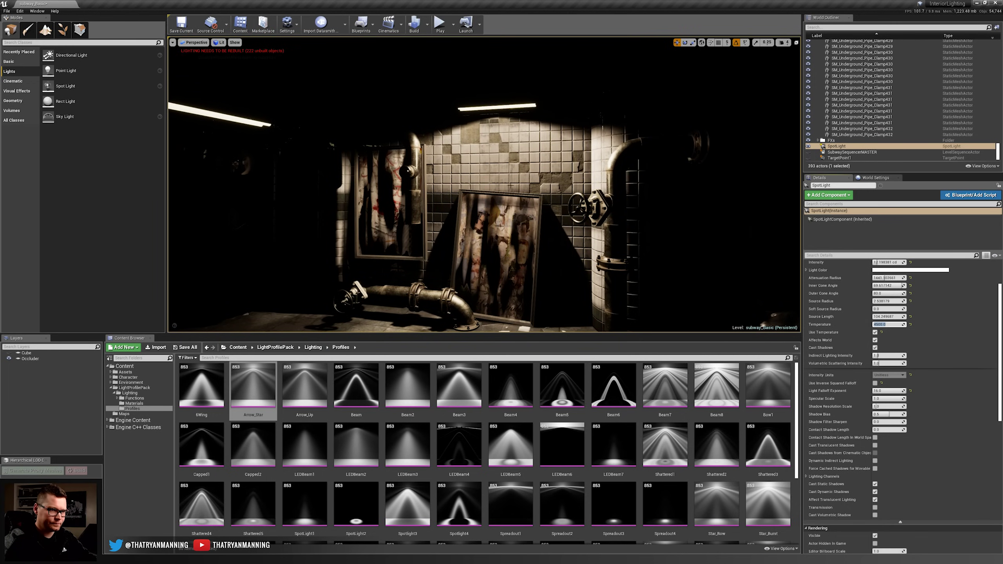
pyautogui.moveTo(484, 184); pyautogui.dragTo(450, 192, button='right')
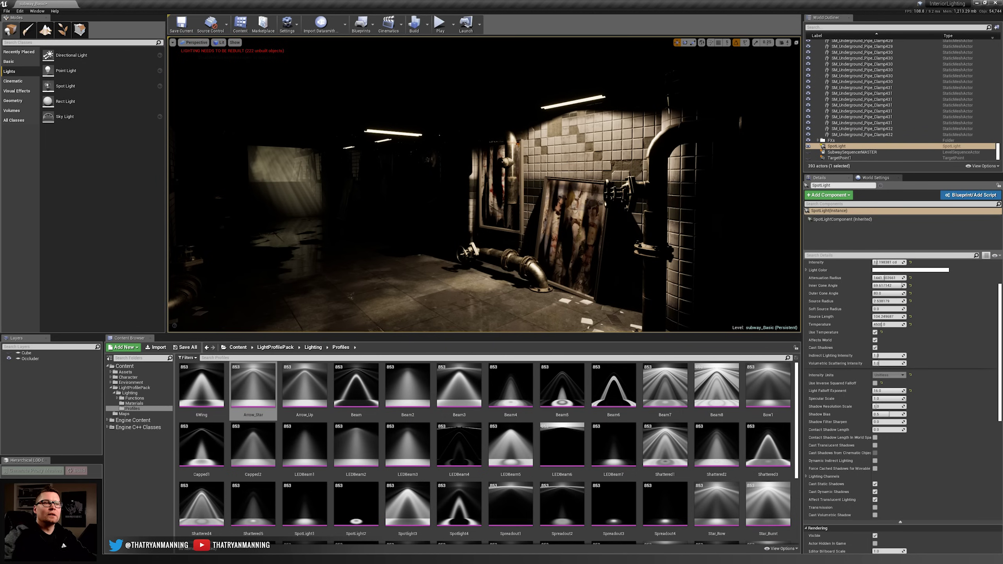
pyautogui.moveTo(485, 184); pyautogui.dragTo(531, 172, button='right')
pyautogui.press('g')
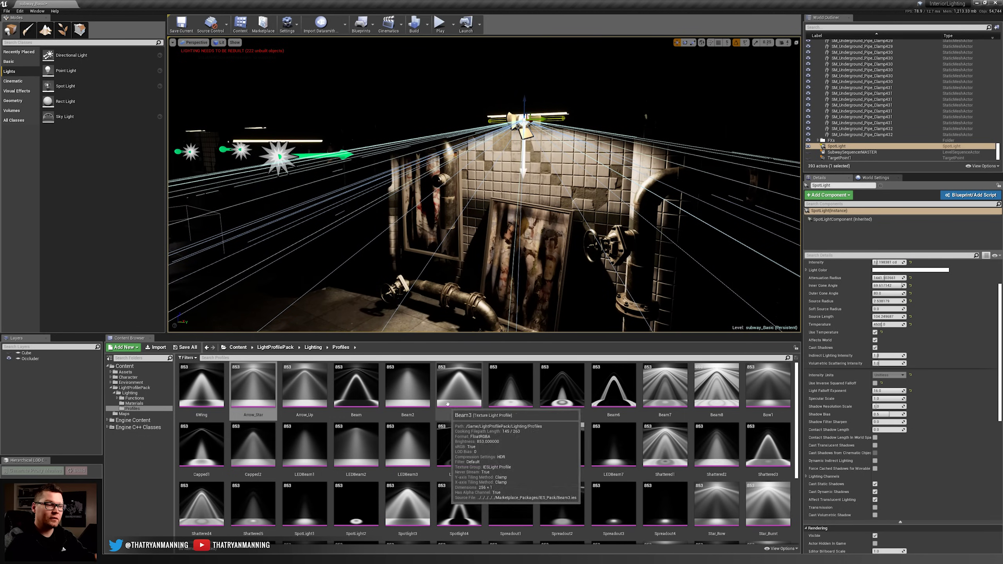
# - Browse the light profiles and try Star_Burst6 as the spot light's IES texture on the tiled wall
pyautogui.scroll(3, 870, 314)
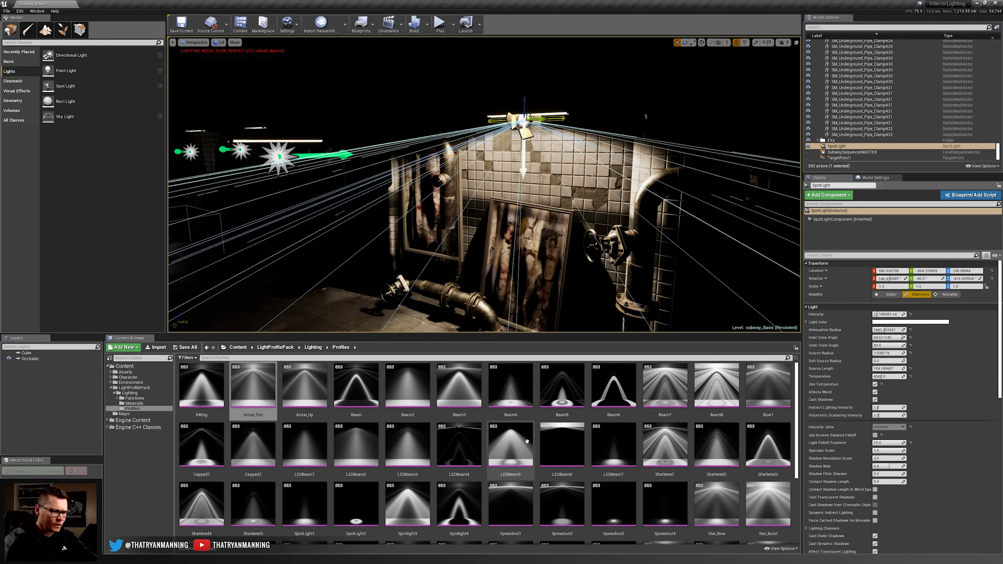
pyautogui.scroll(-1, 552, 443)
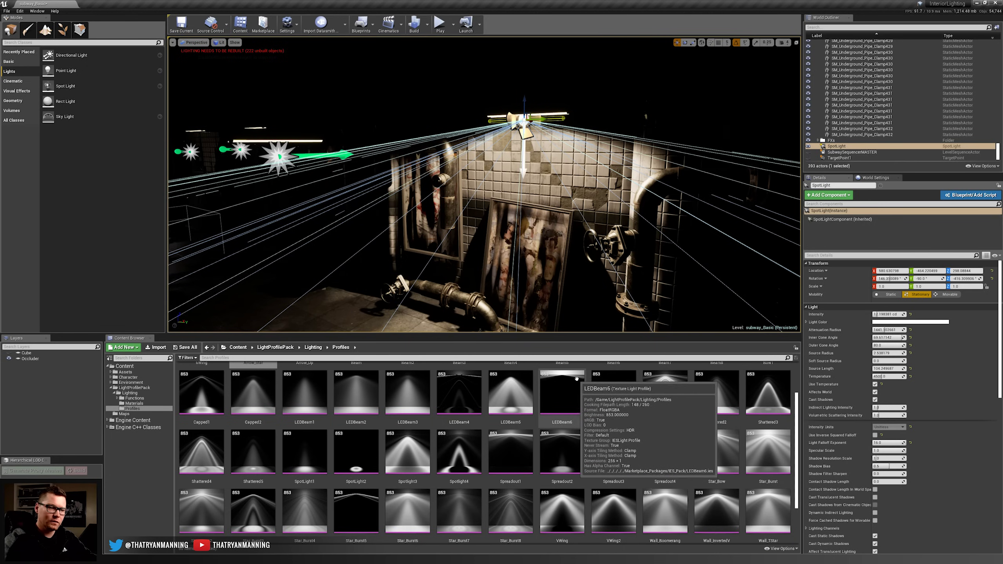
pyautogui.scroll(-2, 577, 379)
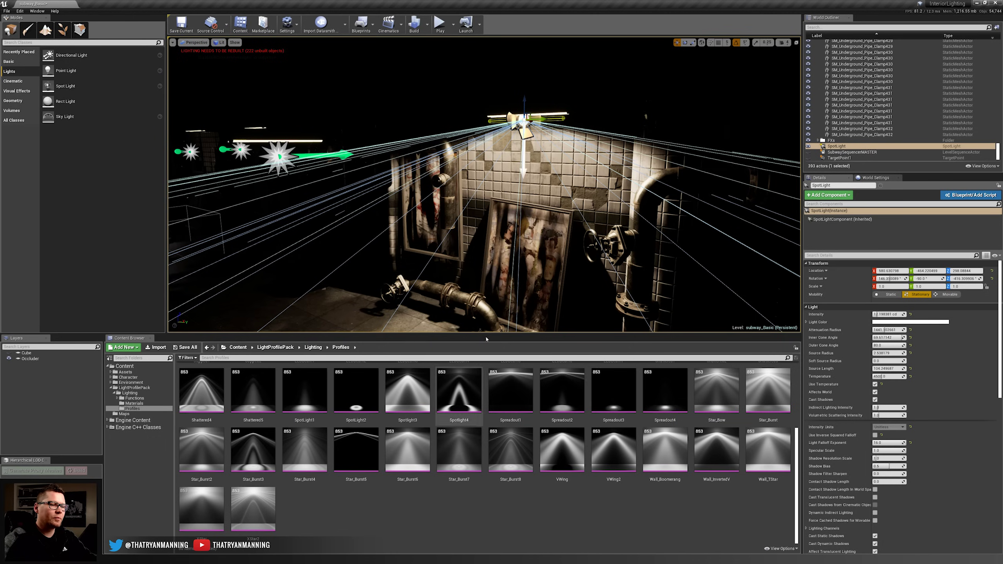
pyautogui.scroll(-14, 936, 360)
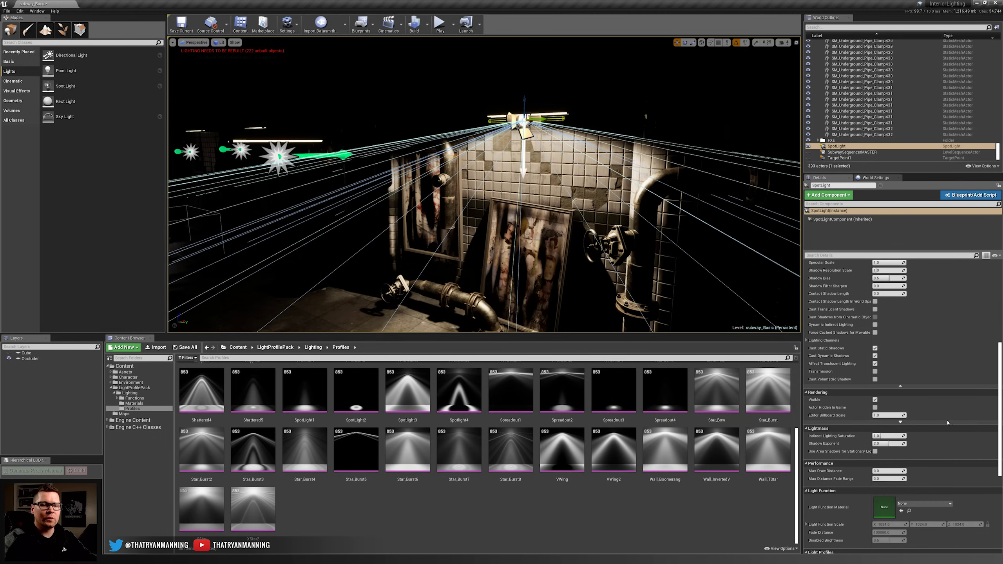
pyautogui.scroll(-5, 949, 421)
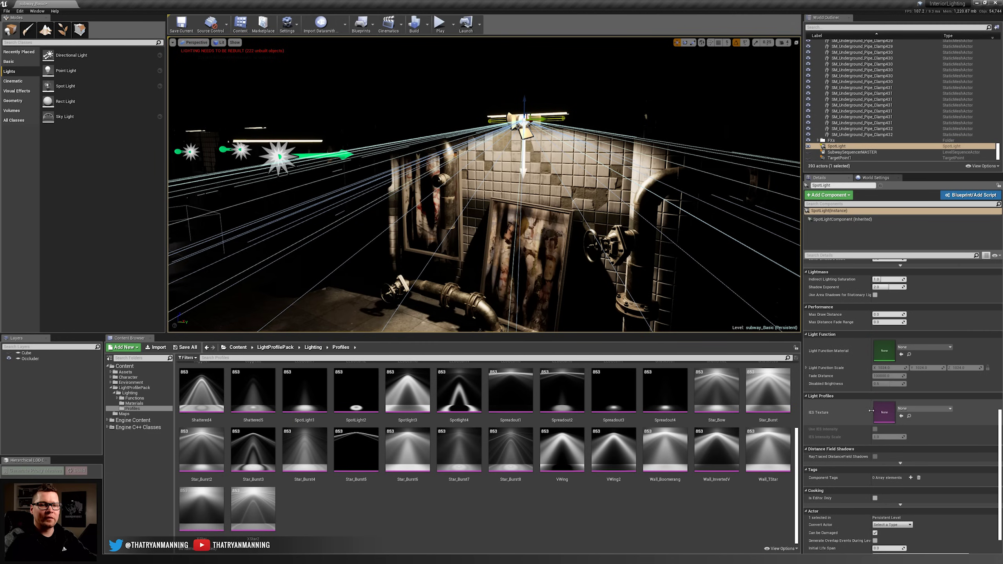
pyautogui.press('s')
pyautogui.moveTo(549, 252); pyautogui.dragTo(576, 248, button='right')
pyautogui.press('g')
pyautogui.press('q')
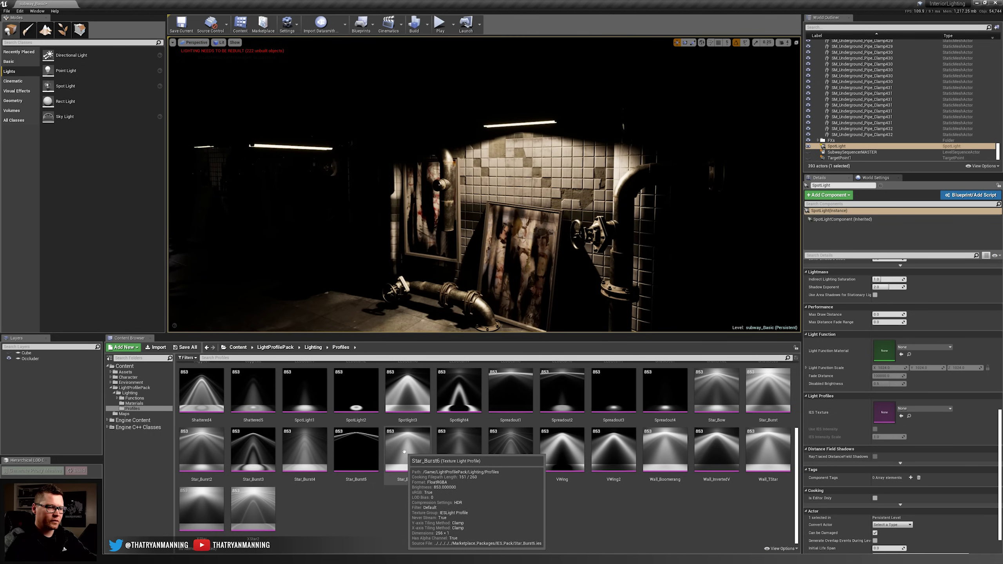
pyautogui.moveTo(401, 458); pyautogui.dragTo(887, 412)
pyautogui.moveTo(593, 273); pyautogui.dragTo(594, 268, button='right')
pyautogui.press('w')
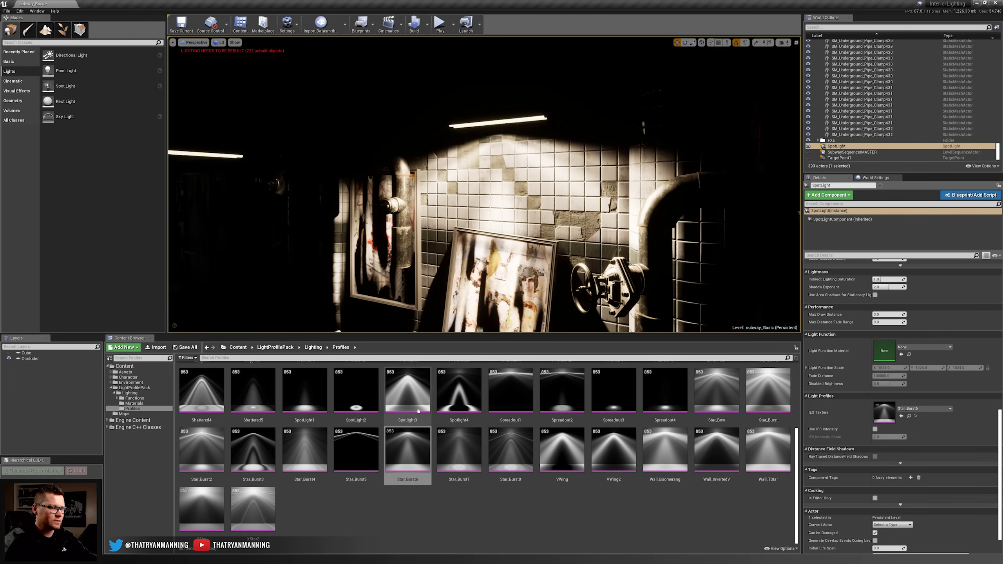
# - Compare other IES textures on the spot light, including Spotlight4 and Star_Burst7, against the tiled wall and floor
pyautogui.moveTo(459, 391); pyautogui.dragTo(900, 413)
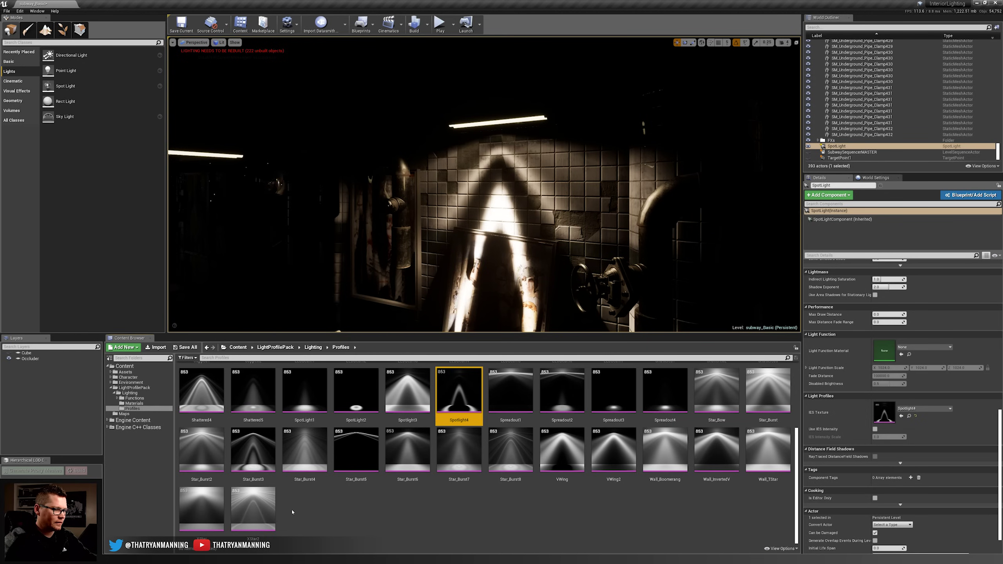
pyautogui.moveTo(202, 510); pyautogui.dragTo(885, 413)
pyautogui.moveTo(558, 183); pyautogui.dragTo(558, 176, button='right')
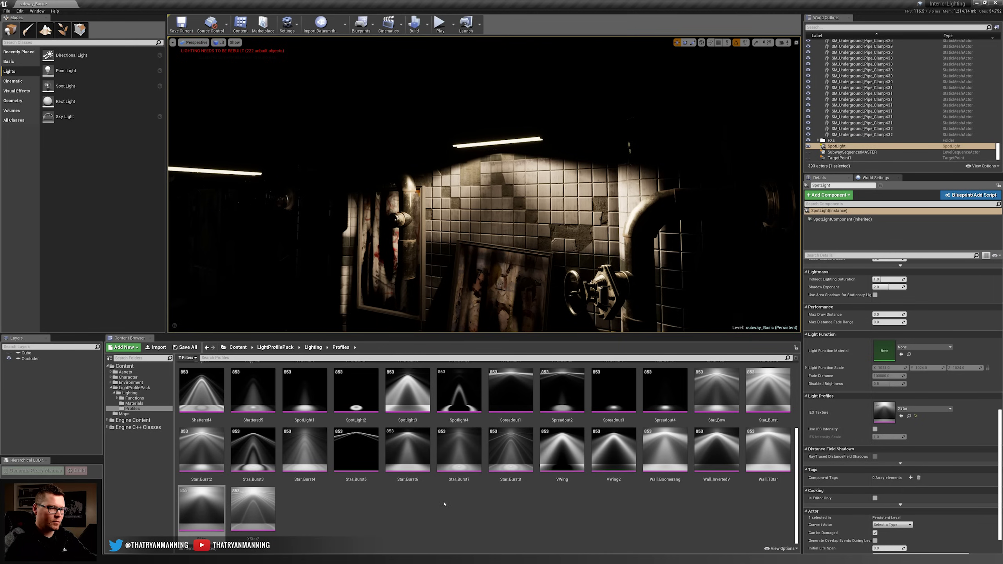
pyautogui.moveTo(458, 462); pyautogui.dragTo(884, 413)
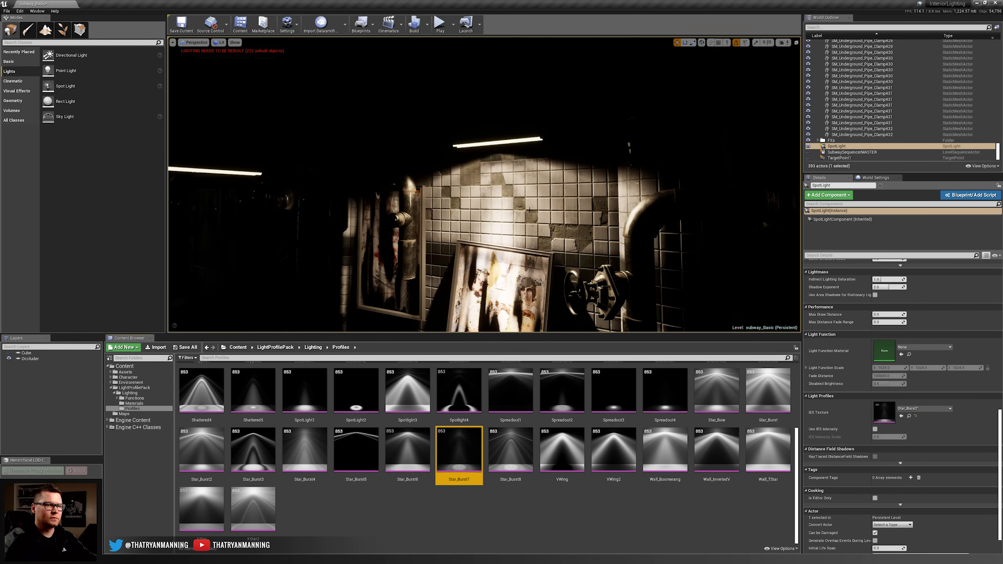
pyautogui.press('s')
pyautogui.moveTo(530, 210)
pyautogui.mouseDown(button='right')
pyautogui.moveTo(496, 219)
pyautogui.moveTo(513, 219)
pyautogui.mouseUp(button='right')
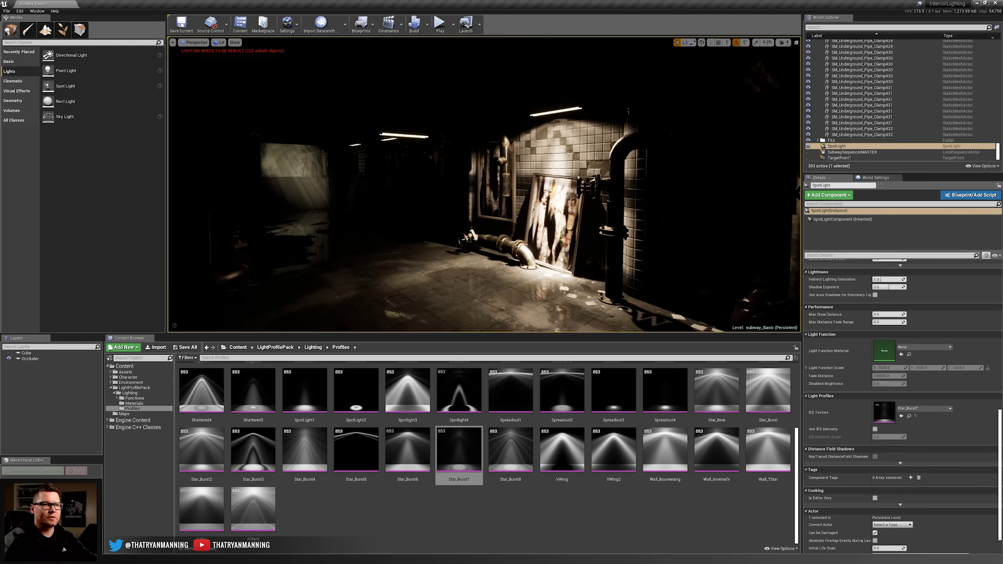
# - Clear the spot light's IES texture and check the wall beneath the fixture
pyautogui.click(915, 416)
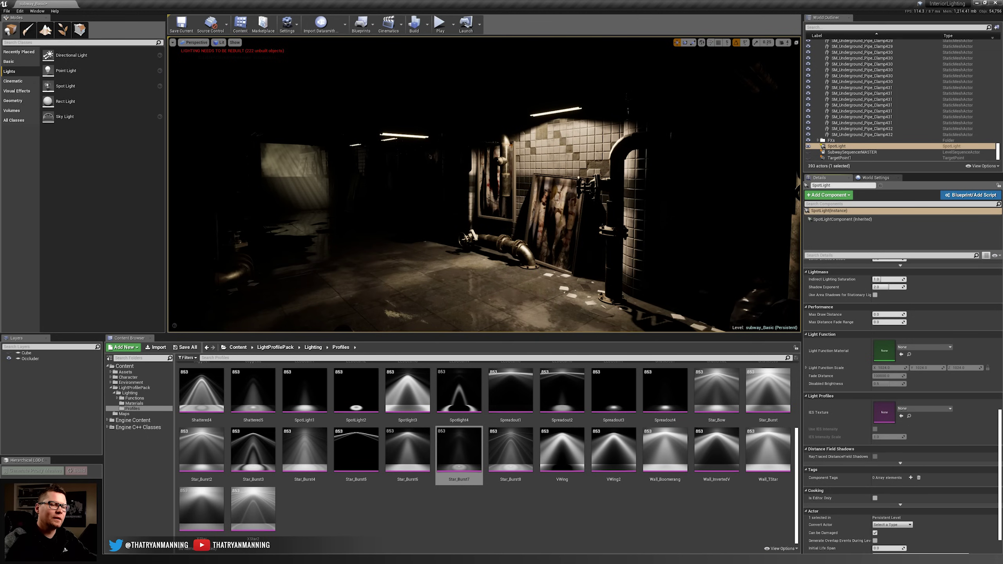
pyautogui.press('w')
pyautogui.moveTo(500, 224); pyautogui.dragTo(500, 213, button='right')
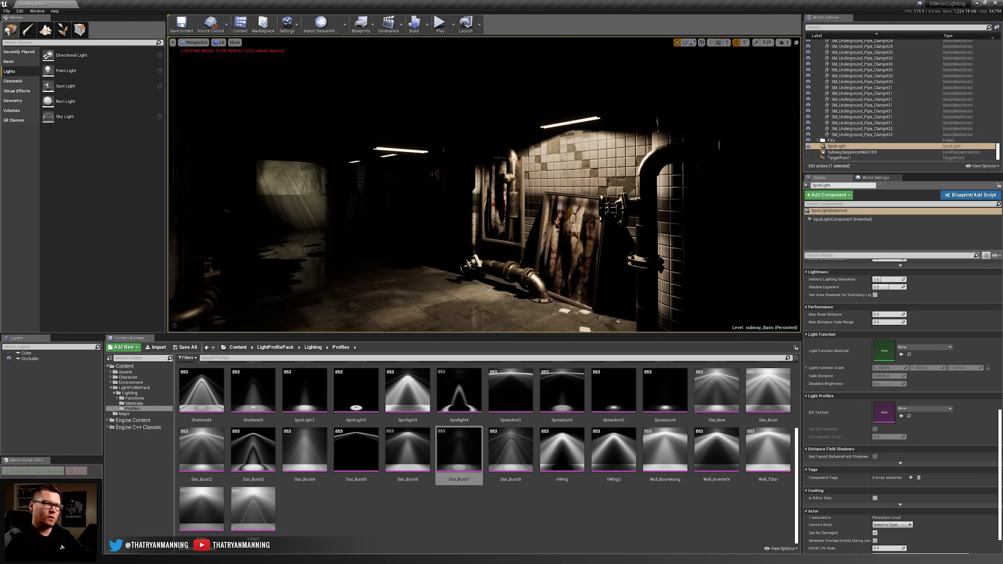
# - Switch the spot light's mobility to Movable and back to Stationary with the editor icons shown
pyautogui.scroll(10, 956, 343)
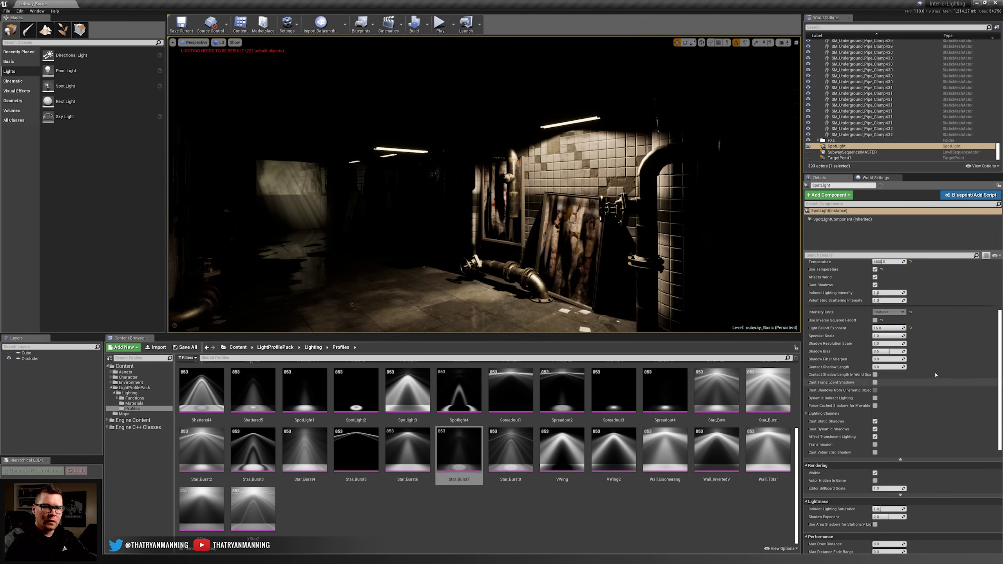
pyautogui.scroll(2, 935, 374)
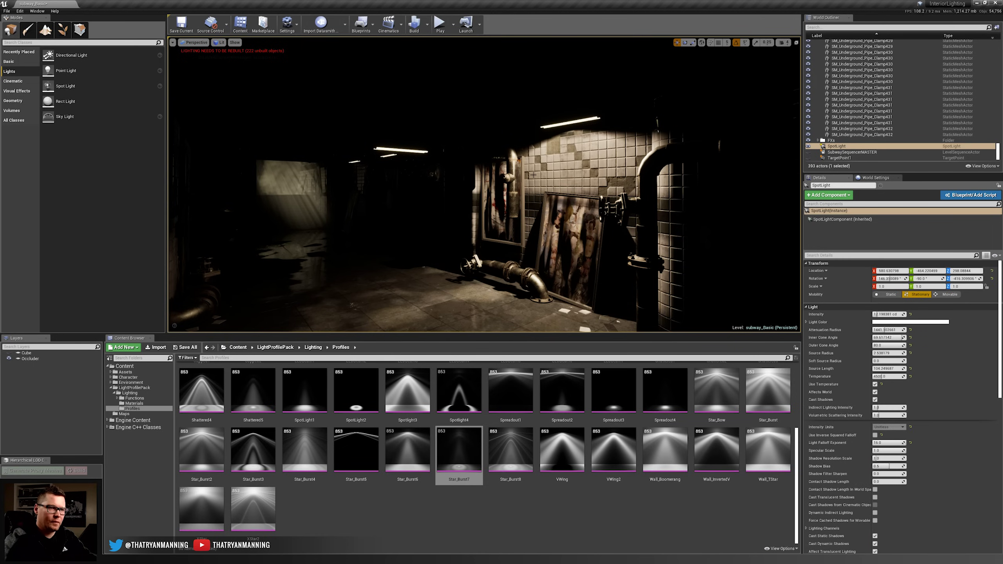
pyautogui.press('g')
pyautogui.moveTo(632, 222)
pyautogui.mouseDown(button='right')
pyautogui.moveTo(608, 221)
pyautogui.moveTo(626, 222)
pyautogui.mouseUp(button='right')
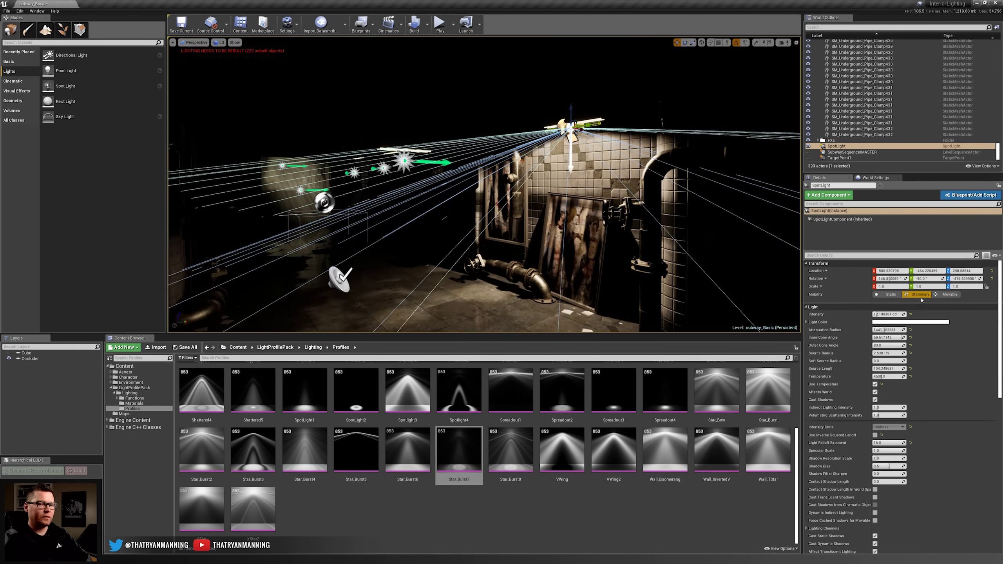
pyautogui.click(950, 295)
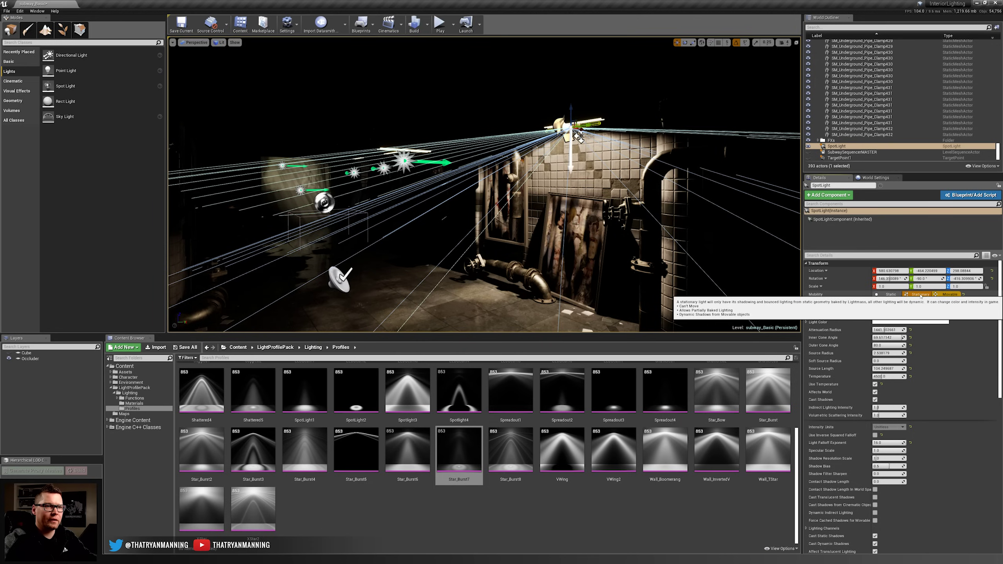
pyautogui.click(921, 294)
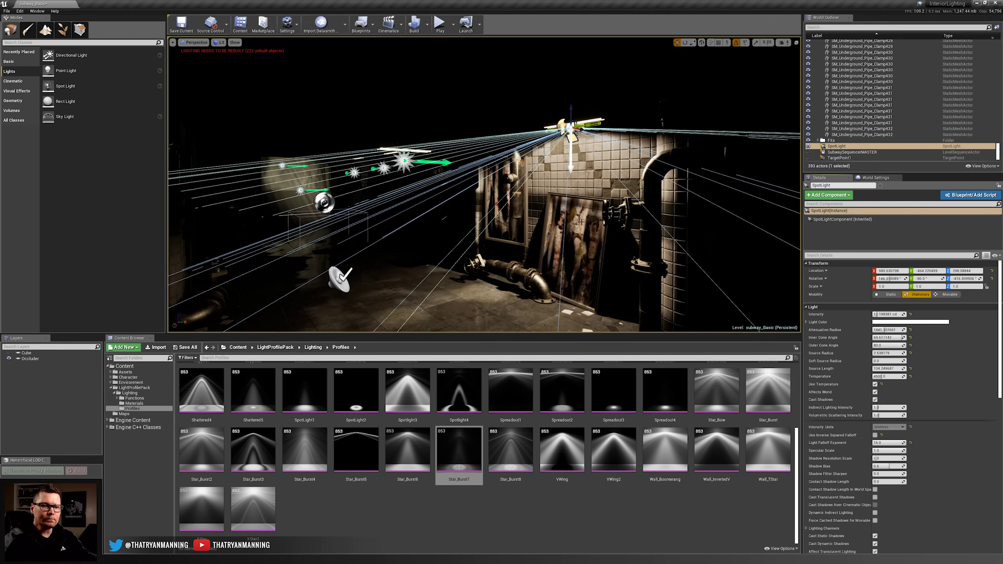
# - Show the hallway unlit and duplicate the spot light under neighbouring ceiling fixtures
pyautogui.moveTo(540, 183)
pyautogui.mouseDown(button='right')
pyautogui.moveTo(531, 180)
pyautogui.moveTo(546, 183)
pyautogui.mouseUp(button='right')
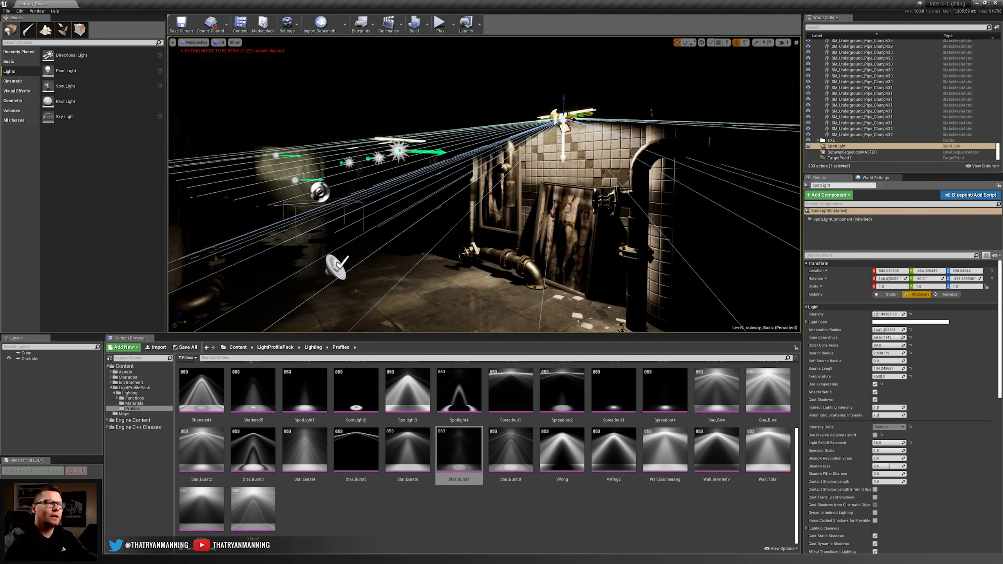
pyautogui.click(221, 43)
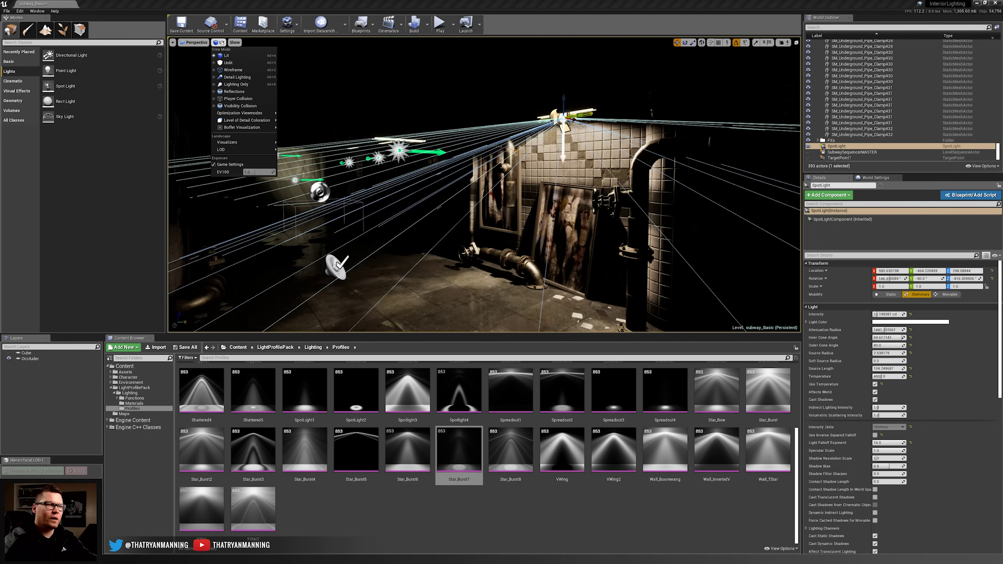
pyautogui.click(228, 63)
pyautogui.moveTo(227, 61); pyautogui.dragTo(226, 60, button='right')
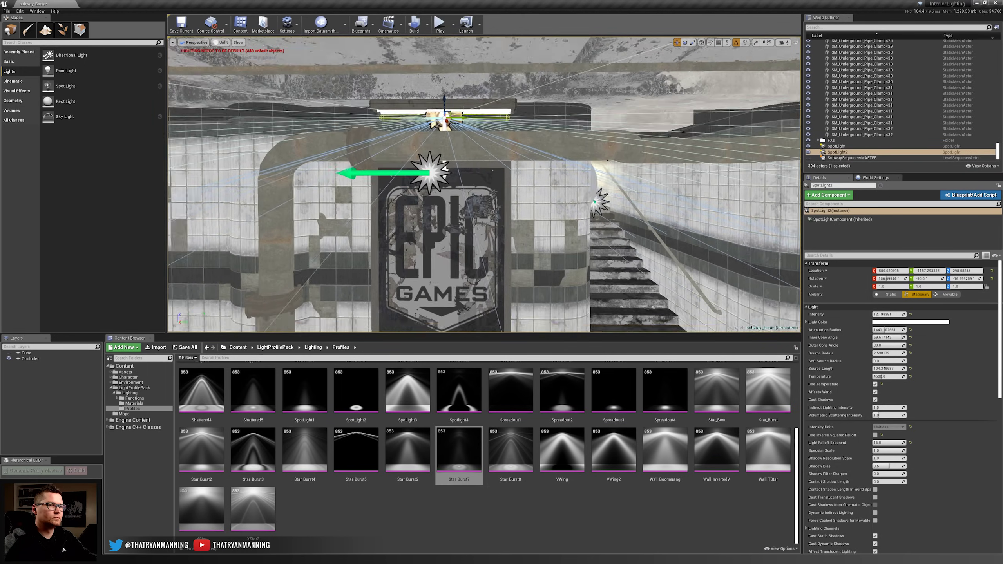
pyautogui.keyDown('alt'); pyautogui.moveTo(574, 146); pyautogui.dragTo(357, 146); pyautogui.keyUp('alt')
pyautogui.moveTo(484, 184)
pyautogui.mouseDown(button='right')
pyautogui.moveTo(427, 158)
pyautogui.moveTo(484, 198)
pyautogui.mouseUp(button='right')
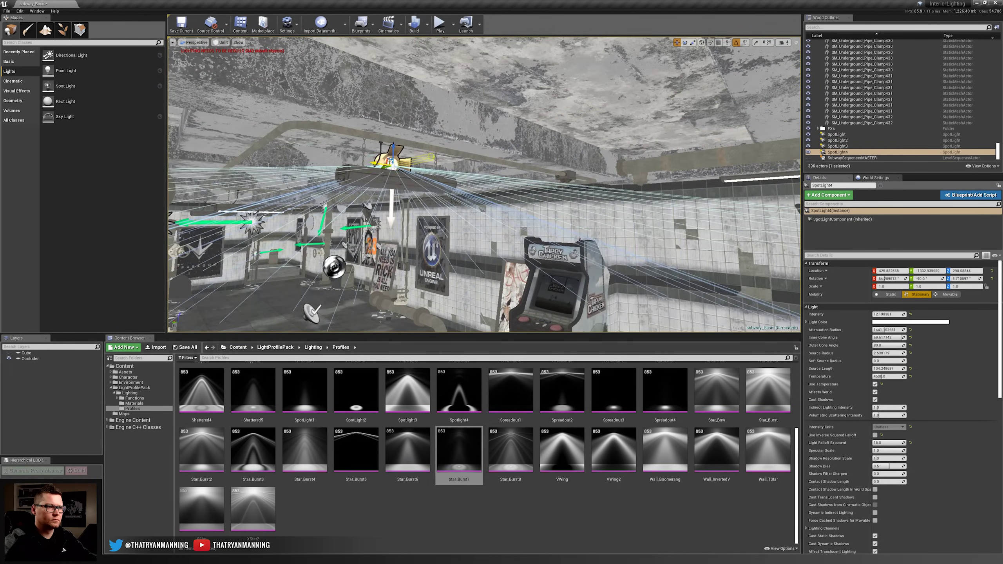
# - Rotate the copied spot light to line up with its ceiling fixture near the arcade cabinet
pyautogui.moveTo(484, 184); pyautogui.dragTo(395, 189, button='right')
pyautogui.moveTo(888, 279); pyautogui.dragTo(902, 278)
pyautogui.moveTo(963, 279); pyautogui.dragTo(977, 279)
pyautogui.moveTo(471, 175); pyautogui.dragTo(435, 175, button='right')
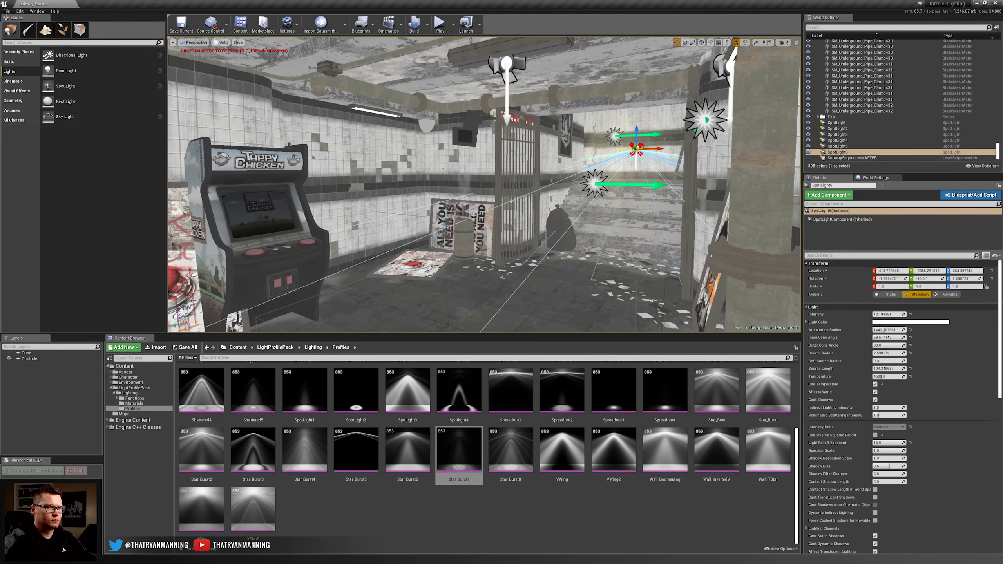
# - Place further spot light copies under the remaining ceiling fixtures and return the viewport to lit shading
pyautogui.moveTo(625, 150); pyautogui.dragTo(473, 87)
pyautogui.moveTo(494, 87); pyautogui.dragTo(351, 112)
pyautogui.moveTo(522, 161); pyautogui.dragTo(373, 170)
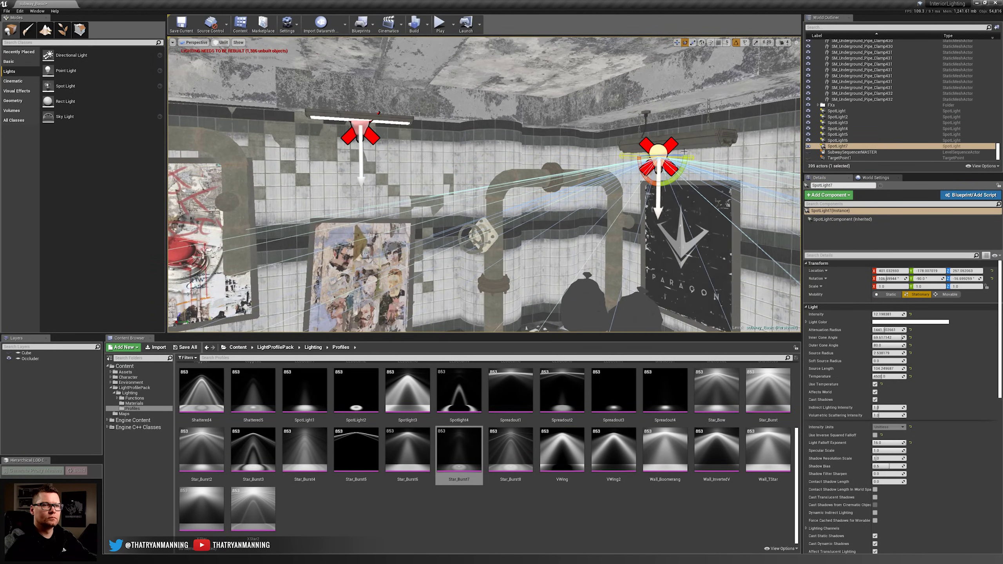
pyautogui.moveTo(683, 155); pyautogui.dragTo(714, 154)
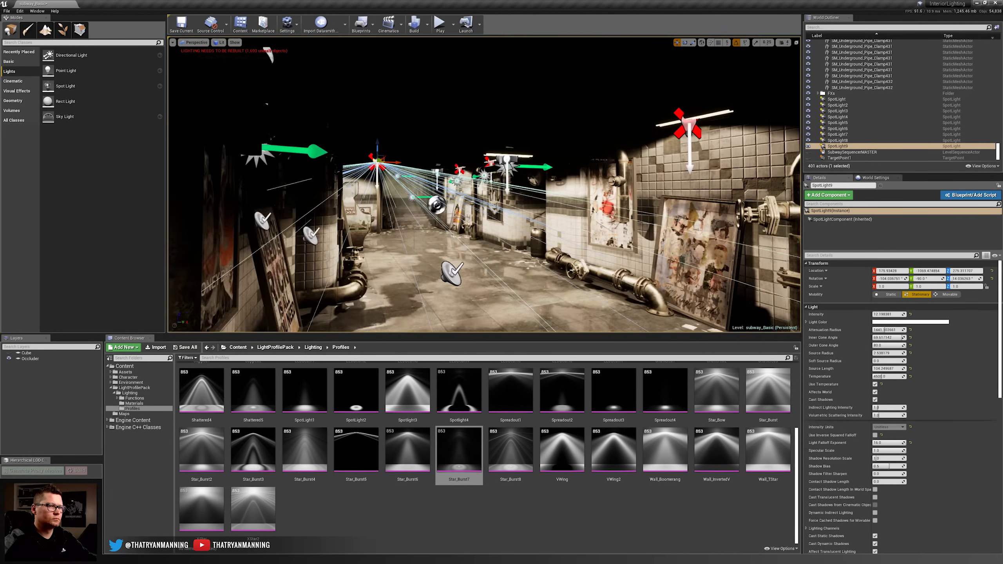
# - Deselect the spot lights and check the lit hallway from its near end
pyautogui.press('Escape')
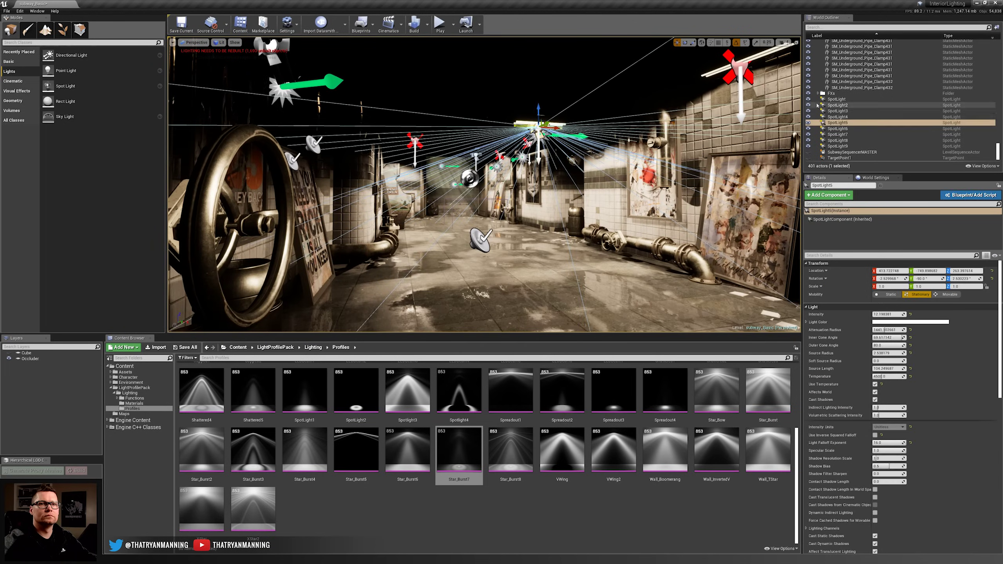
pyautogui.press('Escape')
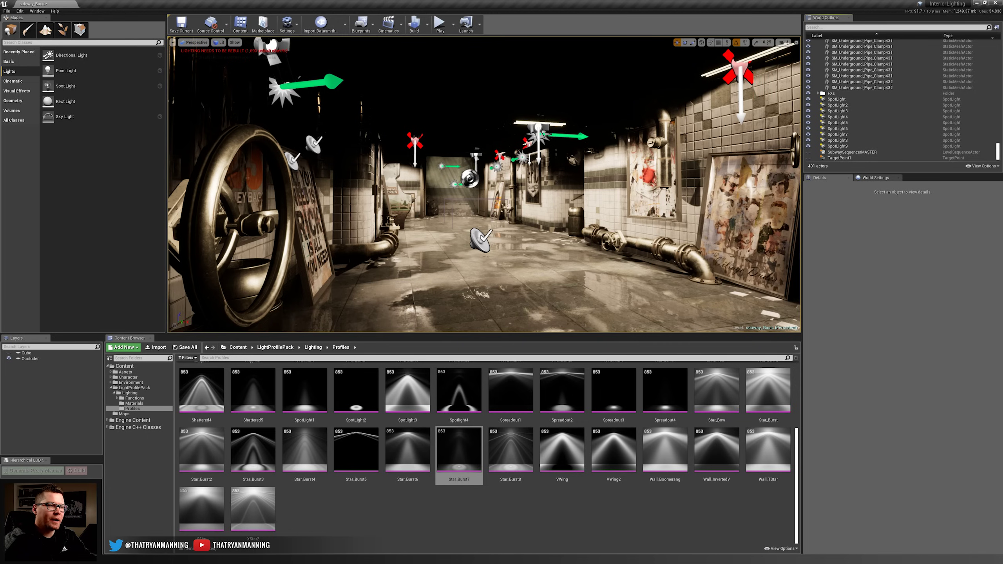
pyautogui.moveTo(484, 184); pyautogui.dragTo(511, 177, button='right')
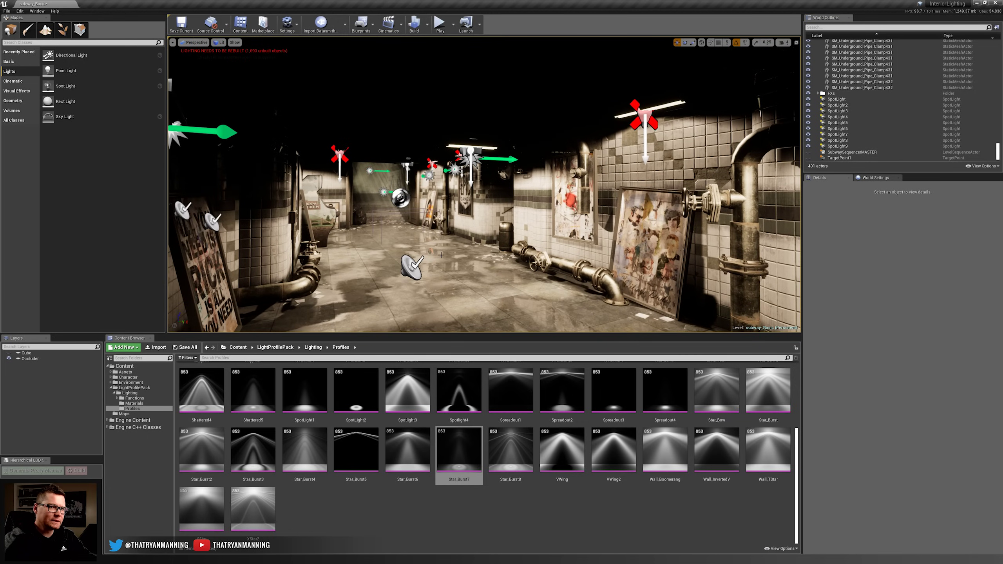
# - Group all the spot lights from SpotLight to SpotLight9 into a new outliner folder named Overhead_Lights
pyautogui.click(836, 99)
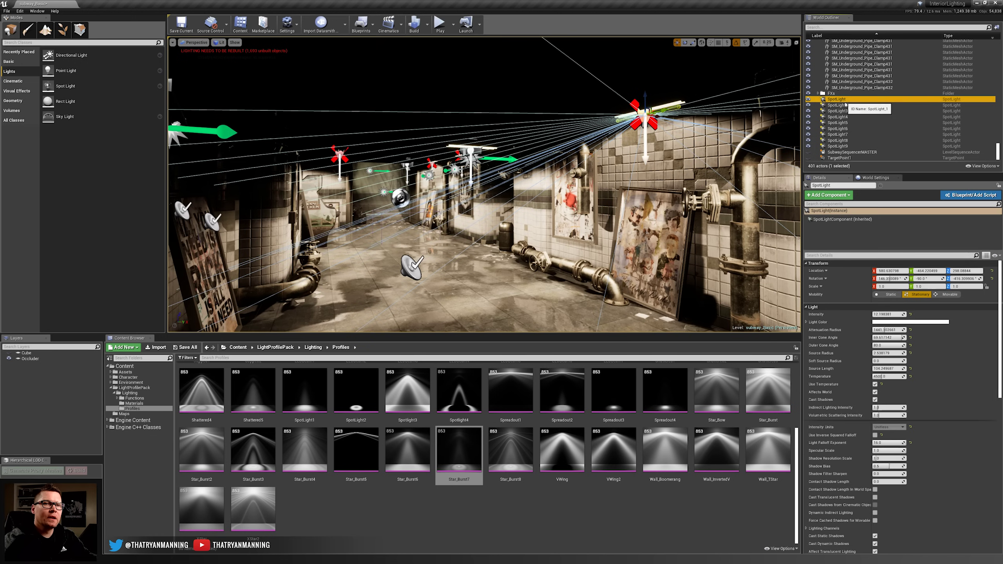
pyautogui.keyDown('shift'); pyautogui.click(845, 147); pyautogui.keyUp('shift')
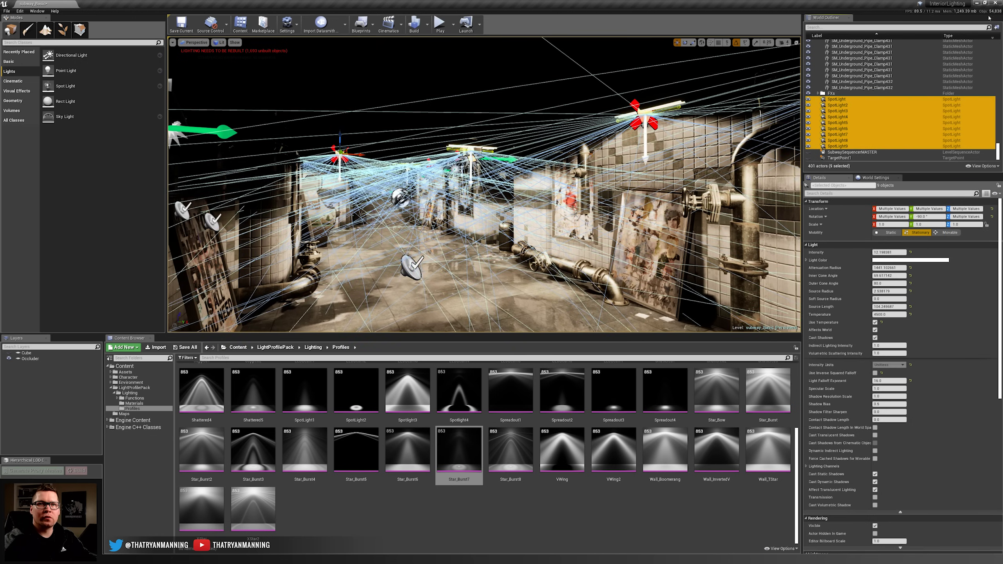
pyautogui.click(996, 27)
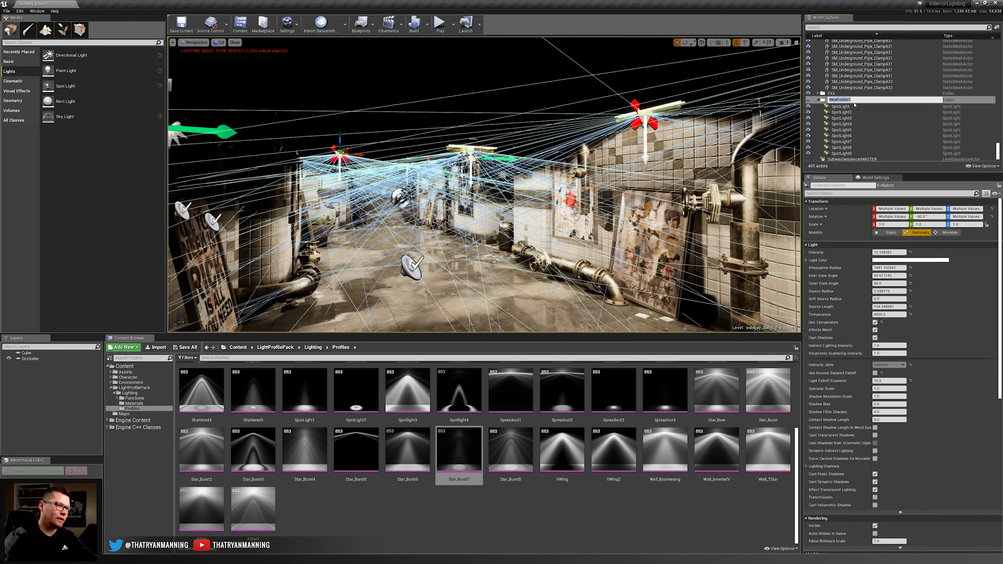
pyautogui.write('Overhead')
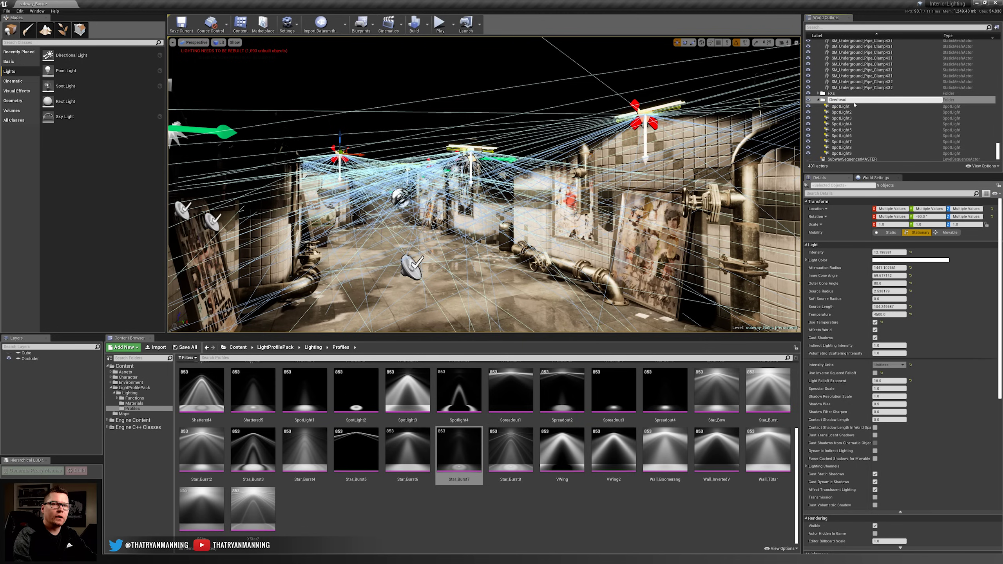
pyautogui.write('_Lights')
pyautogui.press('Return')
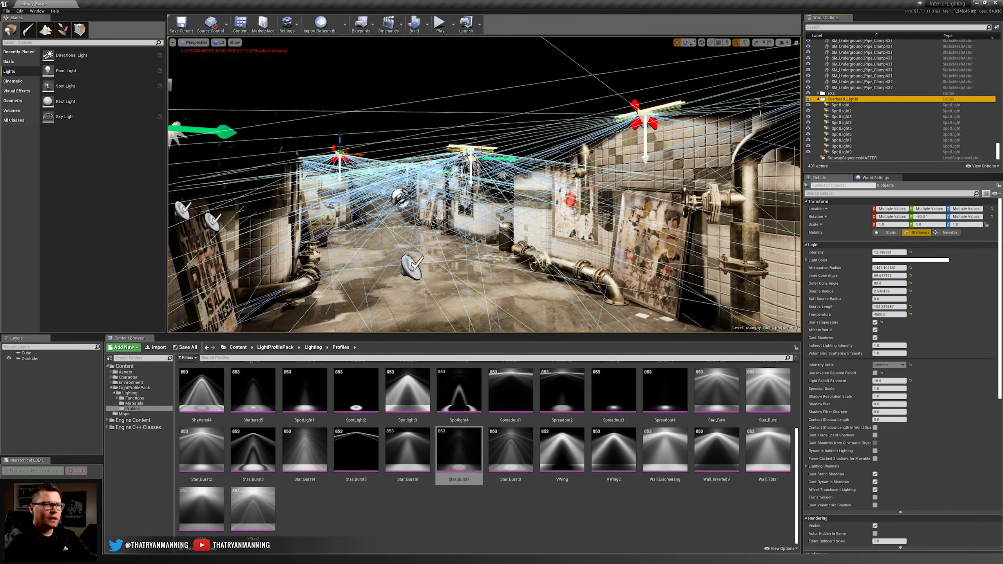
# - Narrow the outer cone angle of all the overhead spot lights to 60 degrees and further to 40 degrees
pyautogui.click(841, 104)
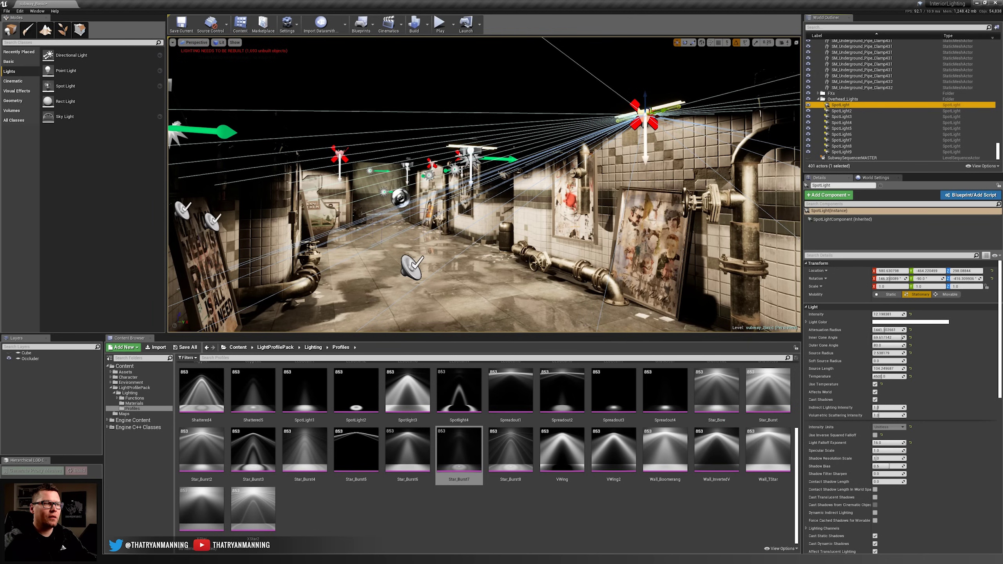
pyautogui.press('w')
pyautogui.moveTo(520, 176); pyautogui.dragTo(529, 180, button='right')
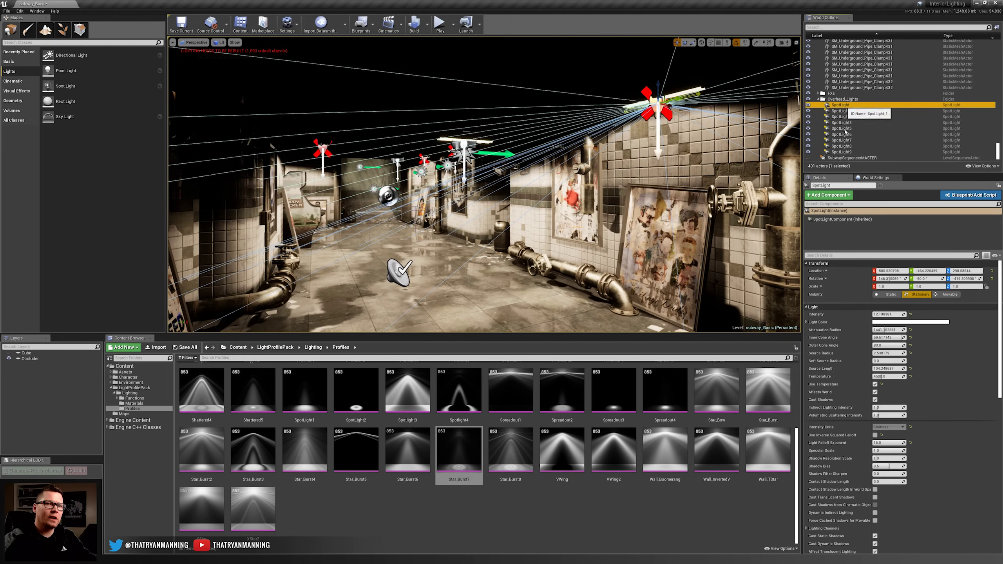
pyautogui.keyDown('shift'); pyautogui.click(838, 152); pyautogui.keyUp('shift')
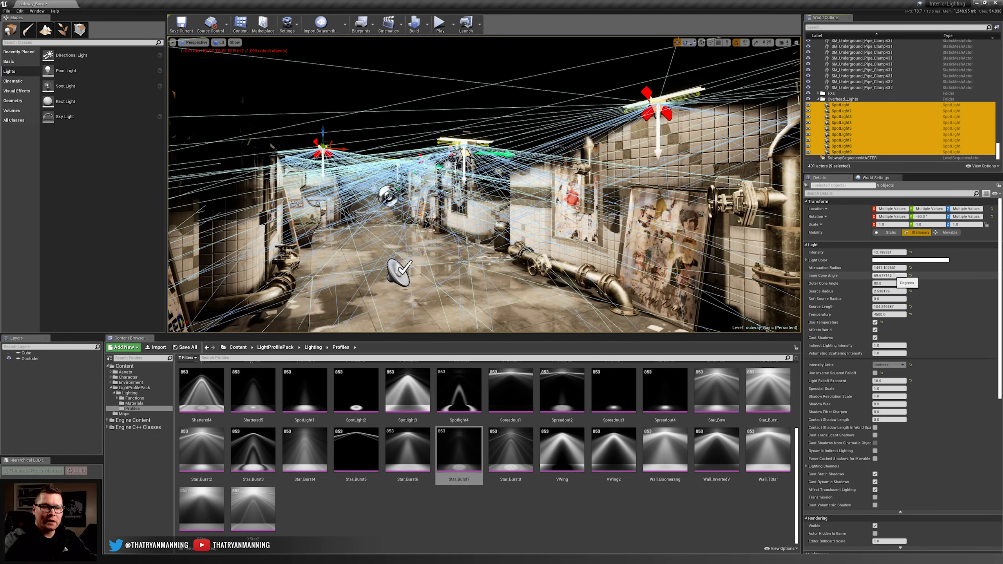
pyautogui.click(890, 283)
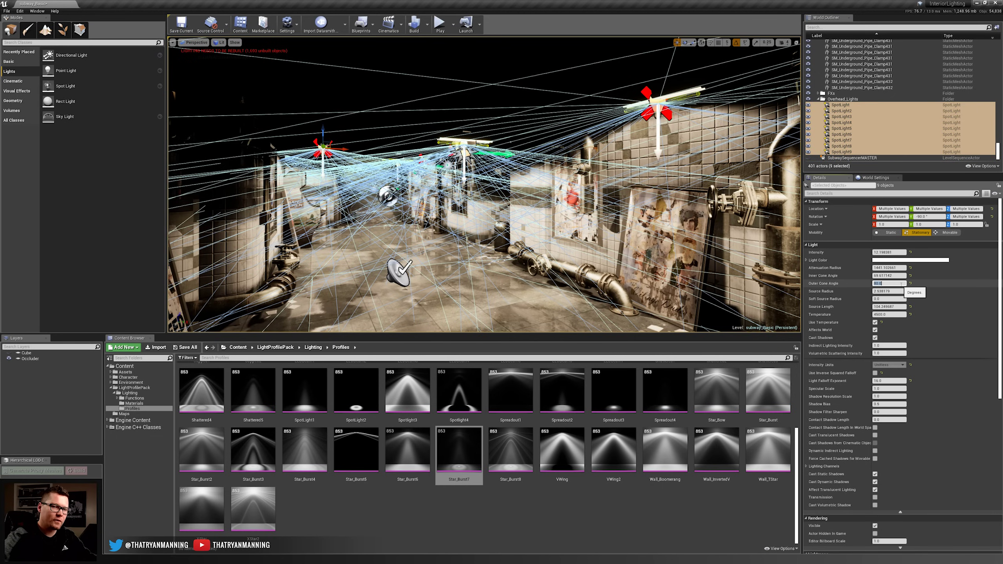
pyautogui.write('60')
pyautogui.press('Return')
pyautogui.write('40')
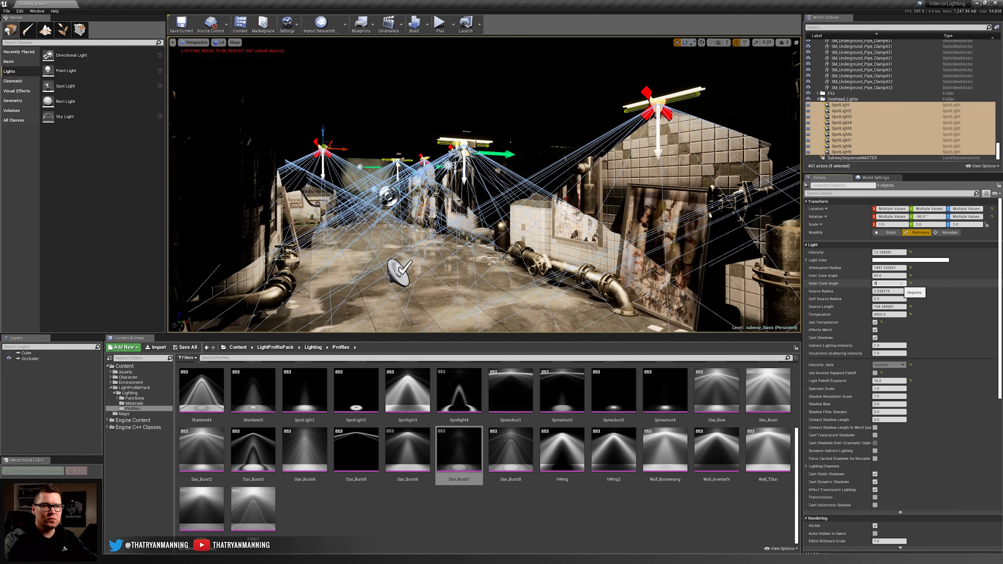
pyautogui.press('Return')
# - Set the inner cone angle of all the overhead spot lights to 20 degrees
pyautogui.click(888, 275)
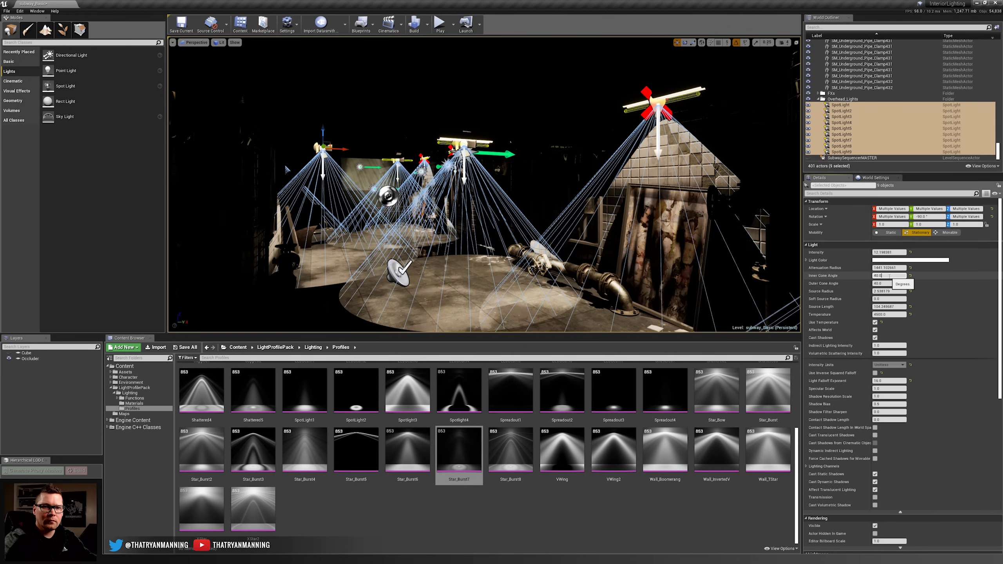
pyautogui.write('20')
pyautogui.press('Return')
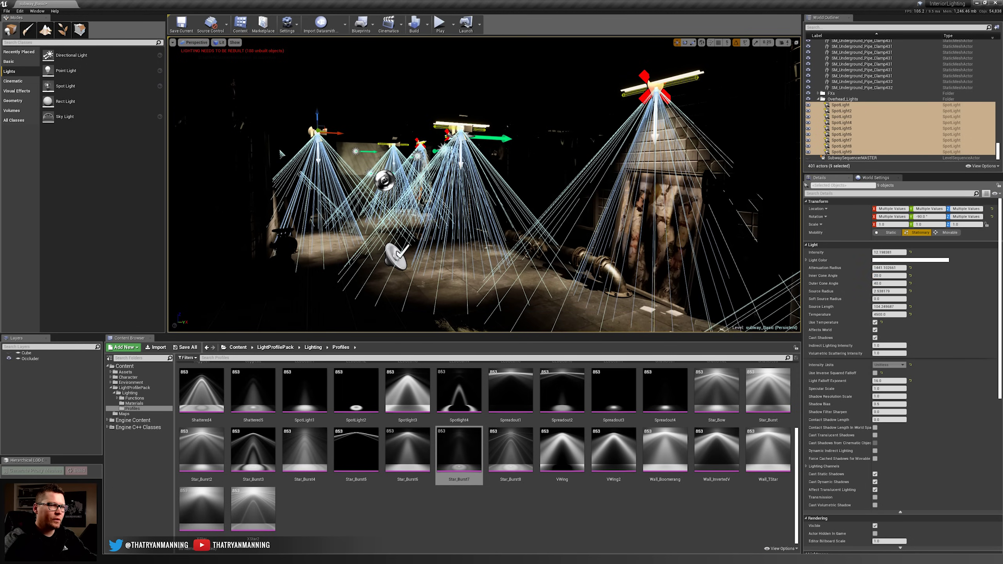
# - Examine the narrow light pools along the hallway with the editor icons hidden and shown
pyautogui.click(948, 232)
pyautogui.click(921, 234)
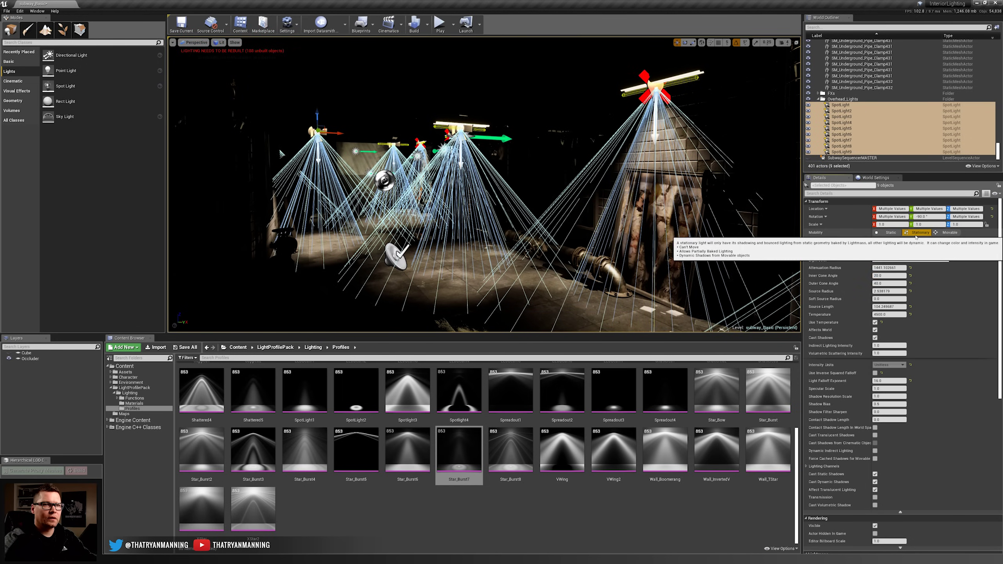
pyautogui.press('w')
pyautogui.moveTo(671, 213)
pyautogui.mouseDown(button='right')
pyautogui.moveTo(681, 217)
pyautogui.moveTo(662, 216)
pyautogui.mouseUp(button='right')
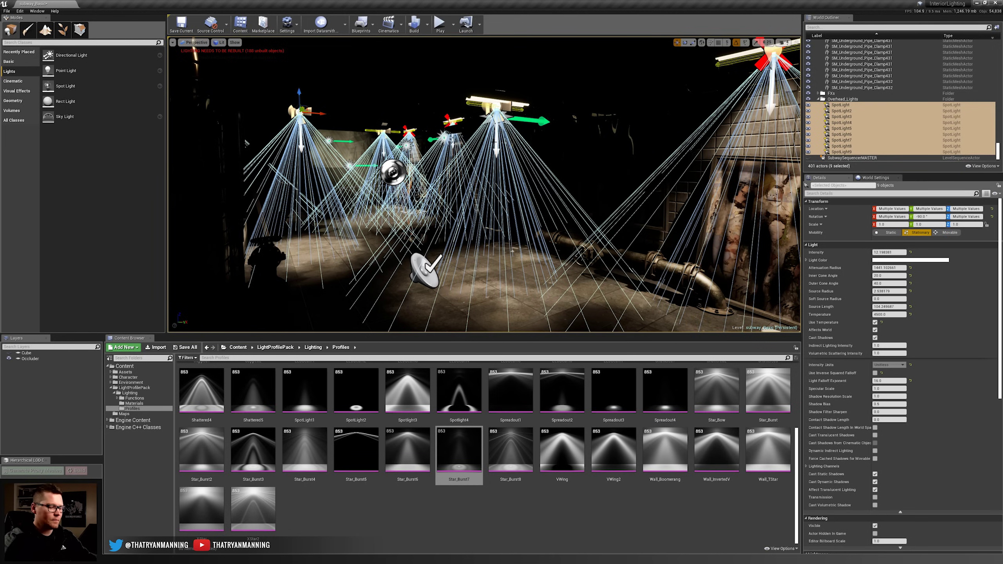
pyautogui.press('g')
pyautogui.moveTo(494, 142); pyautogui.dragTo(488, 139, button='right')
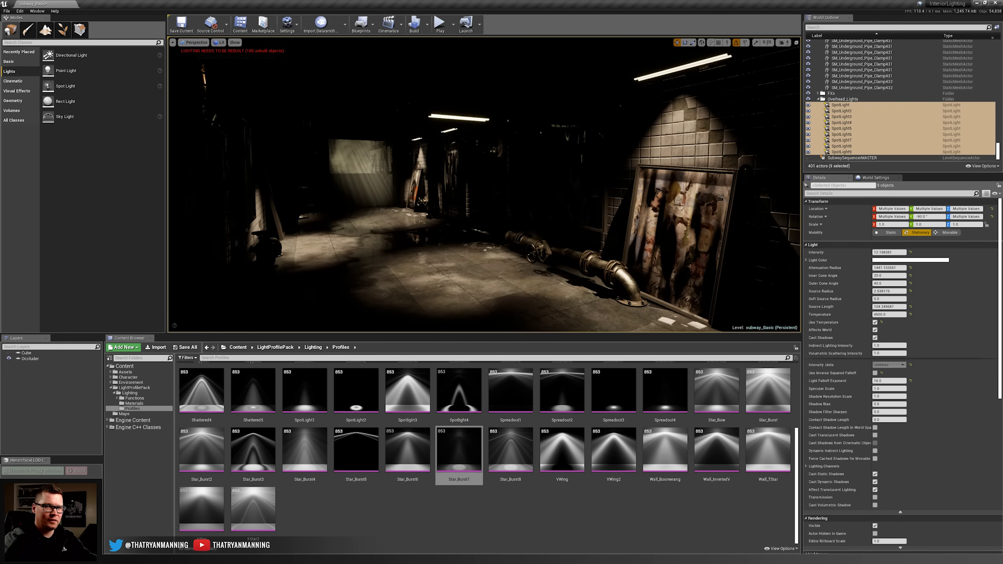
pyautogui.press('g')
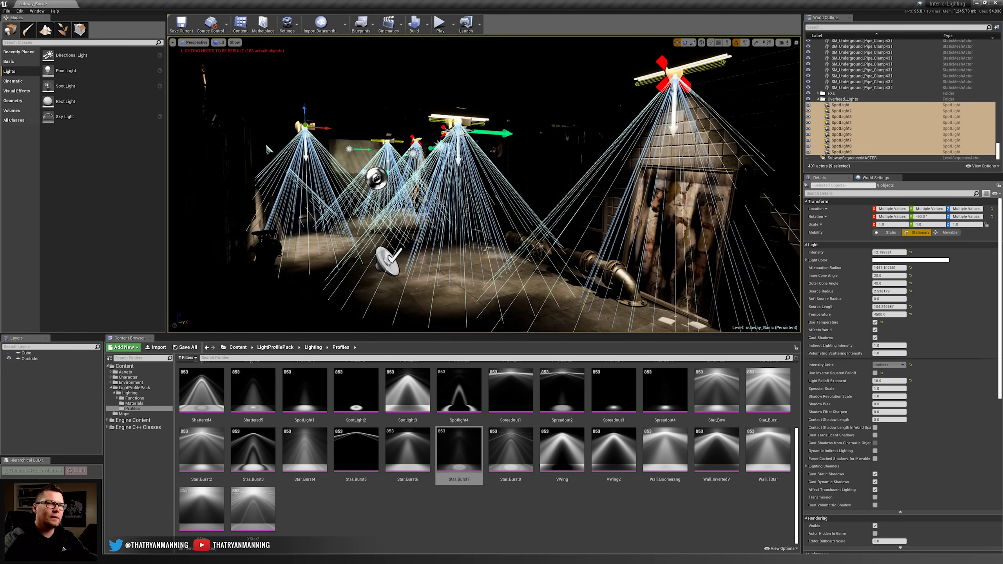
# - Set the overhead spot lights' mobility to Static and their outer cone angle to 80 degrees
pyautogui.click(889, 232)
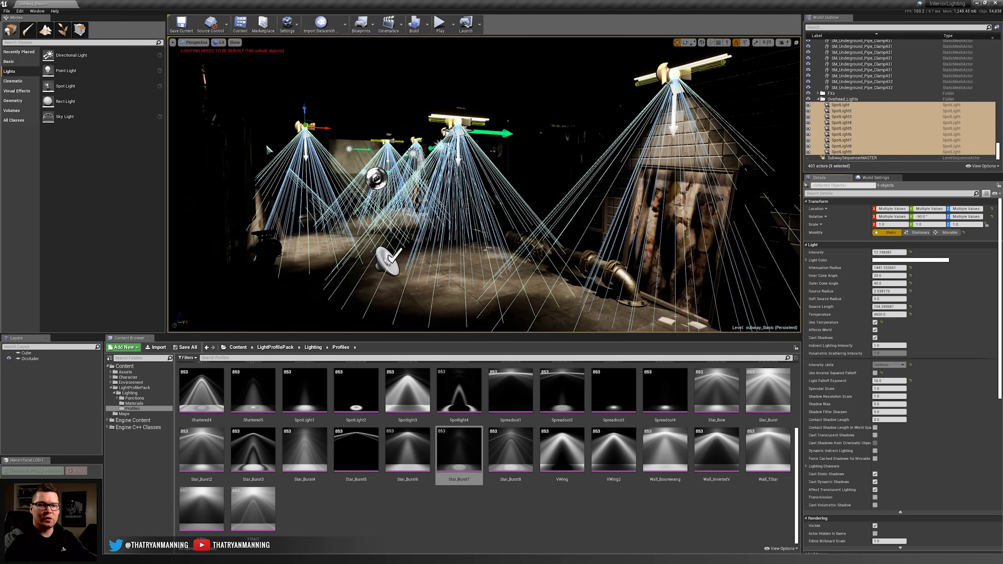
pyautogui.click(888, 284)
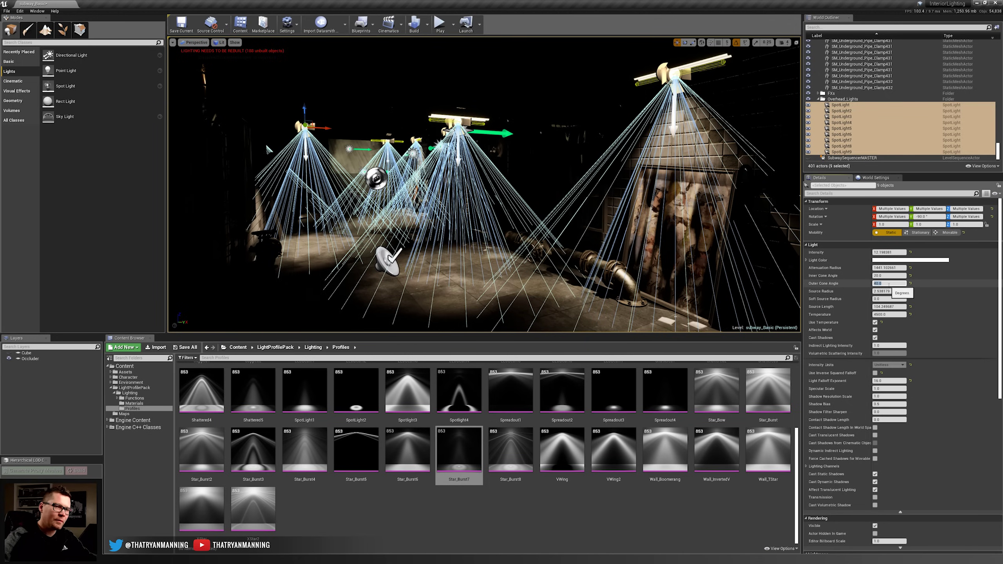
pyautogui.write('80')
pyautogui.press('Return')
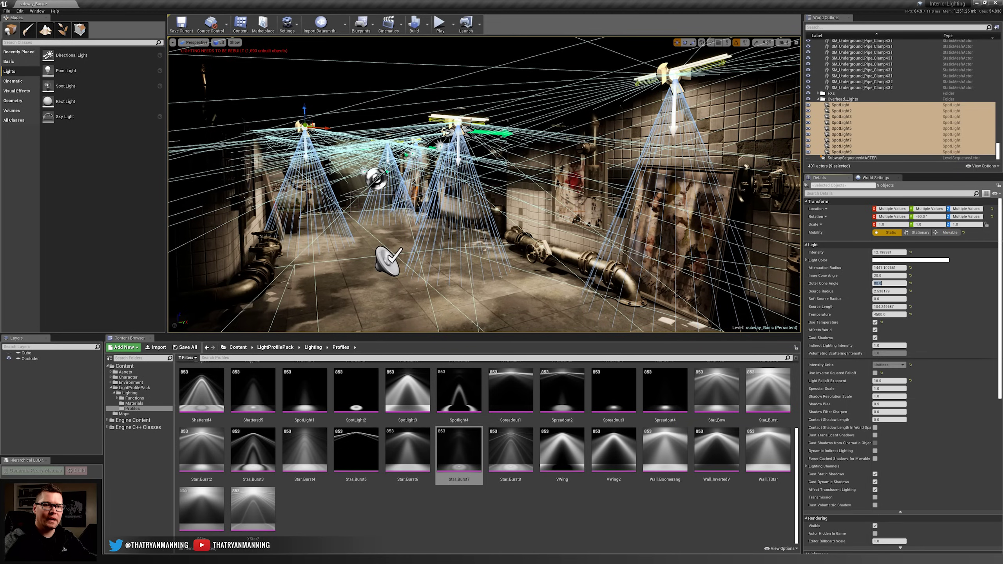
# - Check how the widened cones light the hallway walls and floor, with the editor icons hidden
pyautogui.moveTo(593, 190); pyautogui.dragTo(596, 191, button='right')
pyautogui.press('g')
pyautogui.press('s')
pyautogui.press('w')
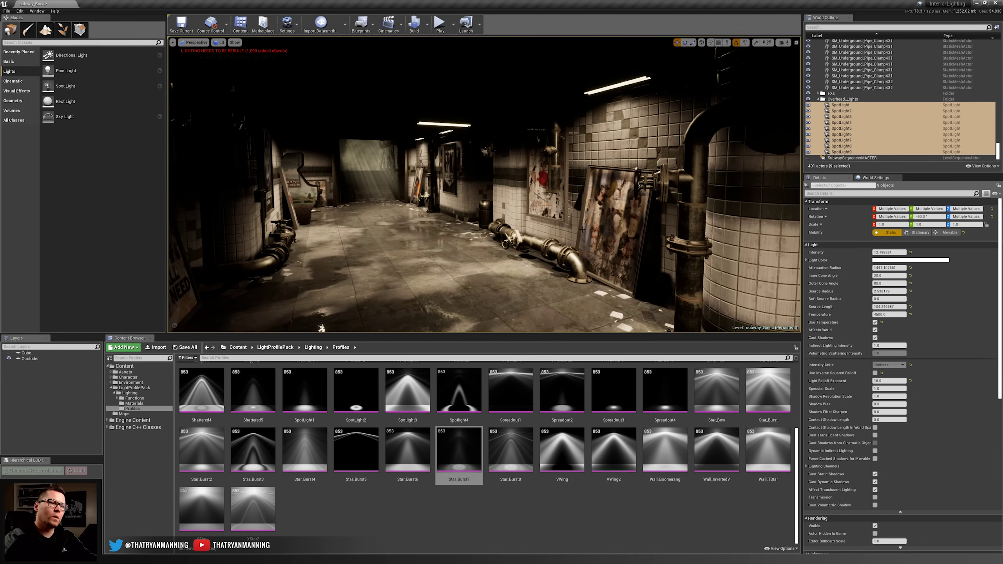
pyautogui.press('g')
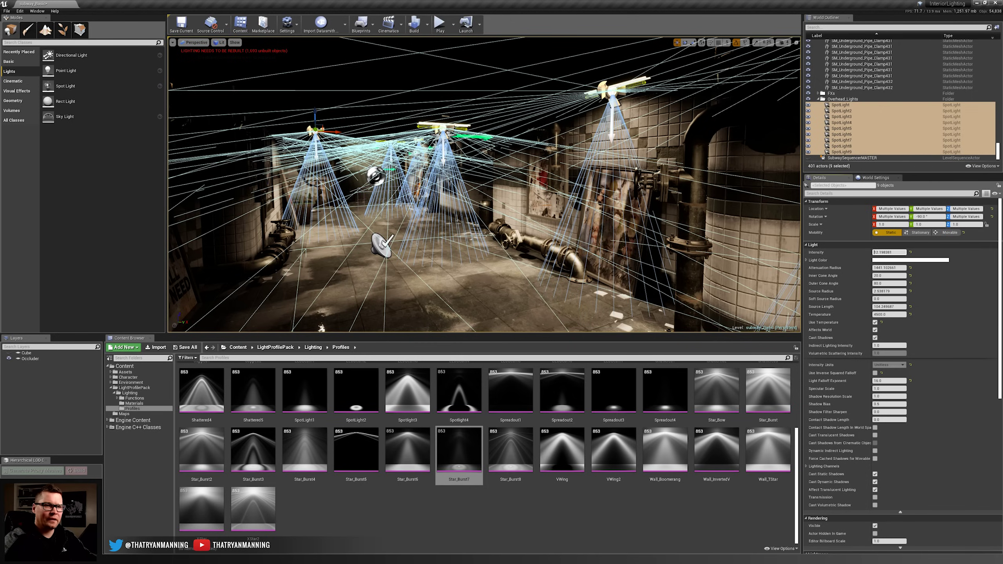
pyautogui.moveTo(596, 197); pyautogui.dragTo(588, 191, button='right')
pyautogui.press('g')
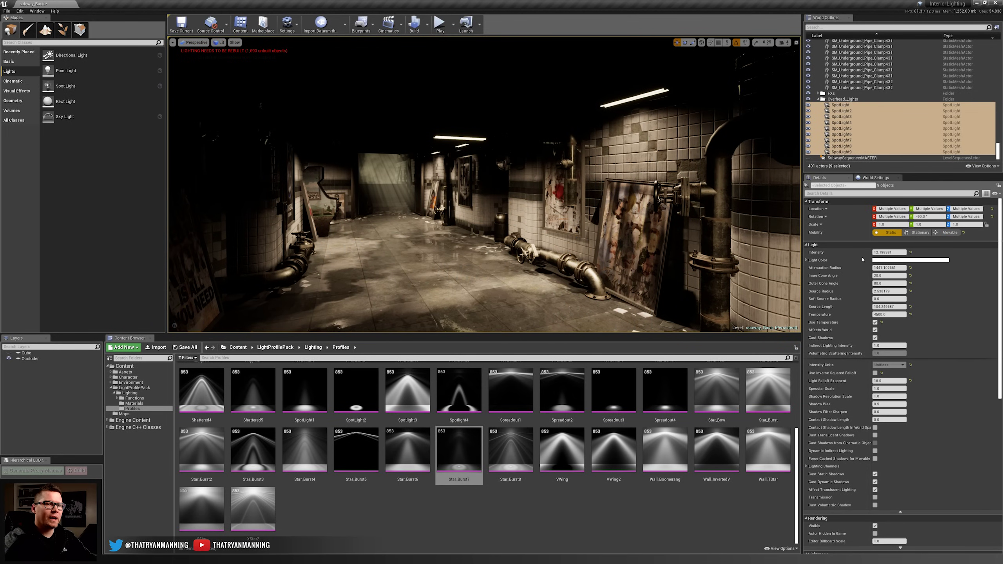
# - Lower the intensity of all the overhead spot lights to 10 and settle on 8
pyautogui.click(887, 253)
pyautogui.write('10')
pyautogui.press('Return')
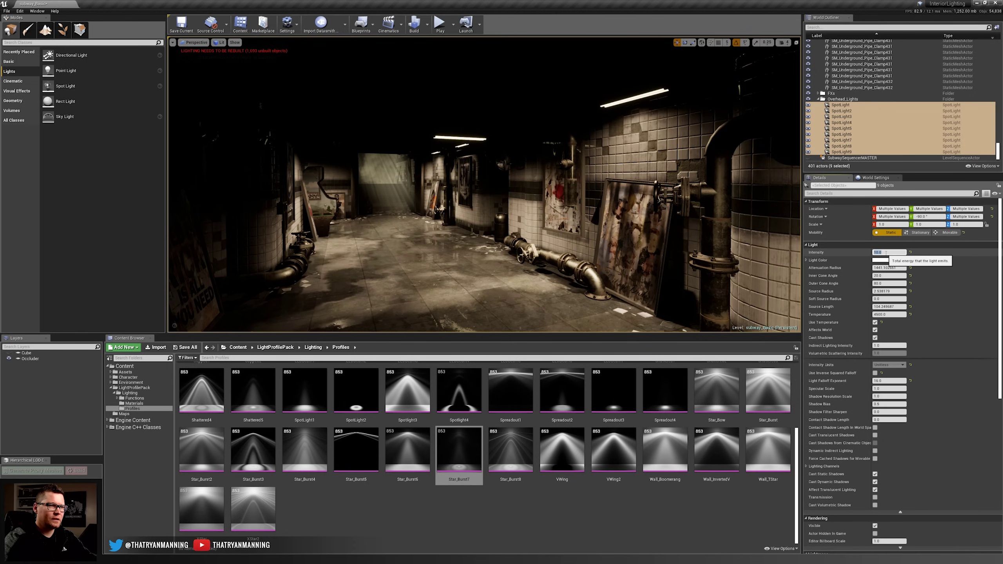
pyautogui.write('8')
pyautogui.press('Return')
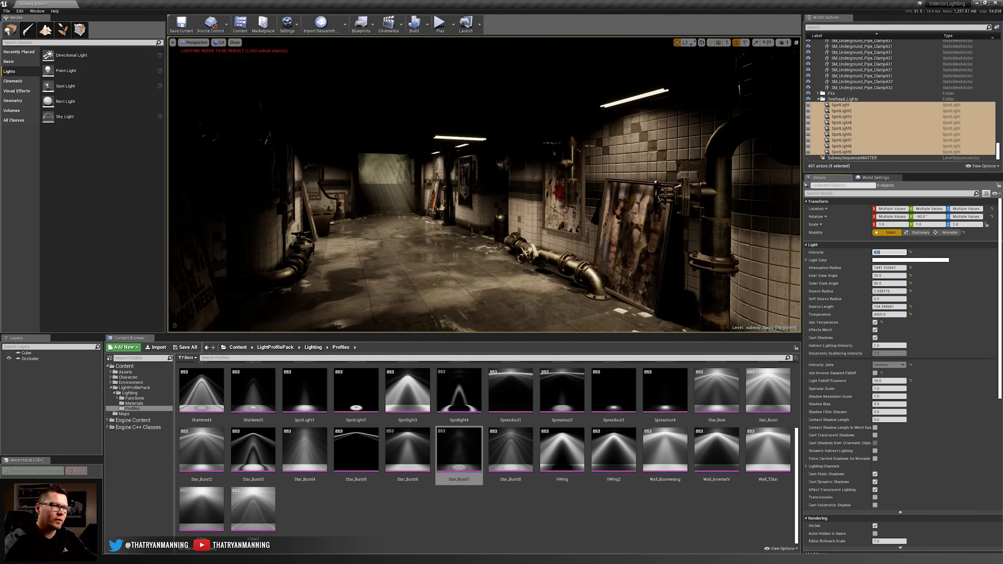
# - Inspect the dimmed hallway from its near end, with and without the editor icons
pyautogui.moveTo(553, 222); pyautogui.dragTo(512, 207, button='right')
pyautogui.press('a')
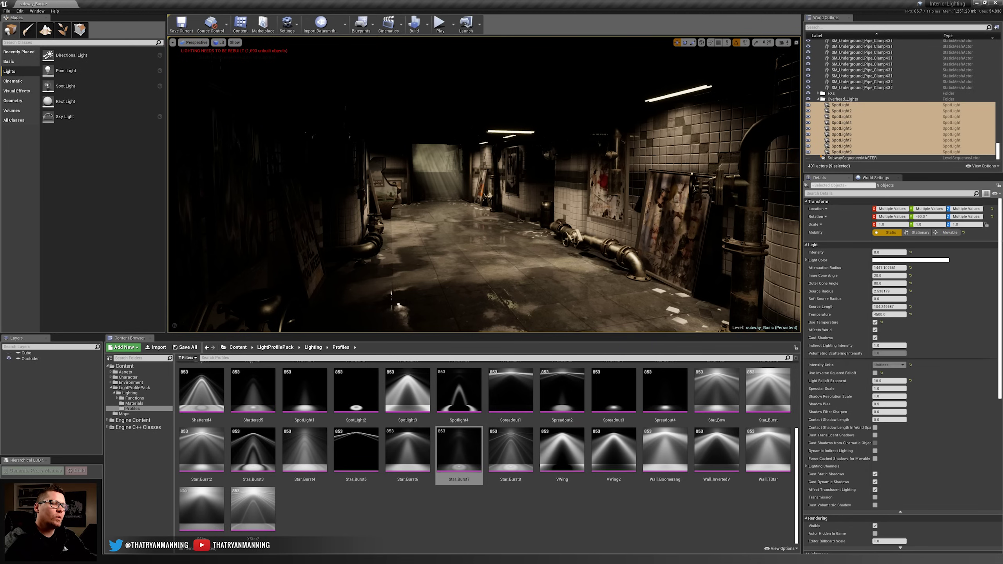
pyautogui.moveTo(508, 196); pyautogui.dragTo(521, 207, button='right')
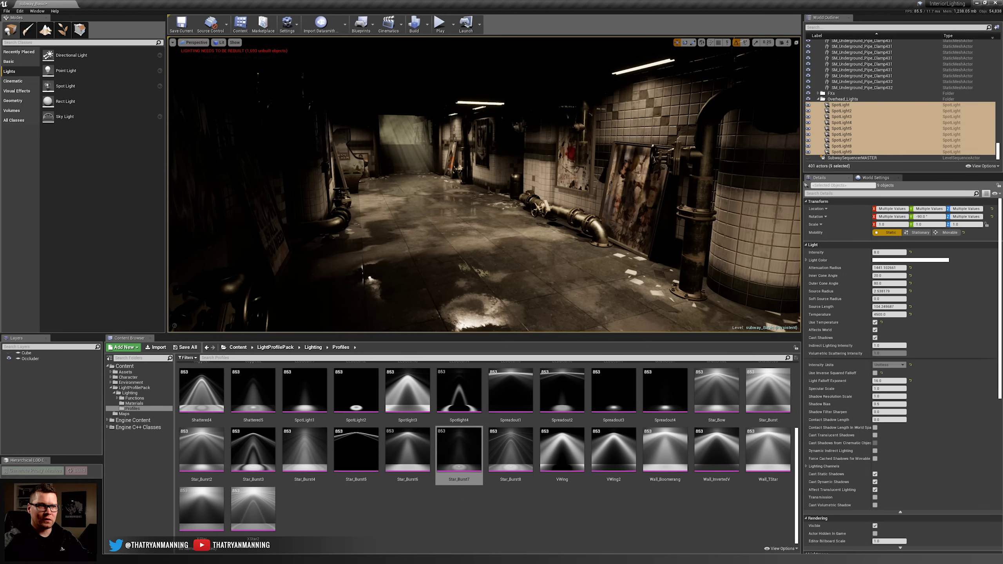
pyautogui.press('g')
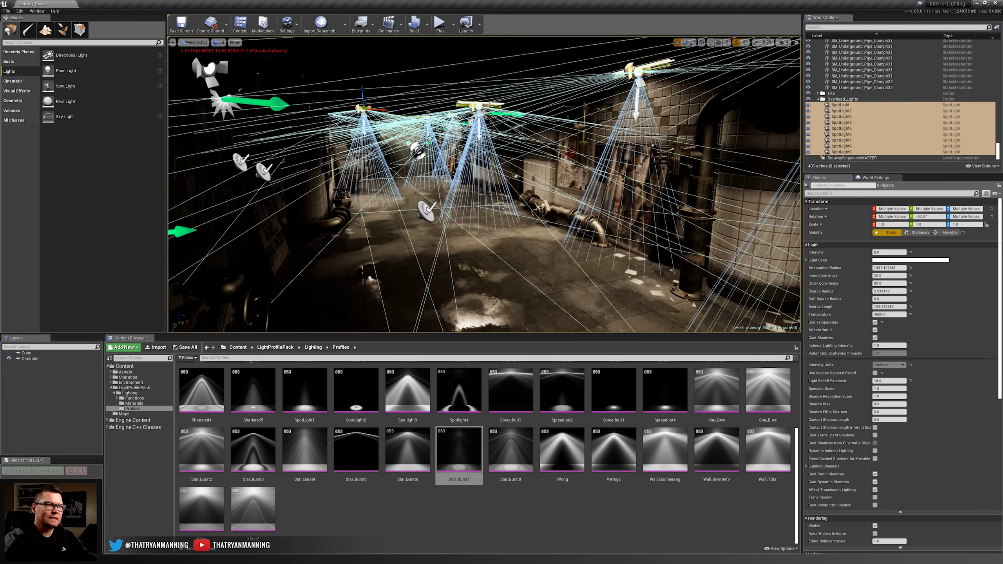
pyautogui.press('g')
pyautogui.press('g')
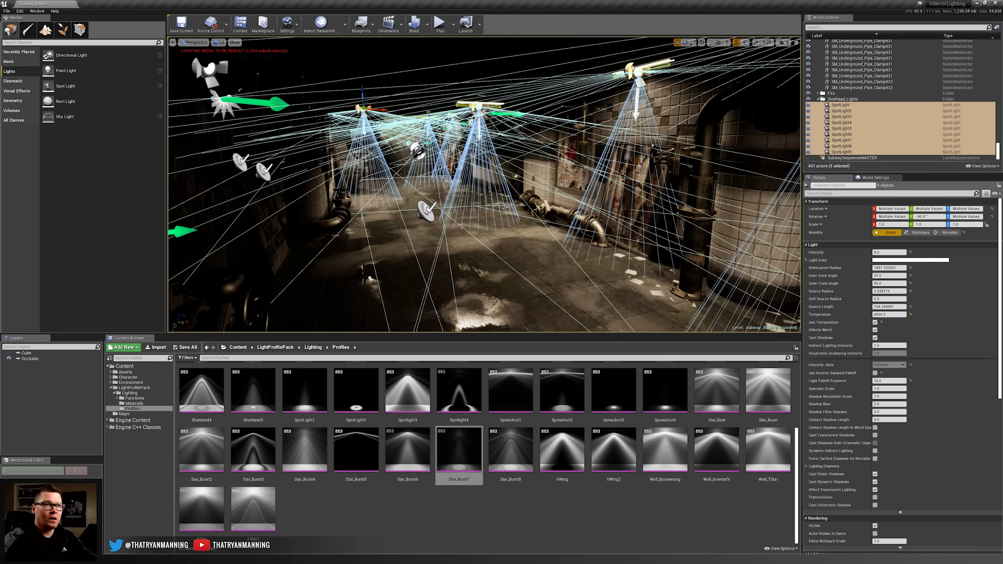
# - Try a cooler colour temperature on the nearest overhead spot light alone and undo the temperature edit
pyautogui.click(841, 105)
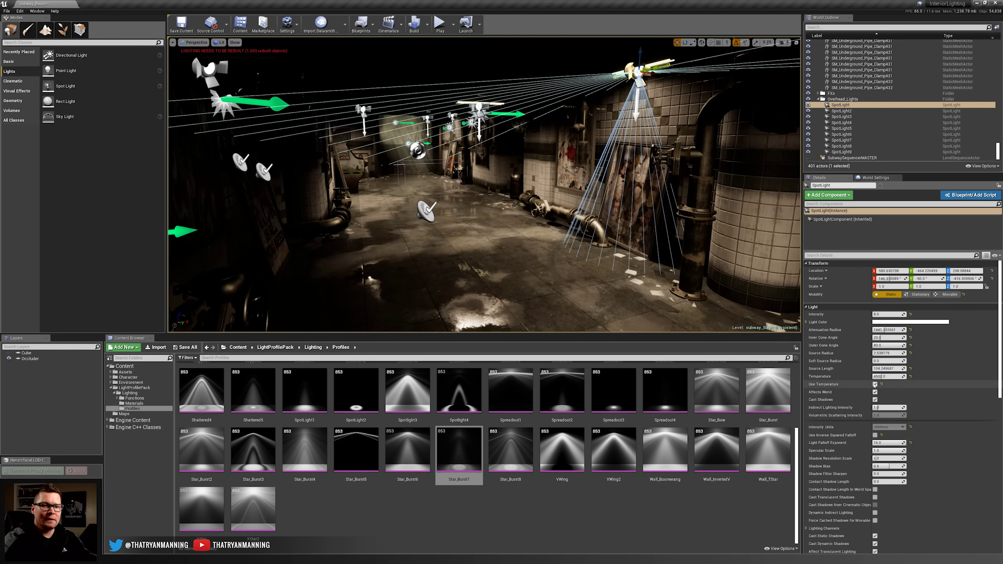
pyautogui.moveTo(882, 377); pyautogui.dragTo(891, 377)
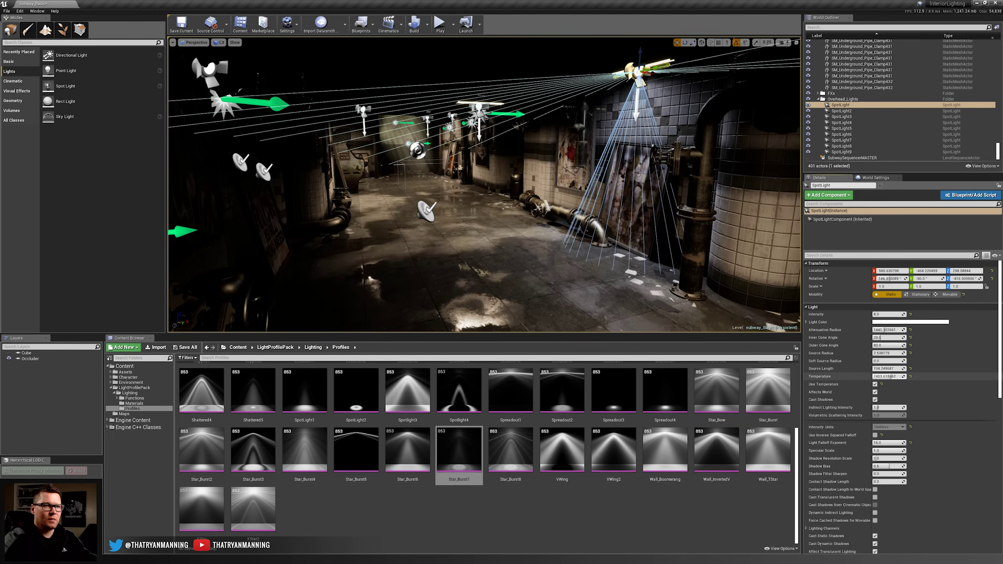
pyautogui.moveTo(474, 217); pyautogui.dragTo(478, 219, button='right')
pyautogui.press('g')
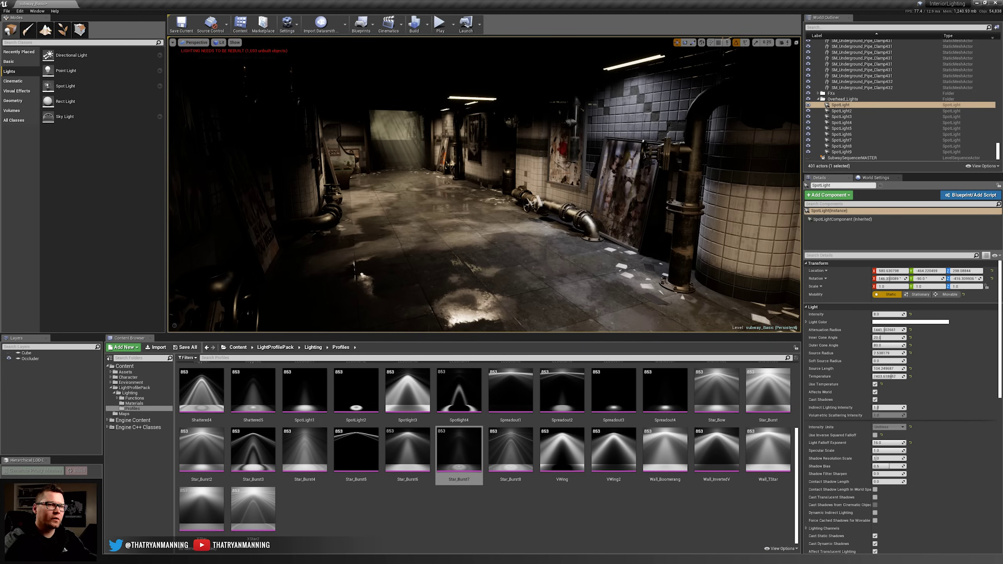
pyautogui.hotkey('ctrl', 'z')
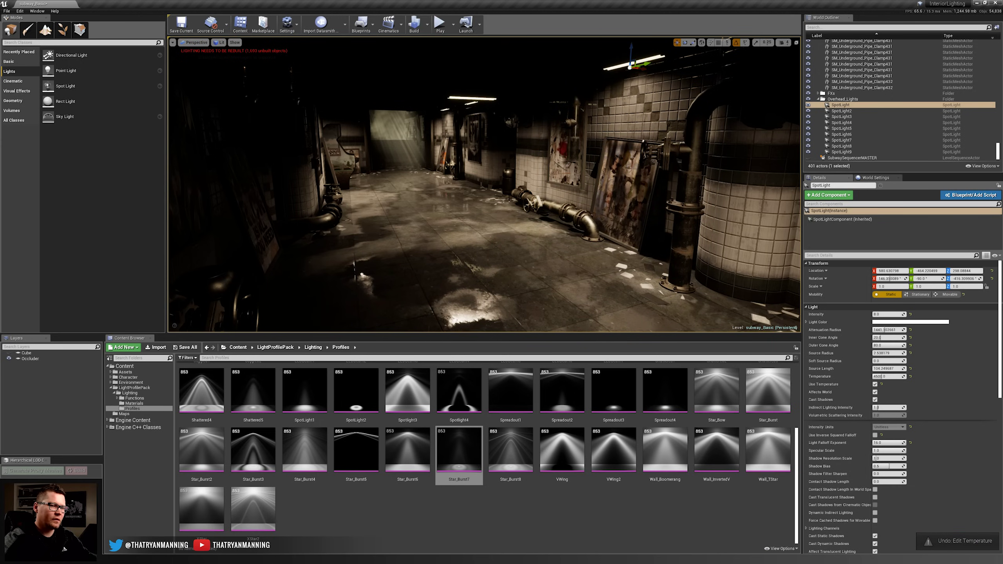
# - Place a new spot light in an unlit area of the level, away from the hallway's ceiling fixtures
pyautogui.press('w')
pyautogui.moveTo(485, 184); pyautogui.dragTo(543, 176, button='right')
pyautogui.press('s')
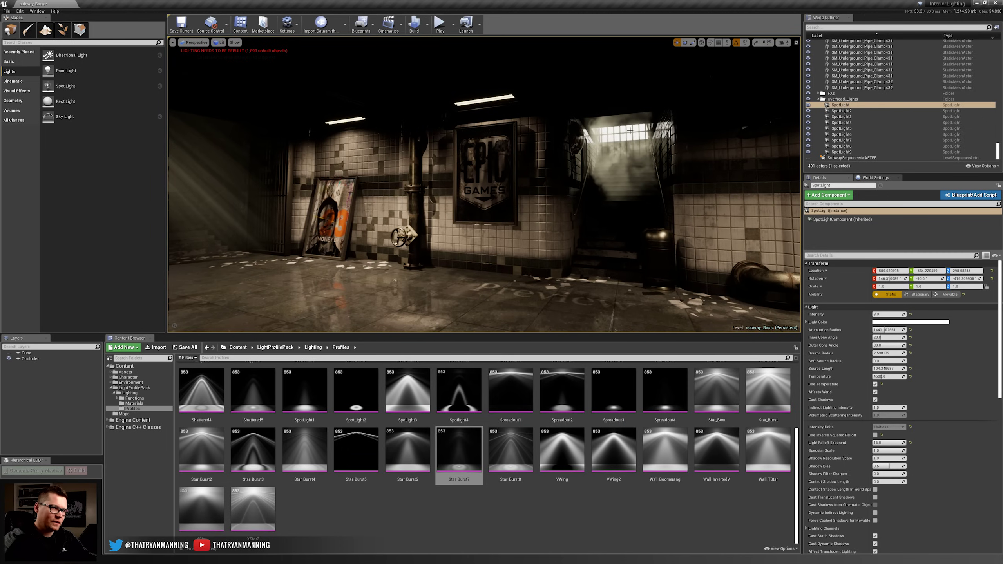
pyautogui.moveTo(618, 151); pyautogui.dragTo(576, 154, button='right')
pyautogui.press('w')
pyautogui.press('s')
pyautogui.press('s')
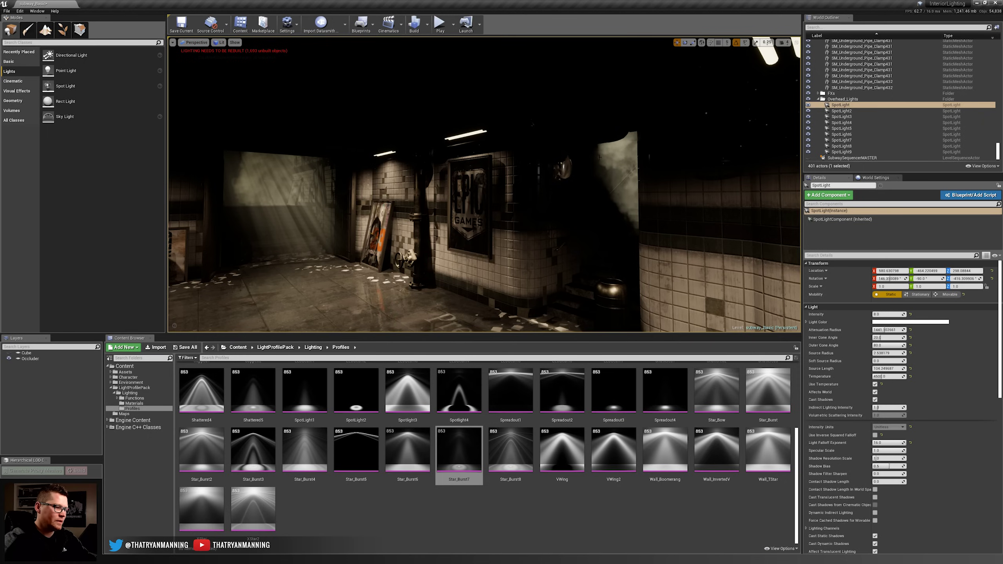
pyautogui.press('w')
pyautogui.moveTo(576, 154); pyautogui.dragTo(500, 152, button='right')
pyautogui.moveTo(65, 86); pyautogui.dragTo(391, 244)
pyautogui.press('w')
pyautogui.moveTo(390, 244); pyautogui.dragTo(369, 234, button='right')
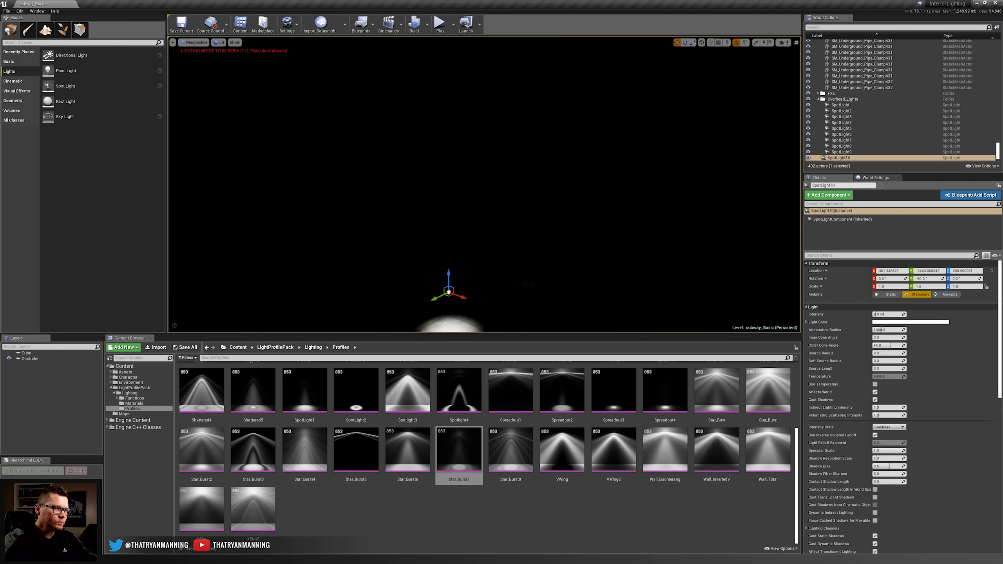
# - Raise the new spot light high above the level geometry and display the scene unlit to see the buildings
pyautogui.press('g')
pyautogui.moveTo(448, 276); pyautogui.dragTo(446, 41)
pyautogui.moveTo(446, 42); pyautogui.dragTo(391, 22, button='right')
pyautogui.press('s')
pyautogui.moveTo(457, 206); pyautogui.dragTo(498, 207)
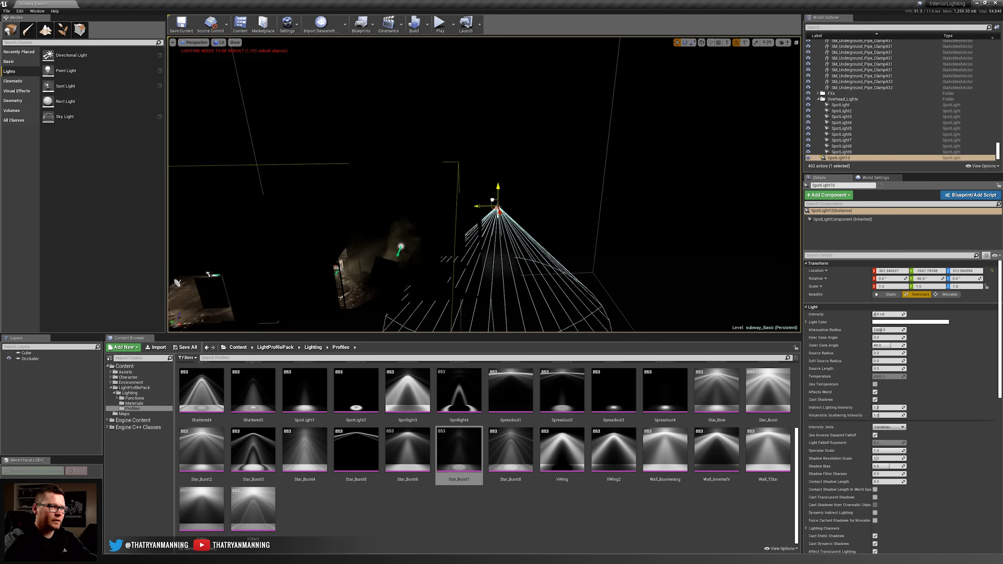
pyautogui.click(219, 42)
pyautogui.click(225, 63)
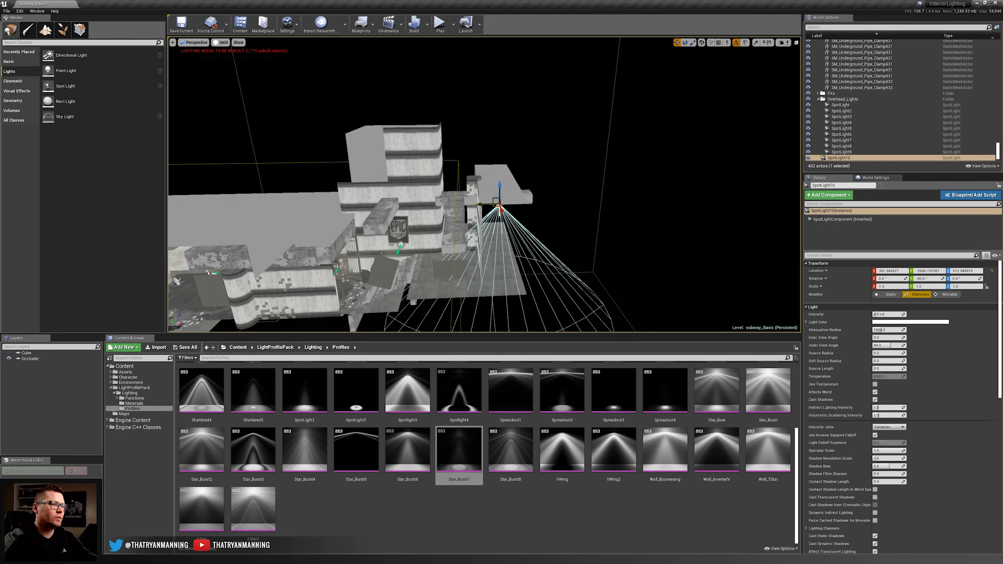
# - Move the spot light over the stairwell entrance and tilt it about 50 degrees downward toward the stairs
pyautogui.press('w')
pyautogui.moveTo(375, 153)
pyautogui.mouseDown(button='right')
pyautogui.moveTo(375, 190)
pyautogui.moveTo(365, 184)
pyautogui.moveTo(375, 153)
pyautogui.mouseUp(button='right')
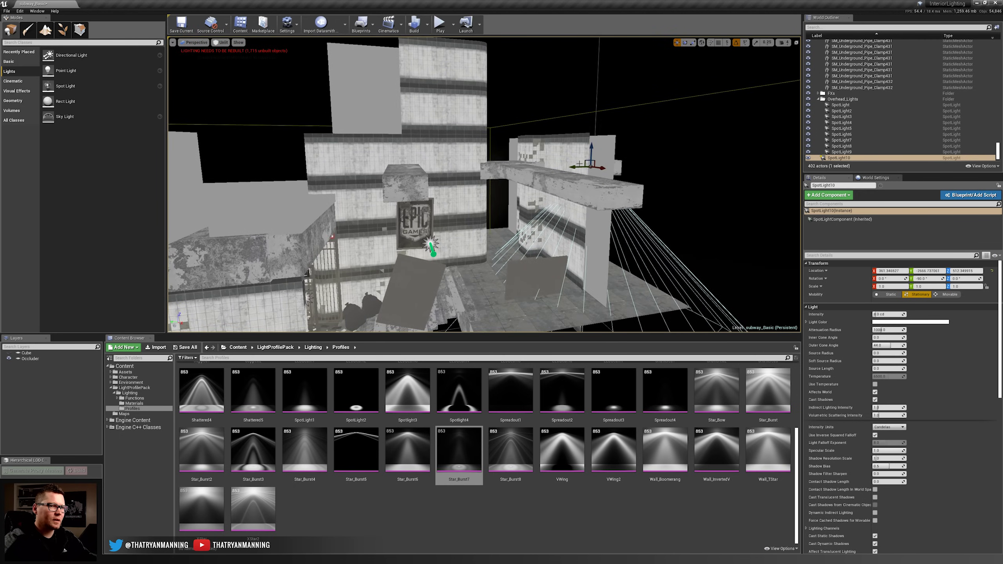
pyautogui.moveTo(587, 161); pyautogui.dragTo(511, 121)
pyautogui.press('e')
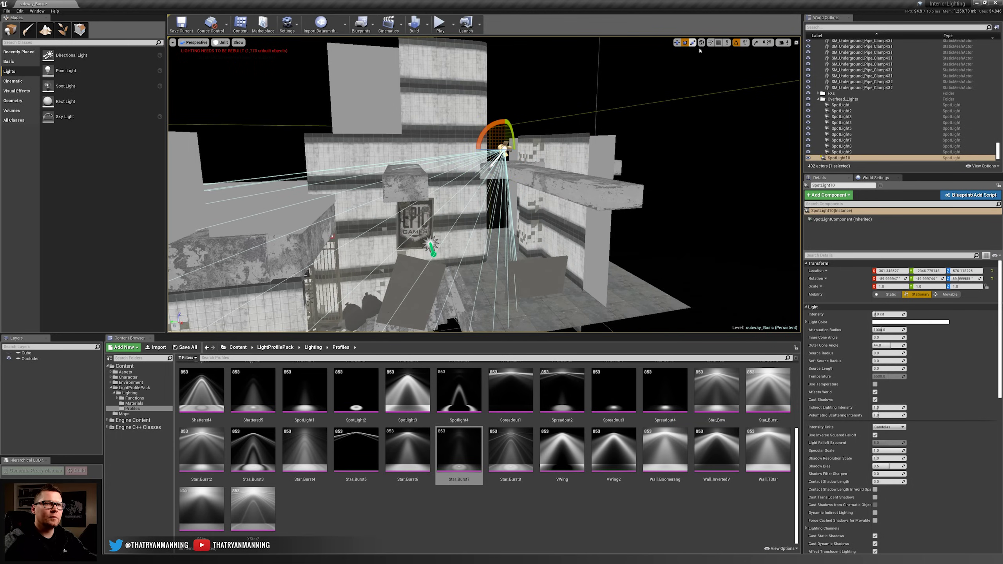
pyautogui.click(736, 43)
# - Fine-position the spot light above the stairwell opening so its beam enters the hallway over the stairs
pyautogui.press('w')
pyautogui.moveTo(648, 119); pyautogui.dragTo(663, 154, button='right')
pyautogui.moveTo(509, 166); pyautogui.dragTo(583, 176, button='right')
pyautogui.press('w')
pyautogui.moveTo(469, 161); pyautogui.dragTo(476, 173)
pyautogui.moveTo(476, 174); pyautogui.dragTo(426, 180, button='right')
pyautogui.press('w')
pyautogui.moveTo(407, 105); pyautogui.dragTo(367, 120)
pyautogui.press('w')
pyautogui.moveTo(457, 163); pyautogui.dragTo(613, 112, button='right')
pyautogui.press('s')
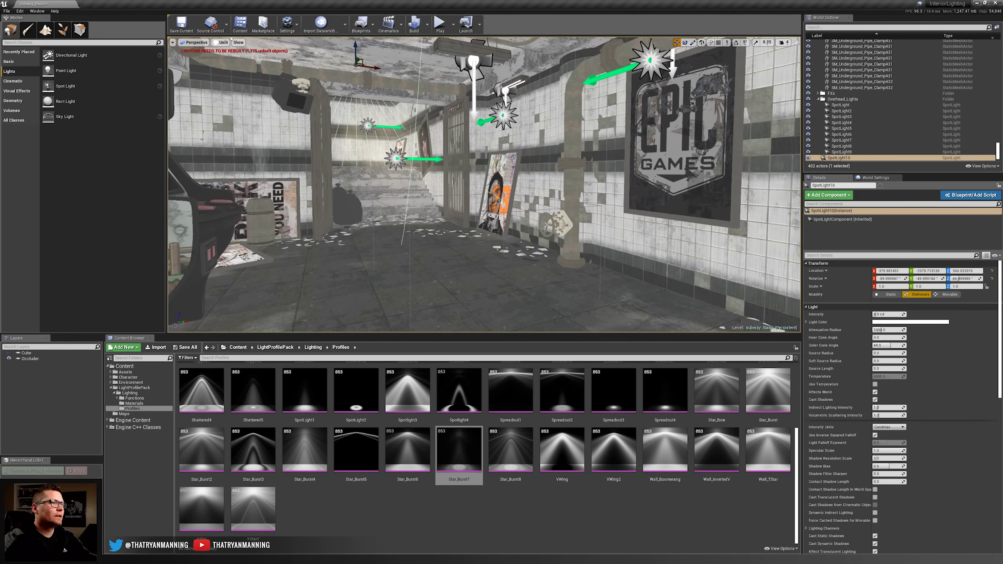
# - Return to the lit view and raise the stairwell spot light's intensity and attenuation radius
pyautogui.click(222, 43)
pyautogui.click(226, 55)
pyautogui.press('s')
pyautogui.moveTo(474, 166)
pyautogui.mouseDown(button='right')
pyautogui.moveTo(487, 160)
pyautogui.moveTo(480, 148)
pyautogui.mouseUp(button='right')
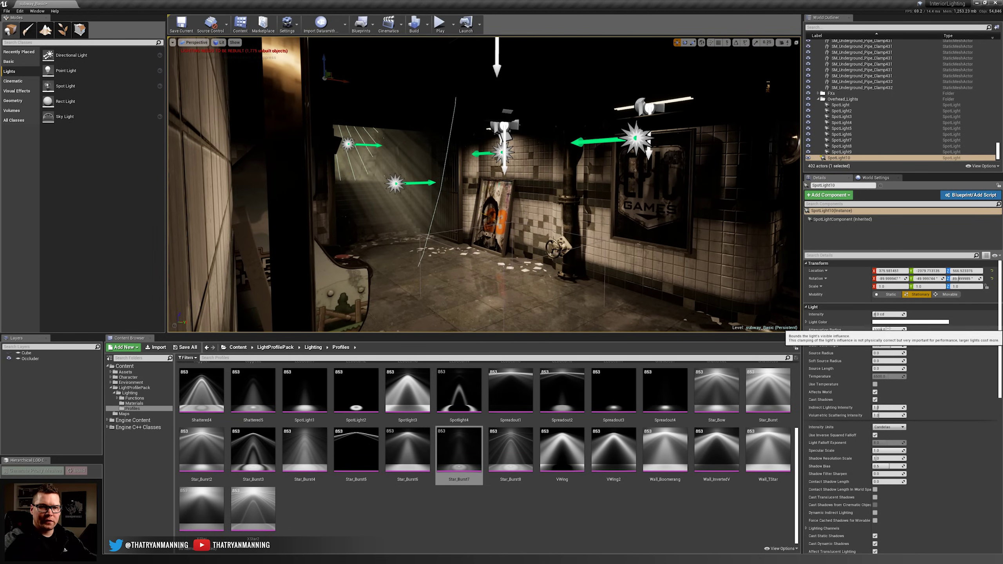
pyautogui.moveTo(886, 315)
pyautogui.mouseDown()
pyautogui.moveTo(902, 315)
pyautogui.moveTo(888, 330)
pyautogui.mouseUp()
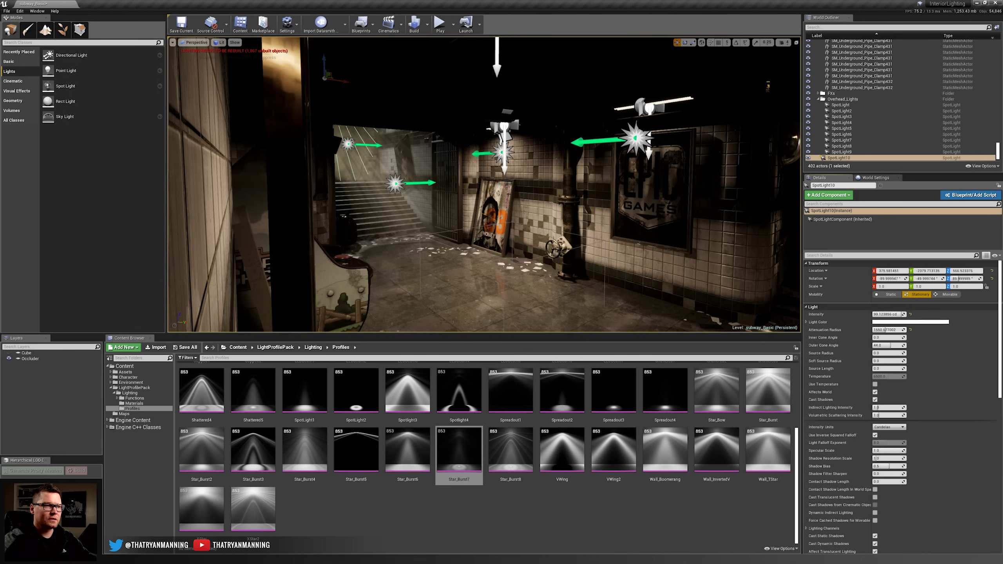
# - Set the stairwell spot light's mobility to Movable and check its glow on the stairs from the hallway
pyautogui.press('w')
pyautogui.moveTo(553, 206); pyautogui.dragTo(474, 205, button='right')
pyautogui.moveTo(536, 120); pyautogui.dragTo(536, 120, button='right')
pyautogui.press('d')
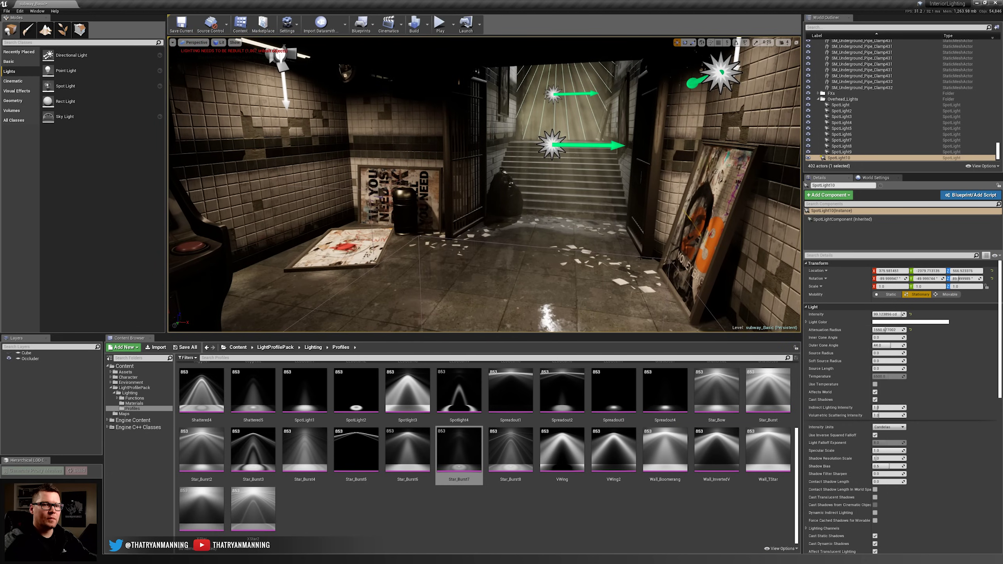
pyautogui.click(950, 294)
pyautogui.press('w')
pyautogui.moveTo(640, 221); pyautogui.dragTo(722, 226, button='right')
pyautogui.press('s')
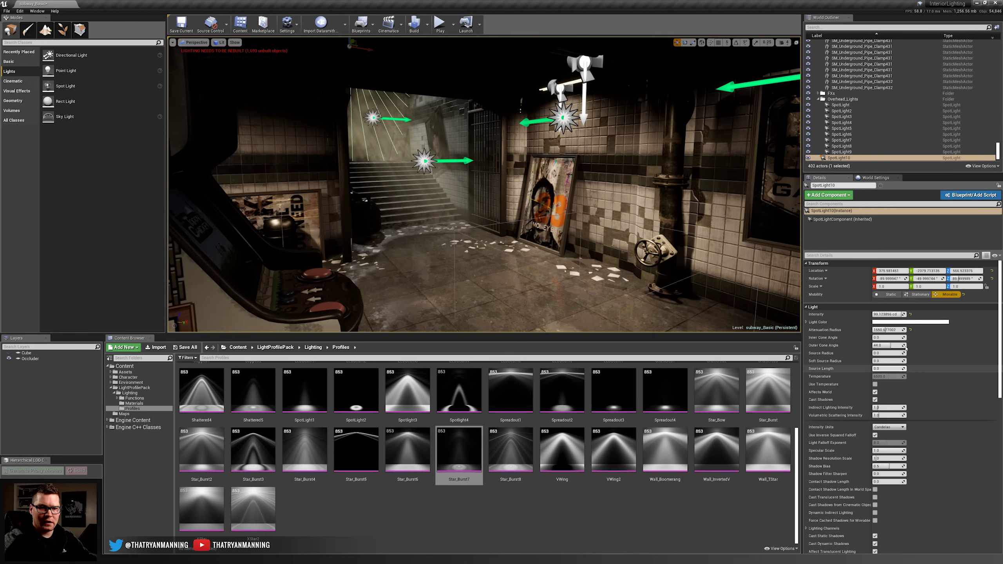
# - Enable colour temperature on the stairwell spot light and set it to 10000
pyautogui.click(875, 384)
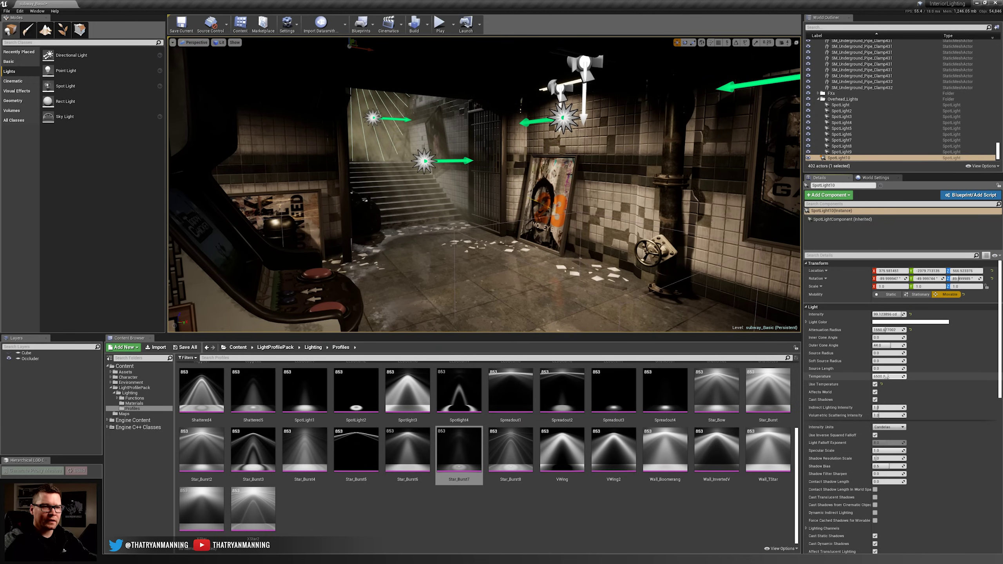
pyautogui.moveTo(886, 377); pyautogui.dragTo(900, 377)
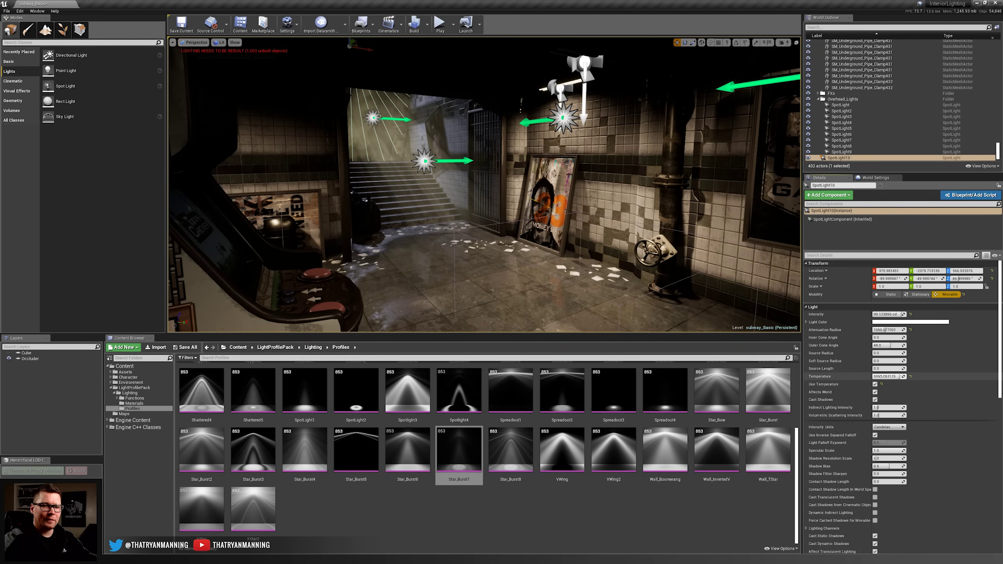
pyautogui.click(883, 377)
pyautogui.write('1000')
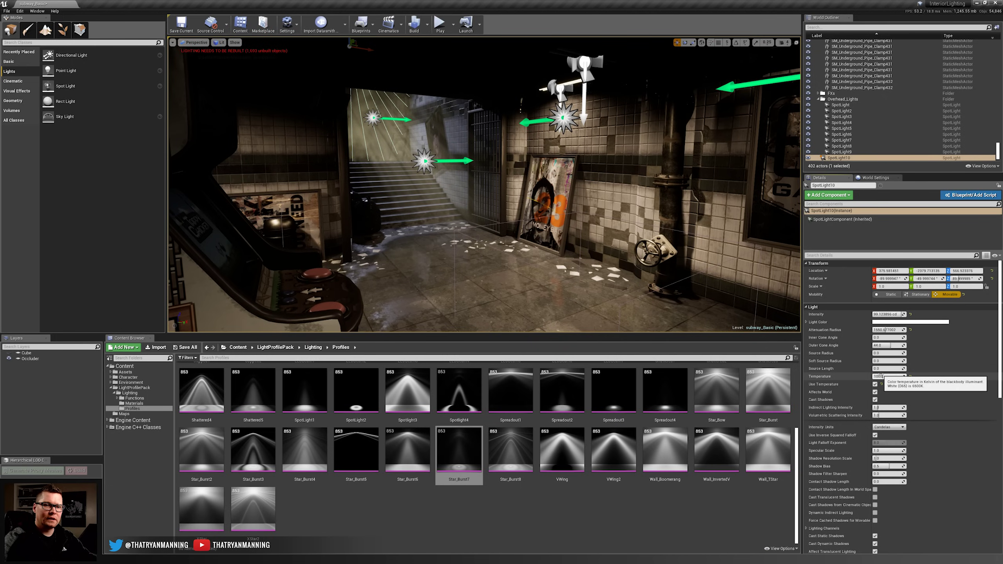
pyautogui.write('0')
pyautogui.press('Return')
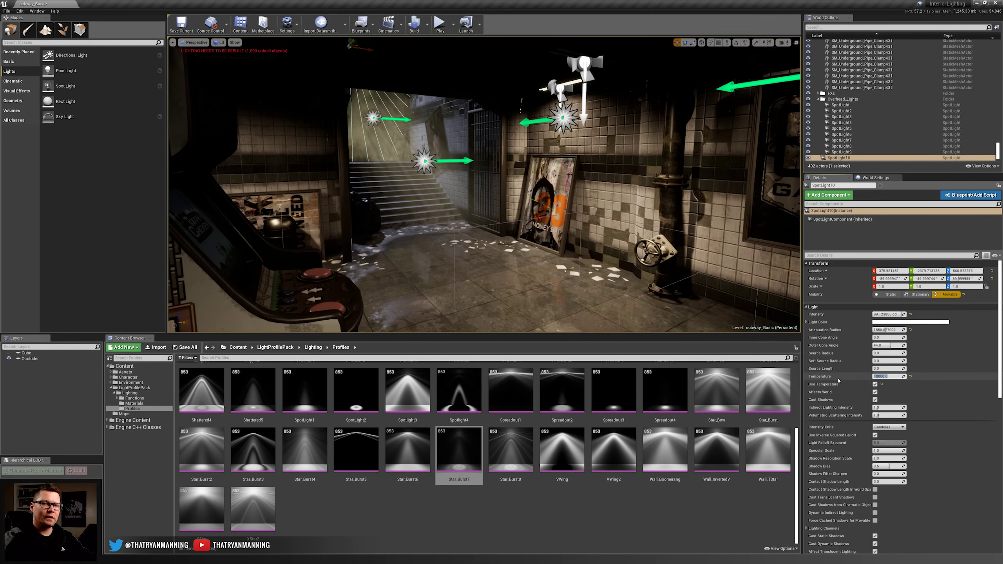
# - Try a slightly higher colour temperature on the stairwell spot light and return it to 10000
pyautogui.click(944, 410)
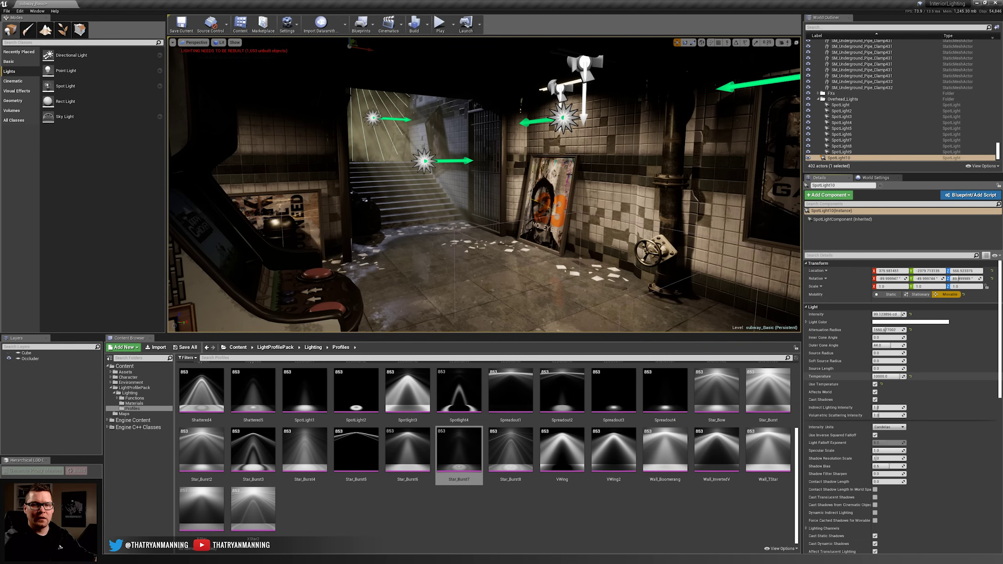
pyautogui.moveTo(898, 377)
pyautogui.mouseDown()
pyautogui.moveTo(874, 377)
pyautogui.moveTo(901, 377)
pyautogui.mouseUp()
pyautogui.click(888, 377)
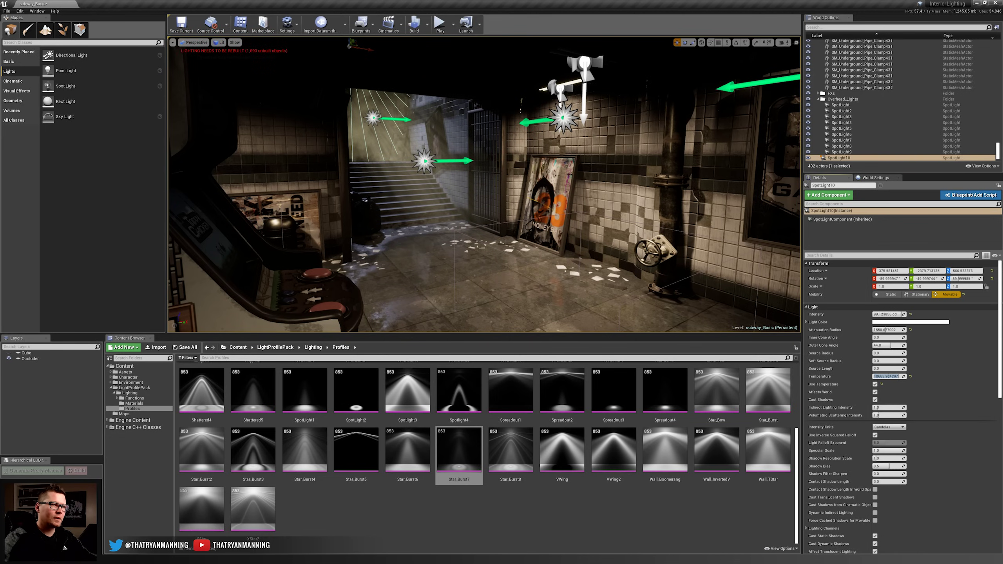
pyautogui.write('9000')
pyautogui.press('Return')
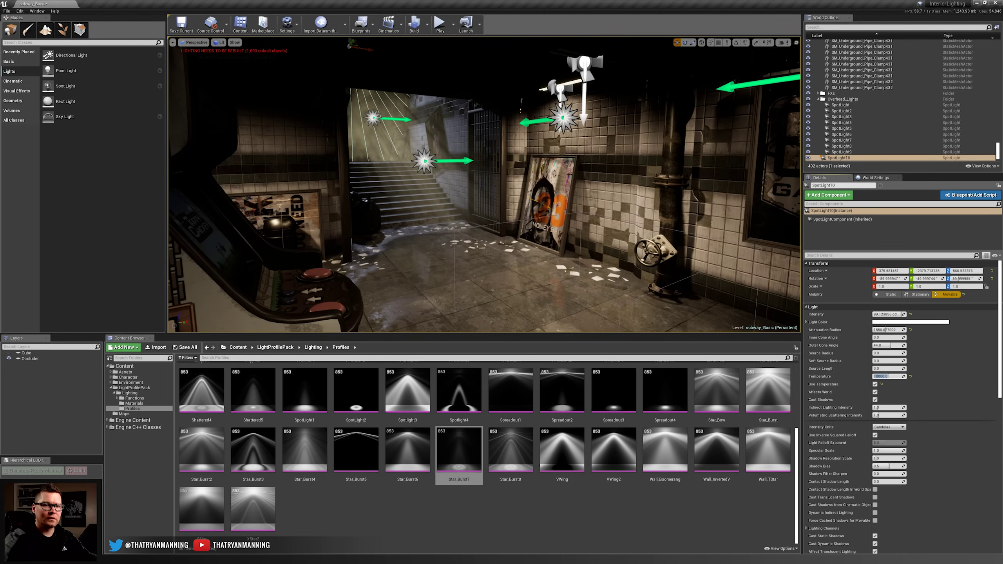
# - Turn off inverse squared falloff for the stairwell spot light and lower its intensity to compensate
pyautogui.moveTo(490, 231)
pyautogui.mouseDown(button='right')
pyautogui.moveTo(431, 227)
pyautogui.moveTo(418, 214)
pyautogui.moveTo(496, 224)
pyautogui.mouseUp(button='right')
pyautogui.press('d')
pyautogui.press('a')
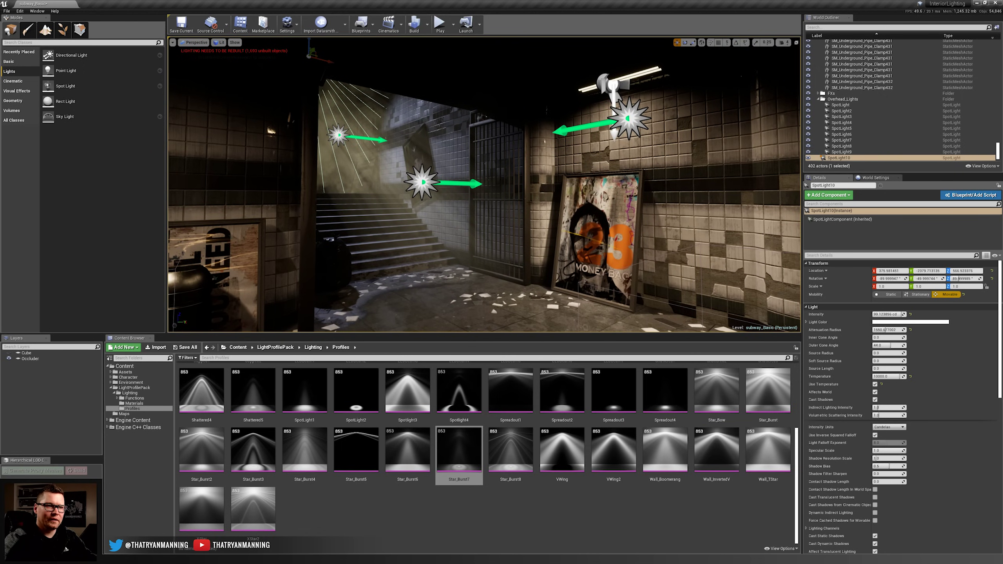
pyautogui.click(875, 435)
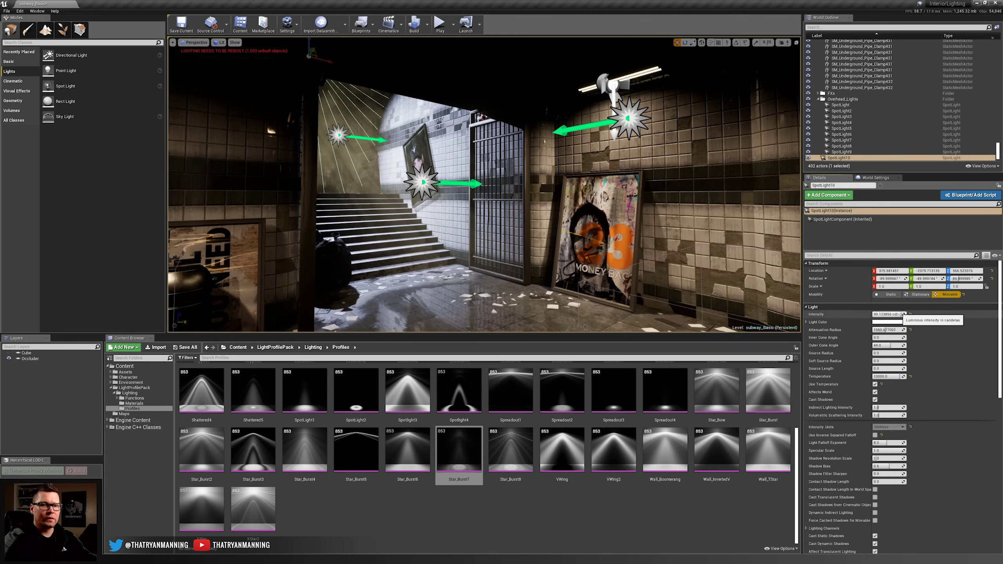
pyautogui.moveTo(895, 315); pyautogui.dragTo(883, 315)
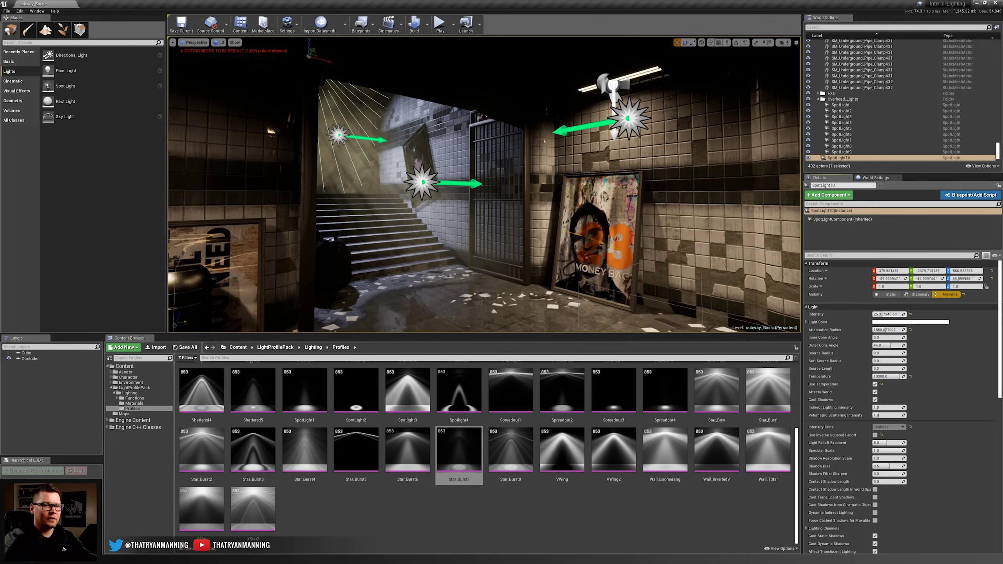
# - Lower the stairwell spot light's falloff exponent and reduce its intensity further
pyautogui.moveTo(553, 221); pyautogui.dragTo(549, 232, button='right')
pyautogui.press('s')
pyautogui.moveTo(888, 443); pyautogui.dragTo(873, 443)
pyautogui.press('s')
pyautogui.moveTo(553, 205); pyautogui.dragTo(574, 203, button='right')
pyautogui.press('a')
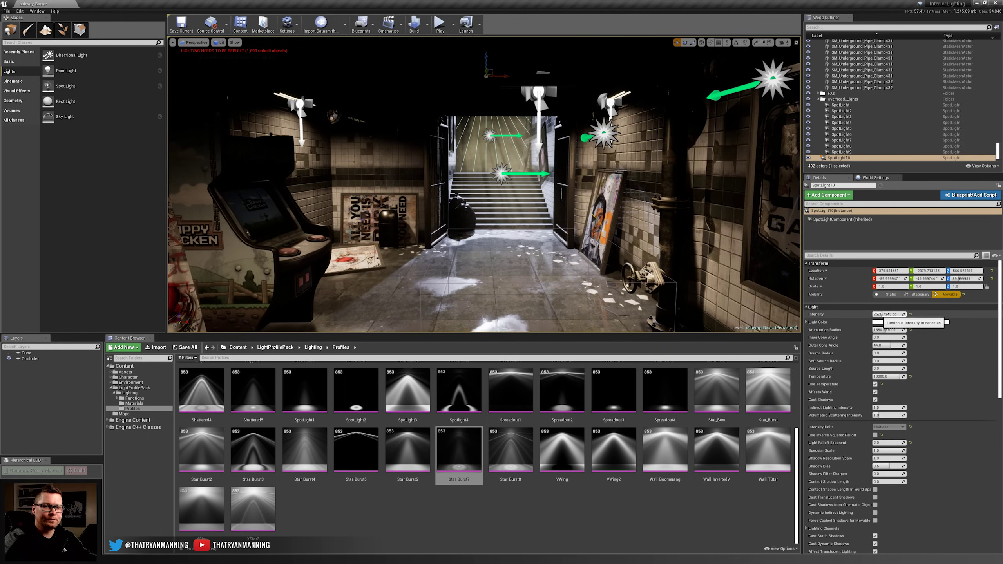
pyautogui.moveTo(881, 315); pyautogui.dragTo(876, 314)
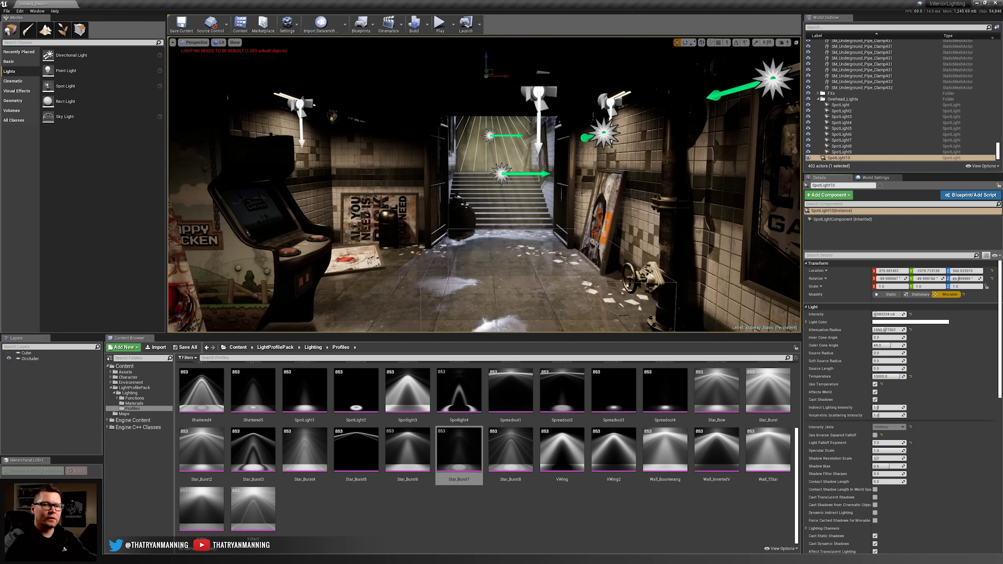
# - Move the stairwell spot light higher and farther back from the opening, and widen its inner cone angle
pyautogui.press('w')
pyautogui.moveTo(565, 221); pyautogui.dragTo(494, 187, button='right')
pyautogui.press('a')
pyautogui.press('w')
pyautogui.press('d')
pyautogui.press('s')
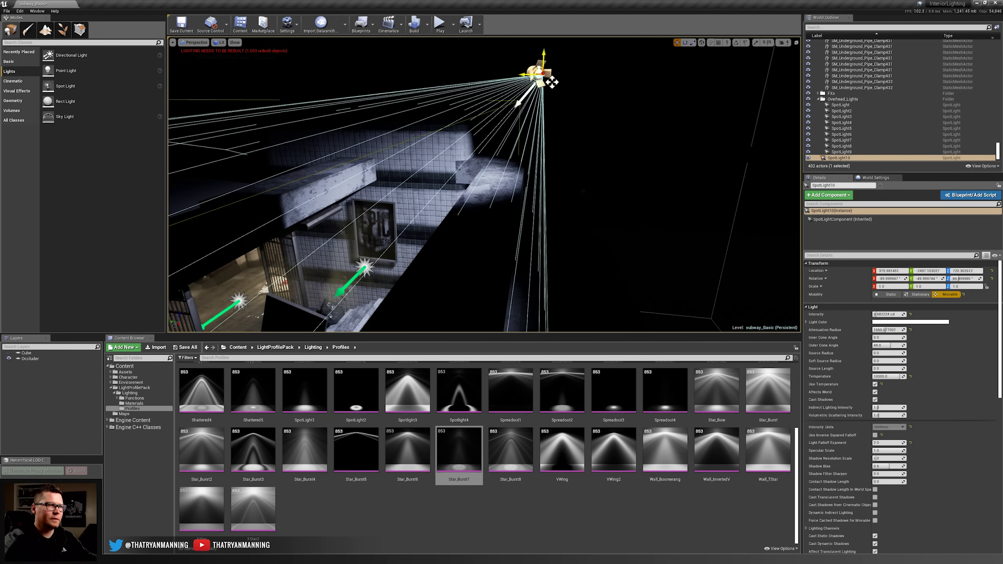
pyautogui.moveTo(552, 83); pyautogui.dragTo(601, 109, button='right')
pyautogui.press('a')
pyautogui.press('s')
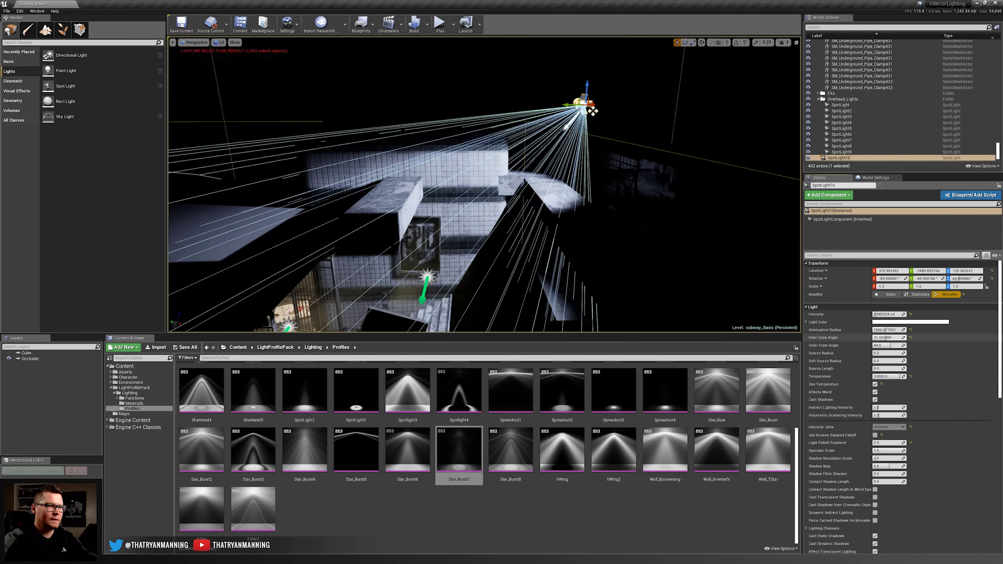
# - Examine the cool stairwell light spilling onto the stairs and floor from several points along the hallway
pyautogui.moveTo(593, 111); pyautogui.dragTo(737, 95, button='right')
pyautogui.press('w')
pyautogui.press('s')
pyautogui.press('w')
pyautogui.press('e')
pyautogui.press('s')
pyautogui.press('s')
pyautogui.press('w')
pyautogui.press('s')
pyautogui.press('w')
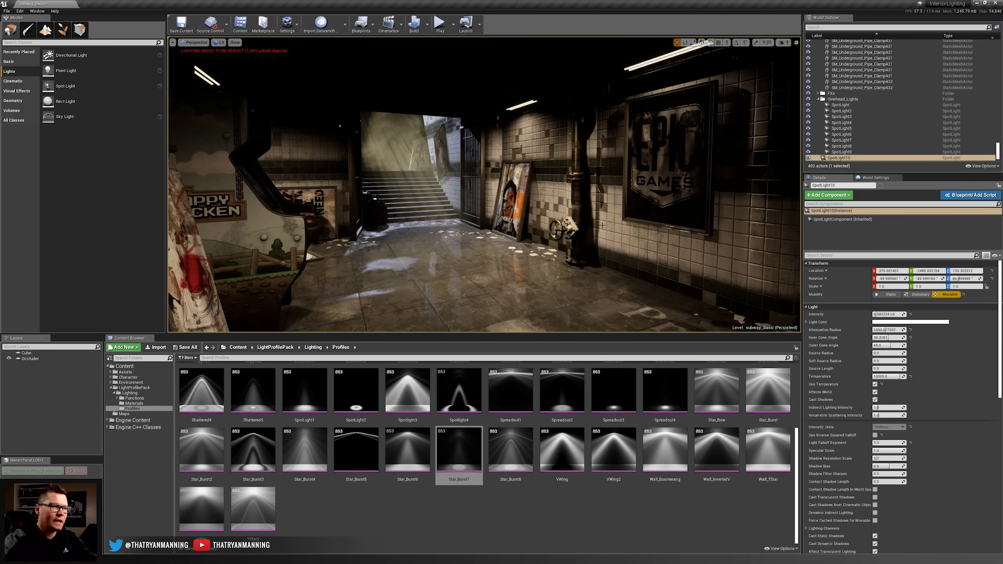
pyautogui.press('s')
# - Duplicate the stairwell spot light and pull the copy away across the level
pyautogui.moveTo(737, 94)
pyautogui.mouseDown(button='right')
pyautogui.moveTo(717, 95)
pyautogui.moveTo(739, 97)
pyautogui.moveTo(722, 94)
pyautogui.moveTo(721, 75)
pyautogui.moveTo(667, 78)
pyautogui.moveTo(738, 80)
pyautogui.mouseUp(button='right')
pyautogui.press('w')
pyautogui.press('a')
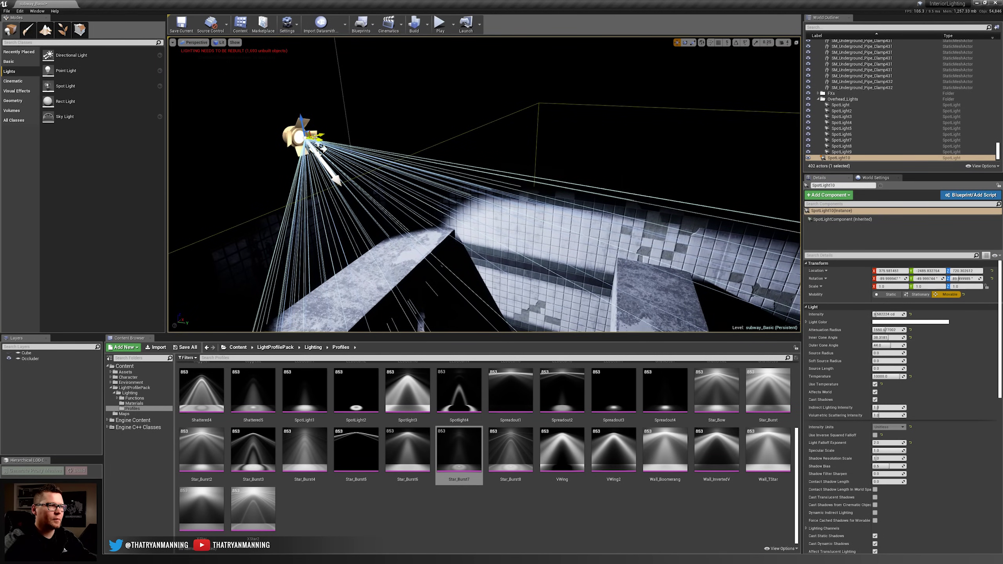
pyautogui.keyDown('alt'); pyautogui.moveTo(321, 140); pyautogui.dragTo(694, 175); pyautogui.keyUp('alt')
pyautogui.press('d')
pyautogui.moveTo(693, 175); pyautogui.dragTo(746, 168, button='right')
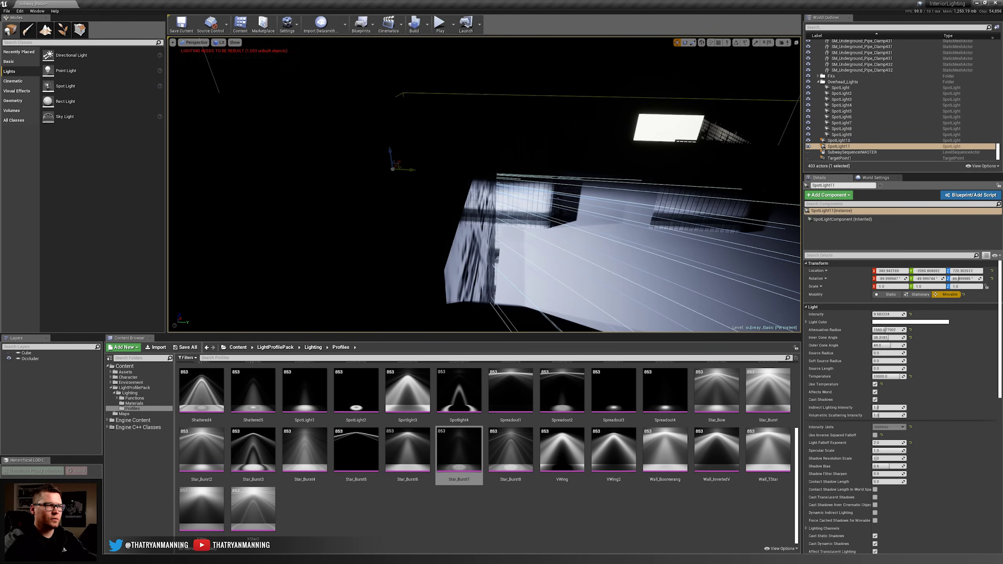
# - Lower the duplicated spot light and bring it across the level toward the other unlit opening
pyautogui.moveTo(679, 233); pyautogui.dragTo(684, 233)
pyautogui.press('w')
pyautogui.moveTo(684, 233); pyautogui.dragTo(541, 237, button='right')
pyautogui.press('w')
pyautogui.press('s')
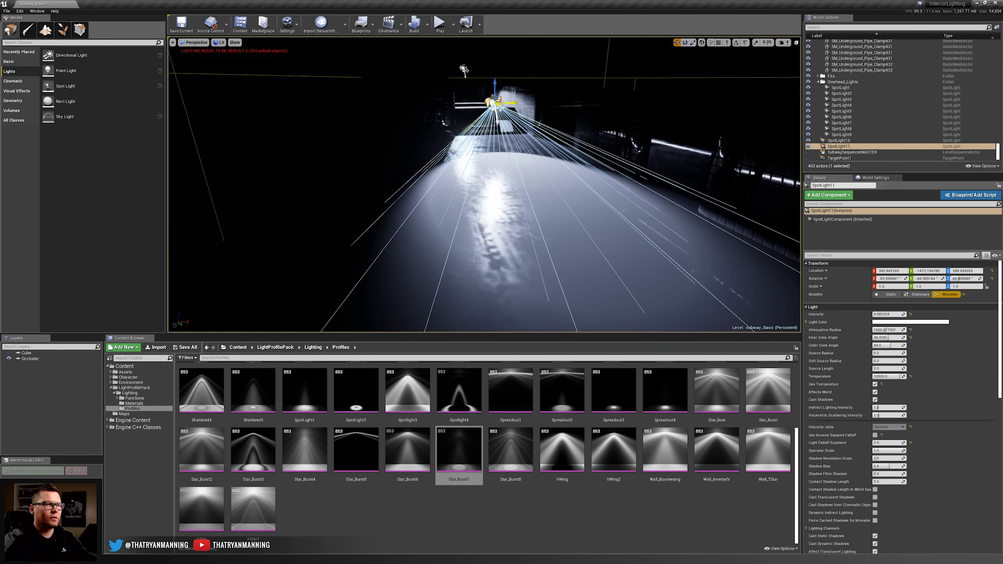
pyautogui.moveTo(501, 103); pyautogui.dragTo(773, 82)
pyautogui.press('w')
pyautogui.moveTo(773, 81)
pyautogui.mouseDown(button='right')
pyautogui.moveTo(796, 85)
pyautogui.moveTo(778, 103)
pyautogui.moveTo(780, 89)
pyautogui.mouseUp(button='right')
pyautogui.press('s')
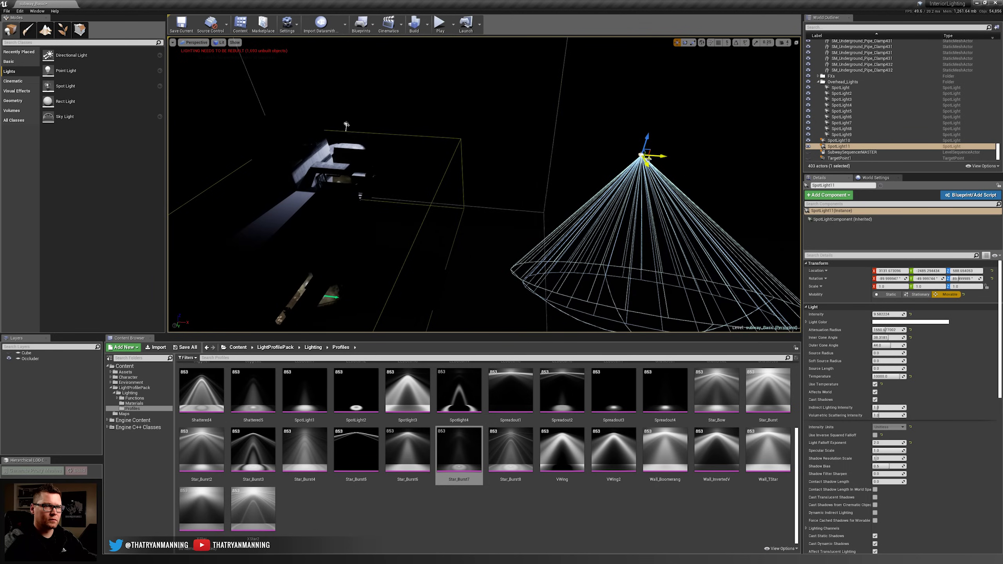
pyautogui.moveTo(648, 159); pyautogui.dragTo(409, 223)
# - Display the scene unlit and place the duplicated spot light over the far passage, turning it toward the interior
pyautogui.click(218, 42)
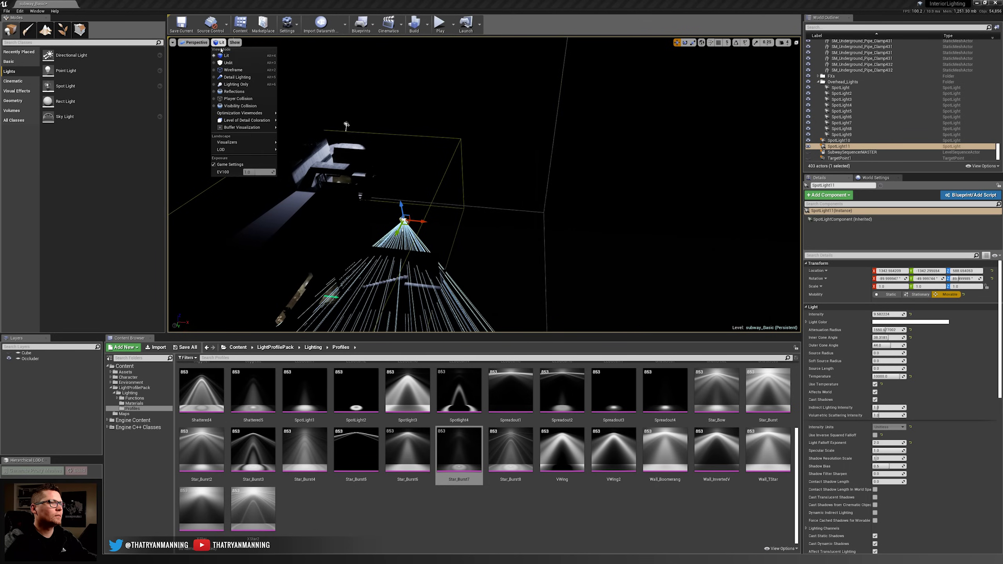
pyautogui.click(229, 63)
pyautogui.press('w')
pyautogui.moveTo(300, 119); pyautogui.dragTo(330, 145, button='right')
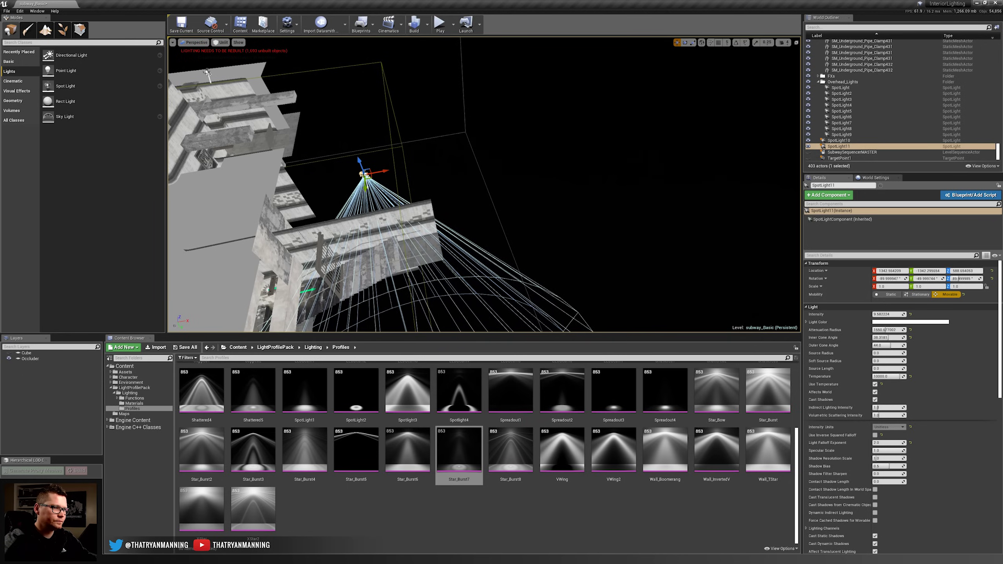
pyautogui.moveTo(364, 175); pyautogui.dragTo(341, 261)
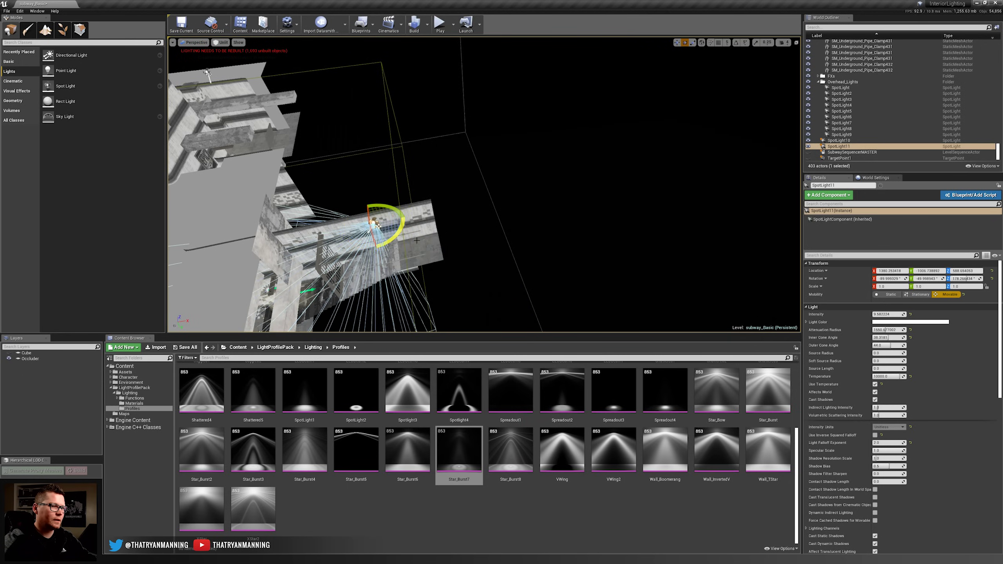
# - Undo the duplicated spot light's free rotation and turn it toward the interior again with angle snapping
pyautogui.press('a')
pyautogui.moveTo(344, 252); pyautogui.dragTo(341, 243, button='right')
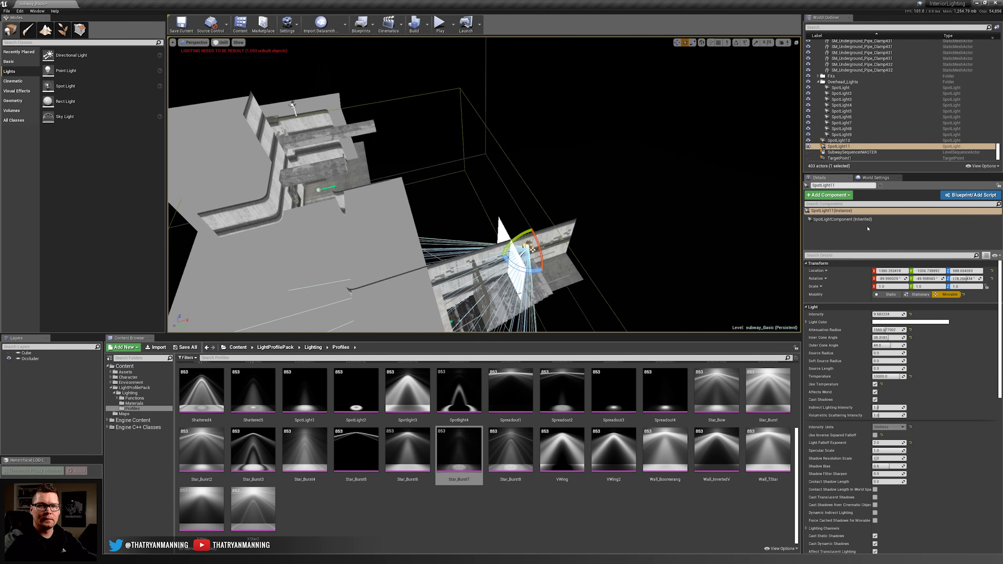
pyautogui.hotkey('ctrl', 'z')
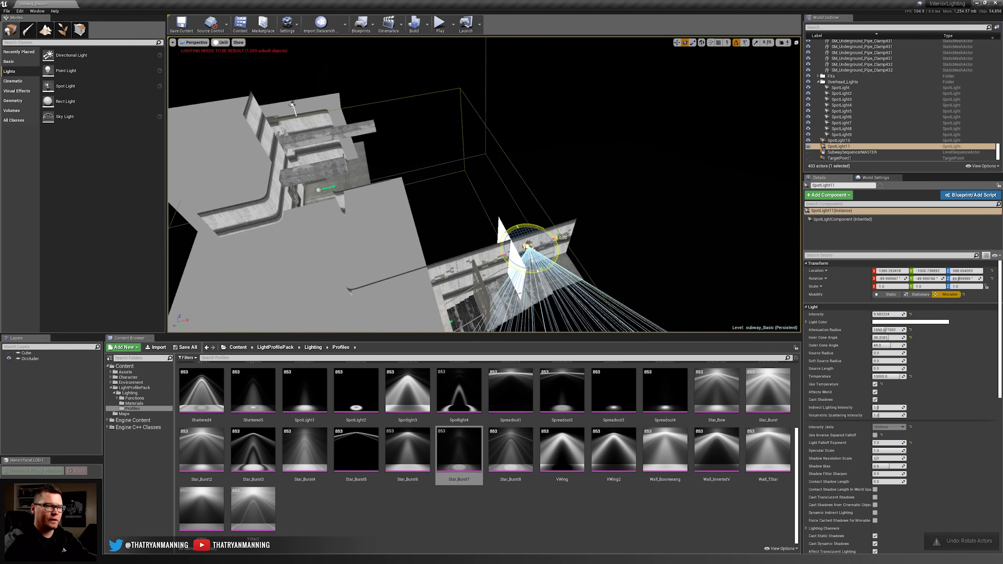
pyautogui.moveTo(538, 272); pyautogui.dragTo(533, 250)
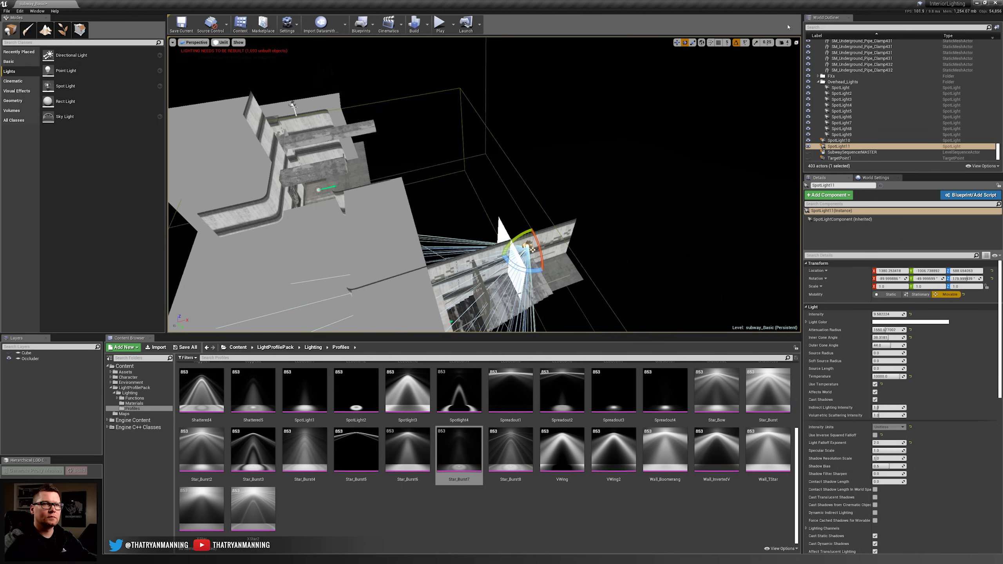
# - Shift the duplicated spot light farther over the far passage's opening
pyautogui.click(736, 42)
pyautogui.press('w')
pyautogui.moveTo(616, 146); pyautogui.dragTo(612, 150, button='right')
pyautogui.moveTo(470, 158); pyautogui.dragTo(452, 136, button='right')
pyautogui.press('w')
pyautogui.moveTo(518, 139); pyautogui.dragTo(484, 140)
pyautogui.press('w')
pyautogui.moveTo(485, 140); pyautogui.dragTo(551, 104, button='right')
pyautogui.press('a')
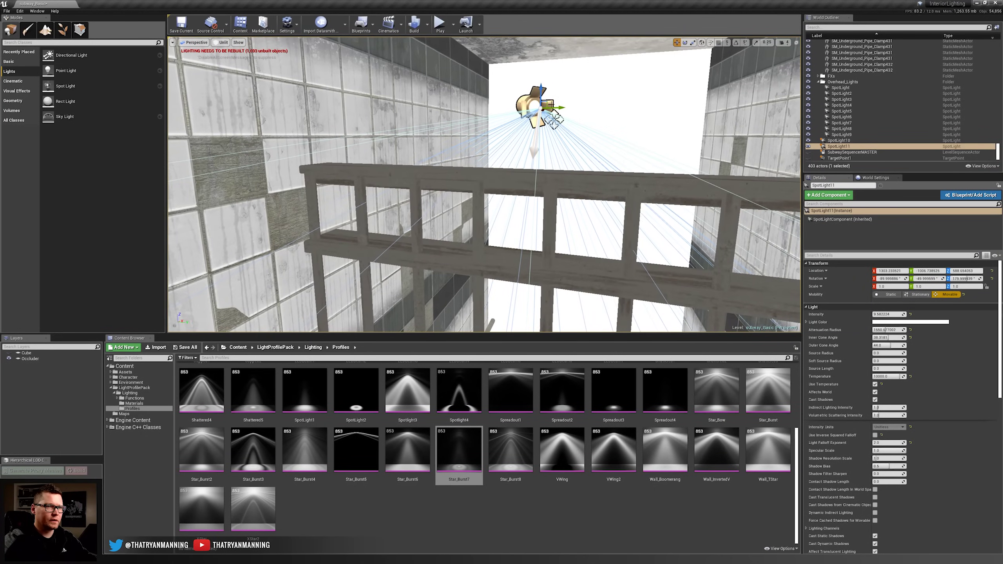
pyautogui.moveTo(563, 107); pyautogui.dragTo(600, 65)
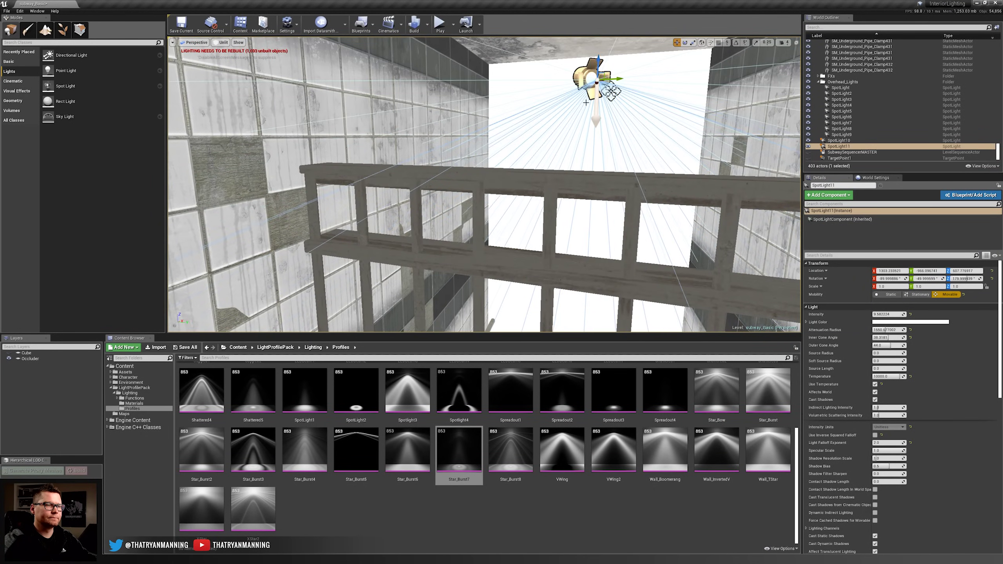
# - Return the viewport to lit shading and view the hallway from inside
pyautogui.press('s')
pyautogui.moveTo(600, 64); pyautogui.dragTo(597, 104, button='right')
pyautogui.press('w')
pyautogui.click(221, 42)
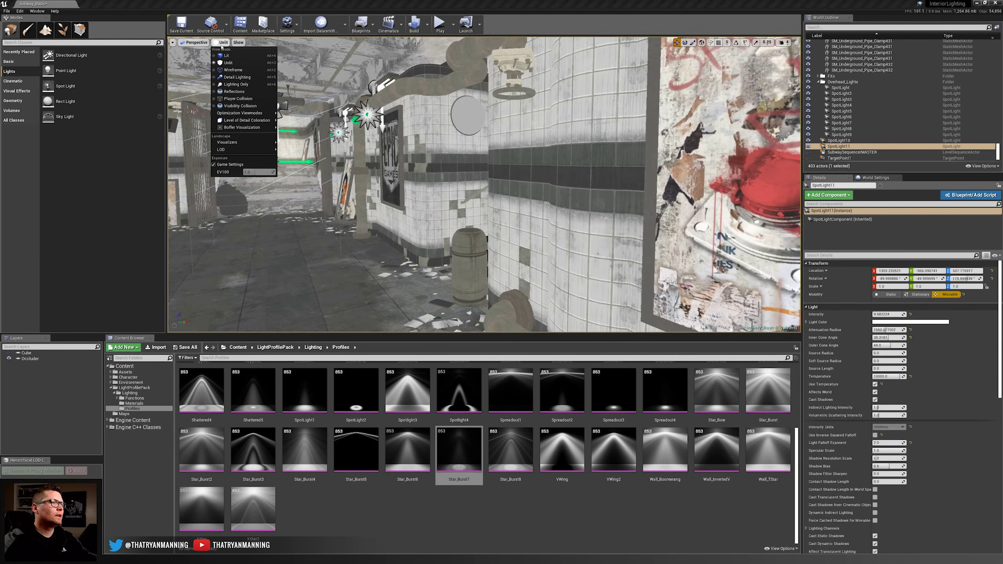
pyautogui.click(231, 50)
# - Lower the duplicated spot light above the far passage to a height of about 422
pyautogui.moveTo(484, 185); pyautogui.dragTo(553, 170, button='right')
pyautogui.press('w')
pyautogui.press('s')
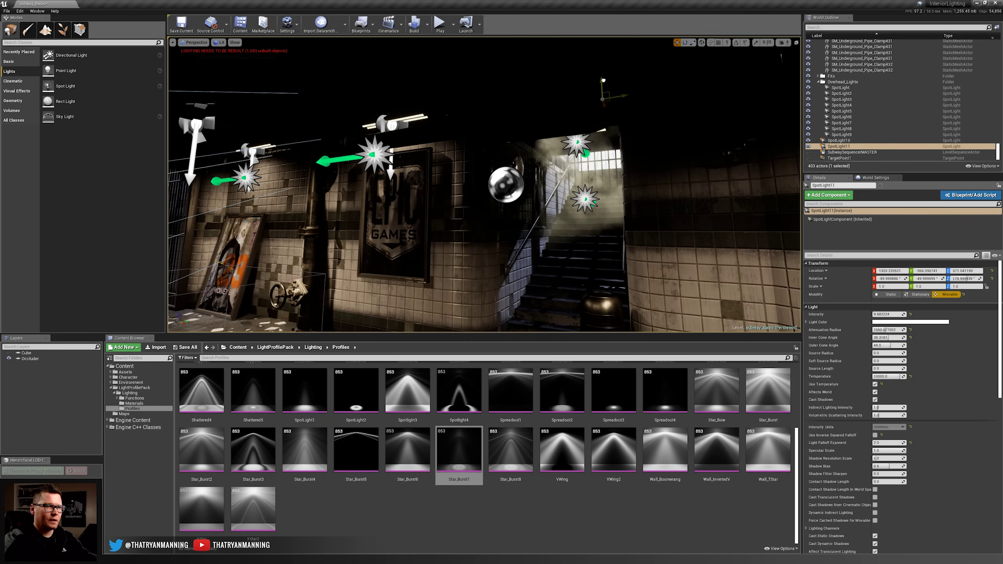
pyautogui.moveTo(604, 100); pyautogui.dragTo(603, 165)
pyautogui.press('e')
pyautogui.hotkey('ctrl', 'z')
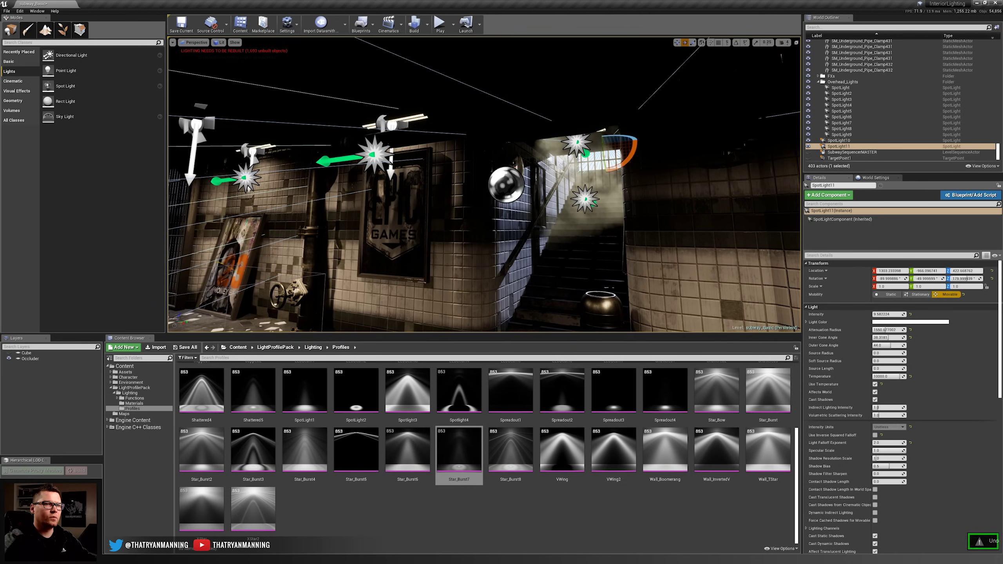
pyautogui.press('w')
pyautogui.moveTo(604, 124); pyautogui.dragTo(604, 124)
# - Adjust the duplicated spot light's attenuation radius and cone angles, then deselect it and hide the editor icons in the viewport
pyautogui.press('s')
pyautogui.moveTo(561, 228); pyautogui.dragTo(496, 229, button='right')
pyautogui.press('w')
pyautogui.moveTo(889, 330); pyautogui.dragTo(883, 330)
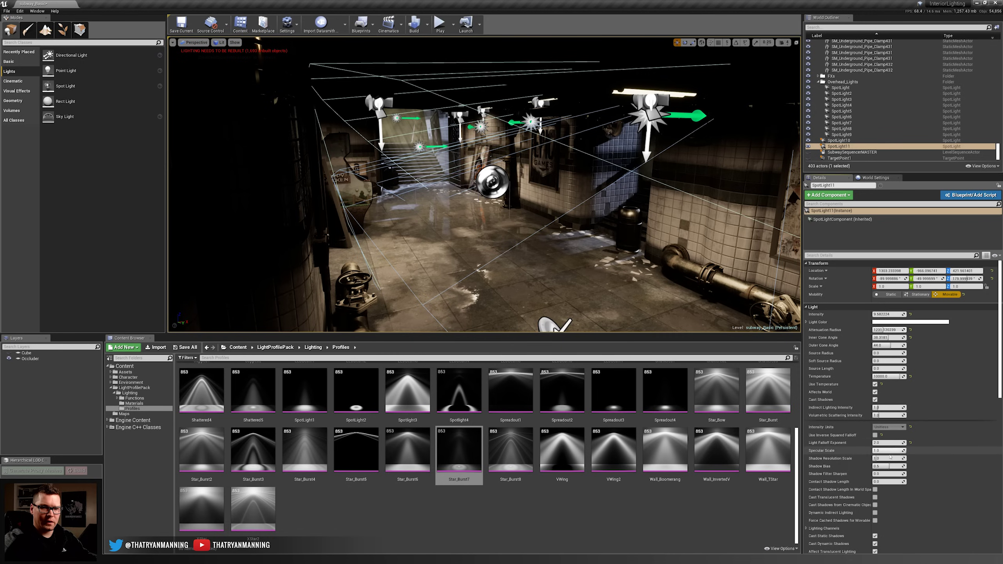
pyautogui.moveTo(883, 443); pyautogui.dragTo(884, 443)
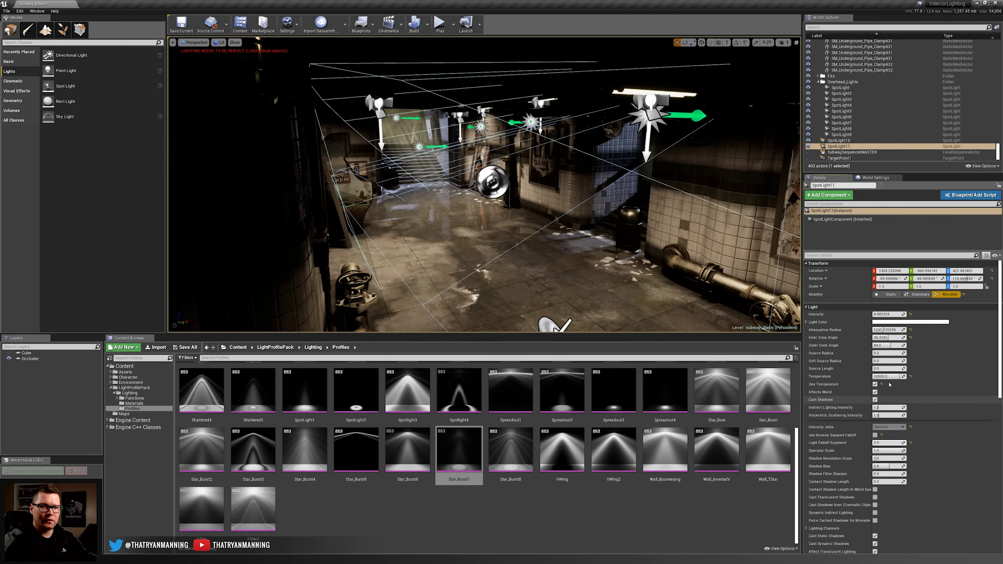
pyautogui.moveTo(884, 330); pyautogui.dragTo(888, 346)
pyautogui.press('Escape')
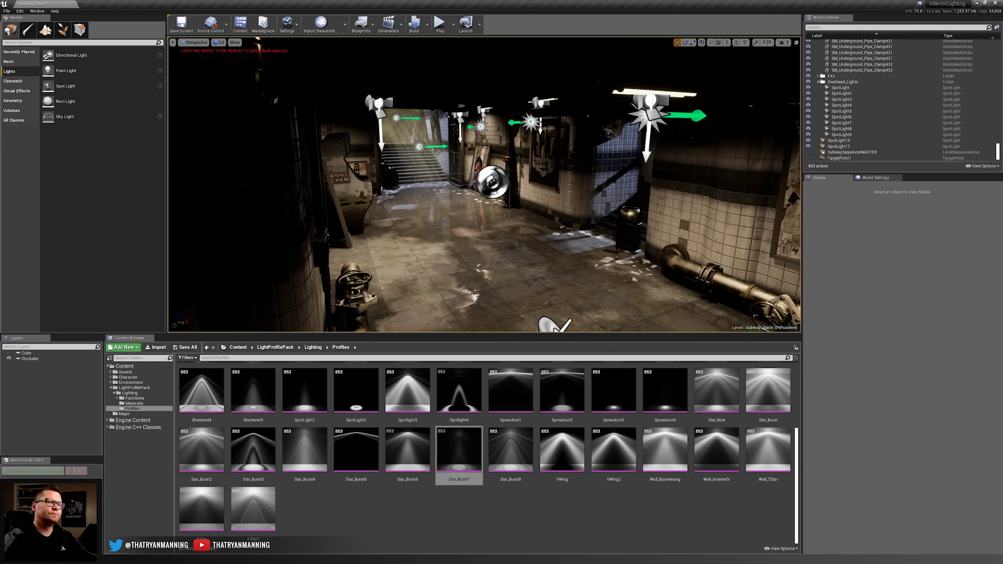
pyautogui.moveTo(484, 205); pyautogui.dragTo(480, 173, button='right')
pyautogui.press('g')
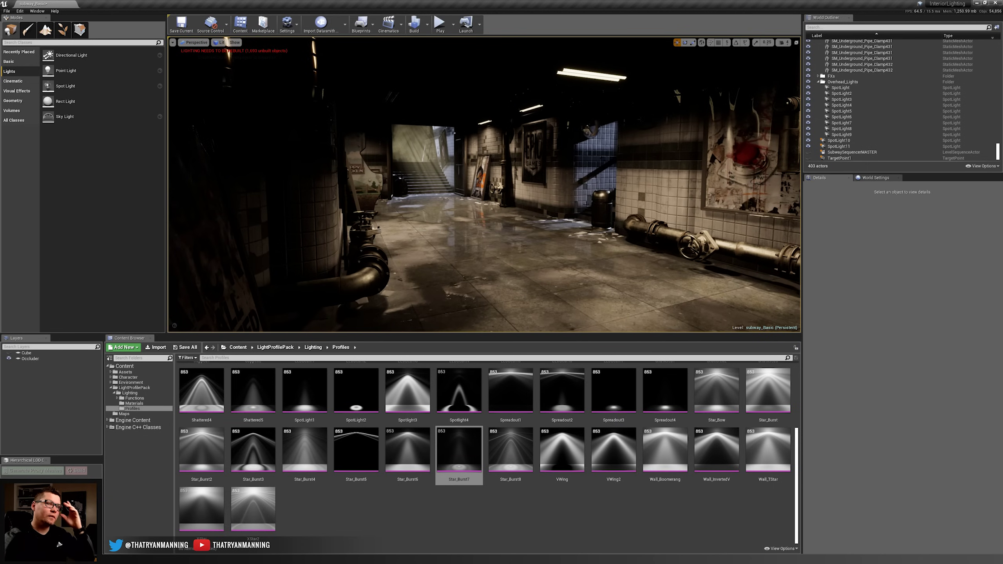
# - Select SpotLight11 and give it a warm color temperature of about 3,290
pyautogui.click(847, 146)
pyautogui.moveTo(593, 178); pyautogui.dragTo(608, 174, button='right')
pyautogui.press('g')
pyautogui.press('g')
pyautogui.moveTo(898, 377); pyautogui.dragTo(891, 377)
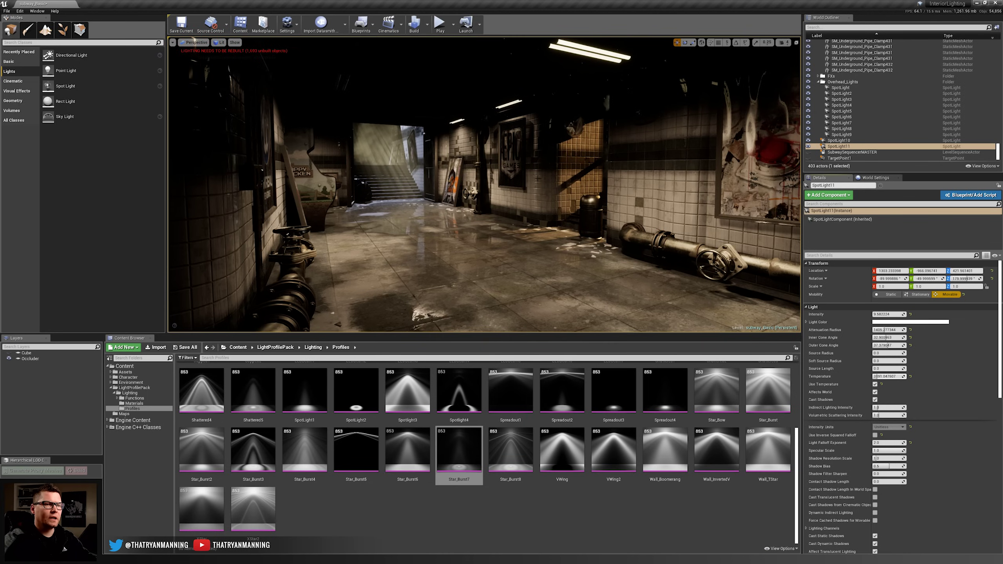
# - Raise SpotLight11's color temperature to a cooler, more neutral value of about 6,100, and deselect the light
pyautogui.moveTo(484, 185); pyautogui.dragTo(673, 185, button='right')
pyautogui.press('w')
pyautogui.press('w')
pyautogui.press('s')
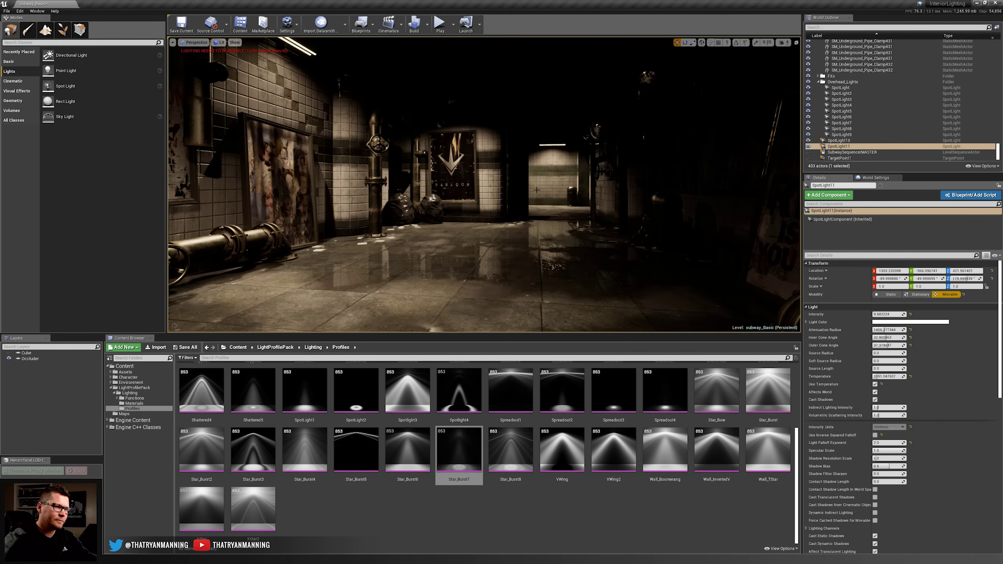
pyautogui.moveTo(537, 190); pyautogui.dragTo(422, 190, button='right')
pyautogui.press('s')
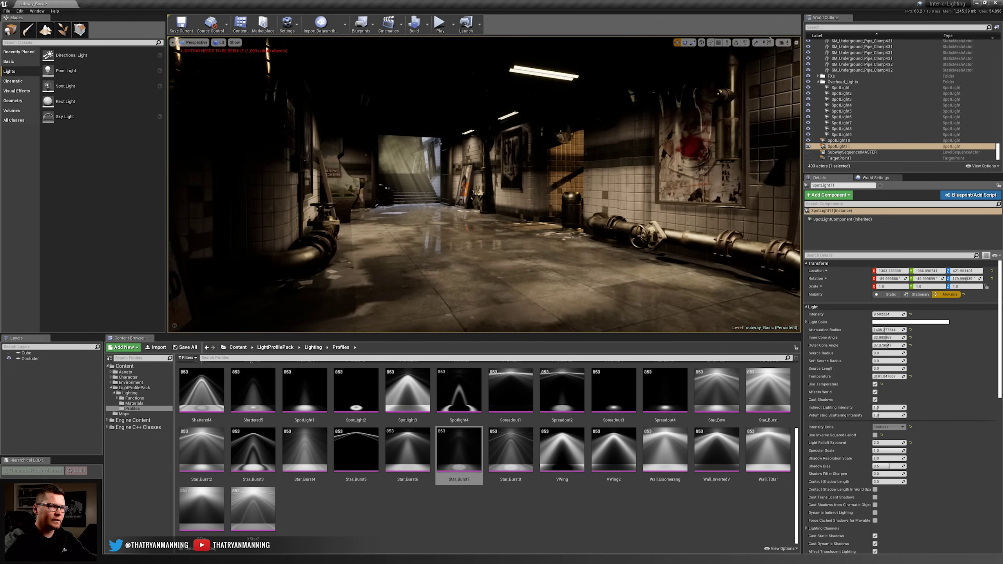
pyautogui.press('w')
pyautogui.click(846, 140)
pyautogui.click(845, 146)
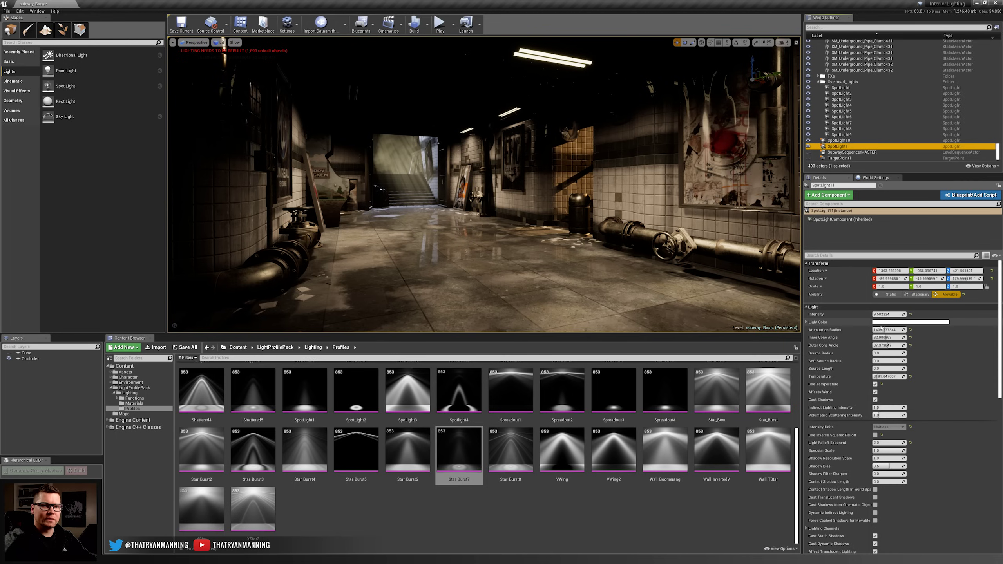
pyautogui.moveTo(881, 377); pyautogui.dragTo(883, 377)
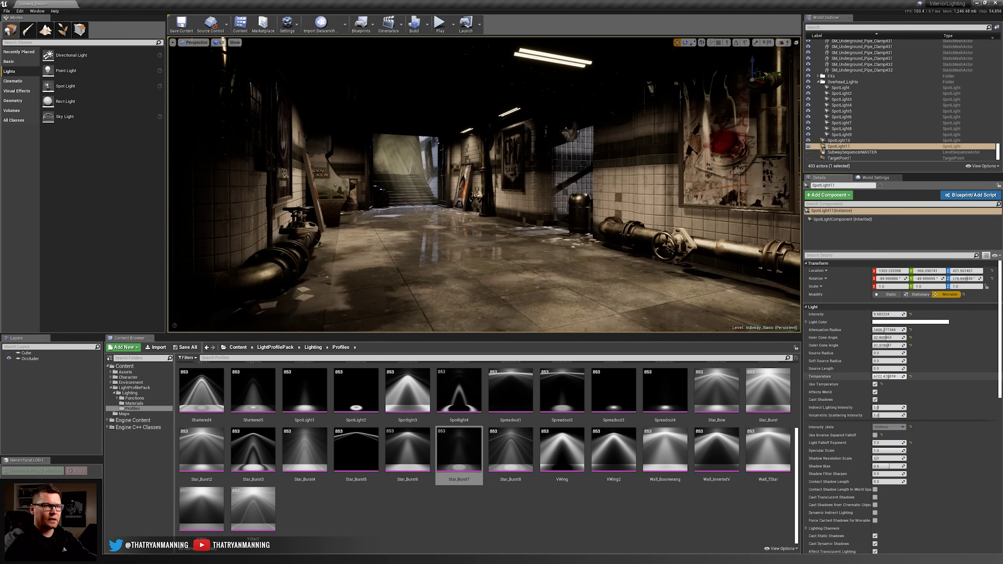
pyautogui.press('Escape')
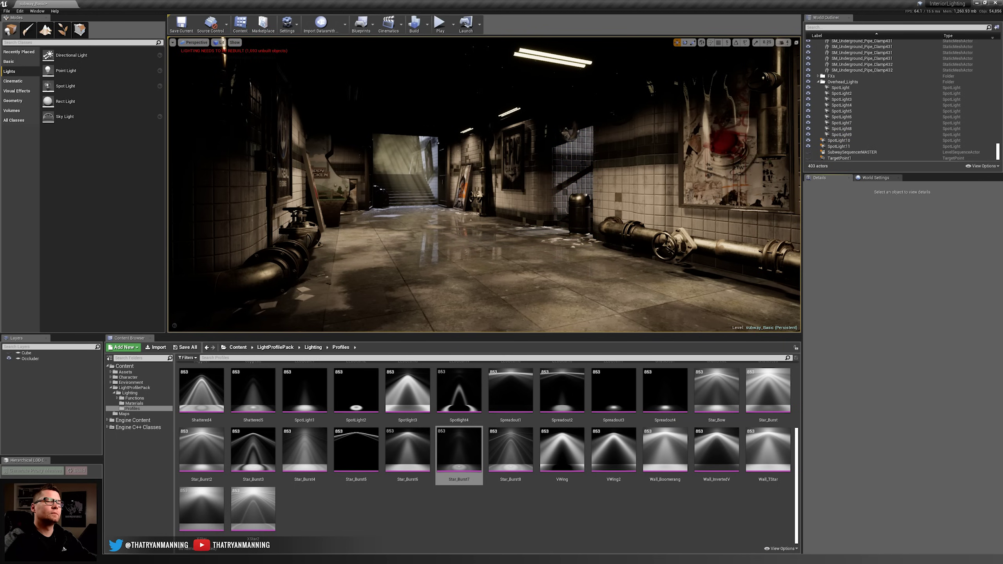
# - Save the level and frame a wide view down the hallway
pyautogui.press('s')
pyautogui.hotkey('ctrl', 's')
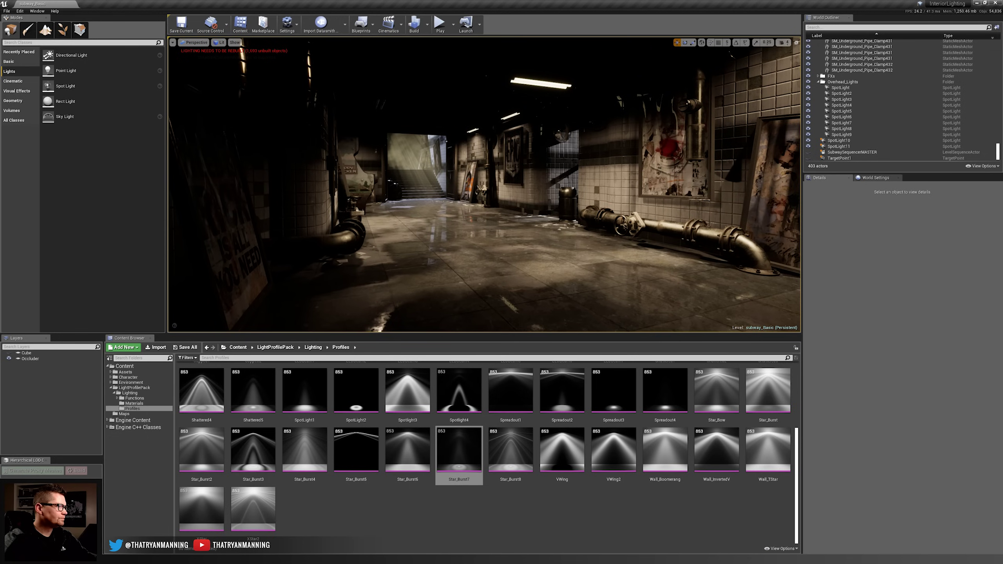
pyautogui.moveTo(588, 158); pyautogui.dragTo(609, 158, button='right')
pyautogui.press('e')
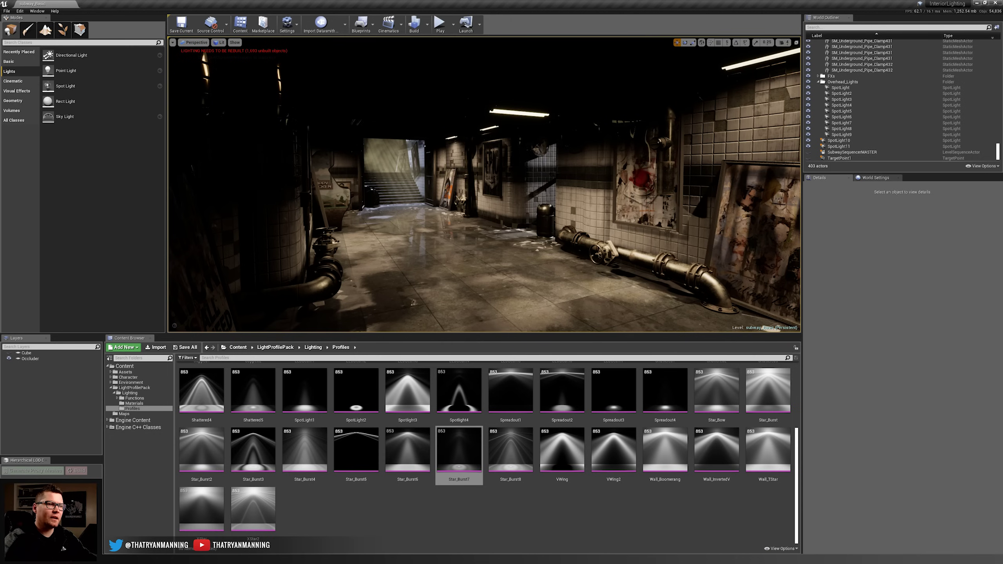
# - Look at the Lightmass section of the world settings, then select PostProcessVolume and show its details
pyautogui.click(880, 178)
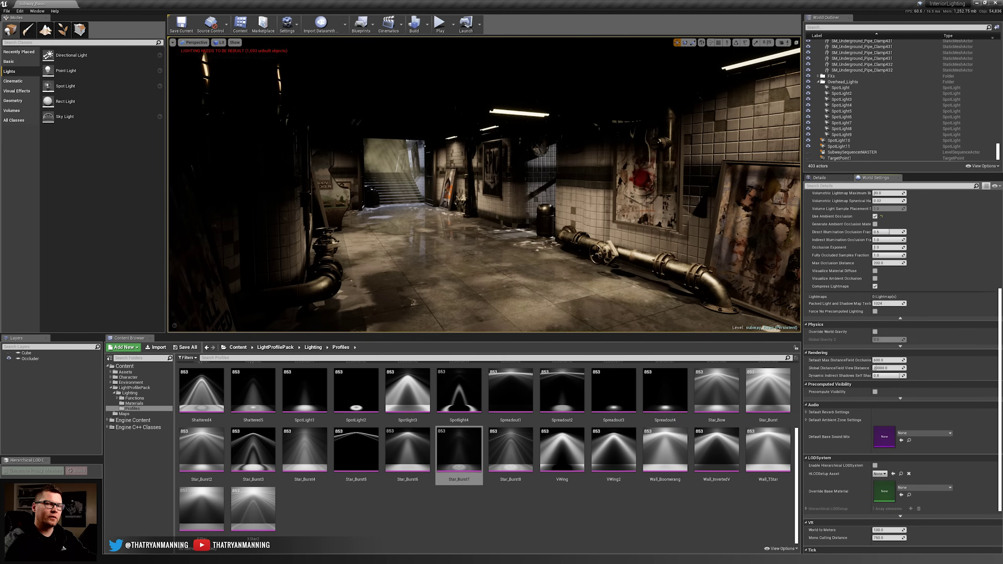
pyautogui.scroll(5, 902, 310)
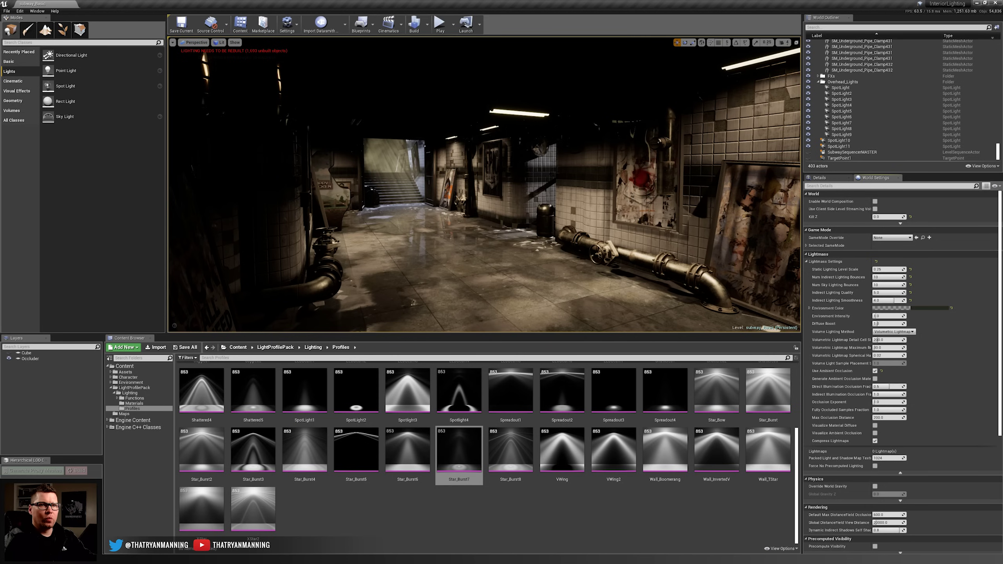
pyautogui.moveTo(998, 151); pyautogui.dragTo(995, 40)
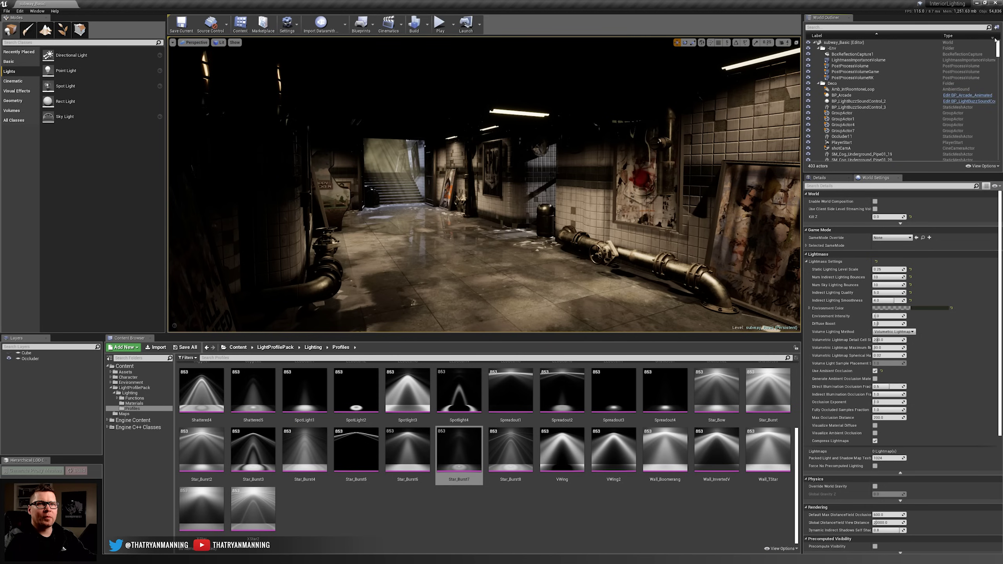
pyautogui.click(818, 84)
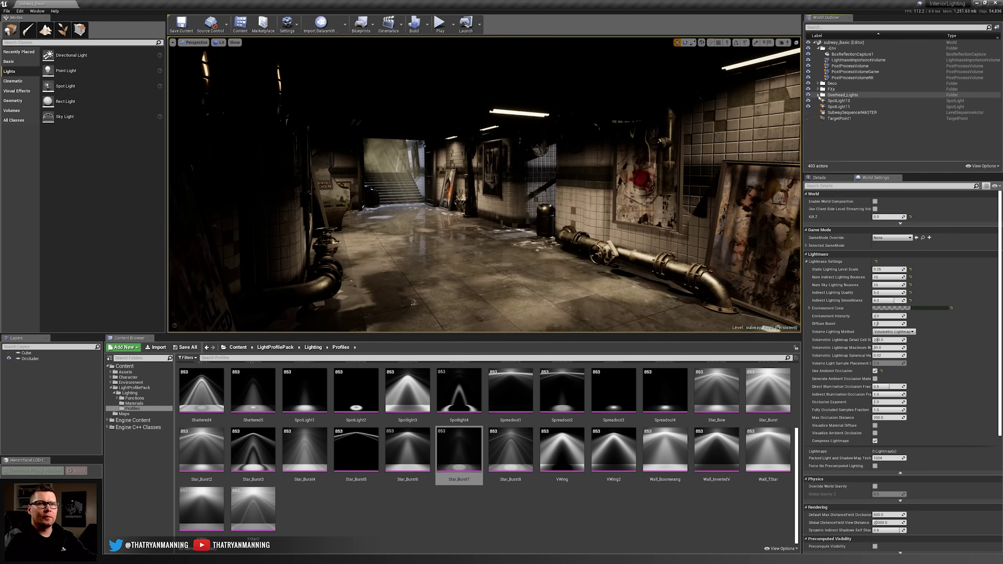
pyautogui.click(850, 66)
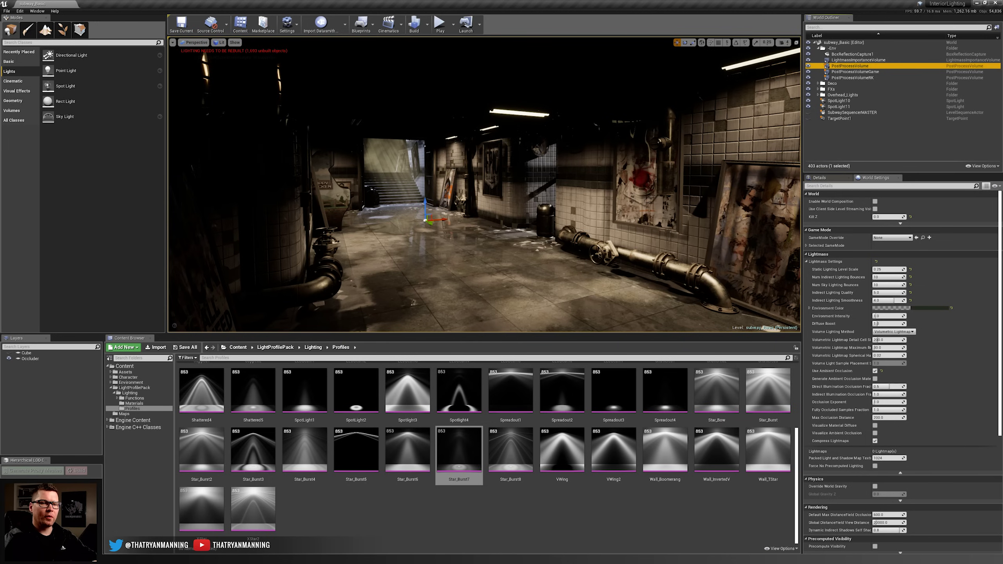
pyautogui.click(821, 178)
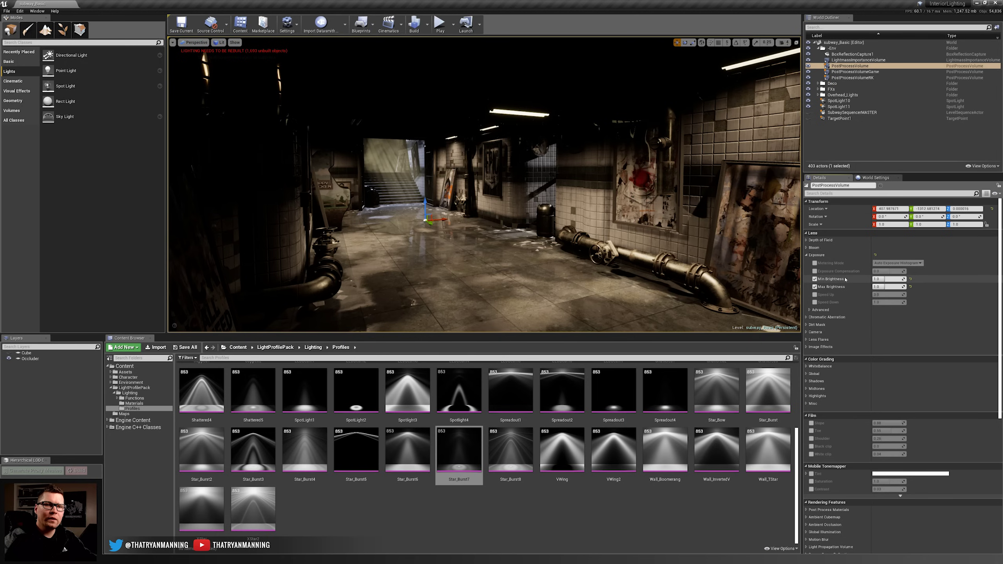
# - Switch the post process volume's Min and Max Brightness overrides off and back on to compare the exposure
pyautogui.click(815, 279)
pyautogui.click(815, 286)
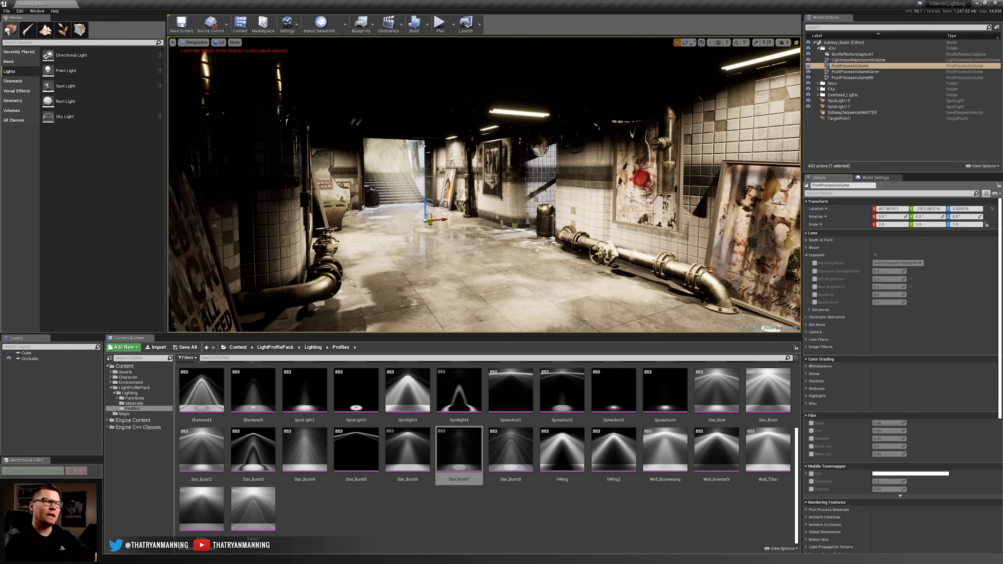
pyautogui.click(814, 279)
pyautogui.click(814, 287)
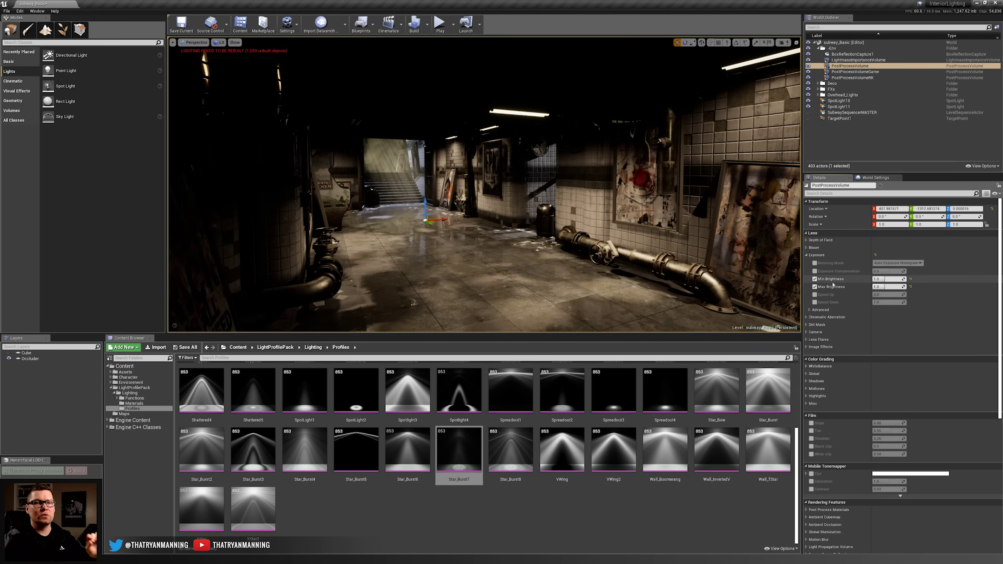
pyautogui.scroll(-5, 832, 284)
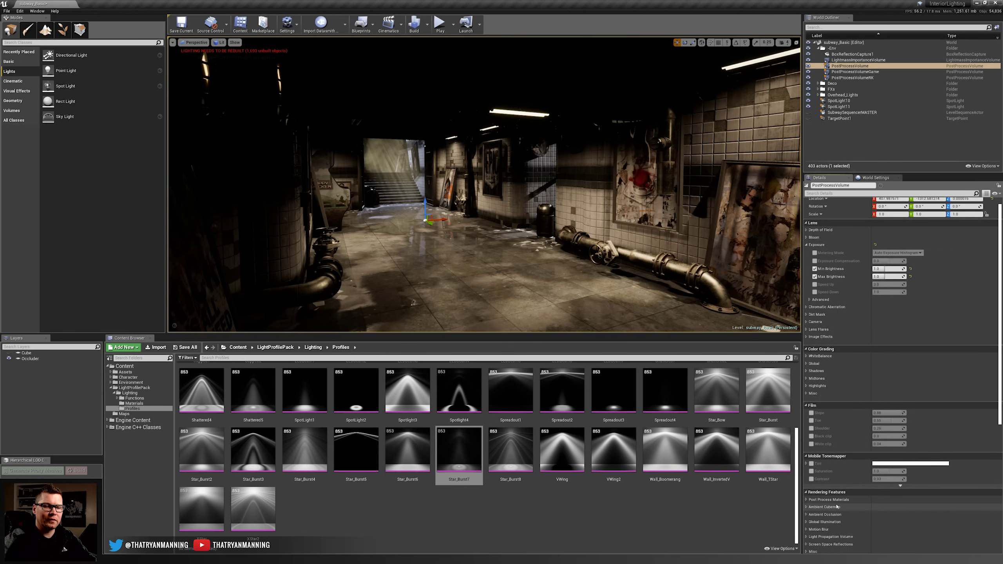
pyautogui.scroll(5, 815, 328)
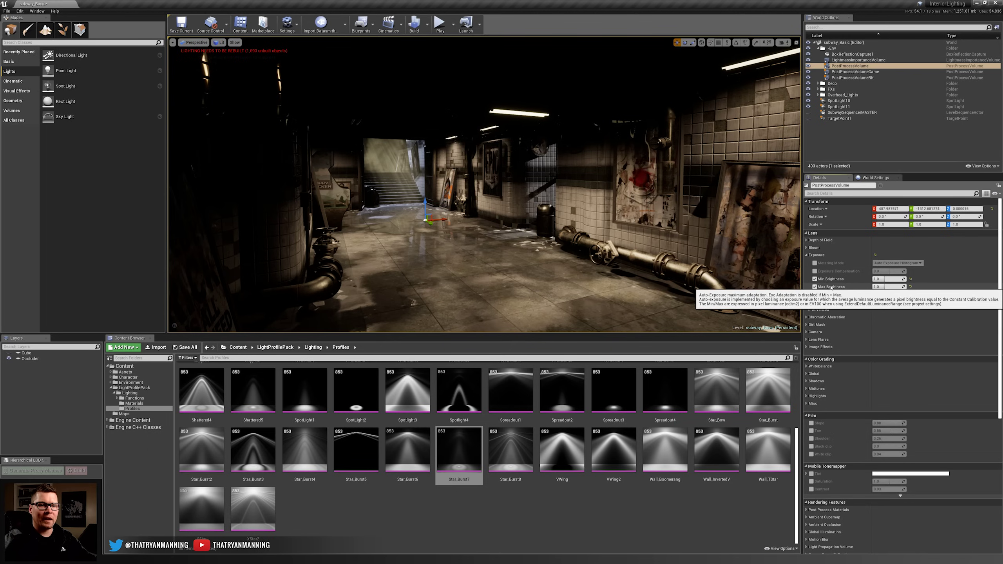
# - Collapse the volume's exposure settings and go back to the world settings, checking where that window is enabled
pyautogui.click(806, 255)
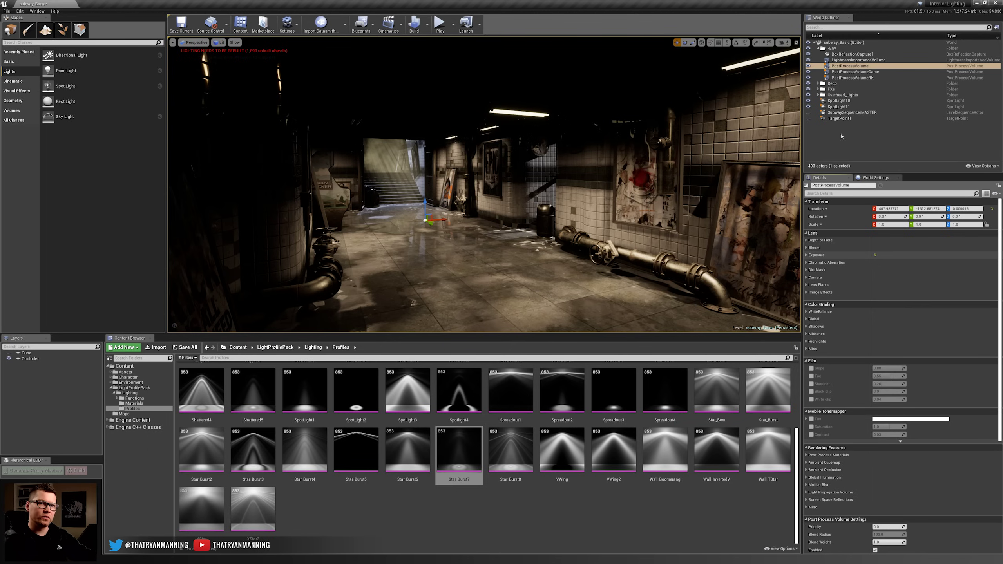
pyautogui.click(873, 178)
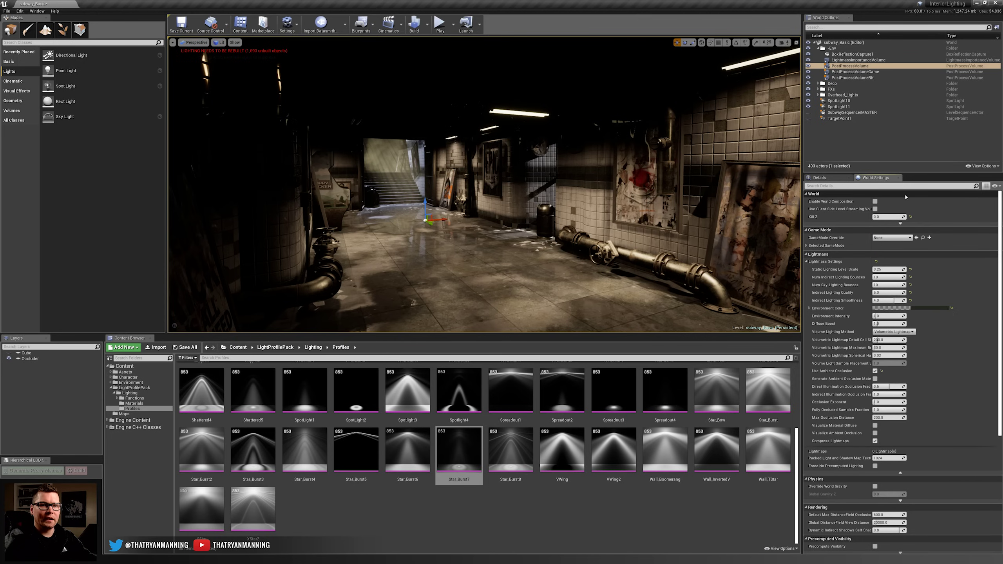
pyautogui.click(37, 10)
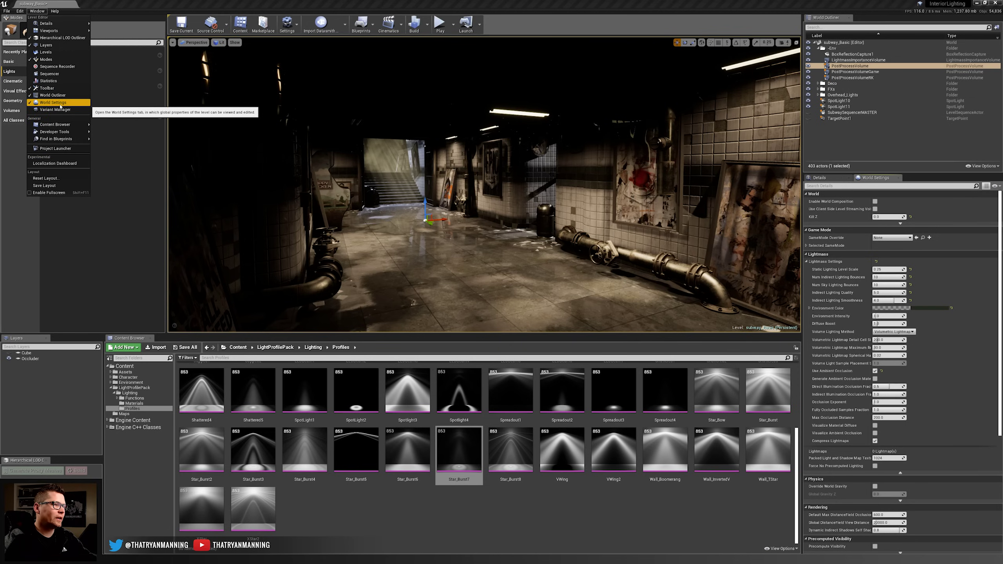
pyautogui.click(491, 3)
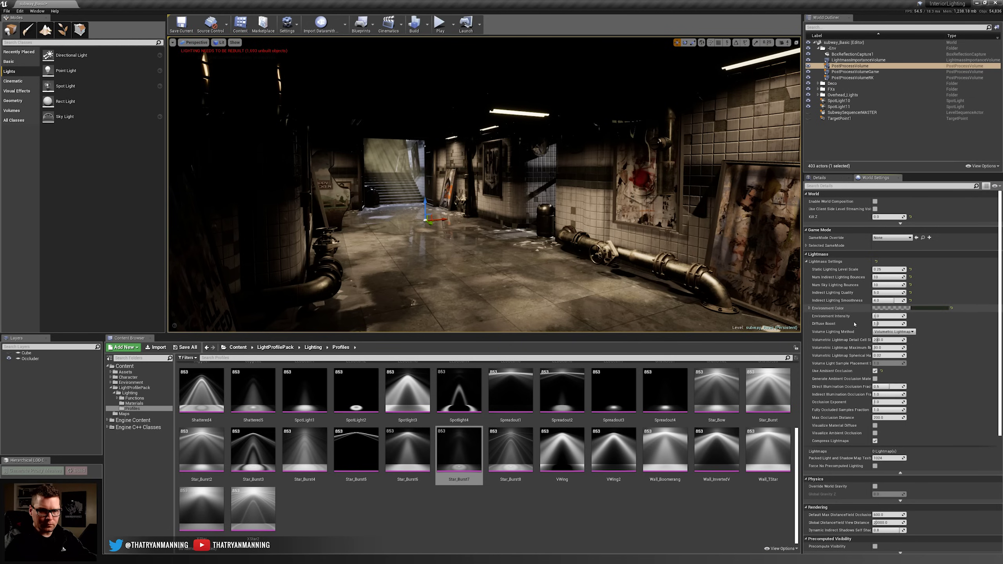
# - Collapse the Physics section and the advanced Lightmass options, keeping the Lightmass Settings expanded
pyautogui.scroll(-2, 848, 337)
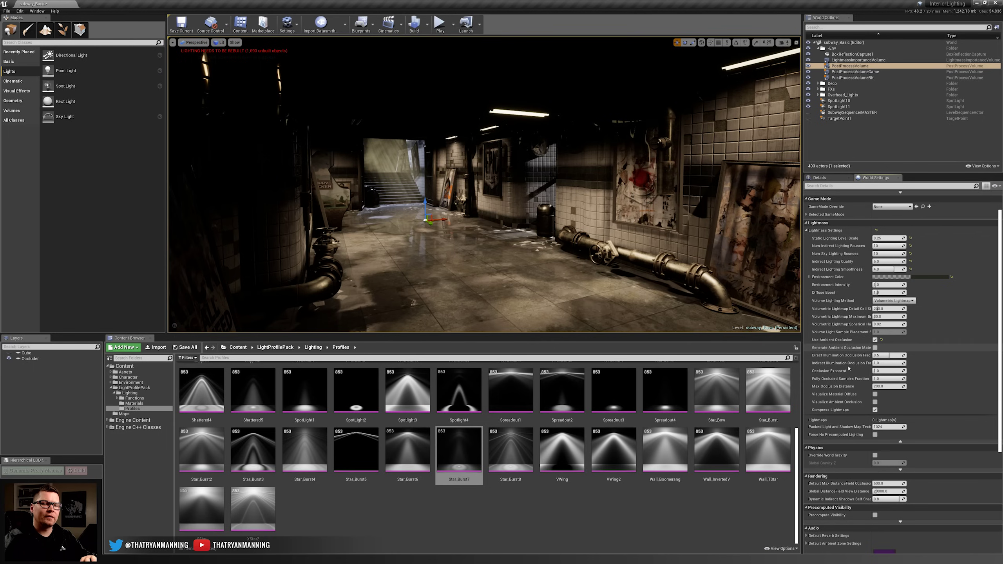
pyautogui.click(807, 230)
pyautogui.click(812, 269)
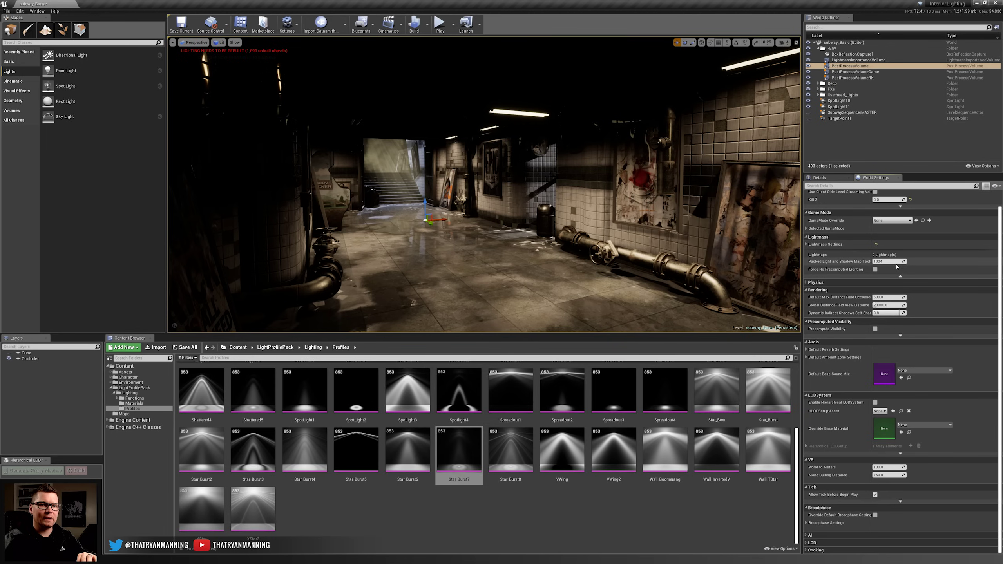
pyautogui.click(901, 277)
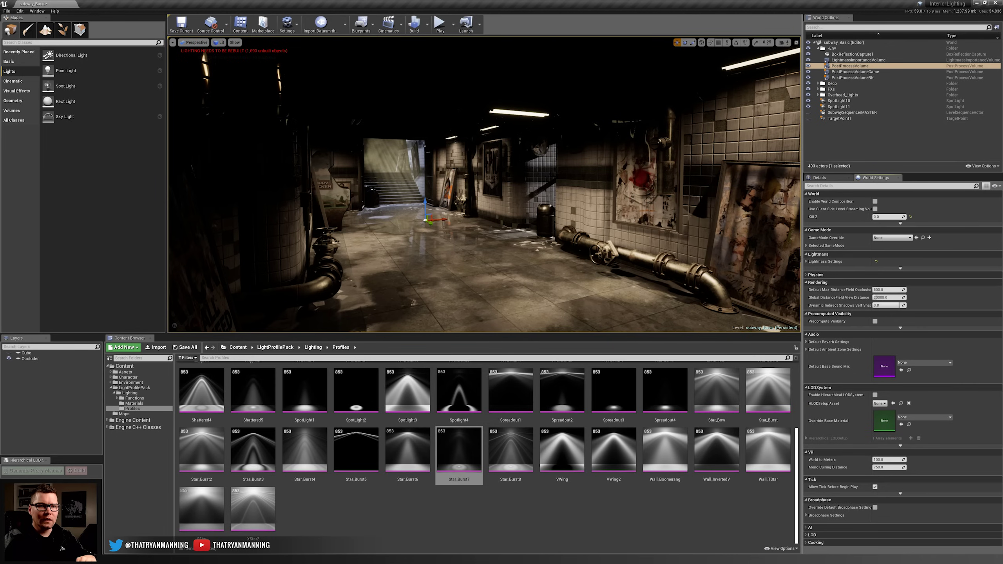
pyautogui.click(807, 262)
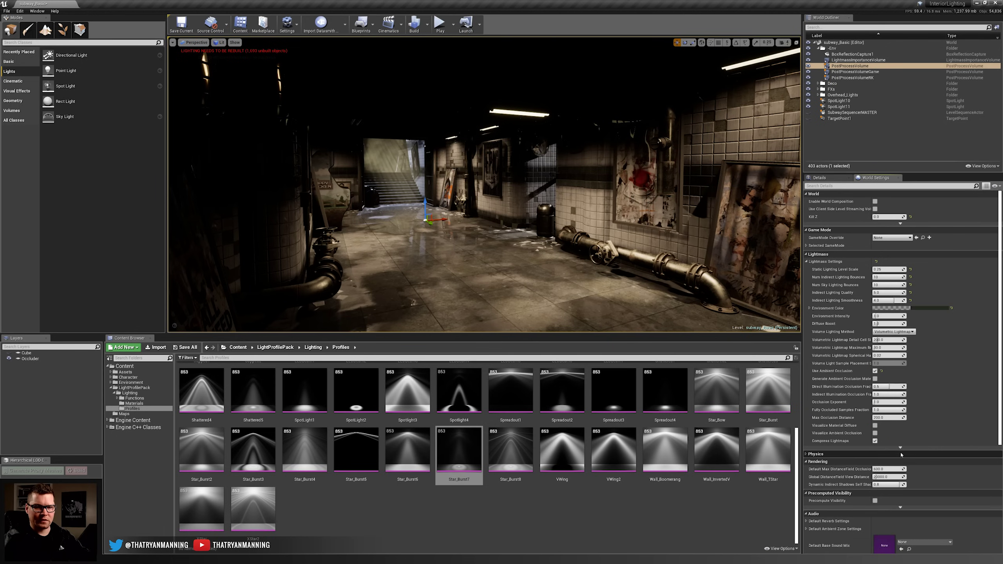
# - Expand the advanced Lightmass options and look at the viewport's visualization flags, including Volumetric Lightmap
pyautogui.click(901, 448)
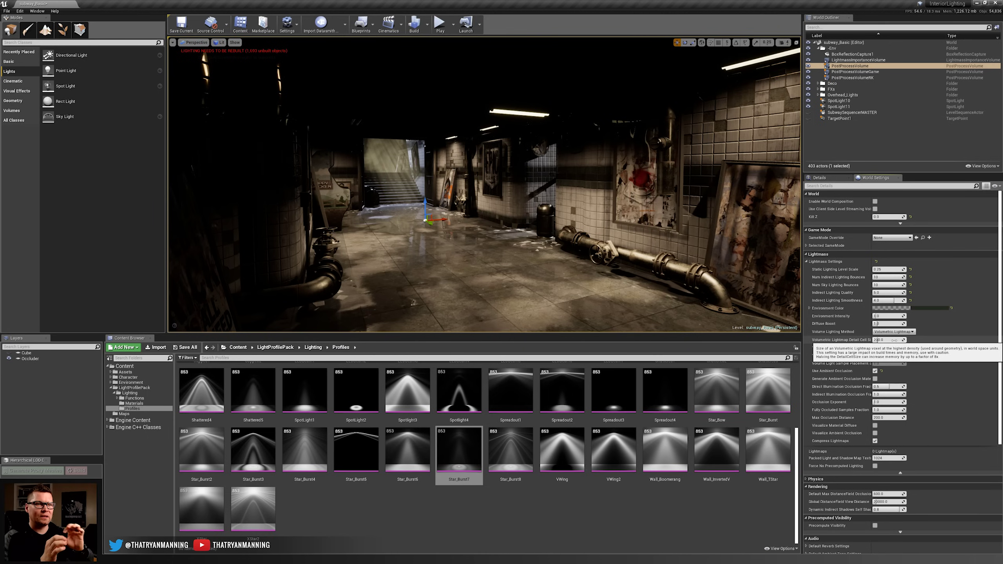
pyautogui.click(236, 42)
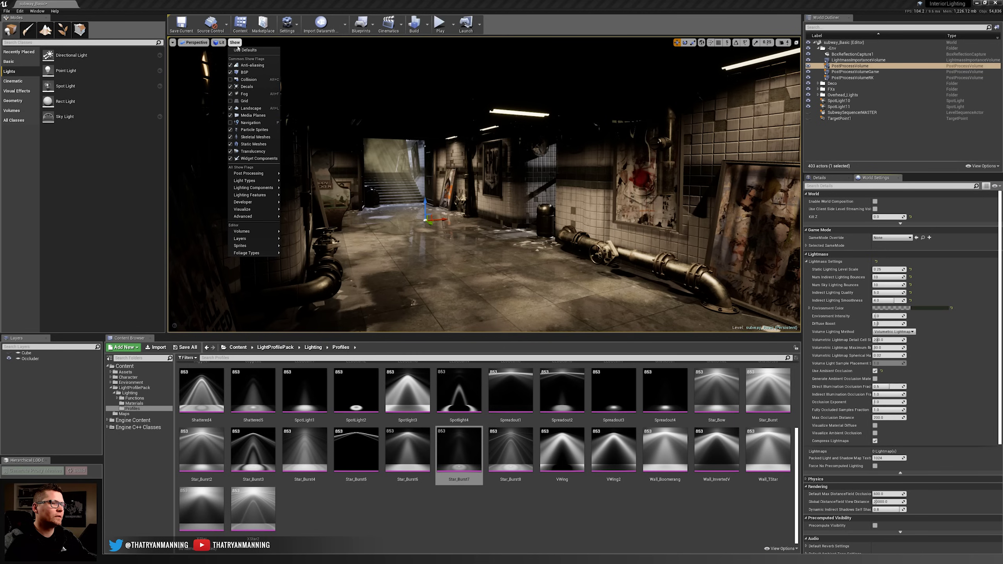
pyautogui.moveTo(247, 210)
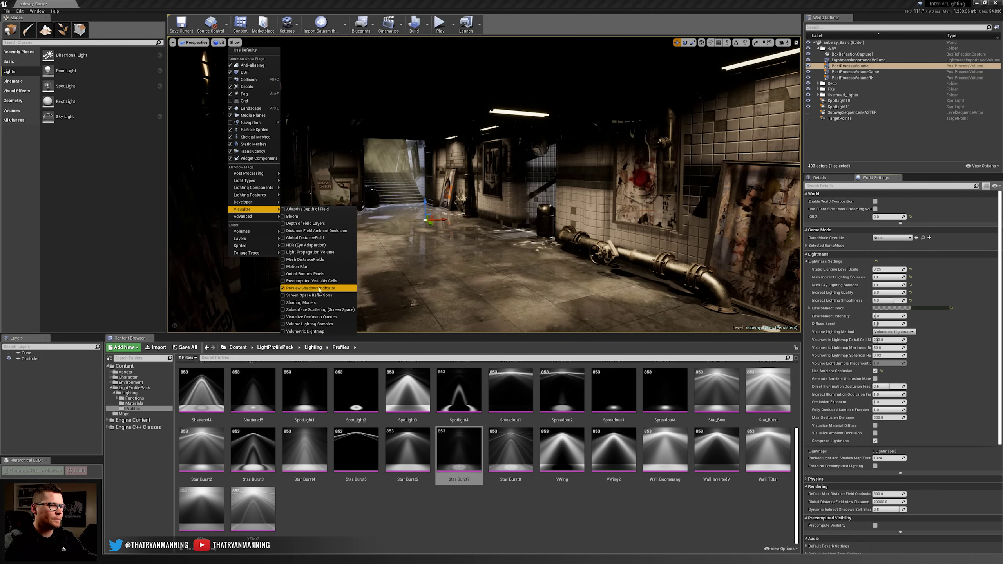
pyautogui.click(283, 331)
pyautogui.click(235, 43)
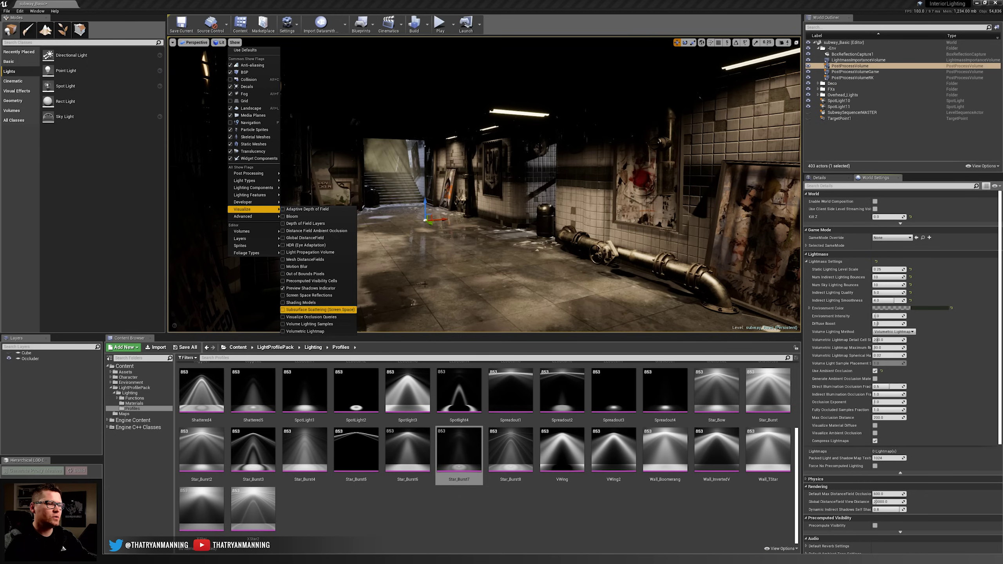
pyautogui.click(500, 4)
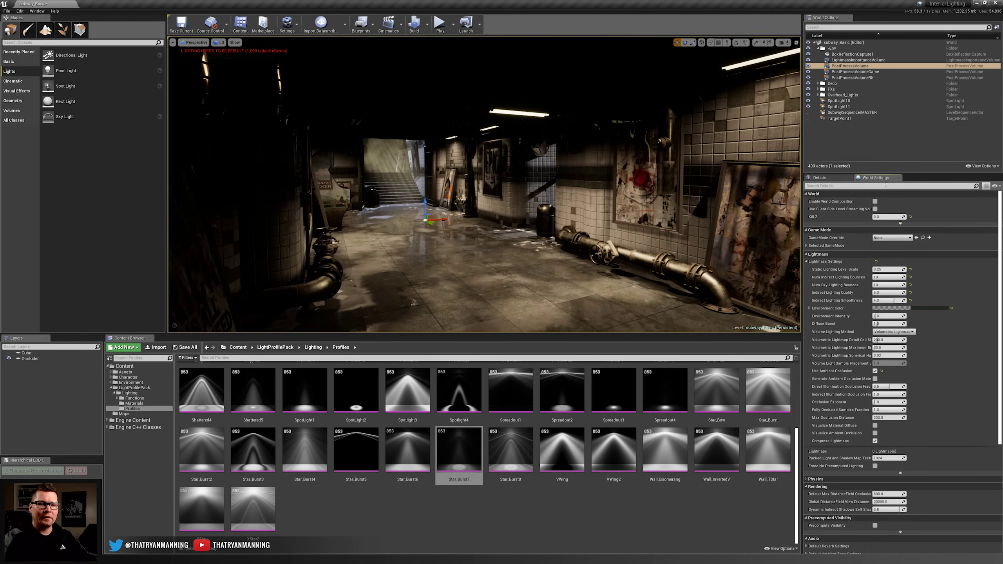
# - Set the Volumetric Lightmap Detail Cell Size to 60 in the Lightmass world settings
pyautogui.click(893, 340)
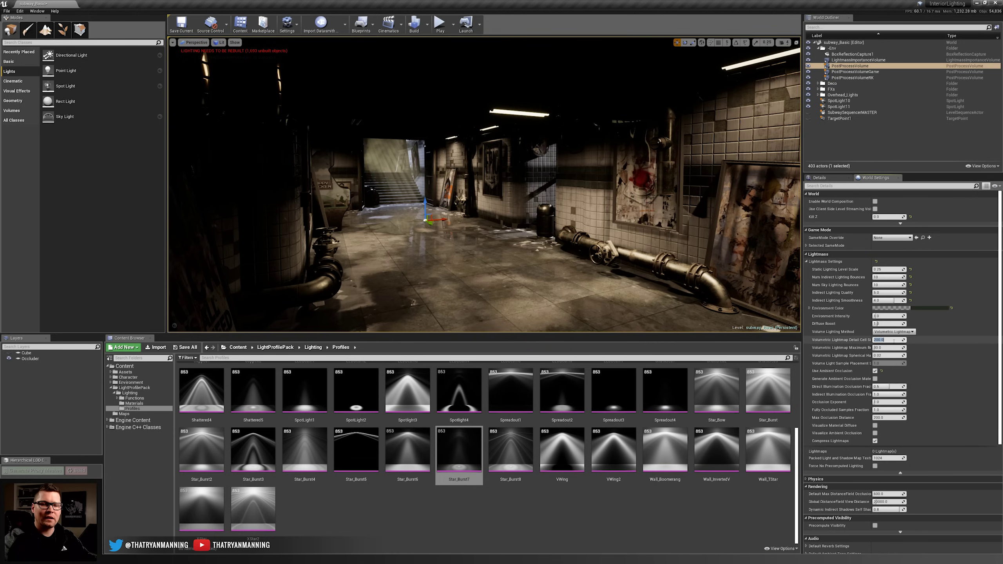
pyautogui.write('60')
pyautogui.press('Return')
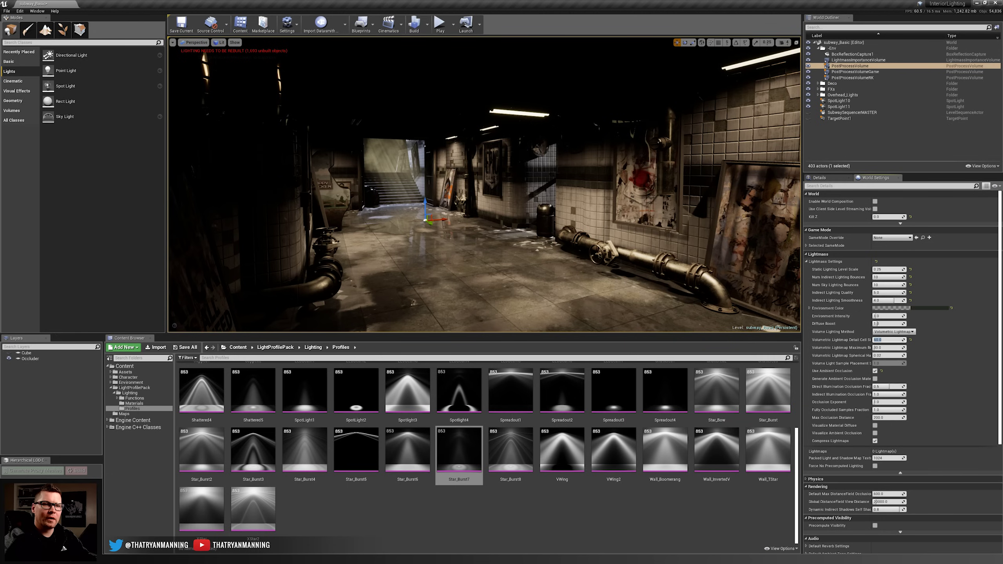
pyautogui.moveTo(836, 340)
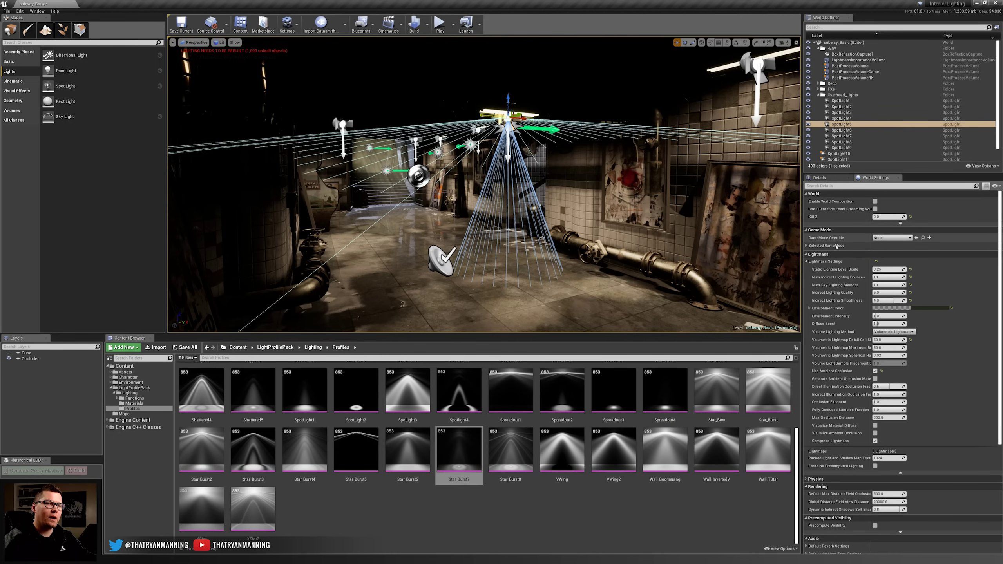
# - Look at SpotLight5's indirect lighting setting in its details, then run a lighting-only build of the level
pyautogui.click(833, 180)
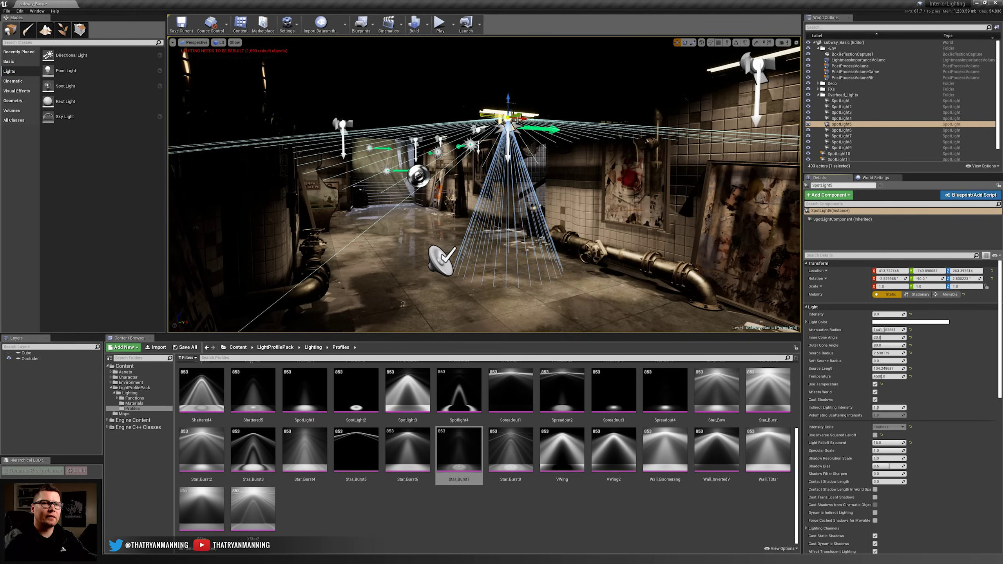
pyautogui.scroll(-2, 956, 410)
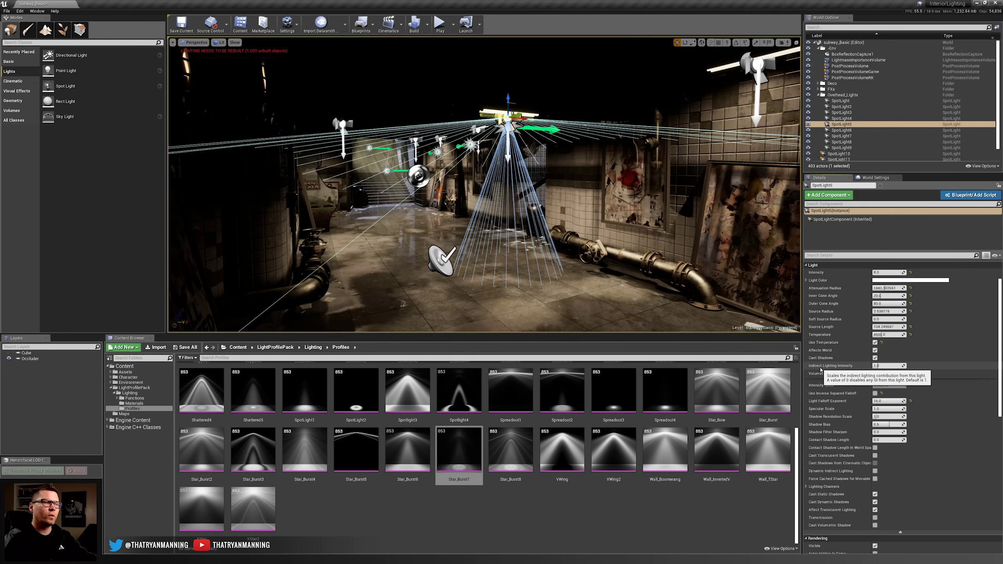
pyautogui.click(427, 25)
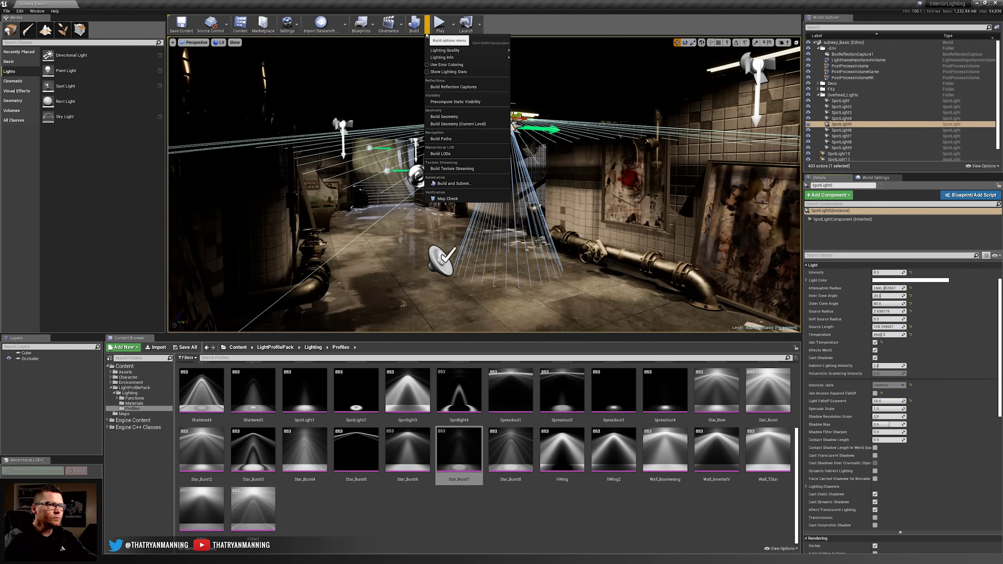
pyautogui.click(452, 88)
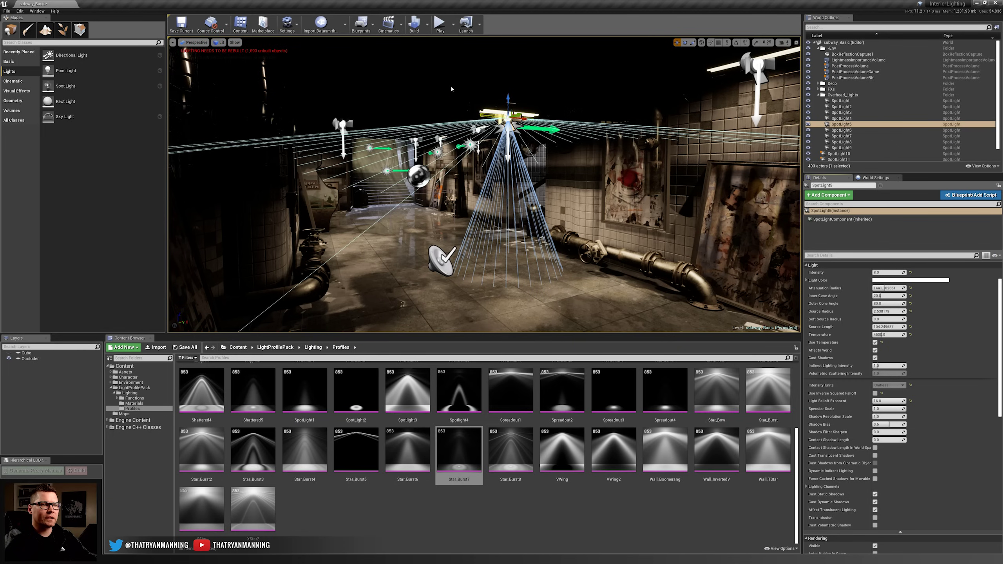
pyautogui.click(429, 24)
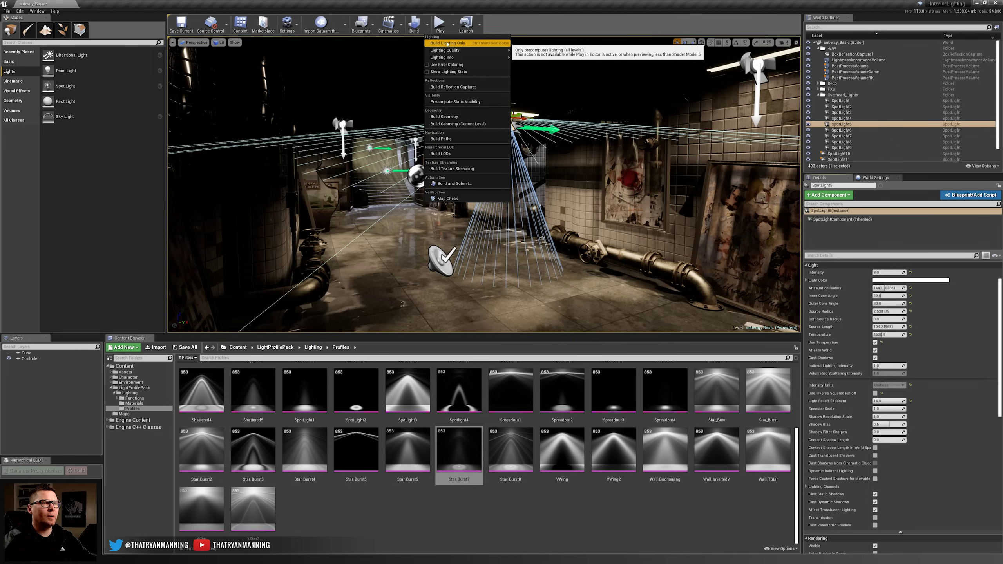
pyautogui.moveTo(447, 52)
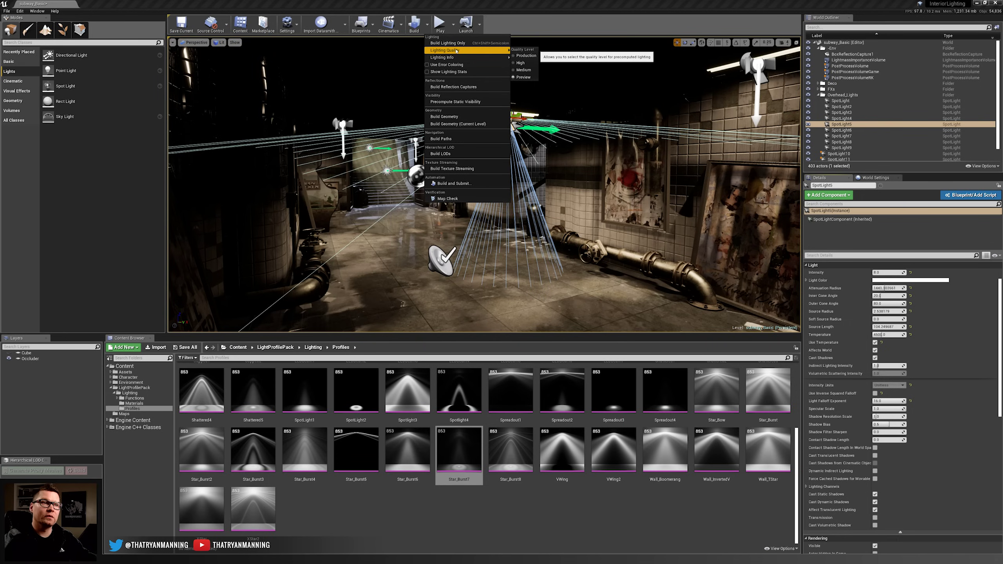
pyautogui.click(449, 43)
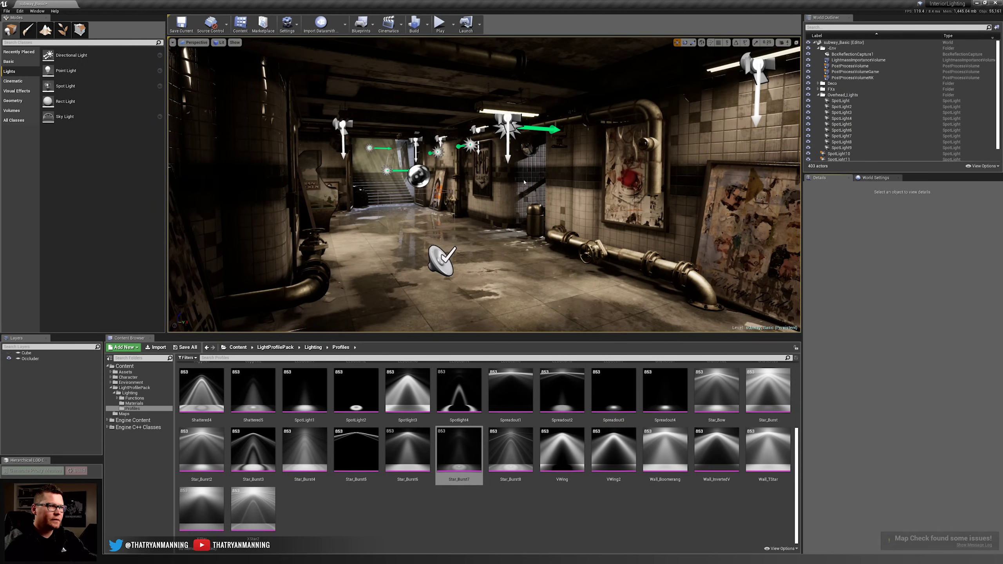
# - Examine the built lighting in game view along the main subway hallway and into the dark side corridor
pyautogui.moveTo(549, 201); pyautogui.dragTo(482, 200, button='right')
pyautogui.press('g')
pyautogui.press('a')
pyautogui.press('d')
pyautogui.press('w')
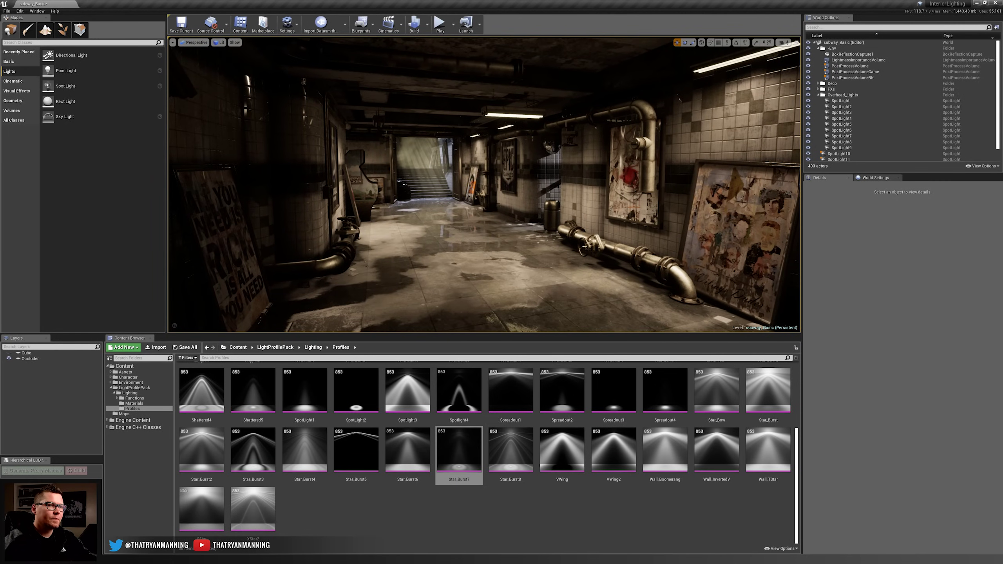
pyautogui.moveTo(451, 202); pyautogui.dragTo(206, 202, button='right')
pyautogui.press('w')
pyautogui.press('w')
pyautogui.press('w')
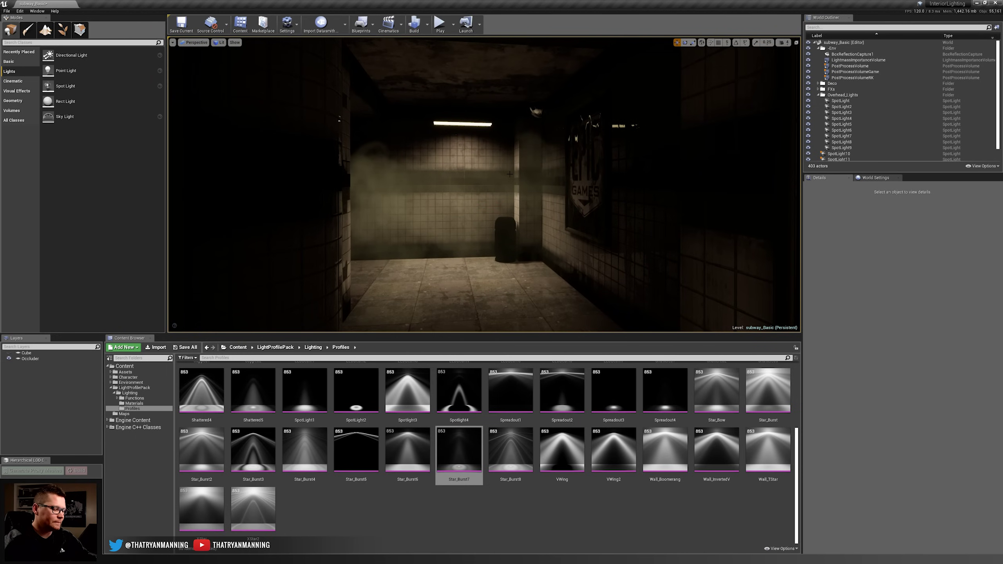
# - Display the actor icons and try to select the overhead spot light at the end of the side corridor
pyautogui.press('g')
pyautogui.press('s')
pyautogui.moveTo(510, 174); pyautogui.dragTo(520, 175, button='right')
pyautogui.press('w')
pyautogui.press('w')
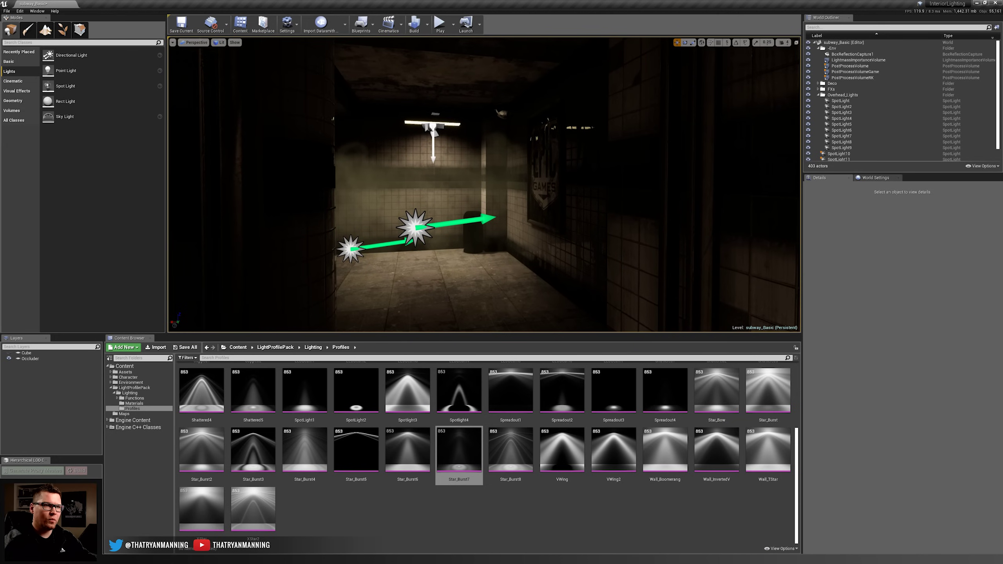
pyautogui.click(433, 129)
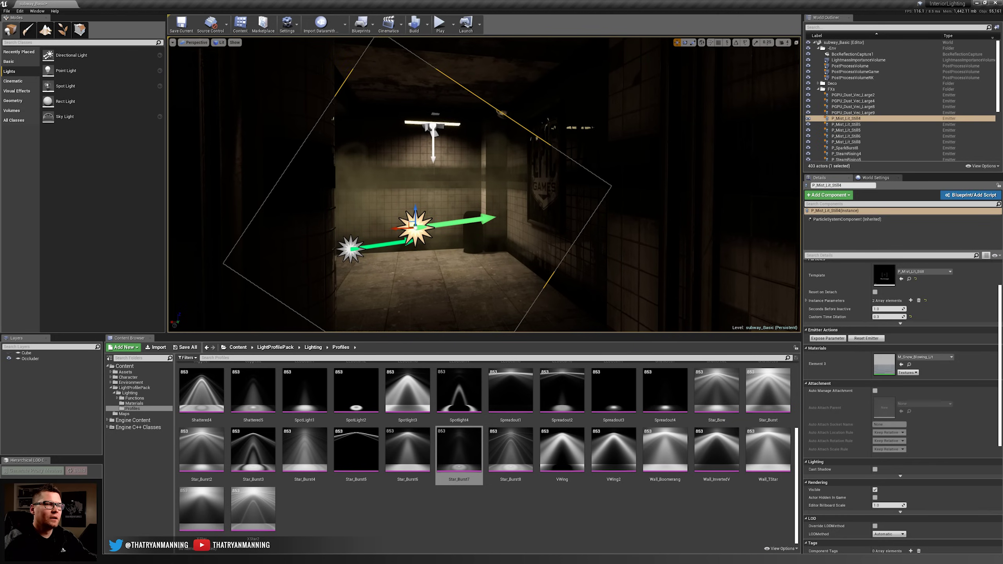
pyautogui.press('w')
pyautogui.moveTo(433, 130); pyautogui.dragTo(405, 91, button='right')
pyautogui.press('Escape')
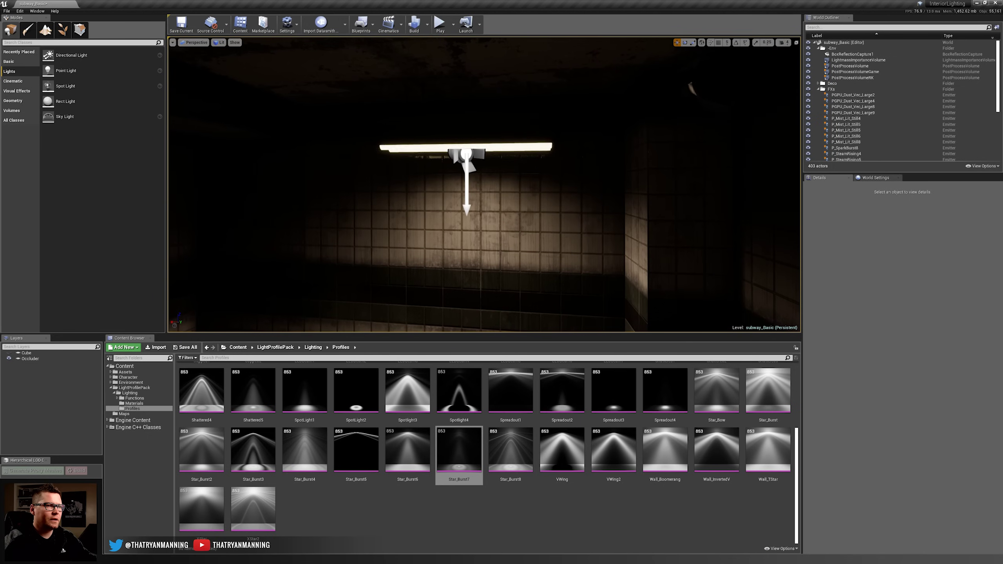
pyautogui.click(454, 148)
pyautogui.press('s')
pyautogui.moveTo(454, 148); pyautogui.dragTo(454, 176, button='right')
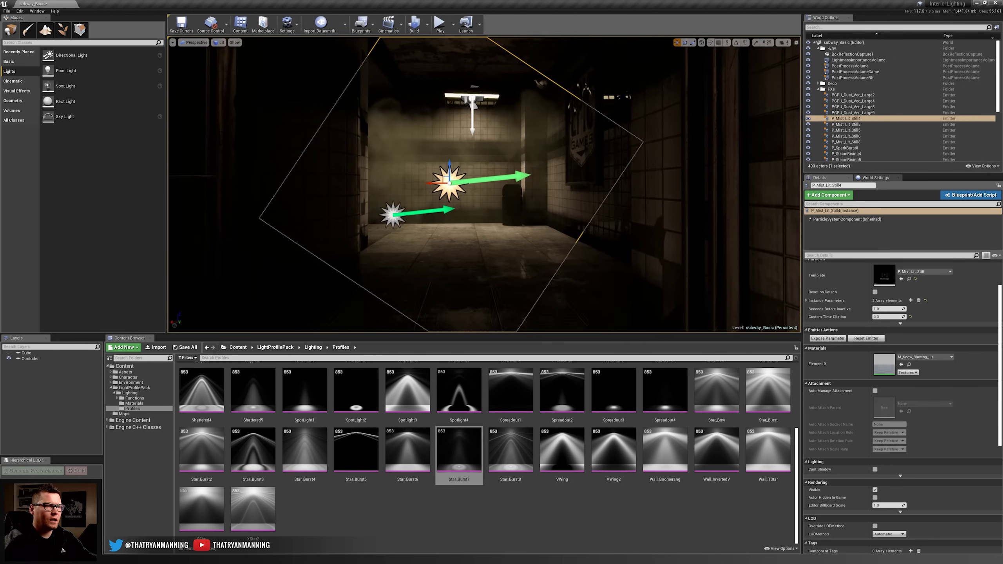
pyautogui.moveTo(548, 197); pyautogui.dragTo(548, 195, button='right')
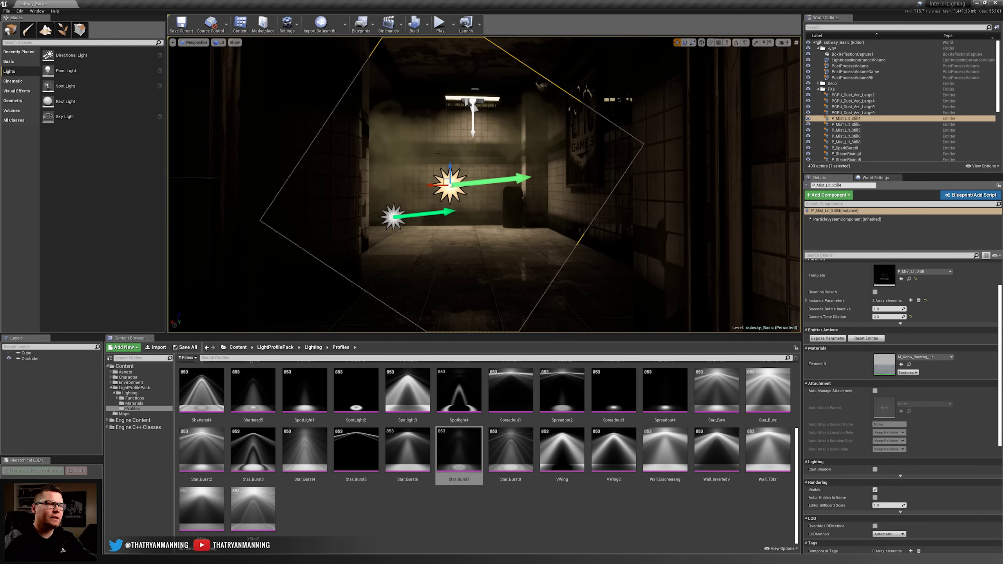
pyautogui.moveTo(469, 98); pyautogui.dragTo(475, 99, button='right')
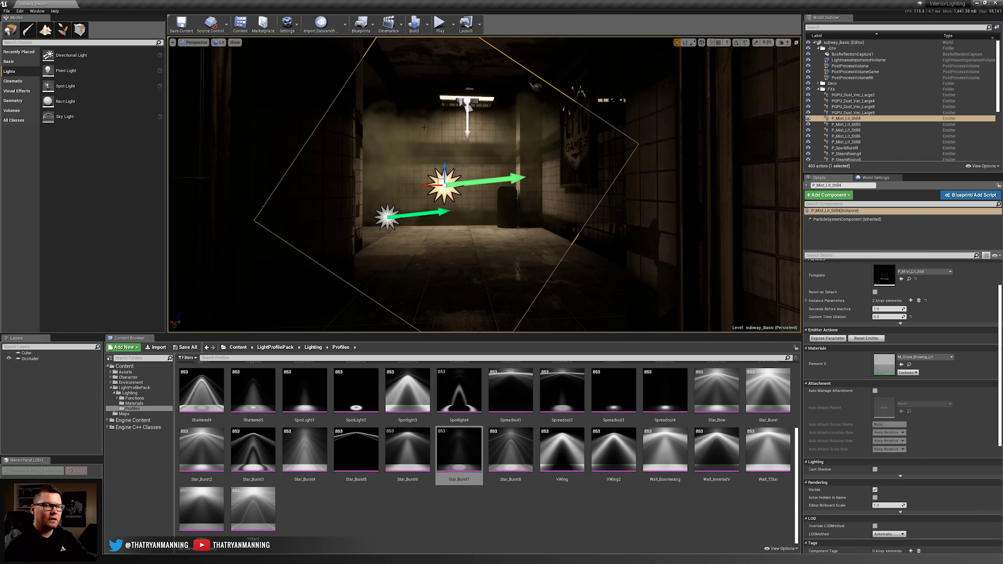
# - Hide particle sprites in the viewport and check the overhead SpotLight8 in the side corridor, leaving it deselected
pyautogui.click(234, 42)
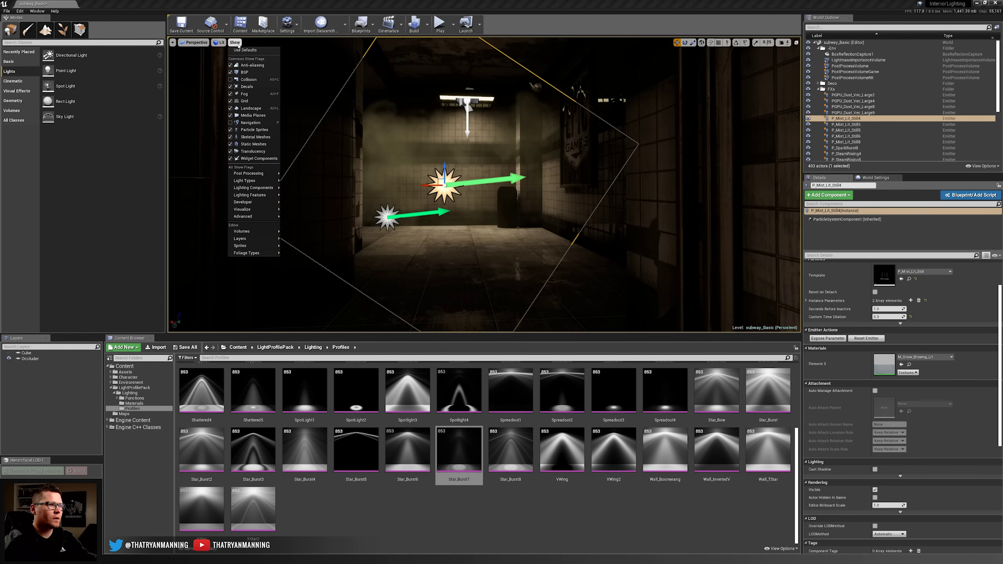
pyautogui.click(230, 132)
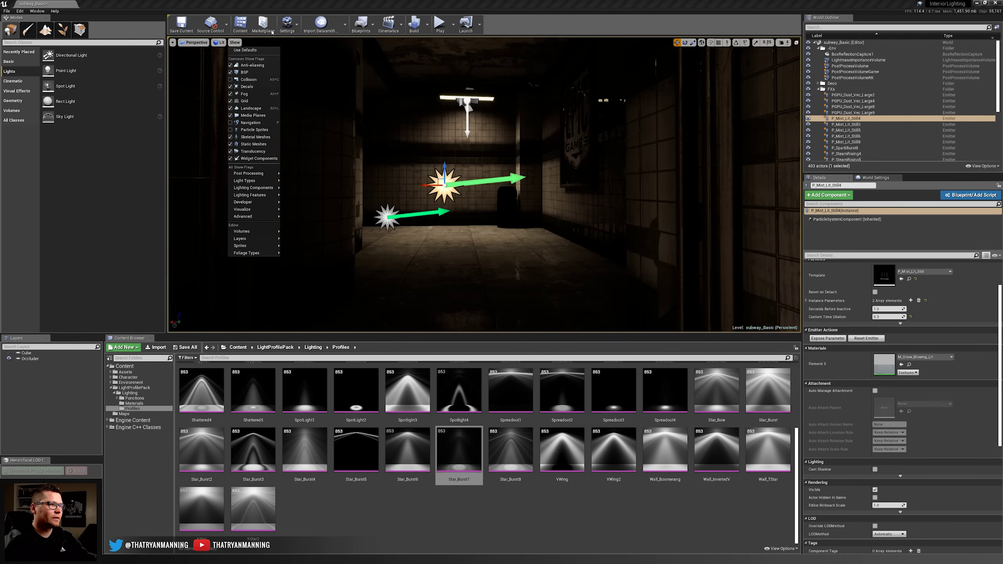
pyautogui.moveTo(340, 158); pyautogui.dragTo(297, 166, button='right')
pyautogui.click(508, 101)
pyautogui.click(509, 94)
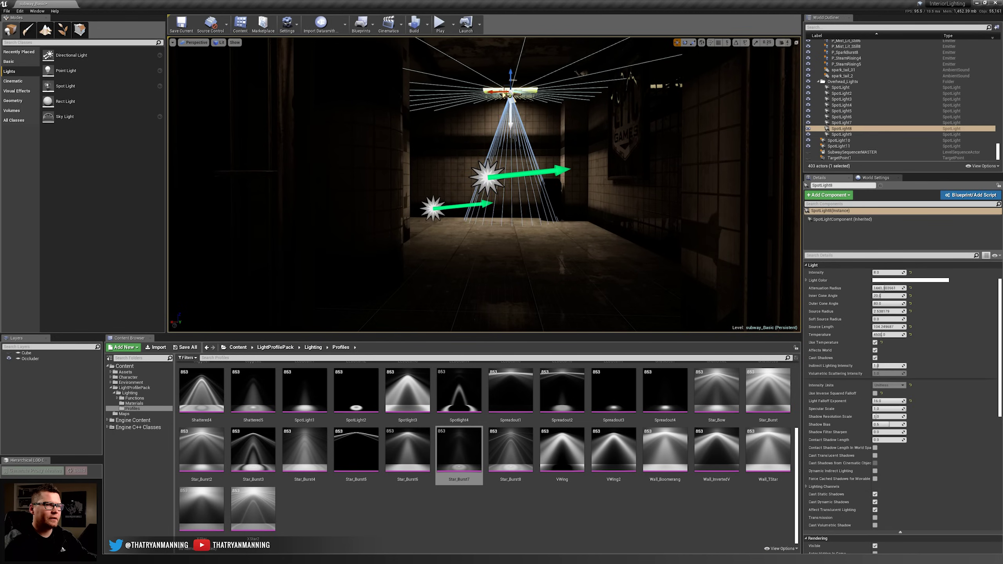
pyautogui.press('Escape')
pyautogui.moveTo(505, 94); pyautogui.dragTo(558, 54, button='right')
pyautogui.click(448, 137)
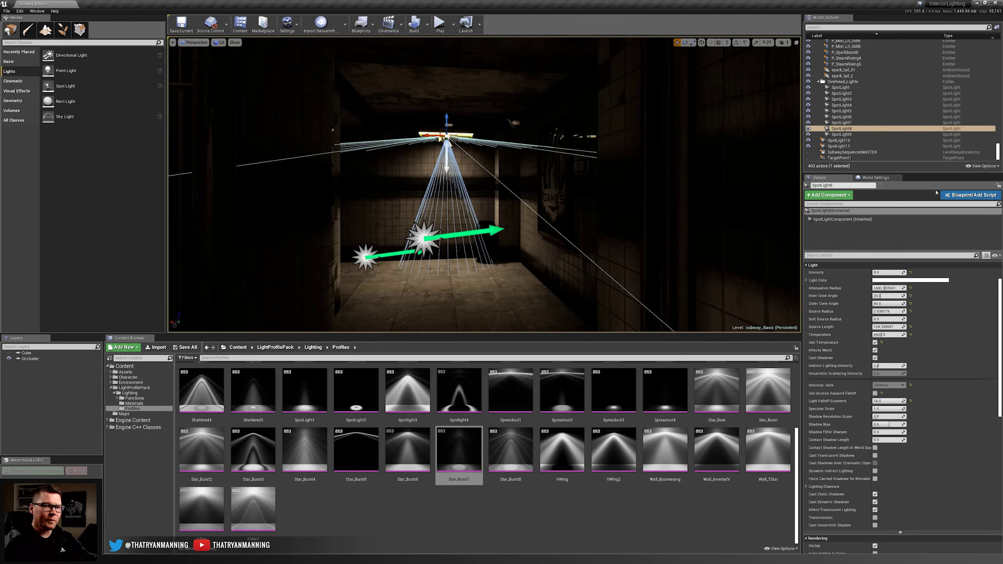
pyautogui.scroll(-5, 447, 137)
pyautogui.press('Escape')
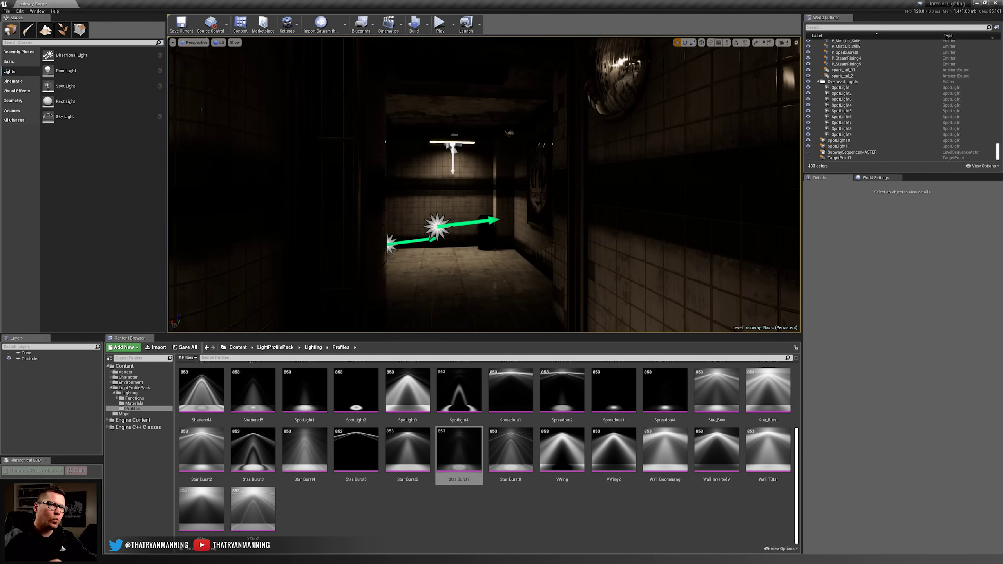
# - Examine the bounced light on the main hallway's floor, walls and ceiling in game view
pyautogui.moveTo(447, 137); pyautogui.dragTo(209, 134, button='right')
pyautogui.press('g')
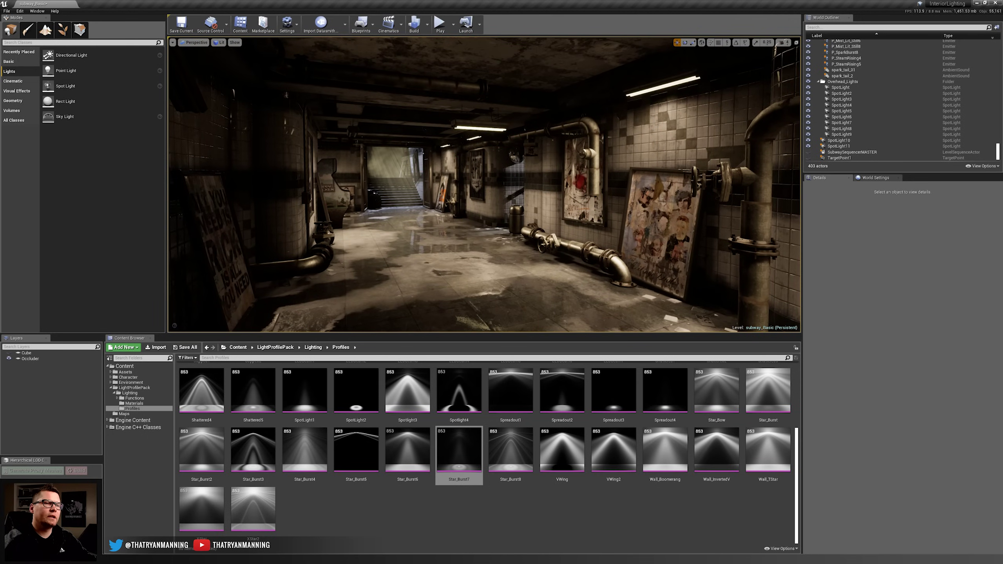
pyautogui.press('w')
pyautogui.moveTo(447, 137); pyautogui.dragTo(442, 141, button='right')
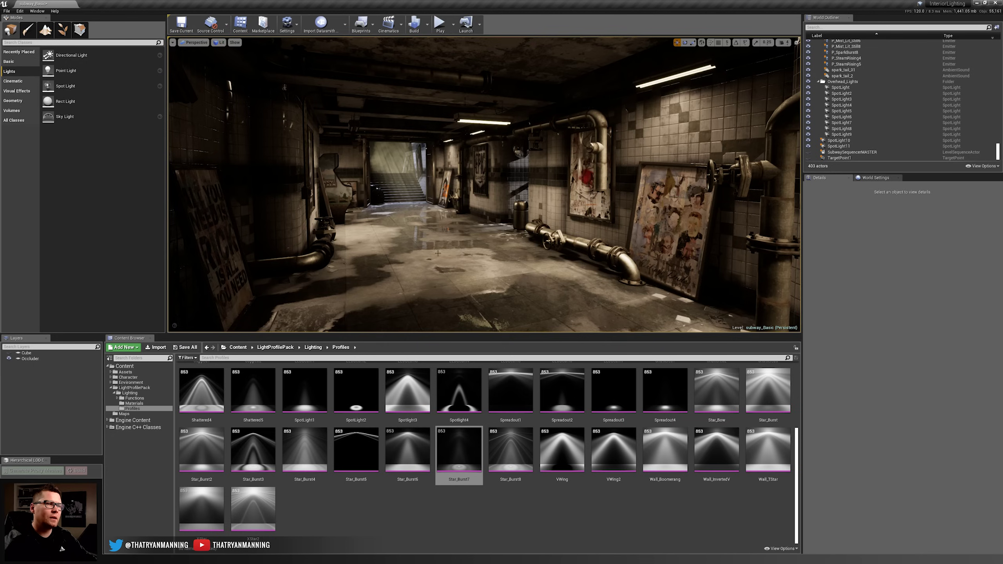
pyautogui.moveTo(437, 253); pyautogui.dragTo(437, 241, button='right')
pyautogui.moveTo(412, 88); pyautogui.dragTo(412, 82, button='right')
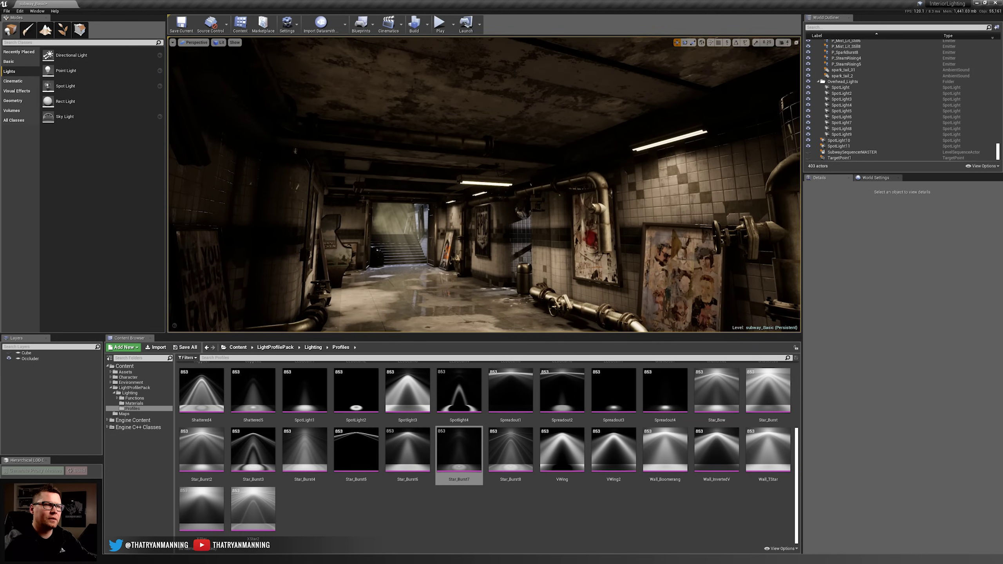
# - Set the Indirect Lighting Intensity of SpotLight8 in the side corridor to 3
pyautogui.press('w')
pyautogui.moveTo(452, 157); pyautogui.dragTo(560, 154, button='right')
pyautogui.press('d')
pyautogui.press('g')
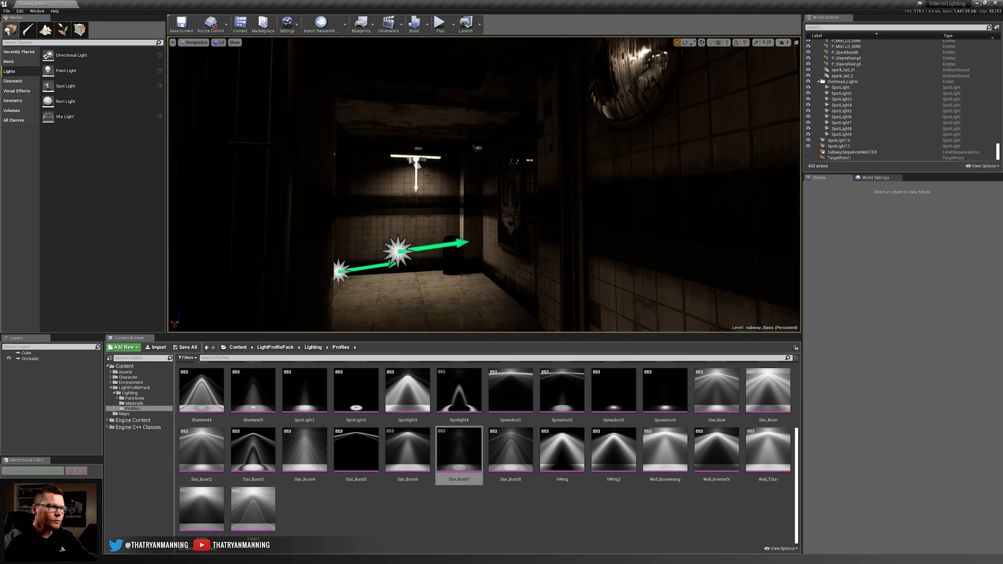
pyautogui.click(418, 160)
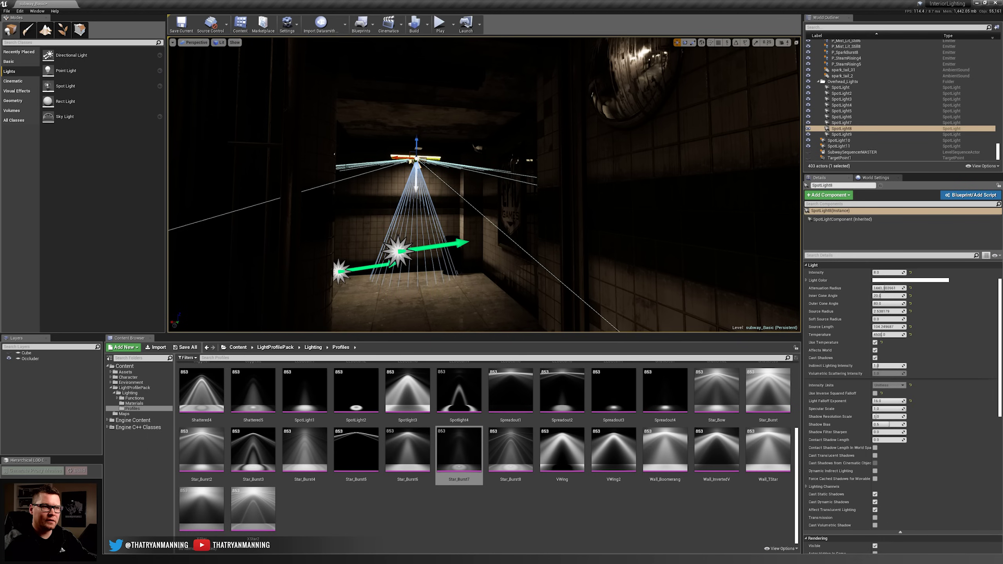
pyautogui.click(884, 366)
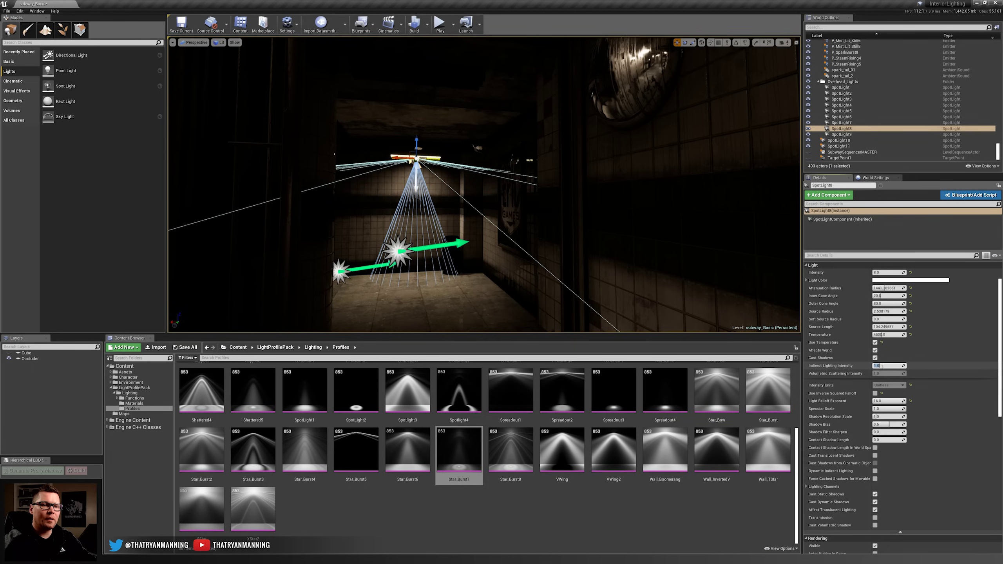
pyautogui.write('3')
pyautogui.press('Return')
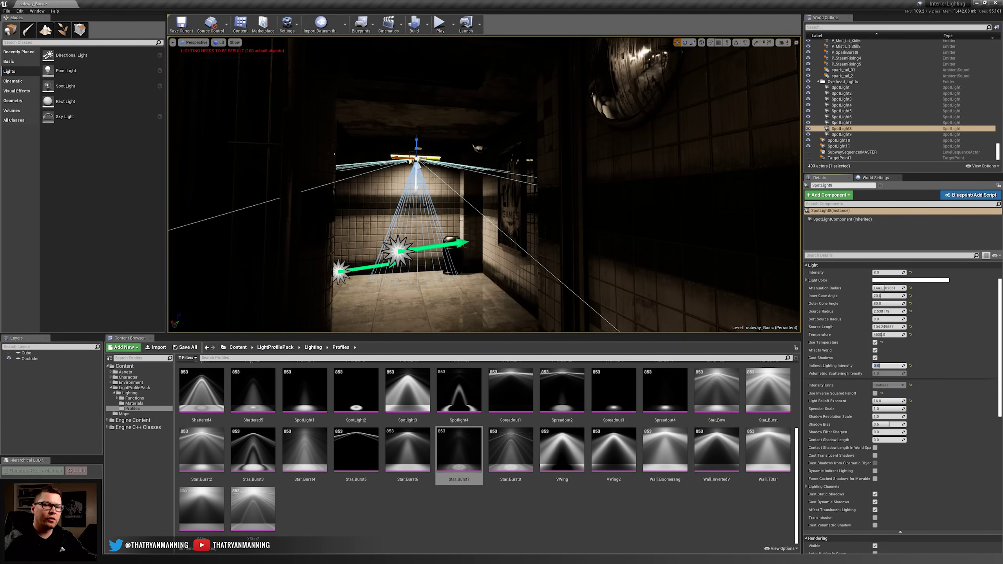
# - Deselect the spot light and rebuild only the level's lighting
pyautogui.press('s')
pyautogui.moveTo(424, 202)
pyautogui.mouseDown(button='right')
pyautogui.moveTo(432, 223)
pyautogui.moveTo(424, 186)
pyautogui.mouseUp(button='right')
pyautogui.press('Escape')
pyautogui.press('w')
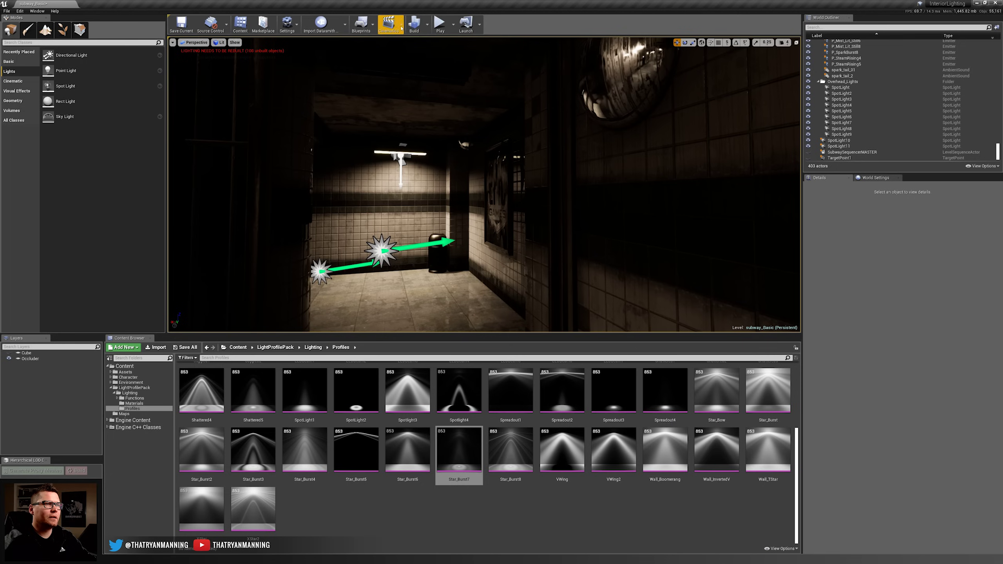
pyautogui.click(429, 26)
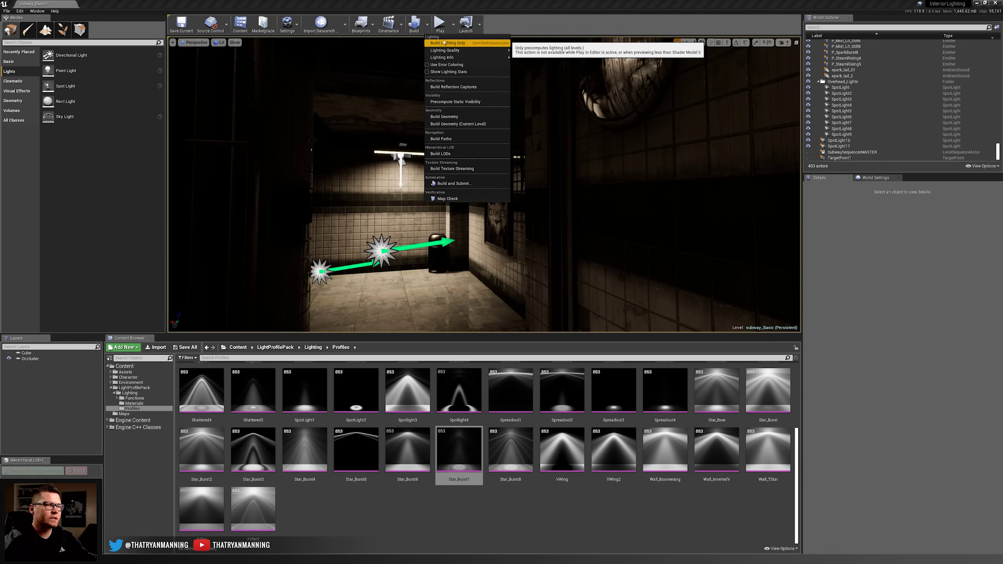
pyautogui.click(420, 26)
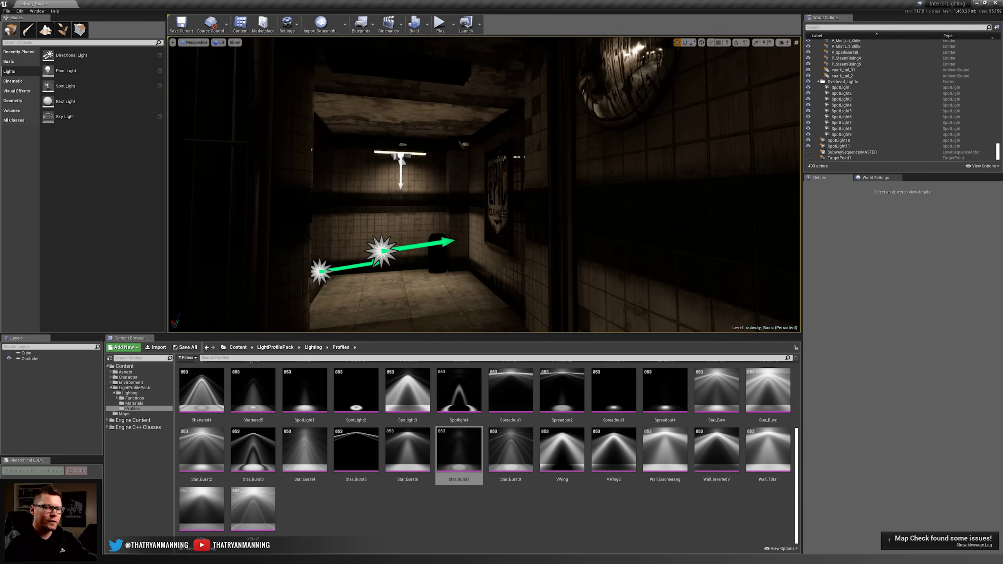
# - Examine the rebuilt lighting on the side corridor's walls, floor, poster and trash can in game view
pyautogui.press('s')
pyautogui.moveTo(484, 185)
pyautogui.mouseDown(button='right')
pyautogui.moveTo(476, 195)
pyautogui.moveTo(490, 176)
pyautogui.moveTo(470, 194)
pyautogui.mouseUp(button='right')
pyautogui.press('w')
pyautogui.press('w')
pyautogui.press('g')
pyautogui.press('w')
pyautogui.press('s')
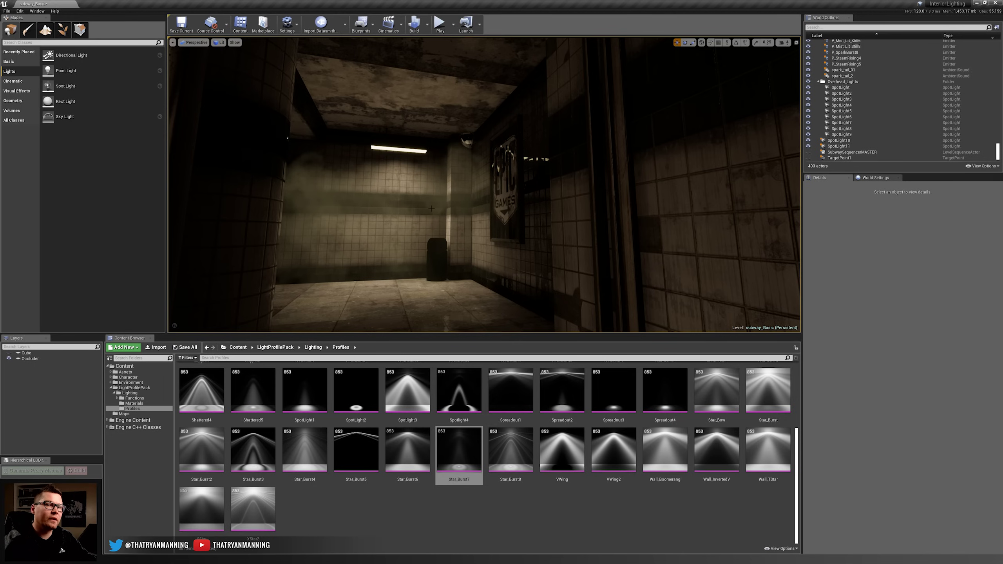
pyautogui.moveTo(456, 223)
pyautogui.mouseDown(button='right')
pyautogui.moveTo(549, 214)
pyautogui.moveTo(766, 225)
pyautogui.moveTo(443, 221)
pyautogui.mouseUp(button='right')
pyautogui.press('s')
pyautogui.press('w')
pyautogui.press('s')
pyautogui.press('w')
pyautogui.press('w')
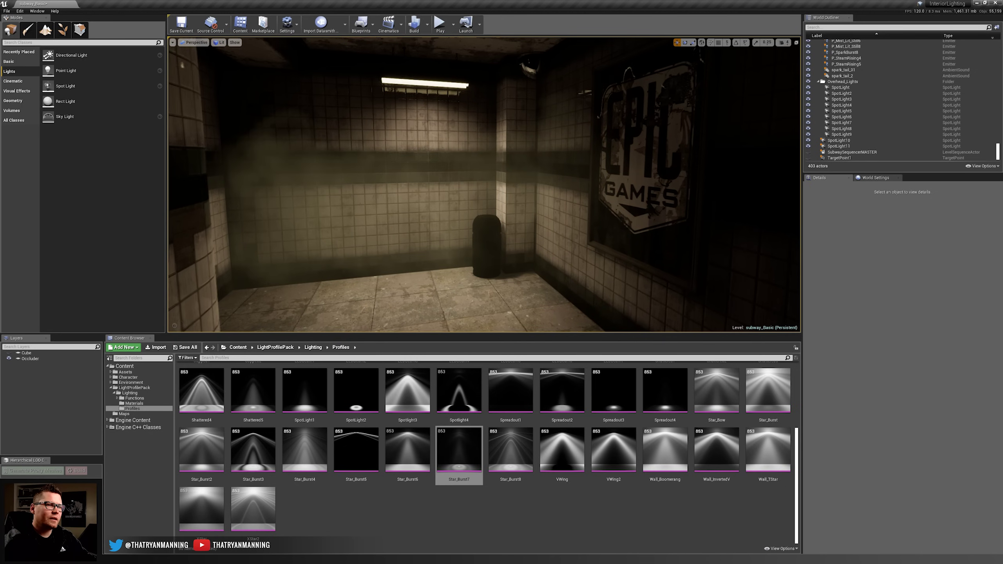
pyautogui.press('w')
pyautogui.moveTo(444, 220); pyautogui.dragTo(445, 242, button='right')
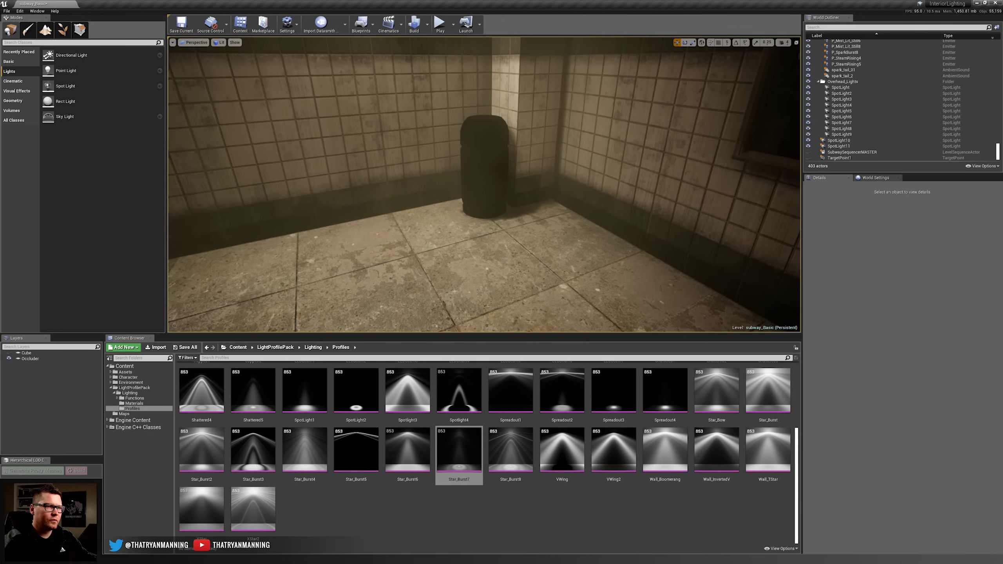
# - Inspect the trash can and tiled corner of the side corridor in Unlit mode, and restore the Lit view with nothing selected
pyautogui.click(445, 220)
pyautogui.click(220, 43)
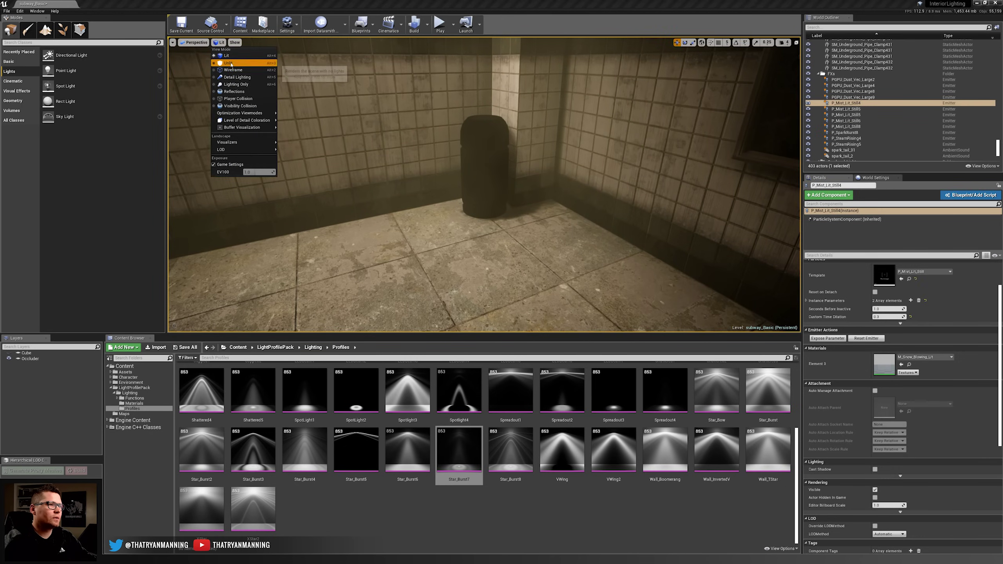
pyautogui.click(228, 62)
pyautogui.moveTo(301, 131); pyautogui.dragTo(280, 118, button='right')
pyautogui.press('w')
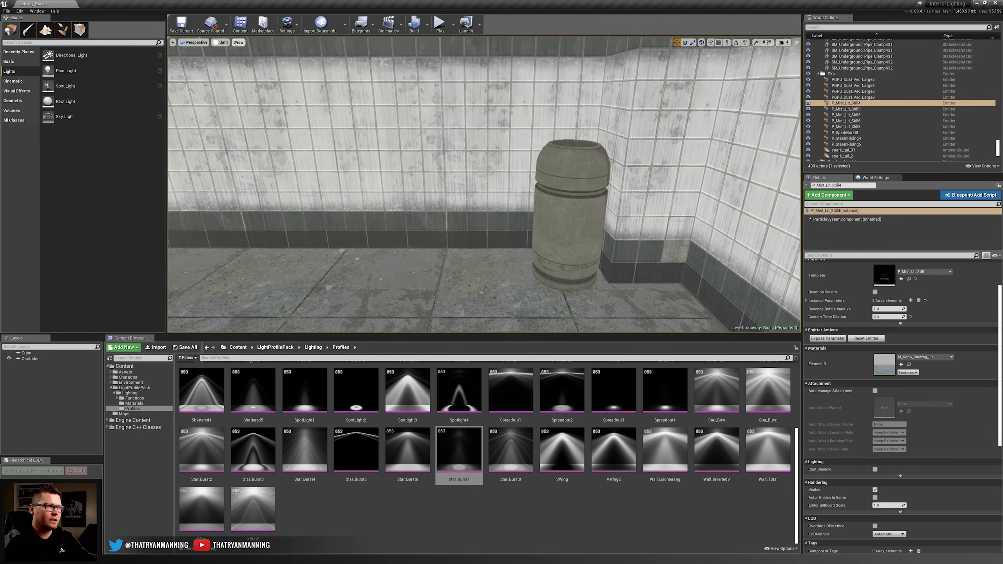
pyautogui.click(220, 43)
pyautogui.click(229, 54)
pyautogui.press('s')
pyautogui.moveTo(538, 175); pyautogui.dragTo(540, 154, button='right')
pyautogui.press('Escape')
pyautogui.press('s')
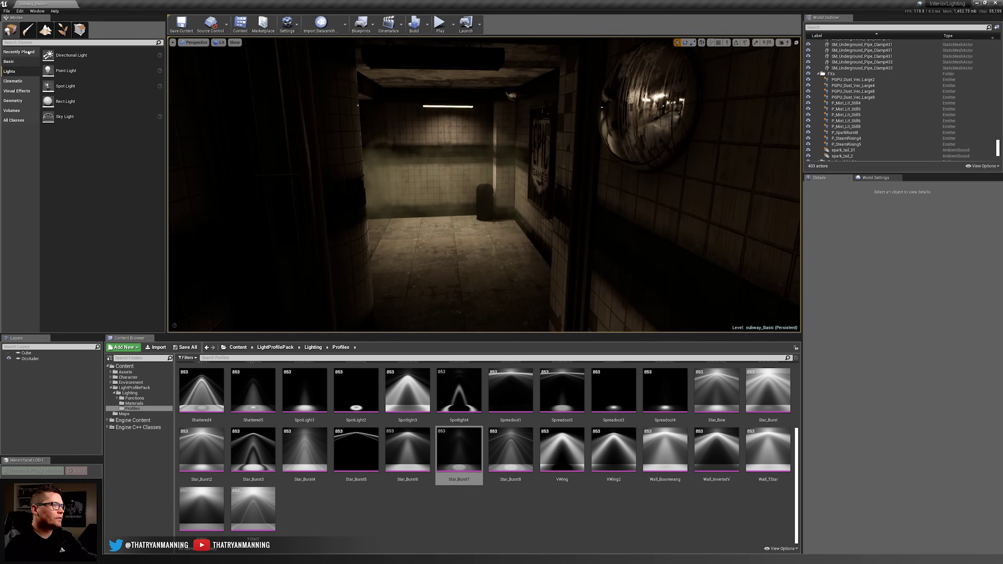
# - Place a Sphere Reflection Capture in the middle of the side corridor, in front of the Epic Games poster
pyautogui.click(47, 43)
pyautogui.write('ref')
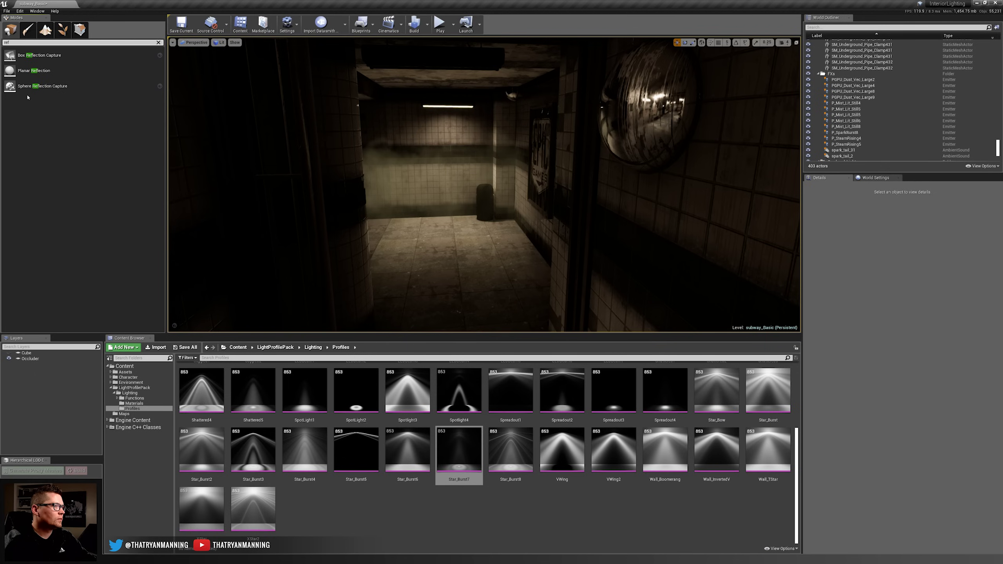
pyautogui.moveTo(27, 86); pyautogui.dragTo(449, 147)
pyautogui.press('g')
pyautogui.press('w')
pyautogui.moveTo(449, 147); pyautogui.dragTo(507, 151, button='right')
pyautogui.press('s')
pyautogui.moveTo(449, 182); pyautogui.dragTo(468, 178)
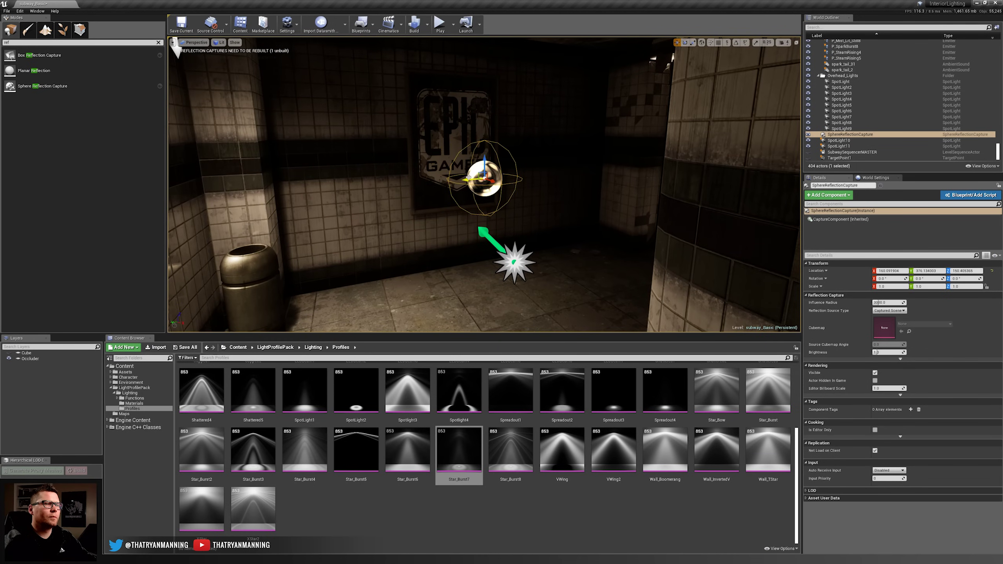
# - Build the reflection captures and check the reflections on the side corridor's floor
pyautogui.click(427, 25)
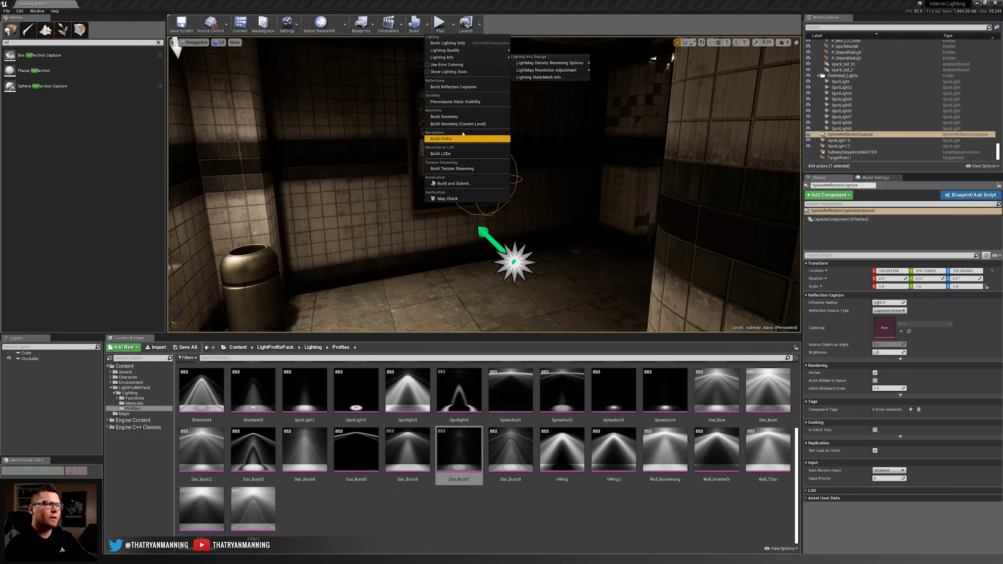
pyautogui.click(462, 87)
pyautogui.press('Escape')
pyautogui.press('w')
pyautogui.moveTo(476, 246); pyautogui.dragTo(419, 154, button='right')
pyautogui.press('s')
pyautogui.press('w')
# - Set the Brightness of the side corridor's Sphere Reflection Capture to 0.25
pyautogui.click(435, 159)
pyautogui.press('q')
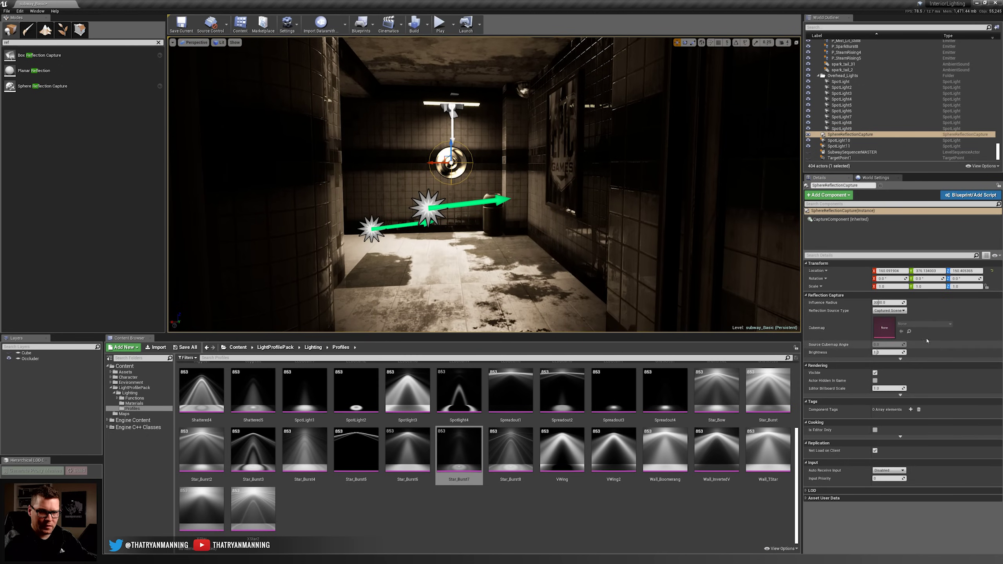
pyautogui.click(881, 351)
pyautogui.write('0.25')
pyautogui.press('Return')
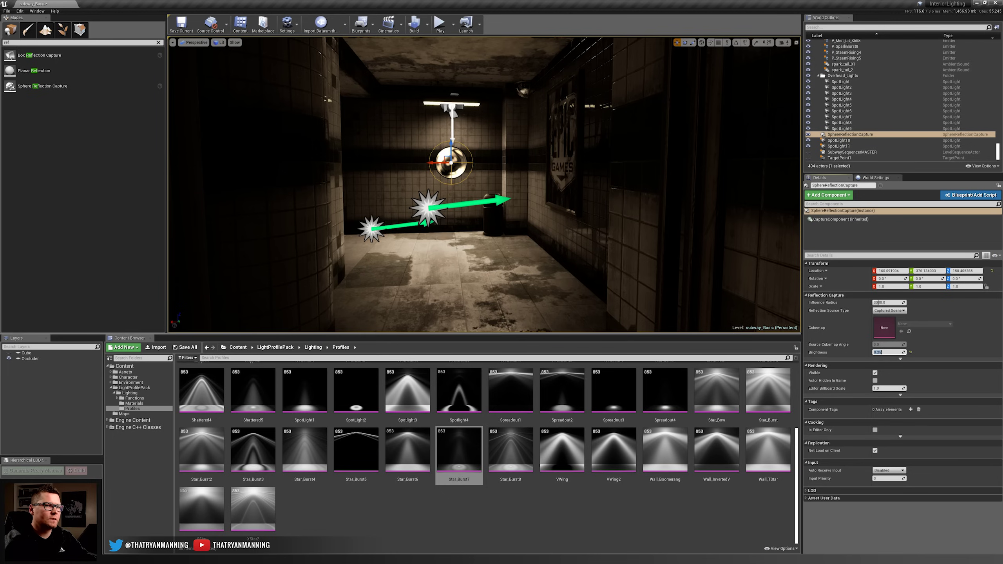
# - Examine the side corridor entrance and the main hallway's floor and walls in game view
pyautogui.moveTo(552, 248)
pyautogui.mouseDown(button='right')
pyautogui.moveTo(529, 243)
pyautogui.moveTo(569, 239)
pyautogui.moveTo(551, 248)
pyautogui.mouseUp(button='right')
pyautogui.press('g')
pyautogui.press('s')
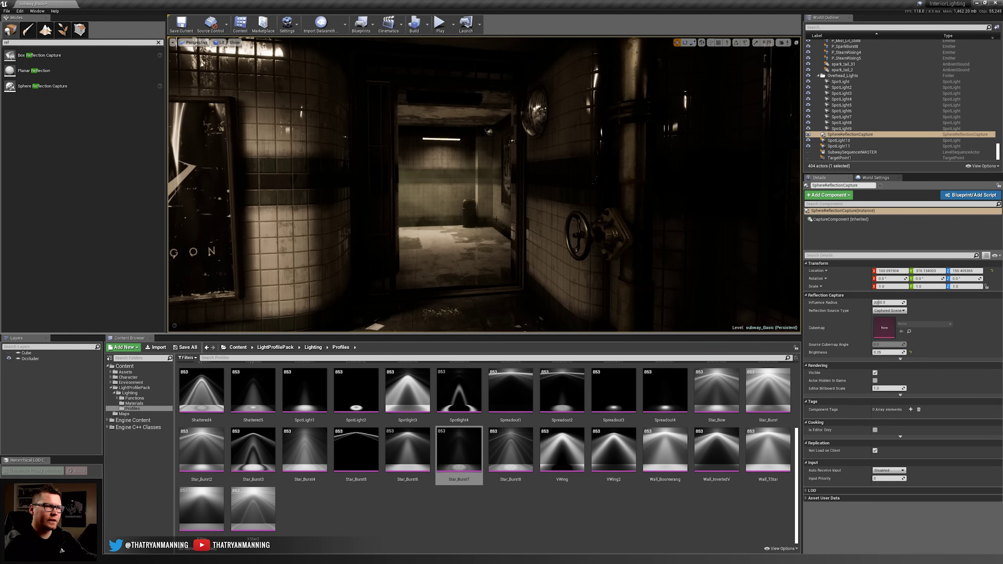
pyautogui.press('w')
pyautogui.moveTo(492, 193); pyautogui.dragTo(667, 207, button='right')
pyautogui.press('s')
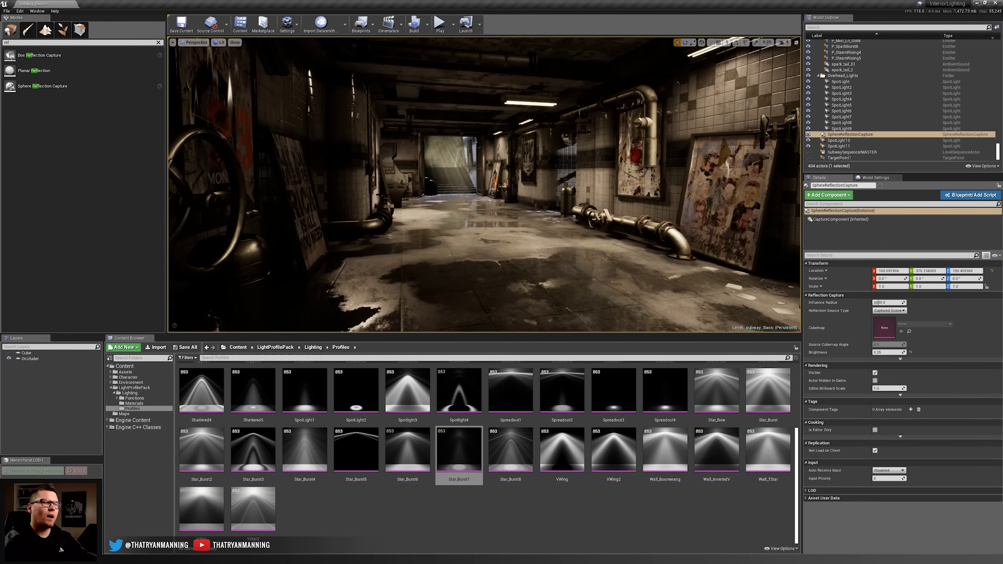
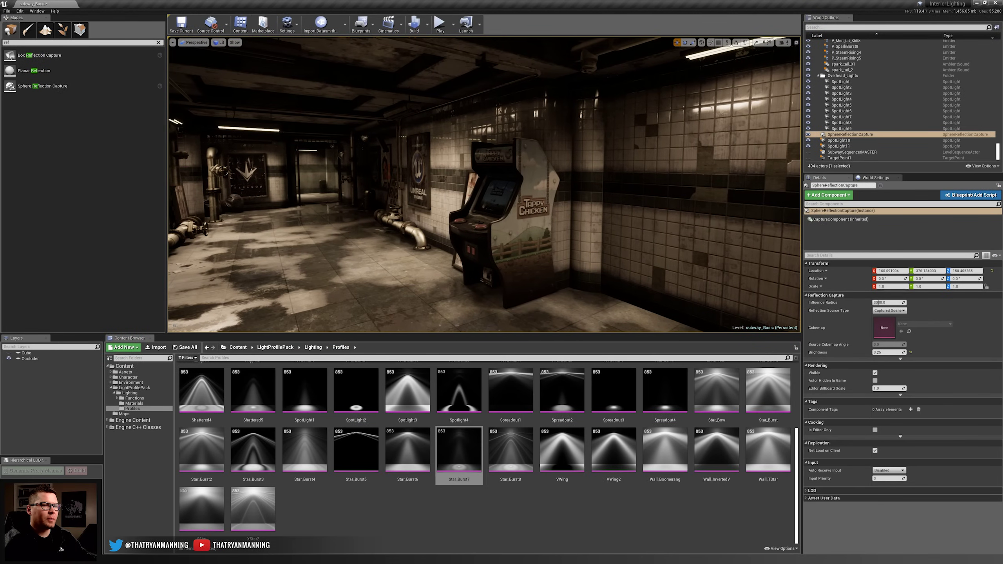
# - Examine the Tappy Chicken arcade cabinet and its surroundings in the hallway from several angles, leaving nothing selected
pyautogui.click(524, 192)
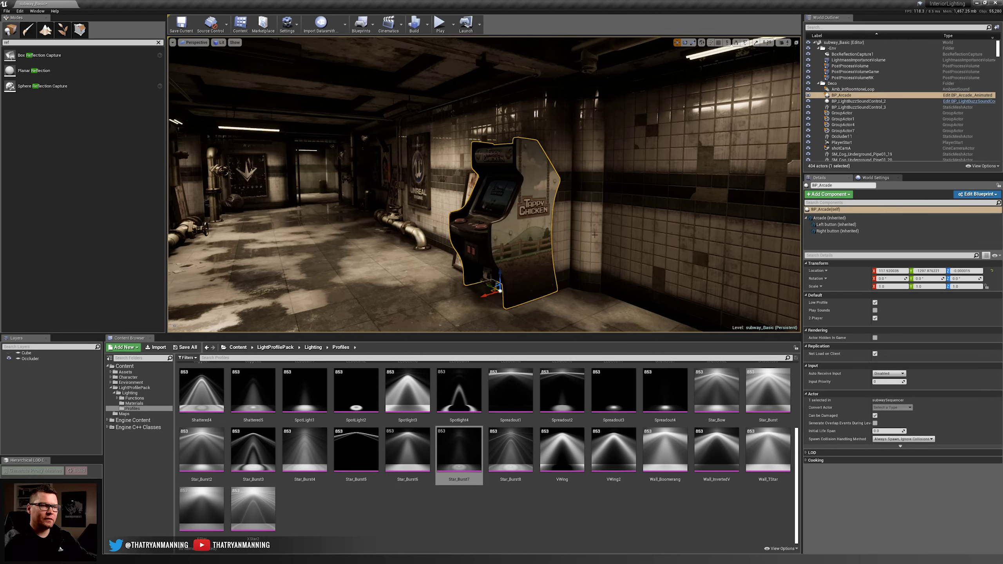
pyautogui.press('Escape')
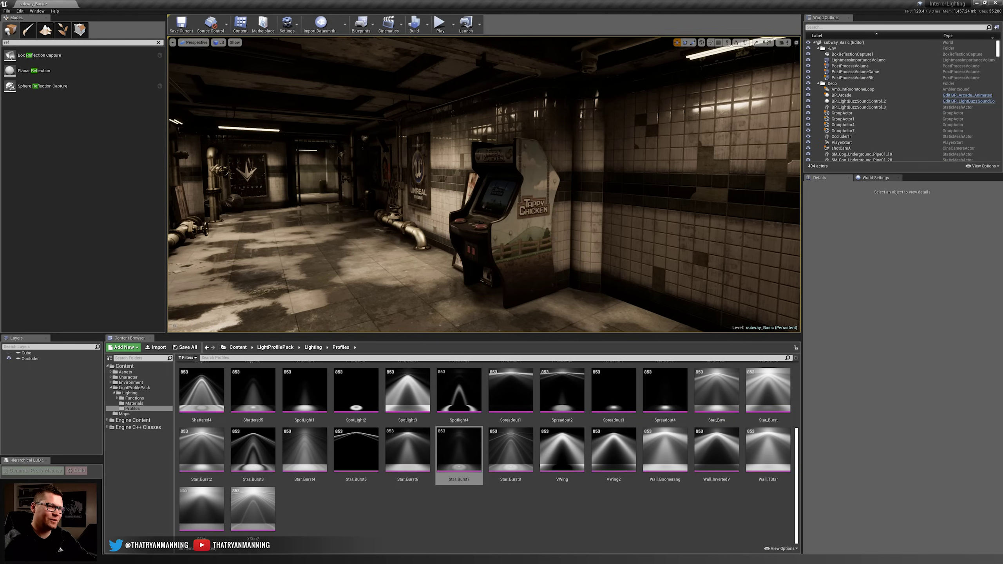
pyautogui.moveTo(642, 246); pyautogui.dragTo(644, 246, button='right')
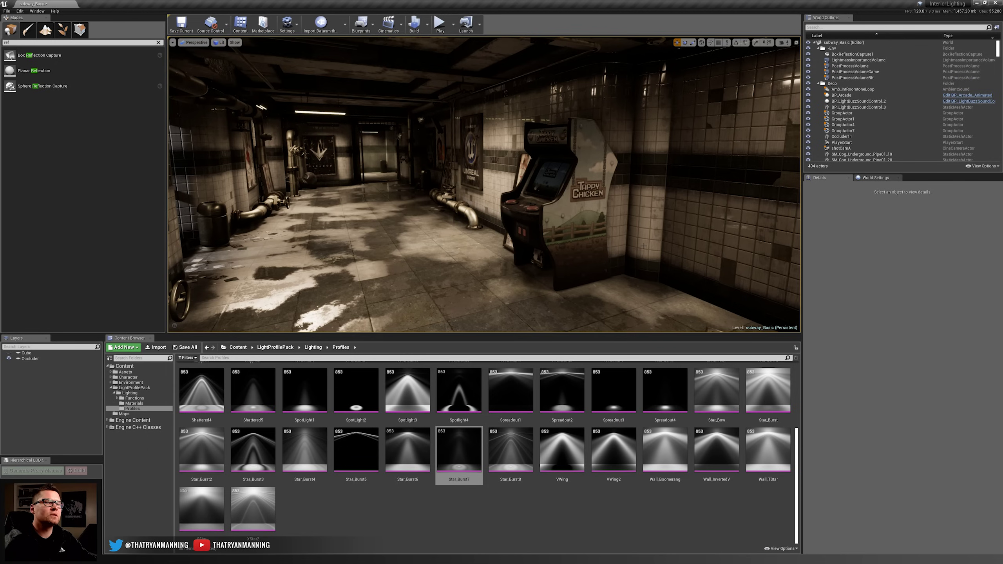
pyautogui.press('s')
pyautogui.moveTo(644, 246); pyautogui.dragTo(644, 247, button='right')
pyautogui.press('w')
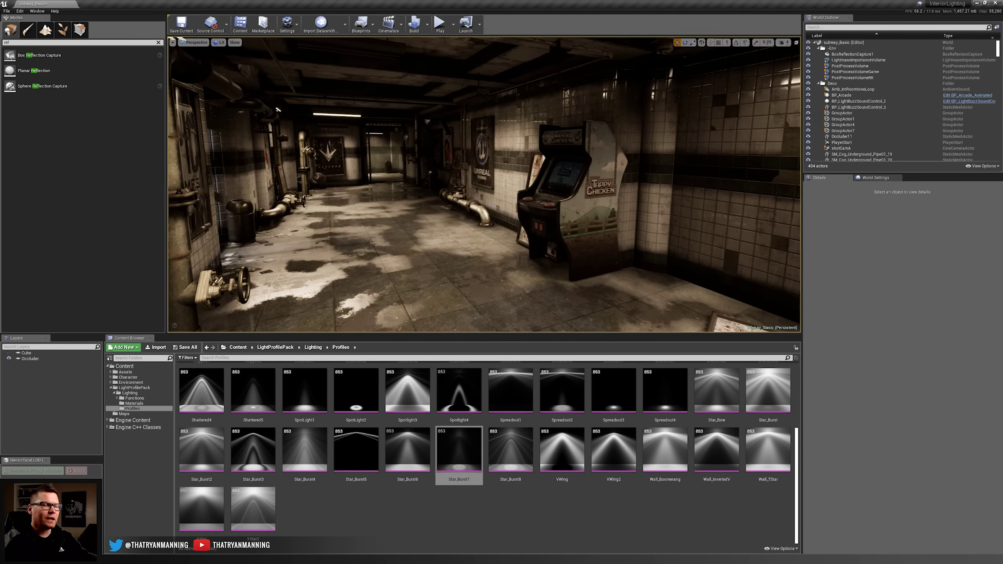
pyautogui.click(589, 221)
pyautogui.click(483, 158)
pyautogui.press('Escape')
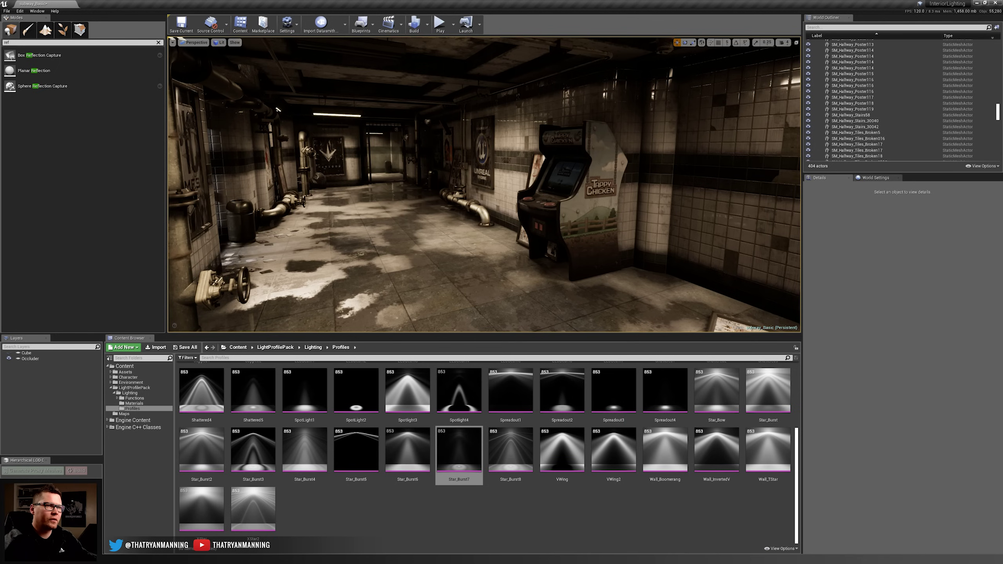
pyautogui.moveTo(485, 184); pyautogui.dragTo(461, 167, button='right')
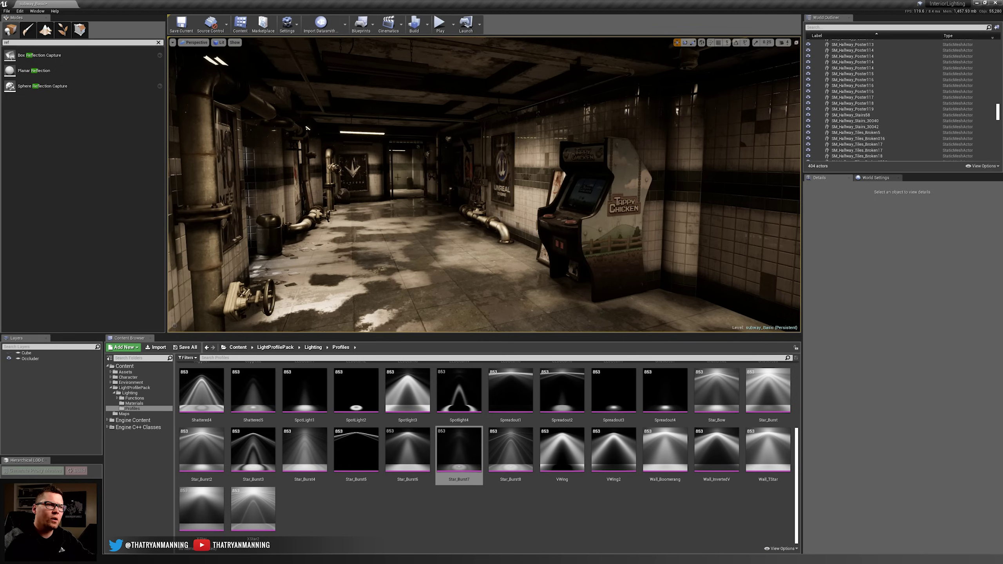
pyautogui.moveTo(397, 178); pyautogui.dragTo(419, 172, button='right')
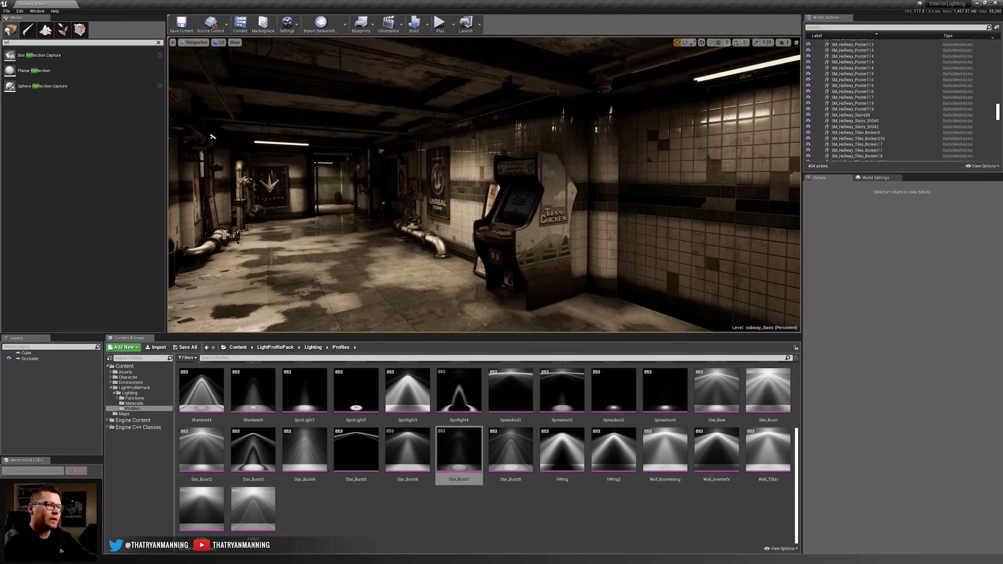
pyautogui.moveTo(485, 180); pyautogui.dragTo(470, 179, button='right')
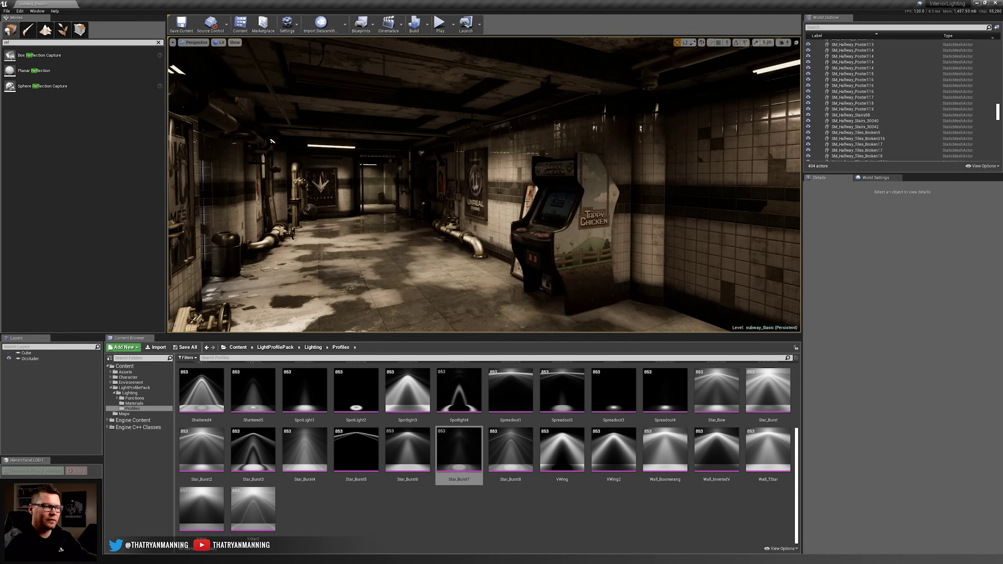
pyautogui.moveTo(457, 249); pyautogui.dragTo(628, 248, button='right')
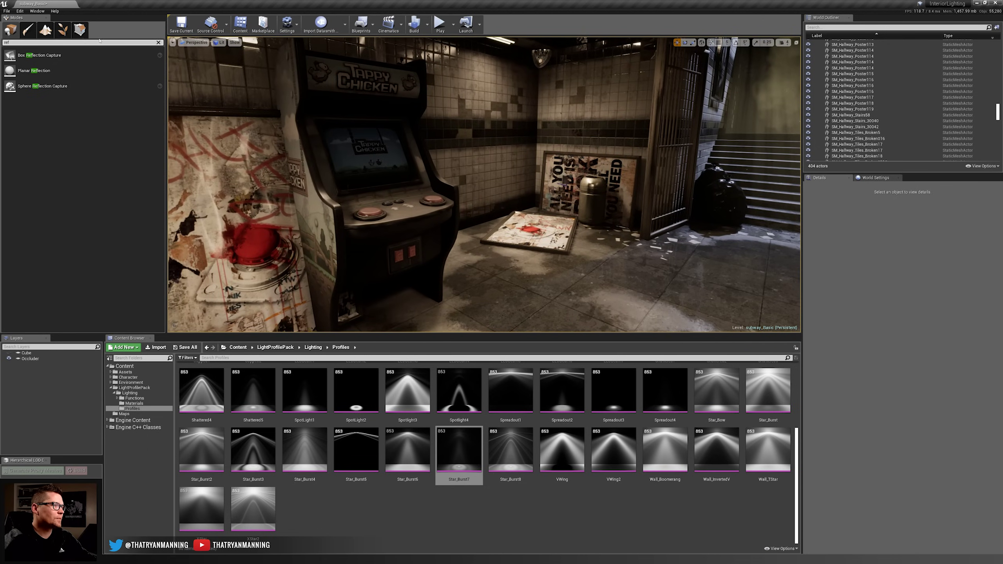
# - Add a Point Light in front of the arcade cabinet's screen and raise it to a height of about 163
pyautogui.click(159, 42)
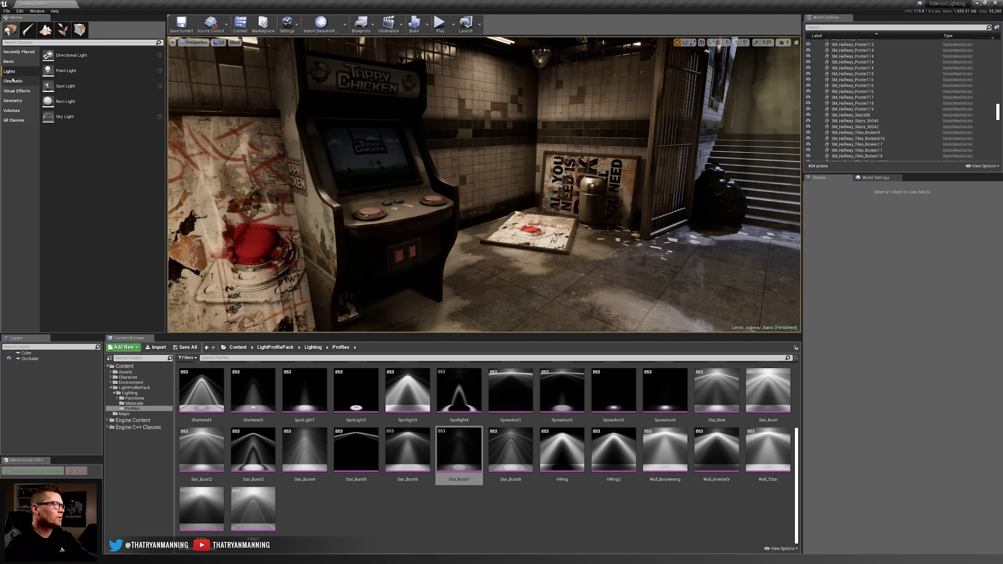
pyautogui.moveTo(71, 72); pyautogui.dragTo(417, 172)
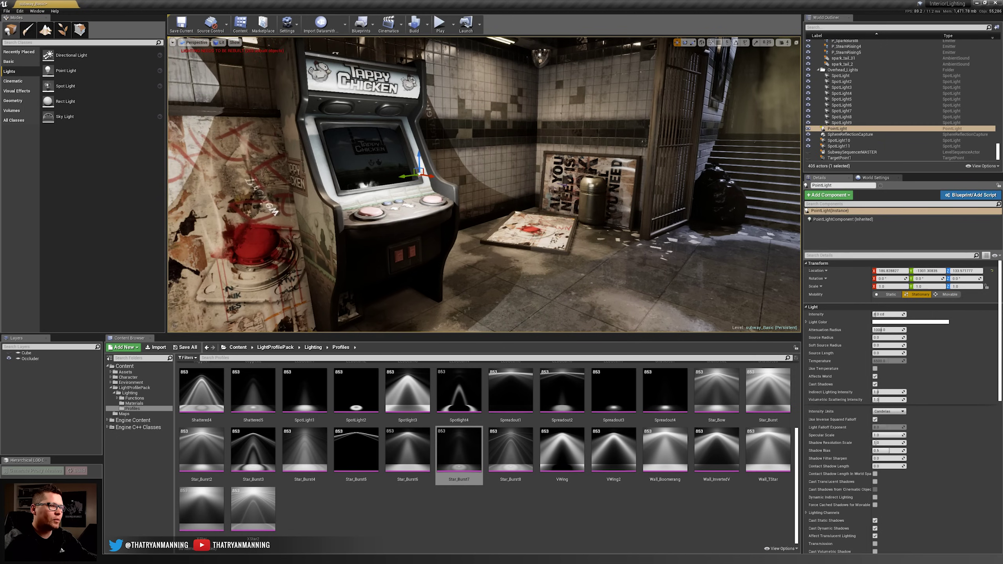
pyautogui.moveTo(416, 172); pyautogui.dragTo(450, 160, button='right')
pyautogui.moveTo(452, 196); pyautogui.dragTo(451, 155)
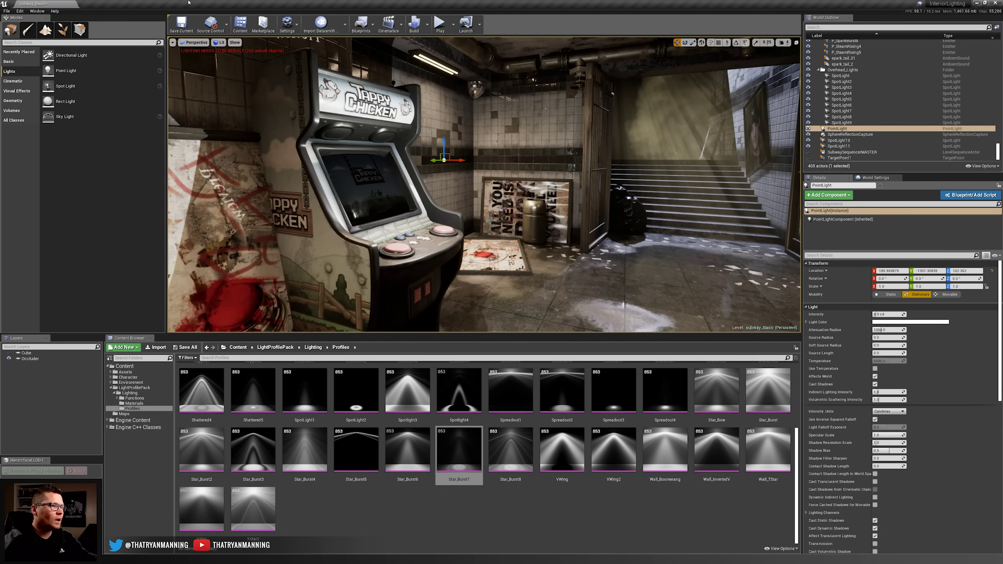
# - Turn off the Preview Shadows Indicator visualization in the viewport
pyautogui.click(235, 43)
pyautogui.moveTo(244, 216)
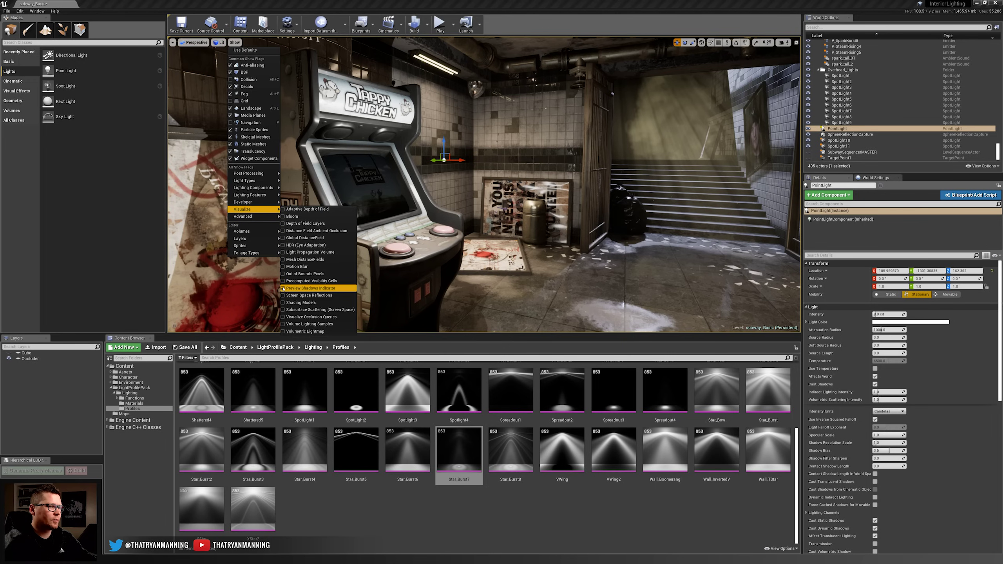
pyautogui.click(284, 289)
# - Show the actor icons, move the point light closer to the arcade cabinet's screen, and check its light from the hallway
pyautogui.moveTo(434, 197); pyautogui.dragTo(335, 193, button='right')
pyautogui.moveTo(463, 195); pyautogui.dragTo(437, 208)
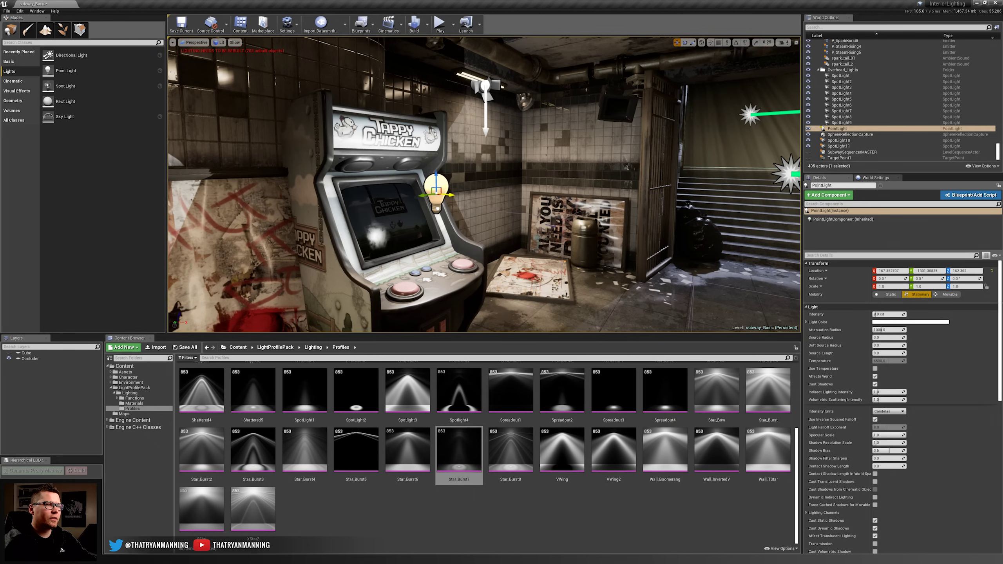
pyautogui.moveTo(438, 209); pyautogui.dragTo(277, 201, button='right')
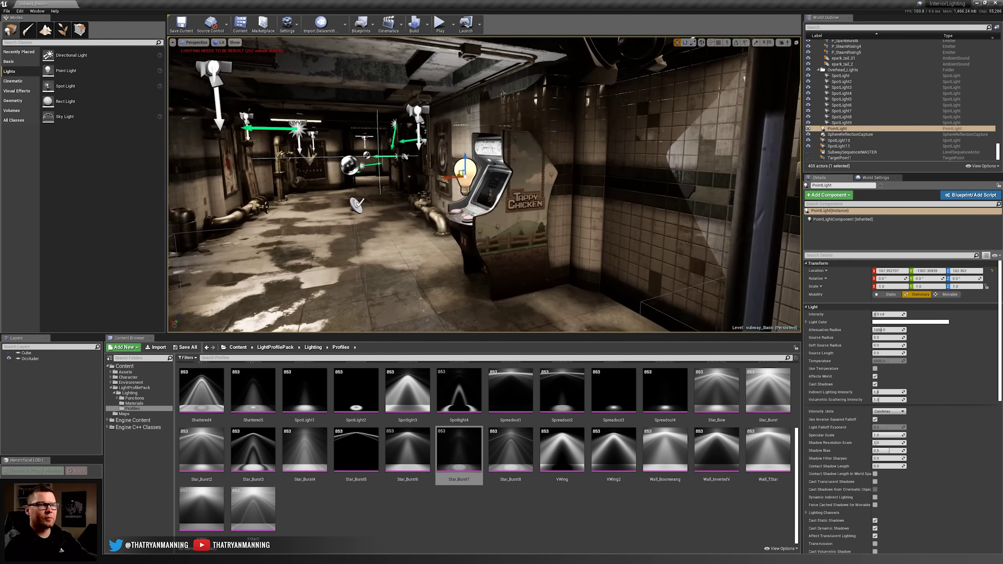
pyautogui.moveTo(600, 188); pyautogui.dragTo(610, 184, button='right')
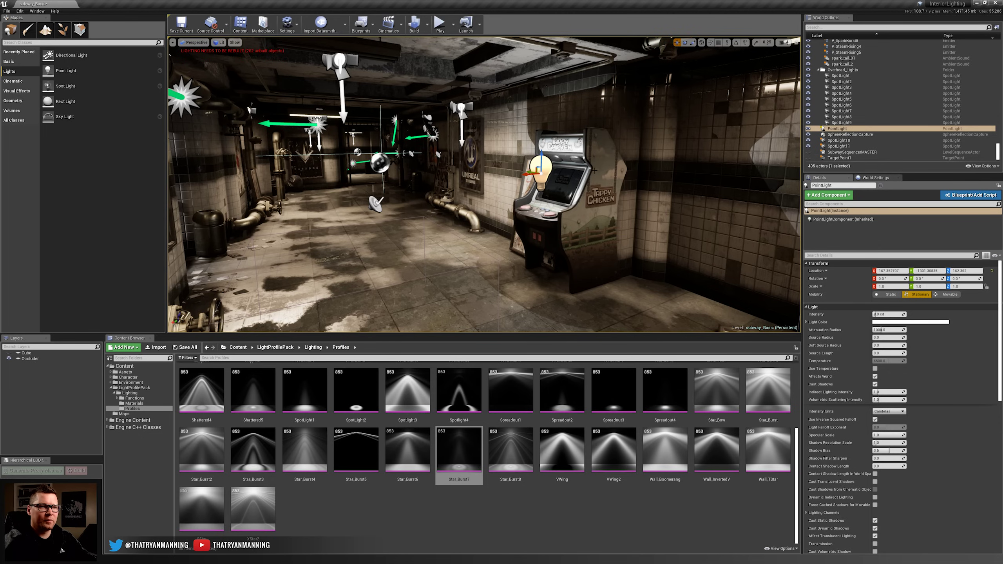
pyautogui.press('f')
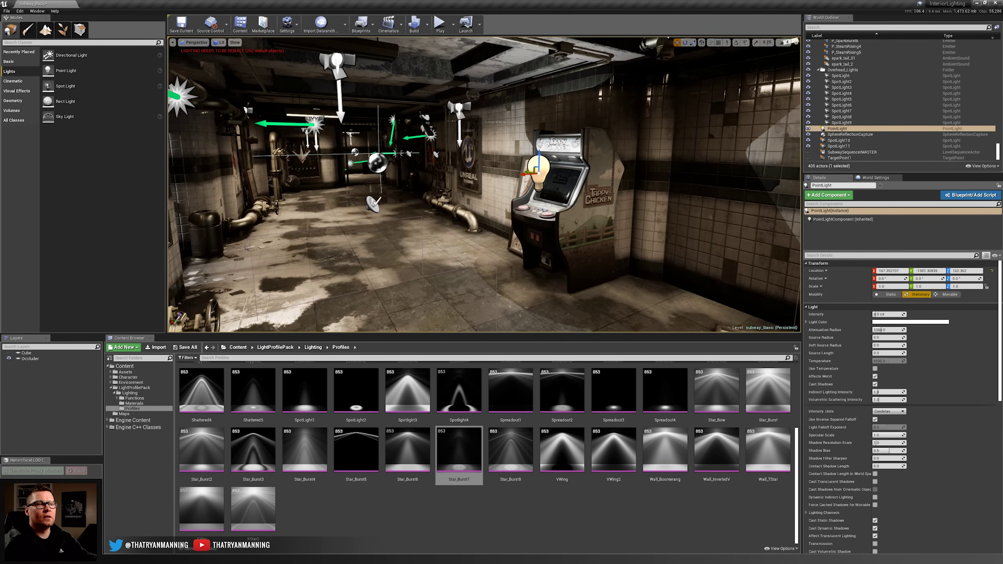
pyautogui.press('s')
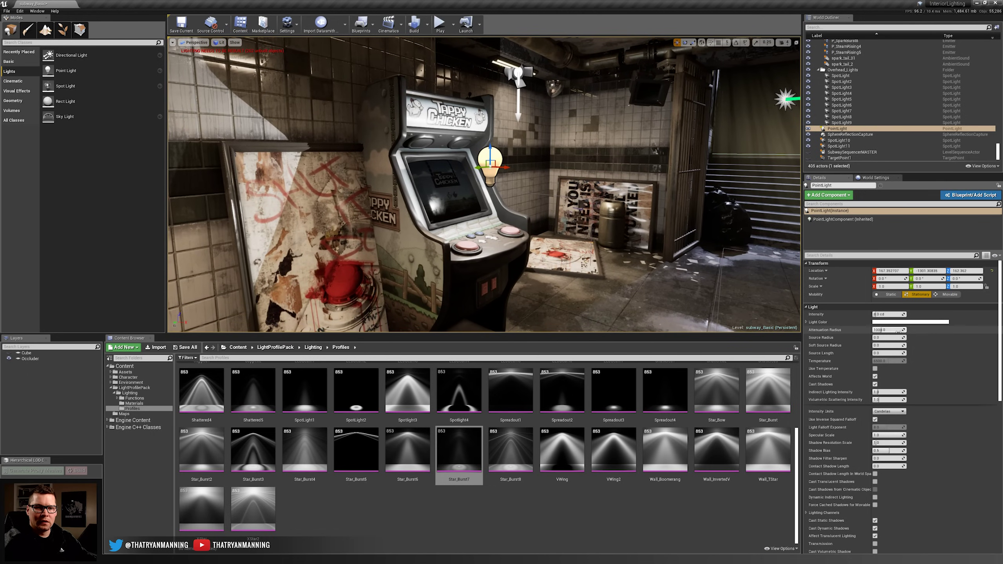
# - Reduce the point light's attenuation radius and raise the light to a height of about 176 in front of the arcade cabinet
pyautogui.moveTo(889, 330); pyautogui.dragTo(876, 330)
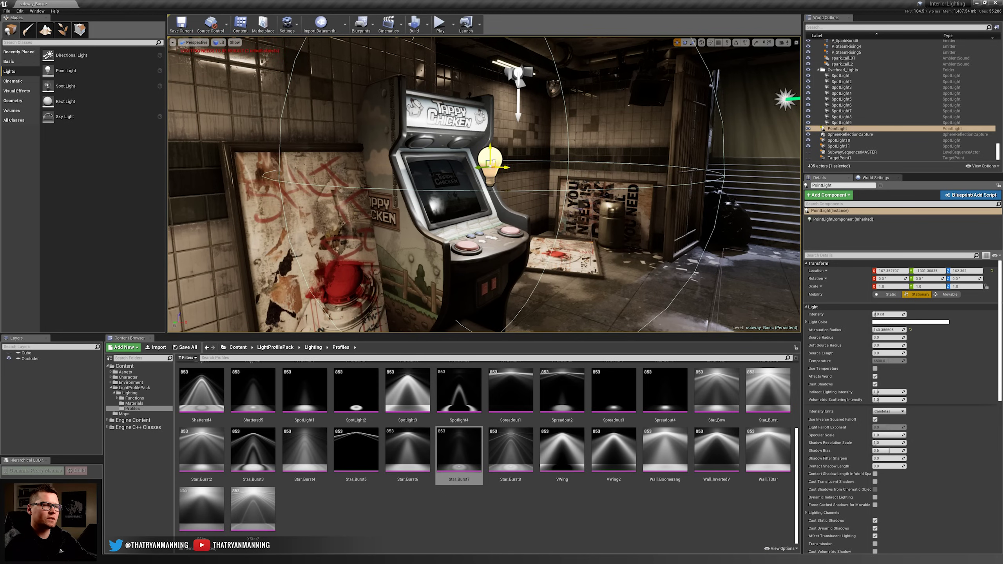
pyautogui.moveTo(494, 162); pyautogui.dragTo(520, 146)
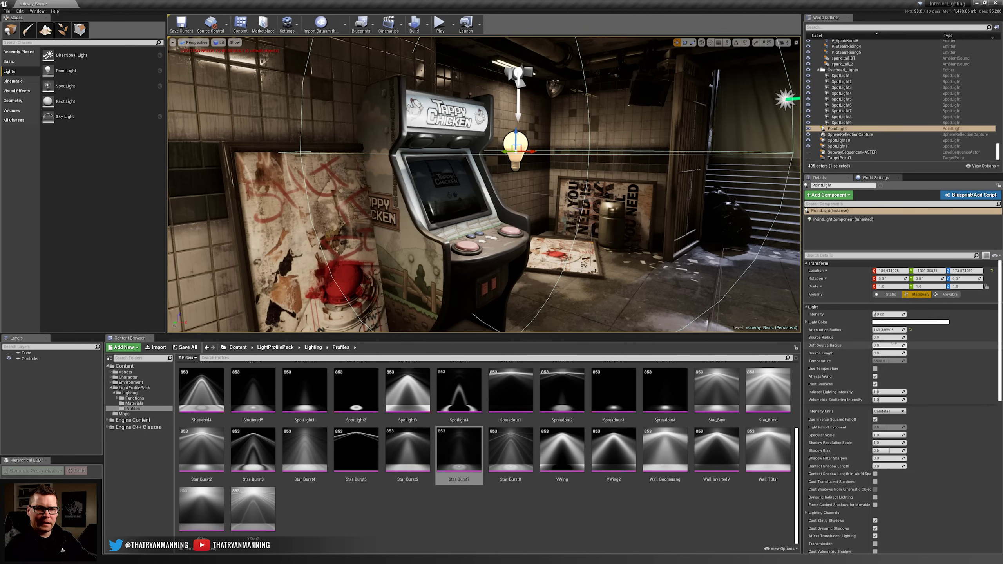
pyautogui.moveTo(535, 137); pyautogui.dragTo(419, 137, button='right')
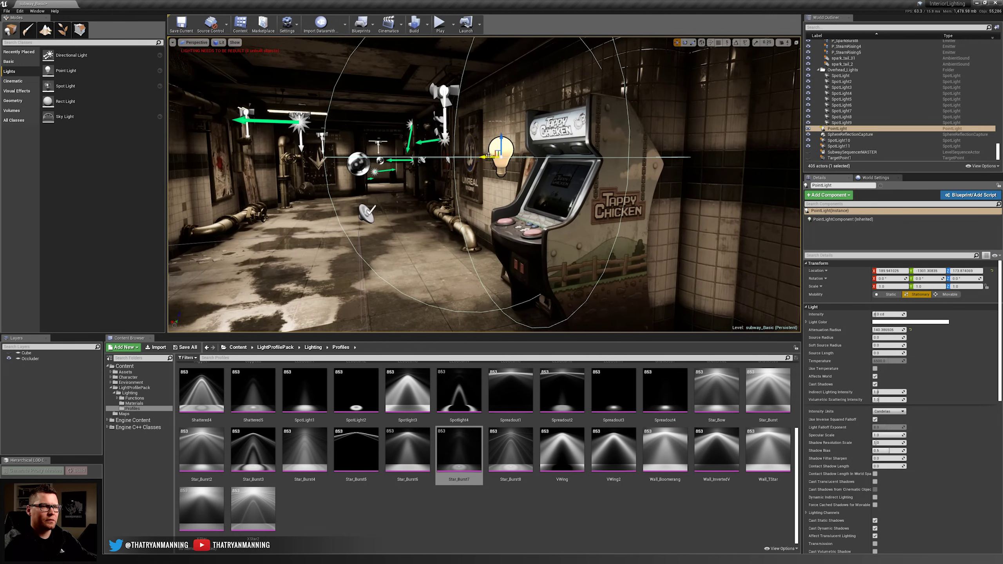
pyautogui.moveTo(497, 152); pyautogui.dragTo(499, 151)
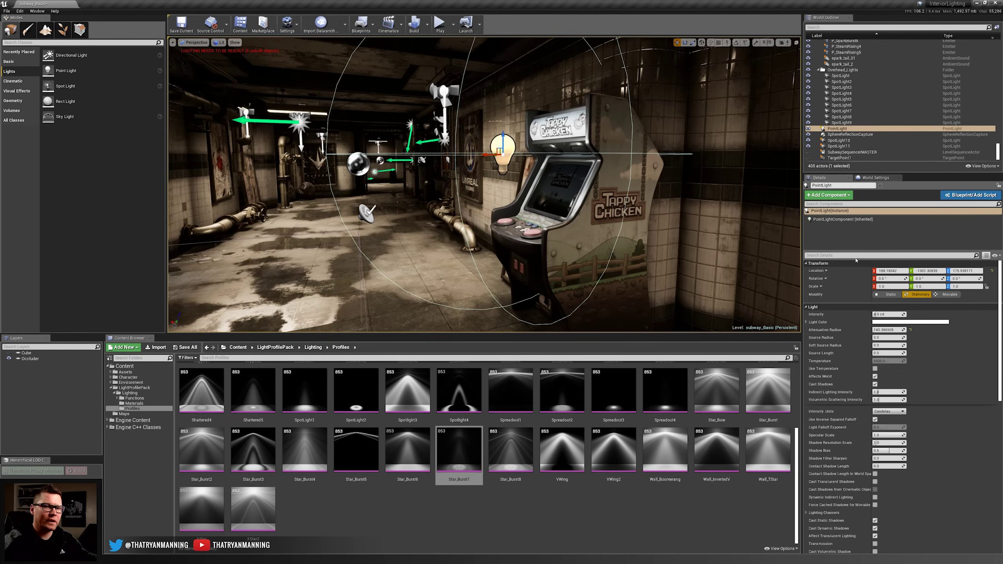
# - Enable Use Temperature on the point light with a warm temperature and nudge the light nearer to the arcade cabinet
pyautogui.click(875, 369)
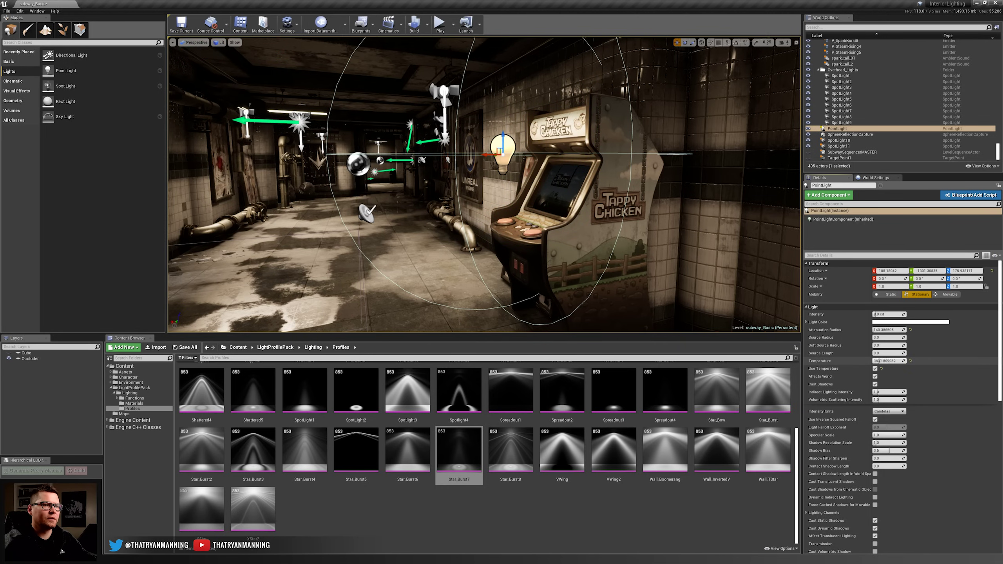
pyautogui.moveTo(499, 151); pyautogui.dragTo(501, 151)
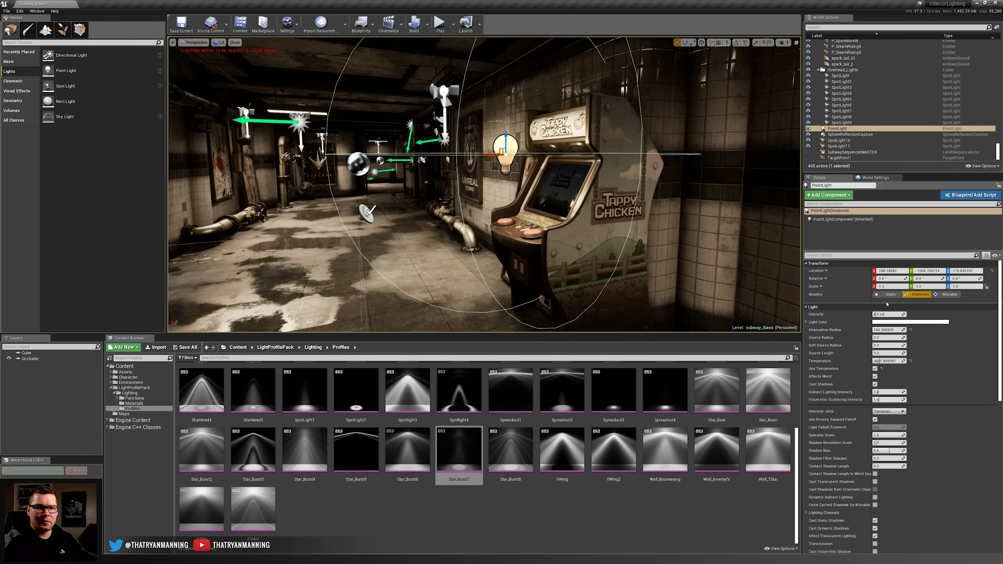
# - Try intensities of 4 and 2 on the arcade cabinet's point light, and settle on an intensity of 1
pyautogui.write('4')
pyautogui.press('Return')
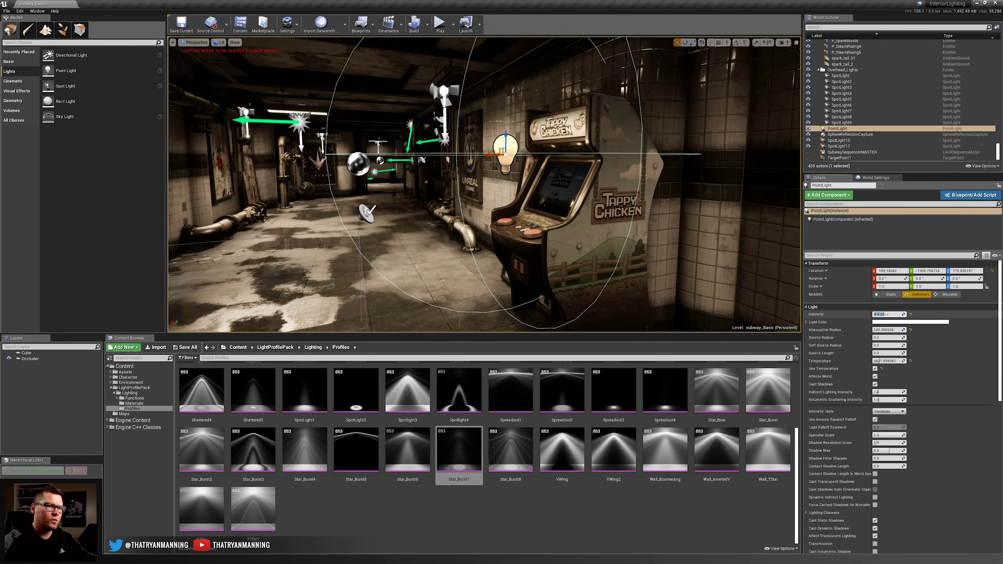
pyautogui.write('2')
pyautogui.press('Return')
pyautogui.write('1')
pyautogui.press('Return')
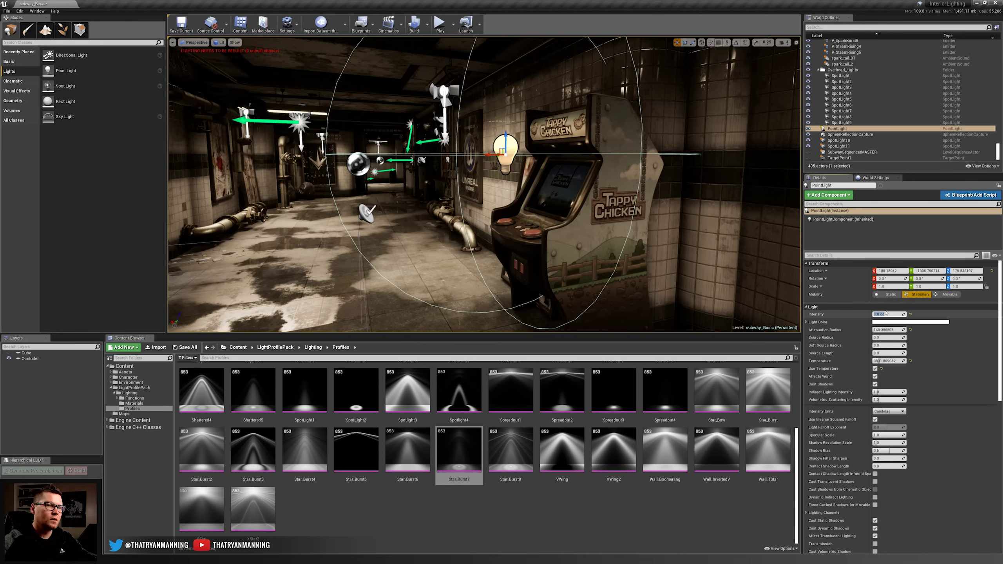
# - Hide the actor icons and compare the arcade cabinet with the point light's Affects World off and on
pyautogui.press('s')
pyautogui.moveTo(593, 205); pyautogui.dragTo(545, 197, button='right')
pyautogui.press('w')
pyautogui.press('g')
pyautogui.press('s')
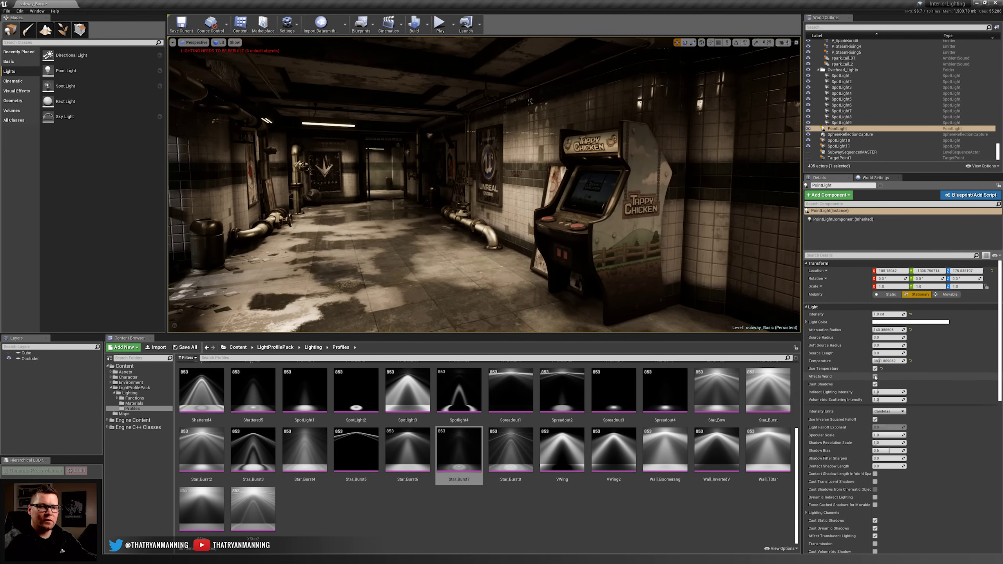
pyautogui.click(875, 377)
pyautogui.click(875, 377)
pyautogui.click(875, 377)
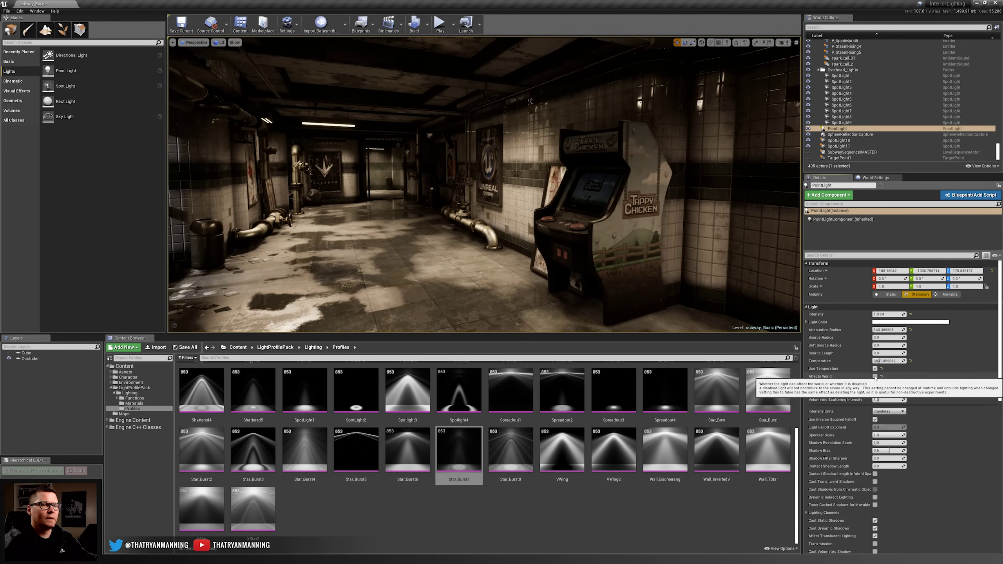
pyautogui.click(876, 377)
pyautogui.moveTo(593, 221); pyautogui.dragTo(595, 224, button='right')
pyautogui.press('s')
pyautogui.press('w')
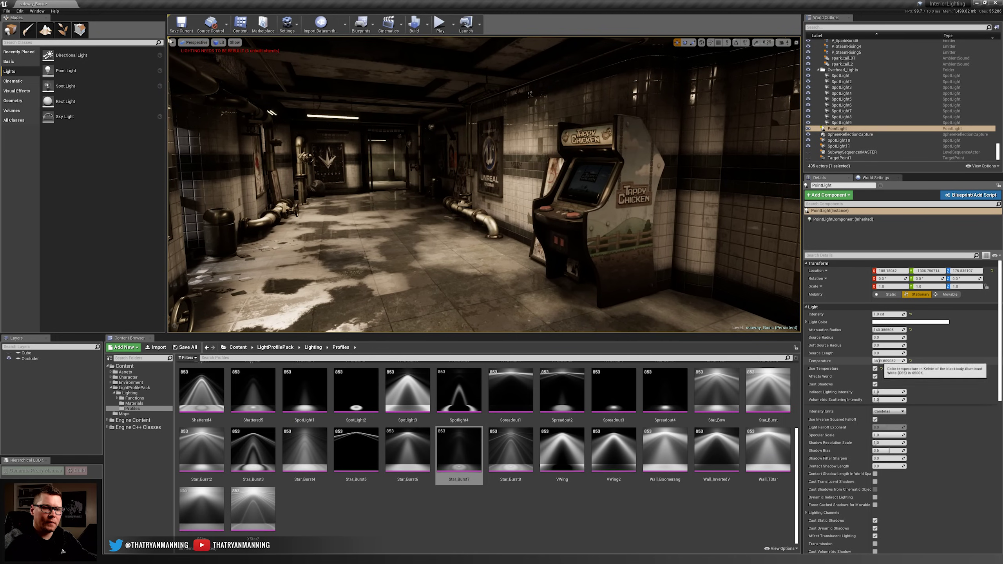
# - Raise the point light's temperature to about 6200 and compare the result by toggling Affects World off and on
pyautogui.moveTo(881, 362); pyautogui.dragTo(890, 362)
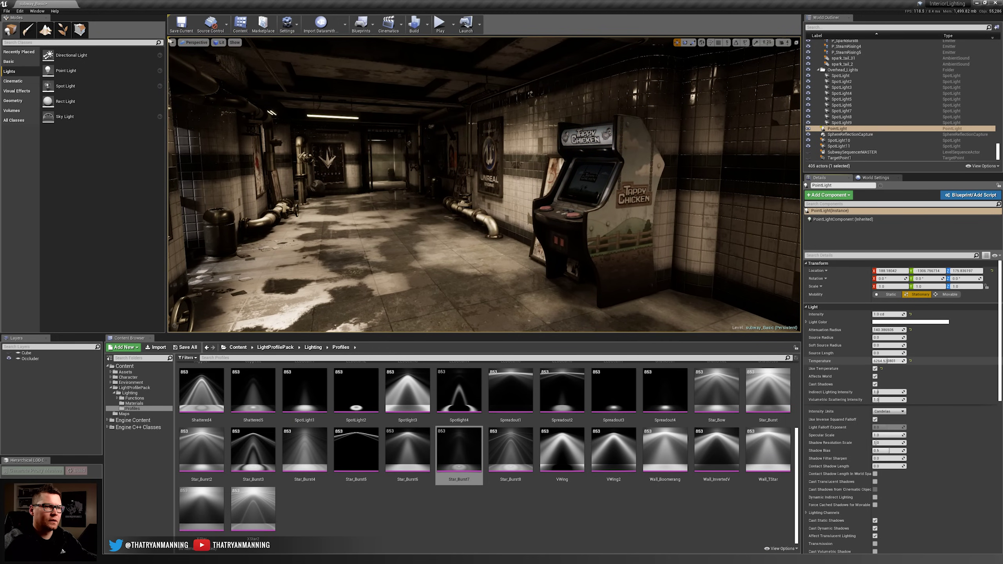
pyautogui.click(875, 376)
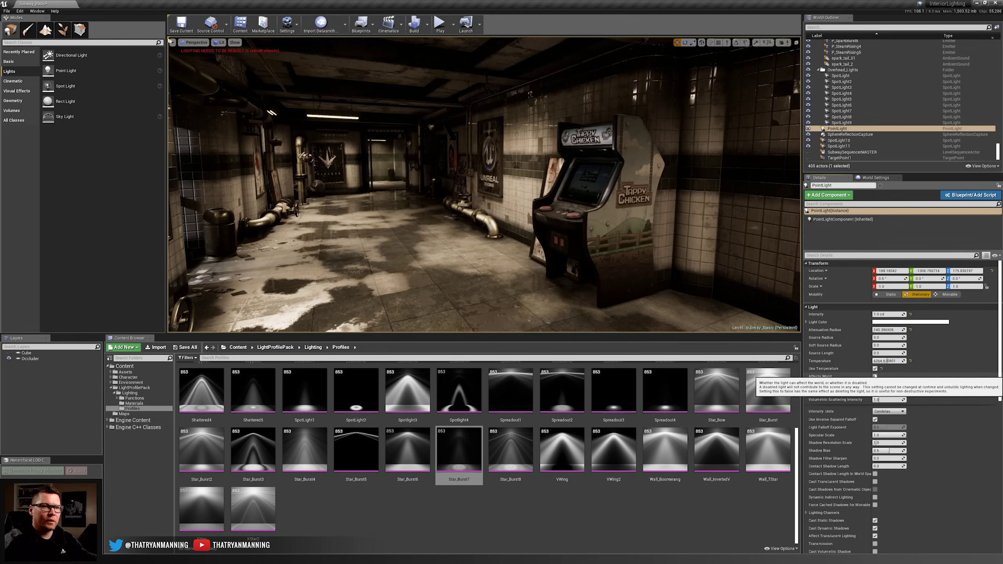
pyautogui.click(875, 377)
pyautogui.moveTo(711, 277); pyautogui.dragTo(711, 277, button='right')
pyautogui.press('s')
pyautogui.press('s')
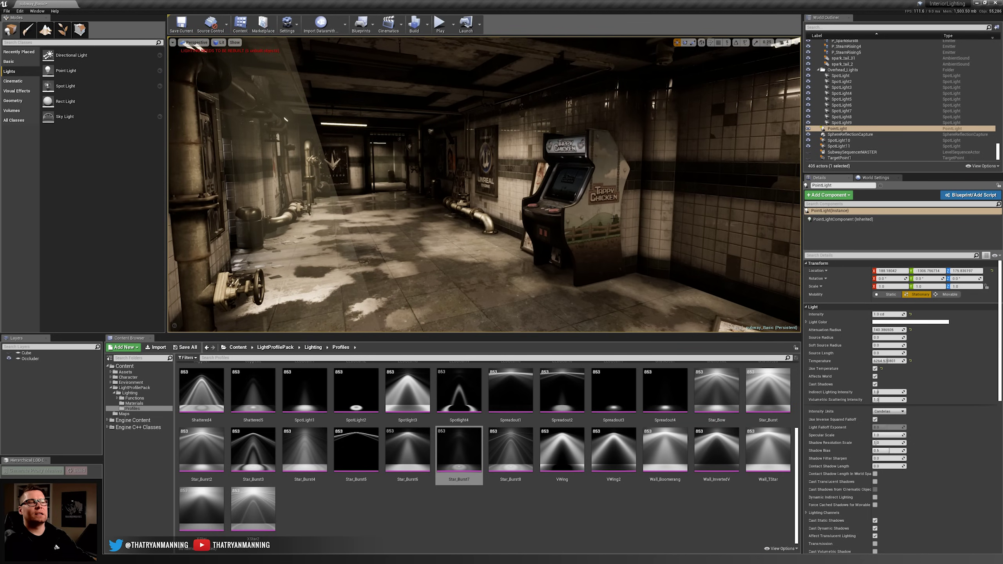
# - Deselect the point light and examine the hallway lighting from several positions along the corridor
pyautogui.press('w')
pyautogui.moveTo(612, 220); pyautogui.dragTo(585, 215, button='right')
pyautogui.press('w')
pyautogui.press('g')
pyautogui.press('Escape')
pyautogui.press('w')
pyautogui.press('g')
pyautogui.press('s')
pyautogui.press('s')
pyautogui.press('w')
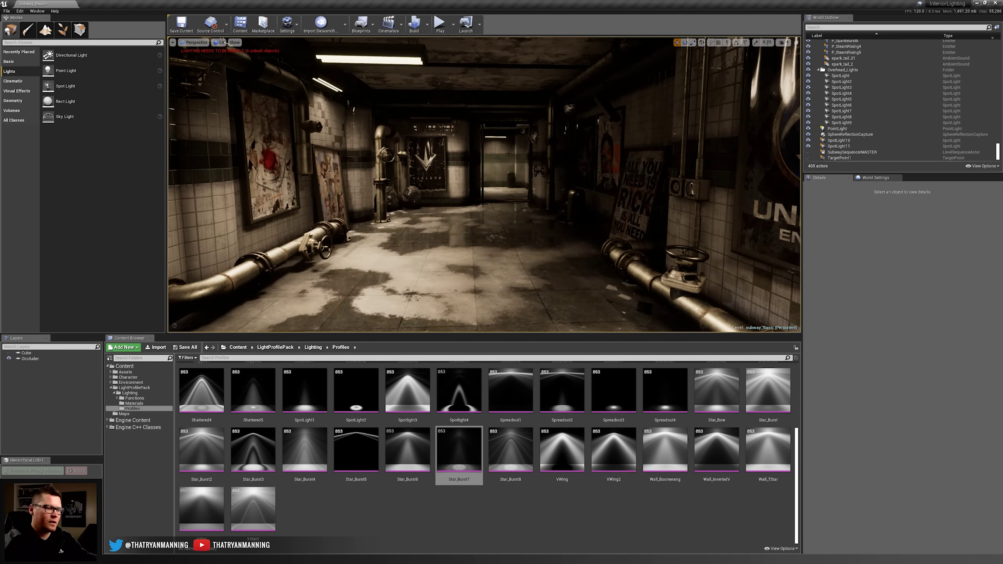
# - Review the settings of the overhead spot light at the hallway's far end, and examine the ceiling, arcade cabinet and dark far corner
pyautogui.press('g')
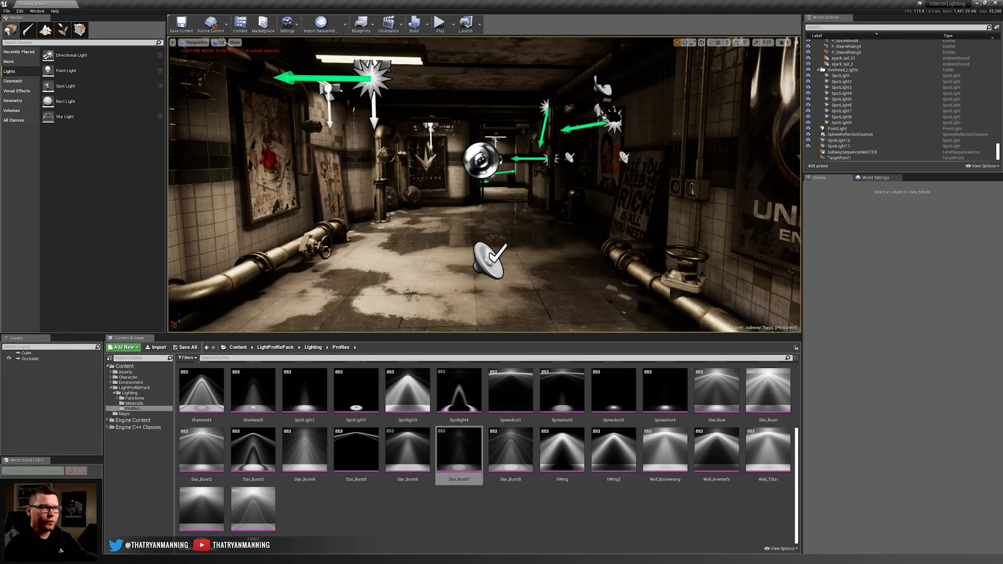
pyautogui.click(496, 138)
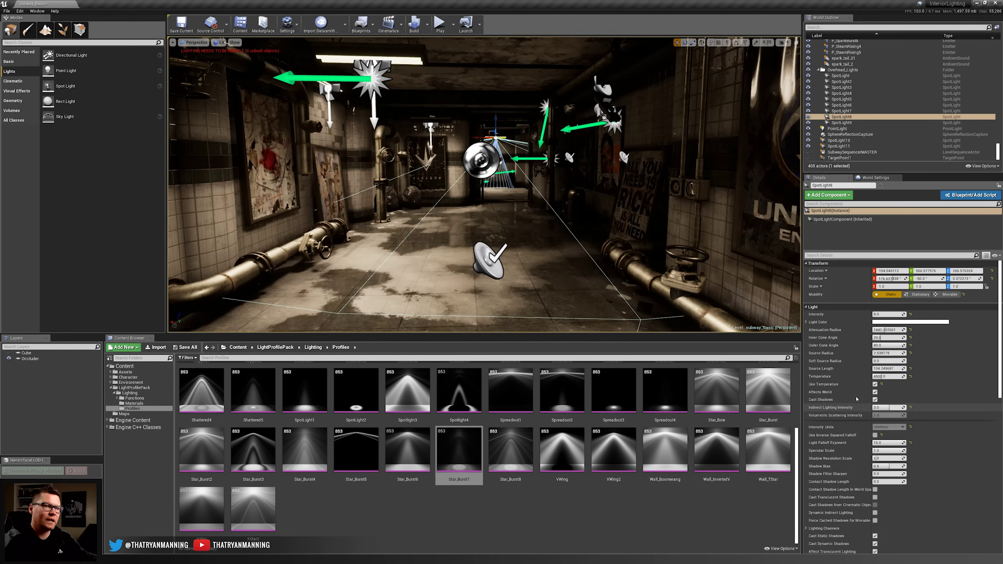
pyautogui.moveTo(494, 190); pyautogui.dragTo(480, 185, button='right')
pyautogui.press('g')
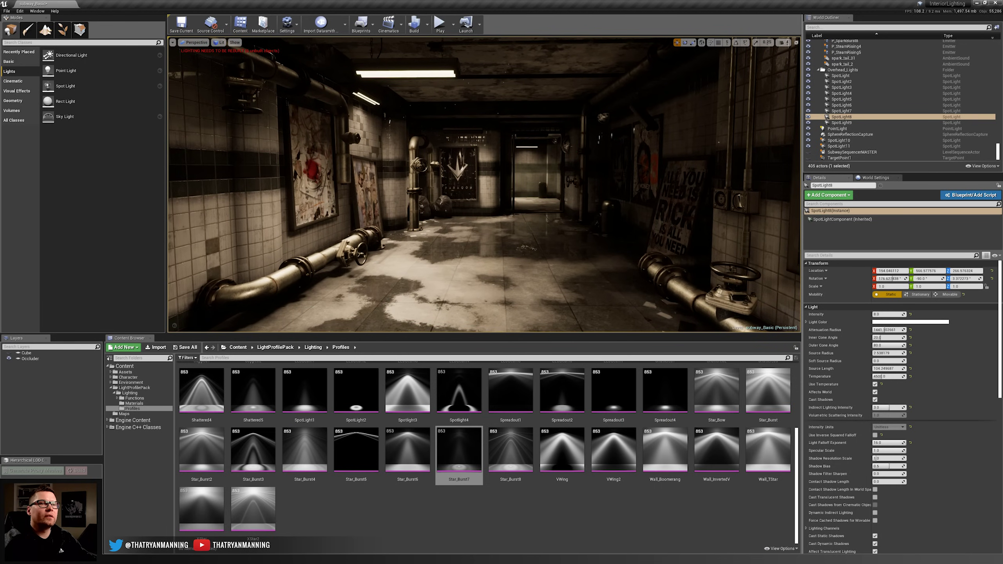
pyautogui.press('w')
pyautogui.moveTo(480, 185); pyautogui.dragTo(490, 167, button='right')
pyautogui.press('s')
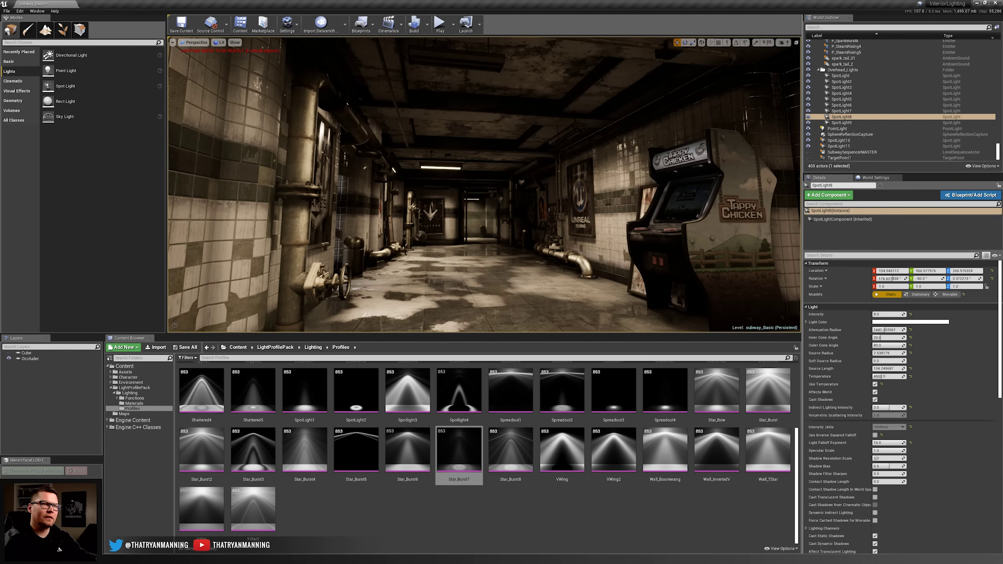
pyautogui.moveTo(489, 167); pyautogui.dragTo(510, 124, button='right')
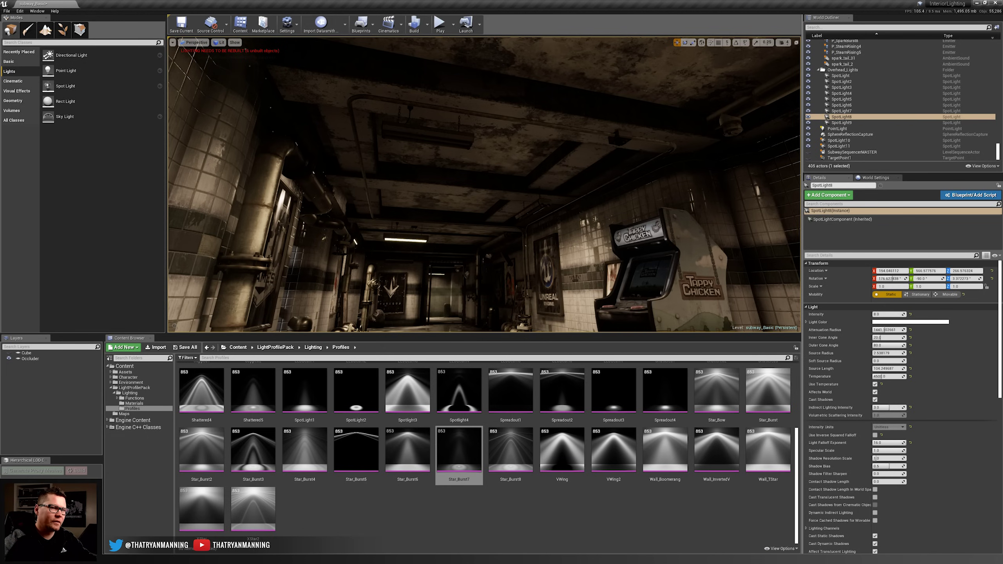
pyautogui.press('w')
pyautogui.moveTo(489, 178); pyautogui.dragTo(505, 228, button='right')
pyautogui.press('w')
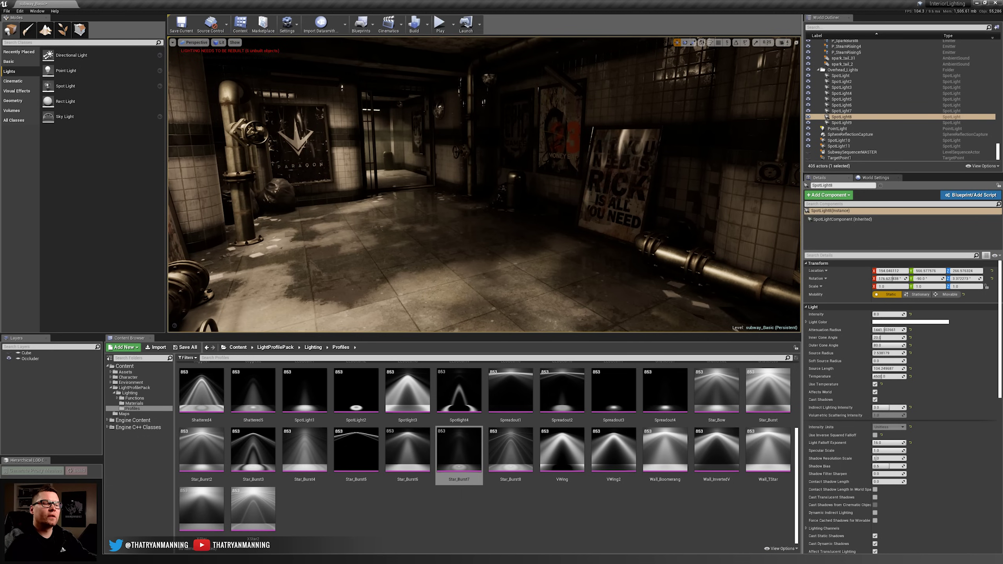
# - Add a second Point Light at the hallway's far end and move it near the Epic Games poster wall
pyautogui.moveTo(81, 73); pyautogui.dragTo(477, 120)
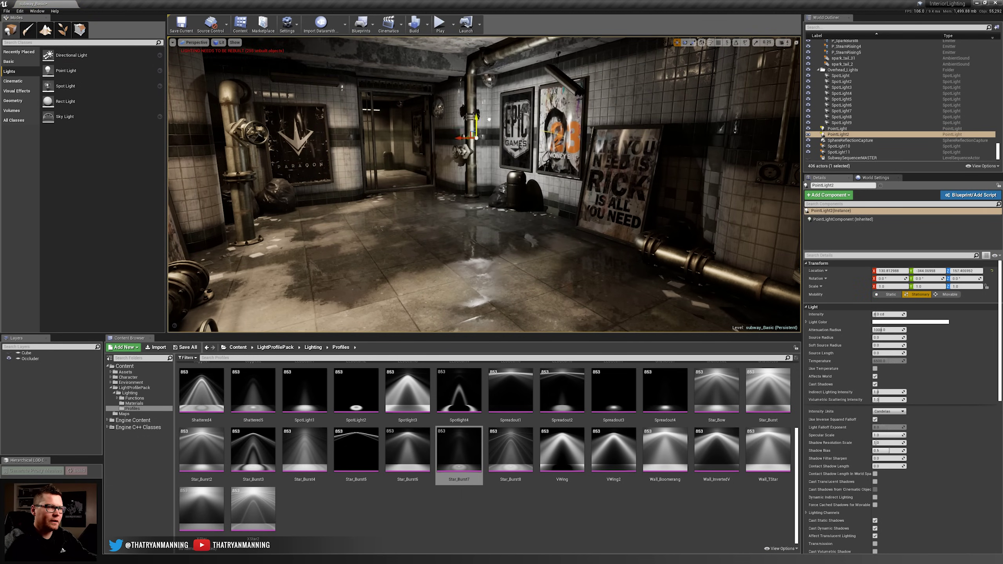
pyautogui.press('w')
pyautogui.press('a')
pyautogui.moveTo(600, 146); pyautogui.dragTo(660, 142, button='right')
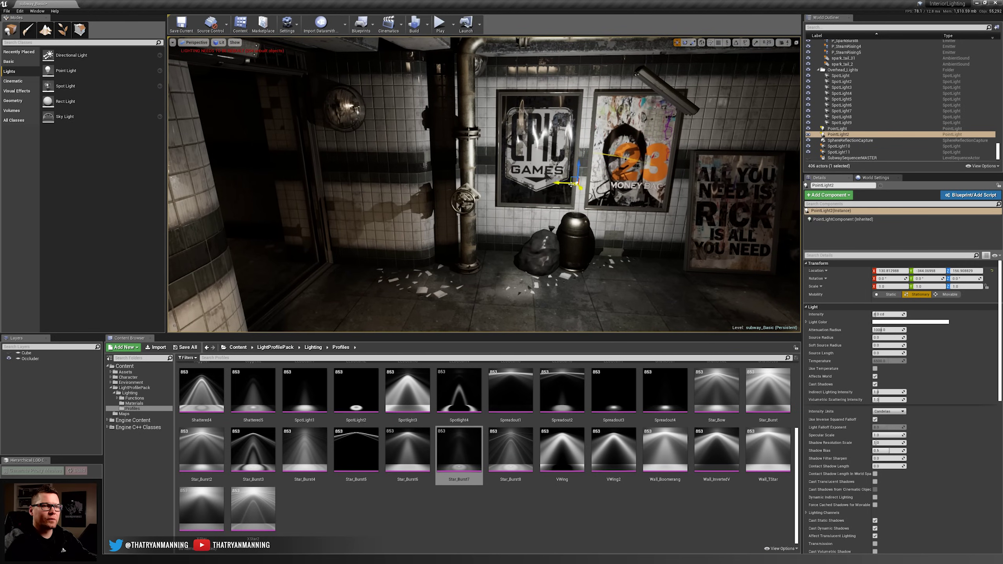
pyautogui.moveTo(572, 185)
pyautogui.mouseDown()
pyautogui.moveTo(595, 205)
pyautogui.moveTo(563, 201)
pyautogui.mouseUp()
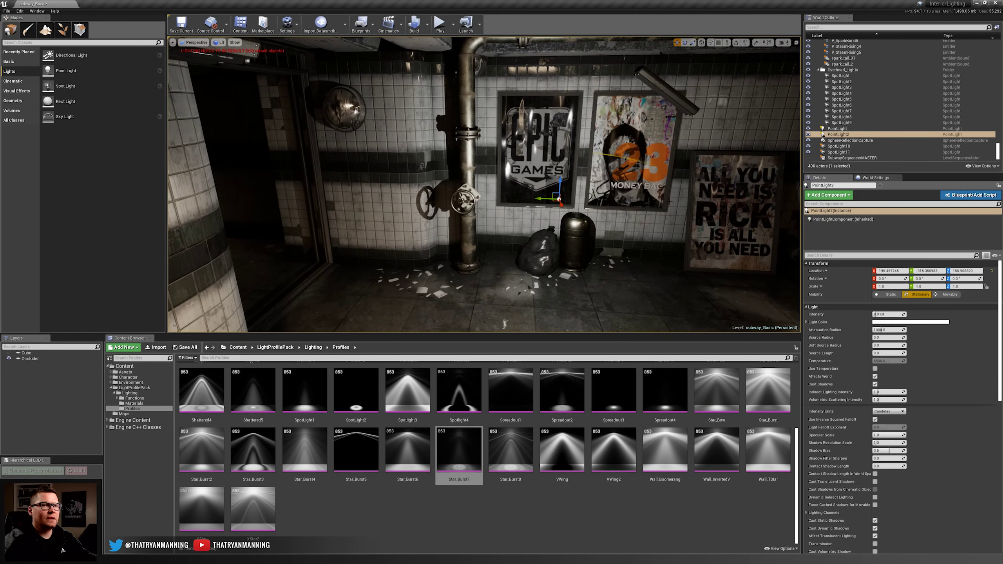
# - Check the second point light from down the hallway and adjust its position along the X axis
pyautogui.press('d')
pyautogui.moveTo(670, 202); pyautogui.dragTo(599, 200, button='right')
pyautogui.press('w')
pyautogui.press('a')
pyautogui.press('s')
pyautogui.press('q')
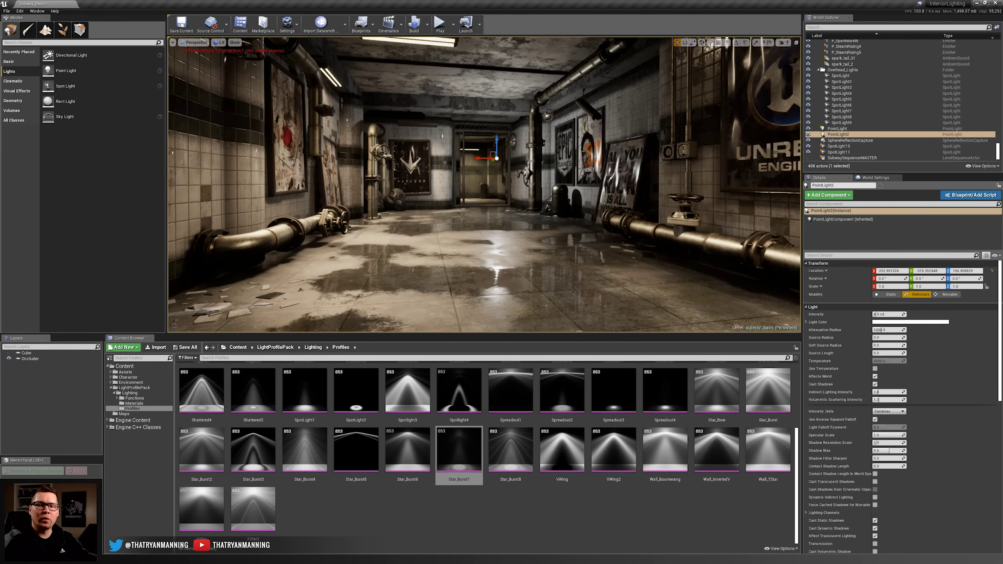
pyautogui.press('w')
pyautogui.moveTo(393, 127); pyautogui.dragTo(448, 134, button='right')
pyautogui.press('s')
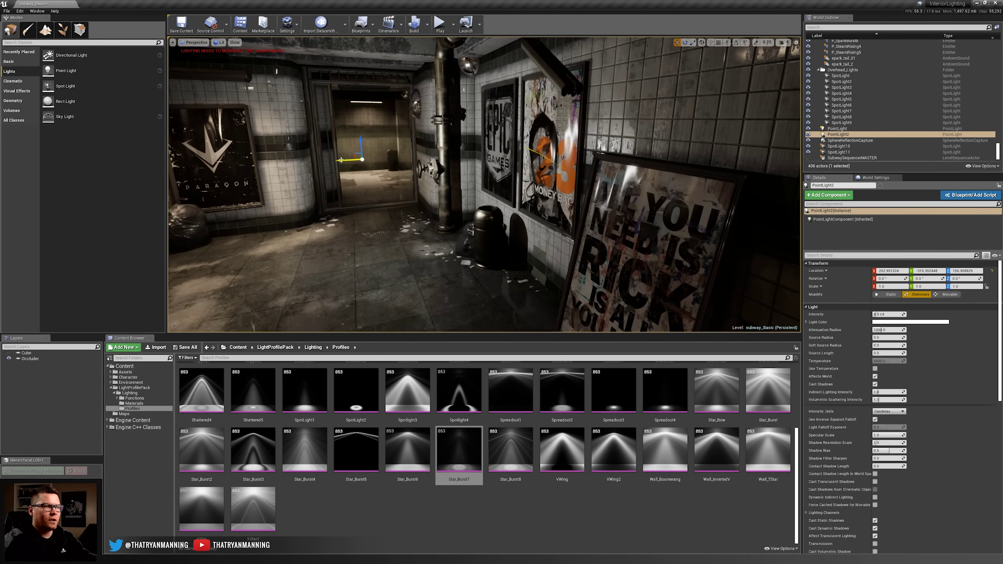
pyautogui.moveTo(341, 159)
pyautogui.mouseDown()
pyautogui.moveTo(367, 160)
pyautogui.moveTo(345, 160)
pyautogui.mouseUp()
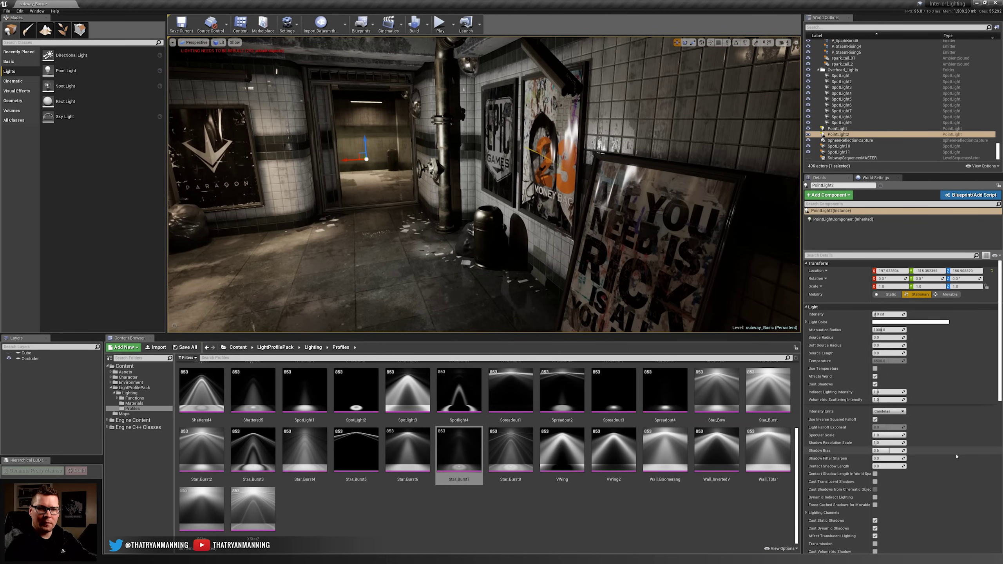
# - Set the second point light's Soft Source Radius to 150 and check its highlights on the wet floor and posters
pyautogui.moveTo(888, 346)
pyautogui.mouseDown()
pyautogui.moveTo(899, 345)
pyautogui.moveTo(877, 346)
pyautogui.mouseUp()
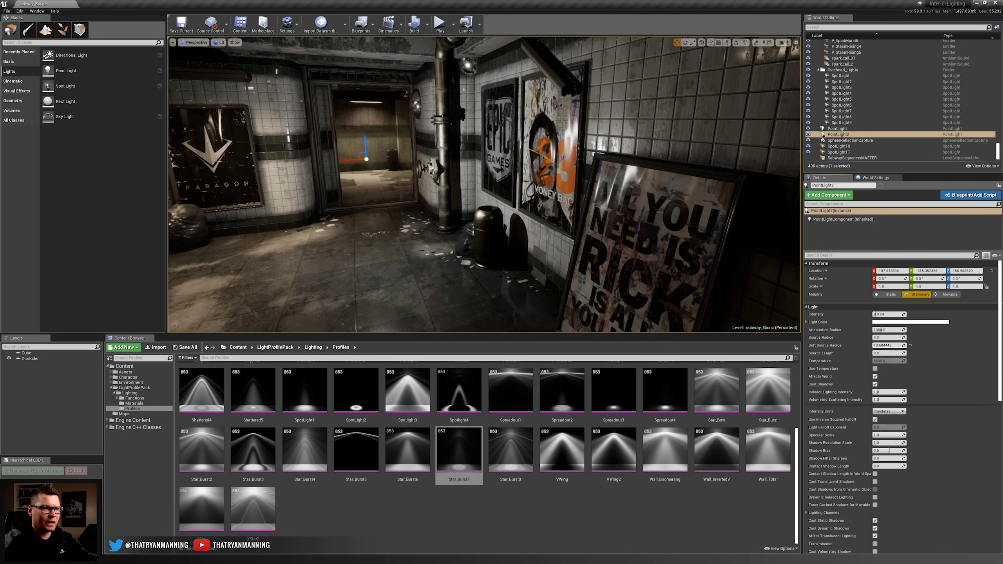
pyautogui.moveTo(734, 297); pyautogui.dragTo(741, 324, button='right')
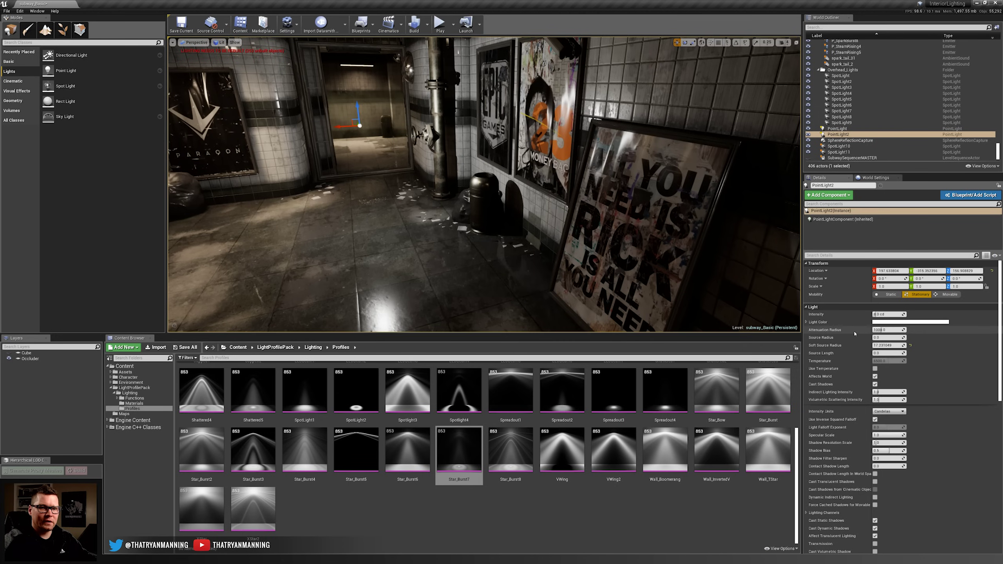
pyautogui.moveTo(882, 346); pyautogui.dragTo(887, 345)
pyautogui.click(881, 345)
pyautogui.write('150.0')
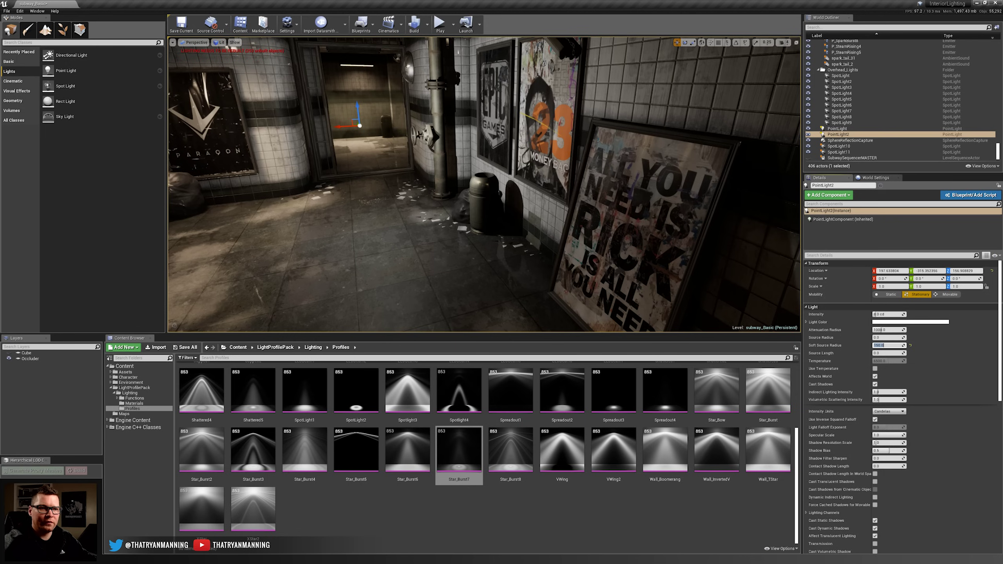
pyautogui.press('s')
pyautogui.moveTo(494, 246); pyautogui.dragTo(489, 214, button='right')
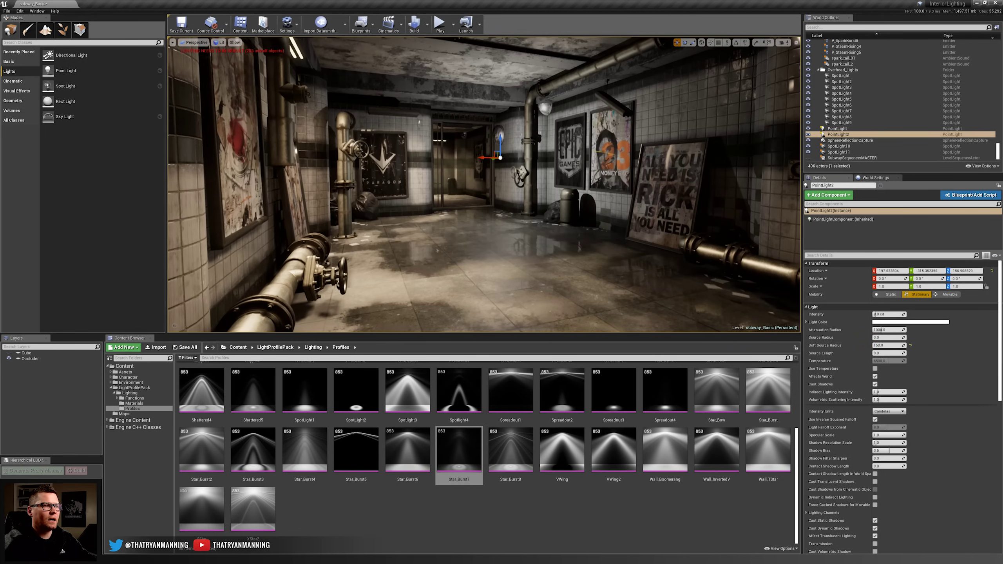
pyautogui.press('w')
pyautogui.moveTo(553, 237); pyautogui.dragTo(550, 217, button='right')
# - Show the actor icons and look up the color temperature of the nearest overhead spot light
pyautogui.press('g')
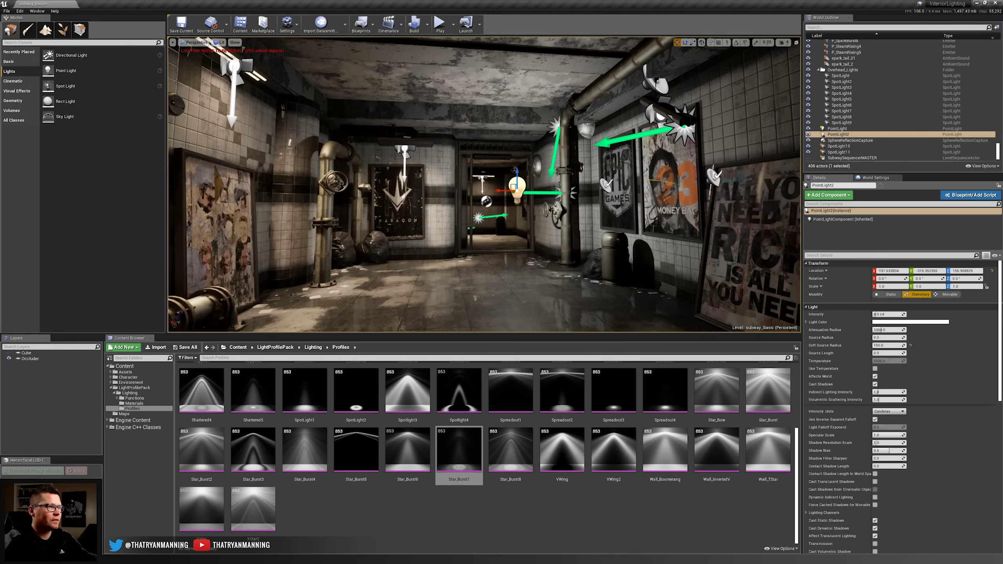
pyautogui.click(236, 67)
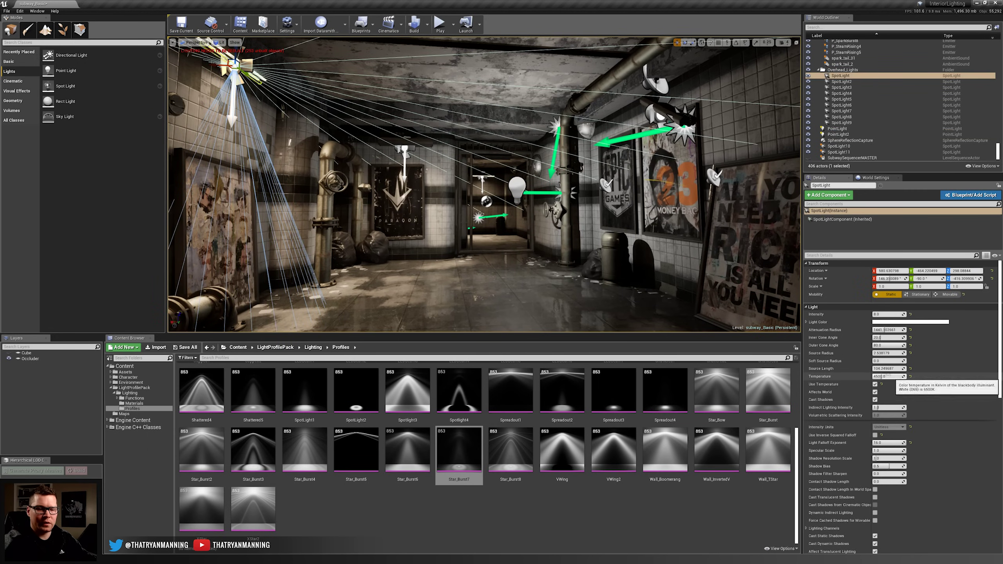
pyautogui.moveTo(593, 197); pyautogui.dragTo(620, 203, button='right')
# - Enable Use Temperature on the second point light at the hallway's far end and set its temperature to 4500
pyautogui.click(471, 172)
pyautogui.press('a')
pyautogui.moveTo(471, 173); pyautogui.dragTo(482, 179, button='right')
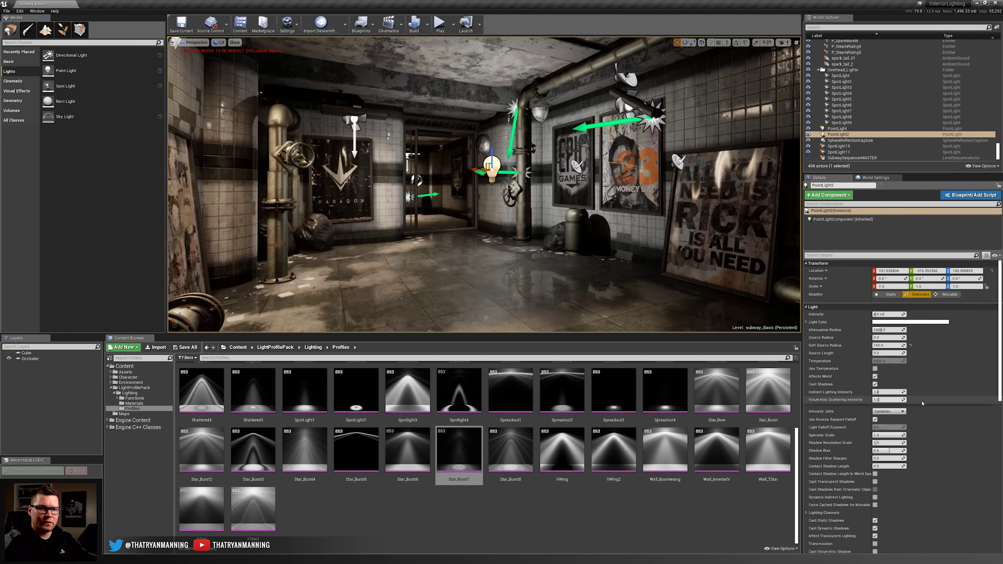
pyautogui.click(875, 369)
pyautogui.click(887, 361)
pyautogui.write('4')
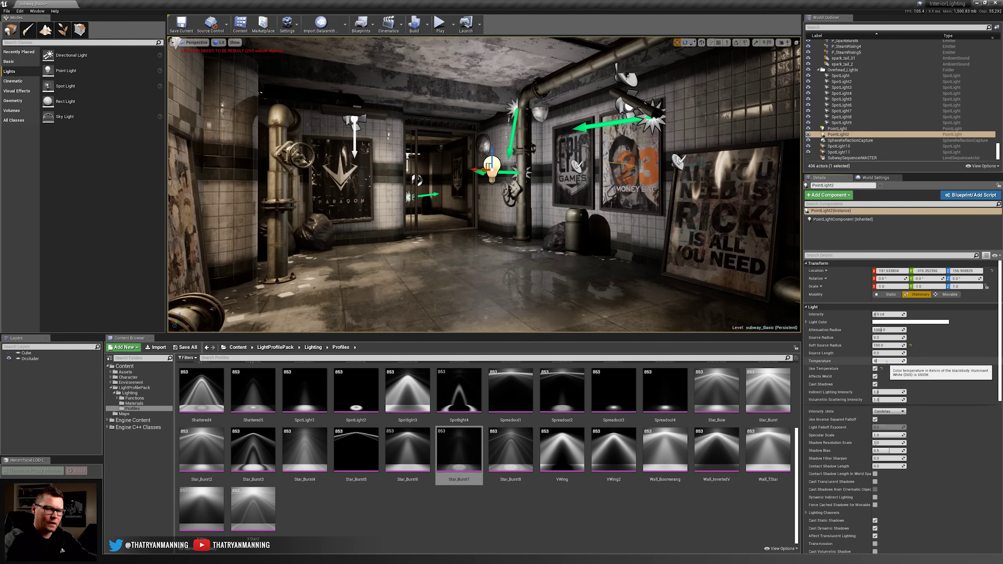
# - Check the second point light's warmer glow without the actor icons and shift the light slightly along the Y axis
pyautogui.moveTo(513, 198)
pyautogui.mouseDown(button='right')
pyautogui.moveTo(530, 197)
pyautogui.moveTo(519, 206)
pyautogui.moveTo(519, 190)
pyautogui.mouseUp(button='right')
pyautogui.press('w')
pyautogui.press('s')
pyautogui.press('g')
pyautogui.press('s')
pyautogui.press('g')
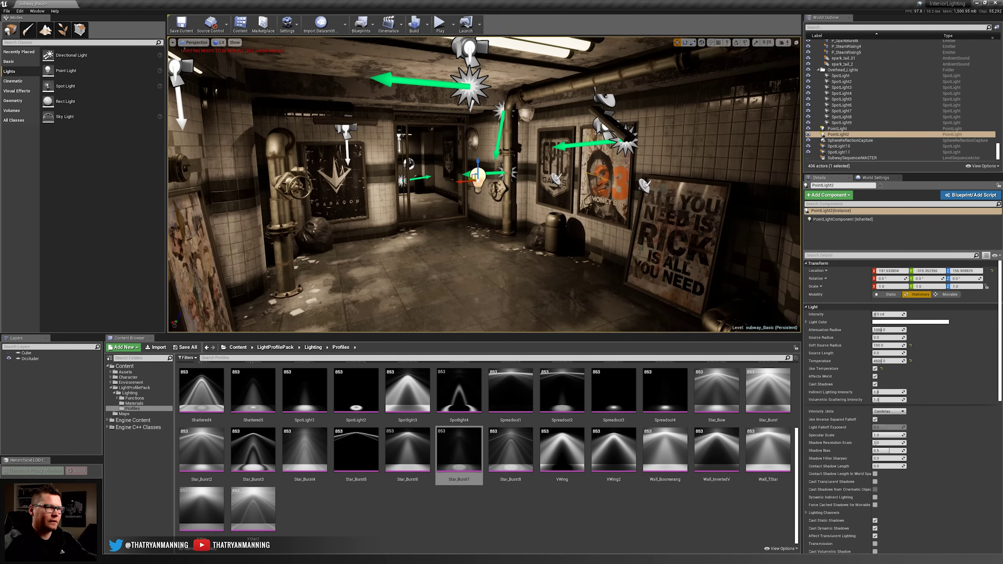
pyautogui.moveTo(467, 179); pyautogui.dragTo(478, 179)
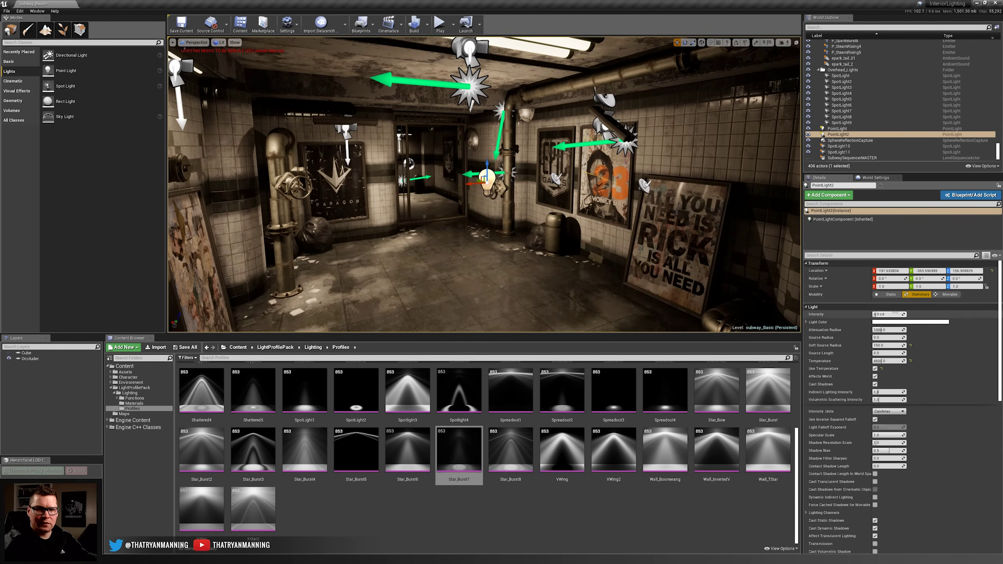
# - Try intensities of 4 and 2 cd on the second point light and settle on 3 cd
pyautogui.write('4')
pyautogui.press('Return')
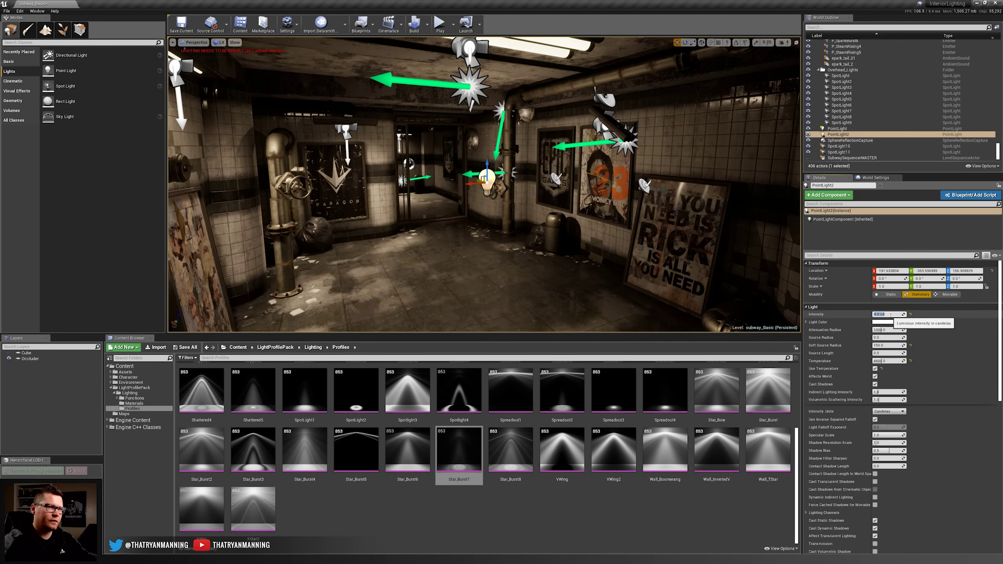
pyautogui.write('2')
pyautogui.press('Return')
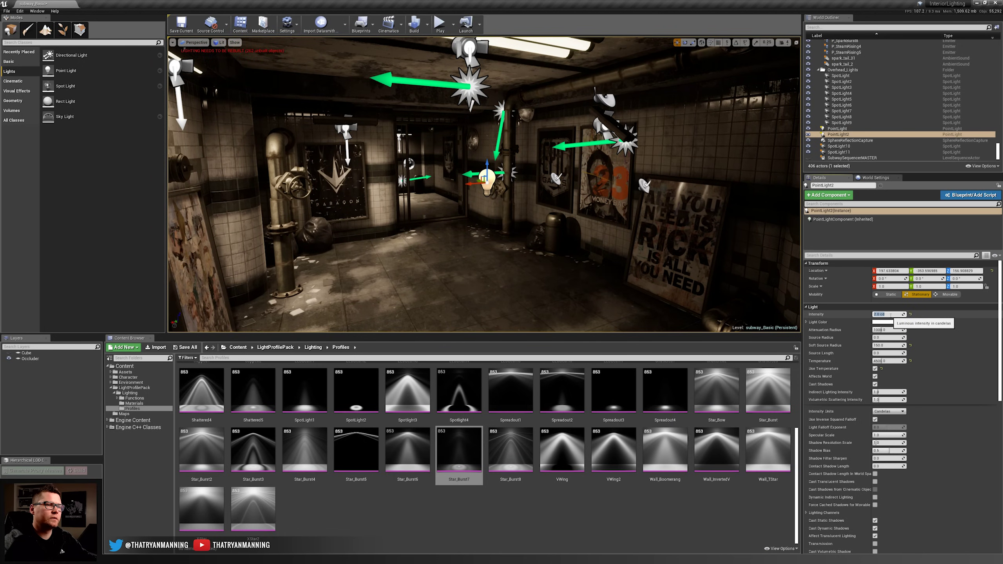
pyautogui.write('3')
pyautogui.press('Return')
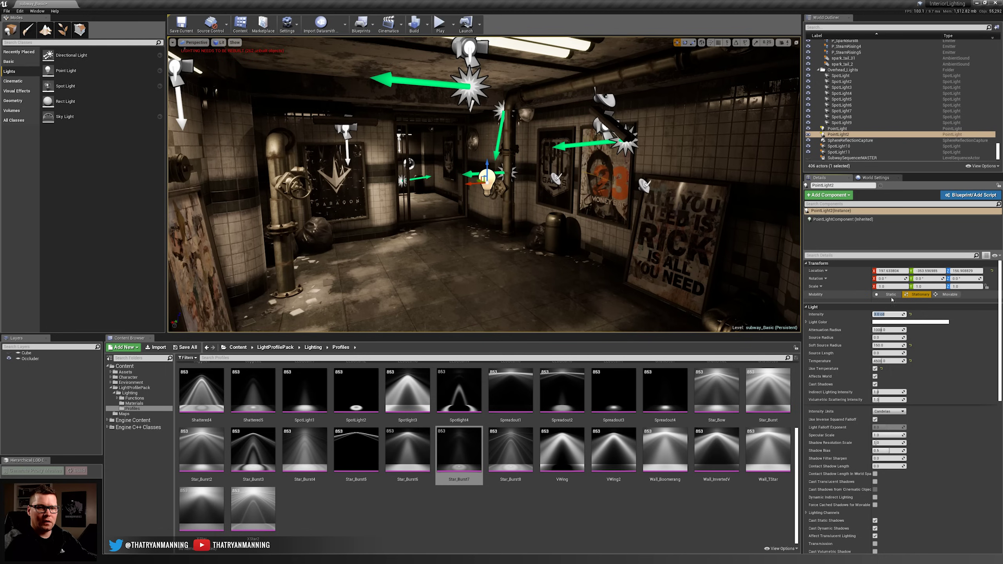
# - Set the mobility of both the second point light and the arcade machine's point light to Static
pyautogui.click(891, 296)
pyautogui.moveTo(679, 237); pyautogui.dragTo(796, 238, button='right')
pyautogui.press('s')
pyautogui.click(682, 188)
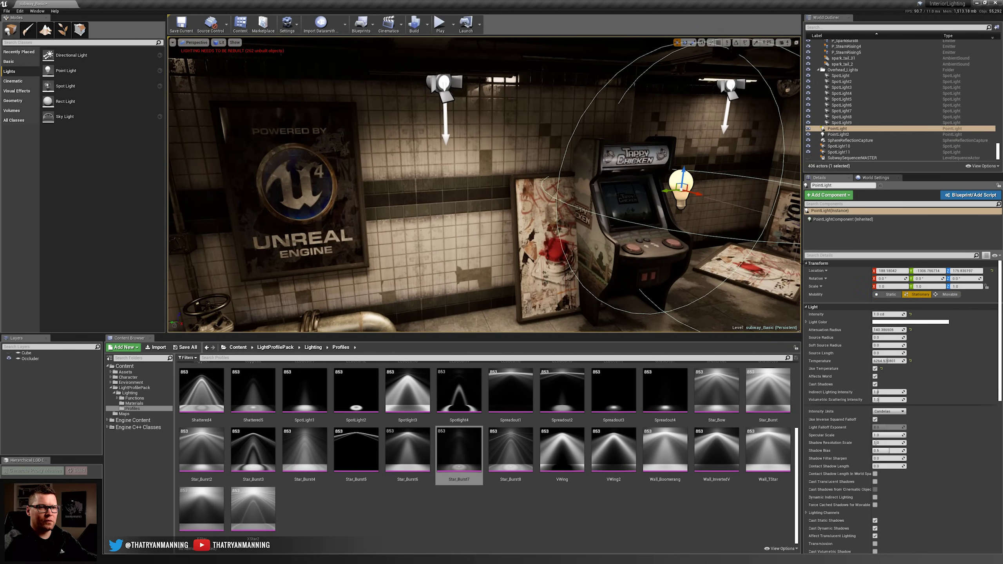
pyautogui.click(891, 296)
# - Reduce the second point light's Attenuation Radius so it covers only the far part of the hallway
pyautogui.moveTo(434, 147); pyautogui.dragTo(347, 136, button='right')
pyautogui.click(294, 217)
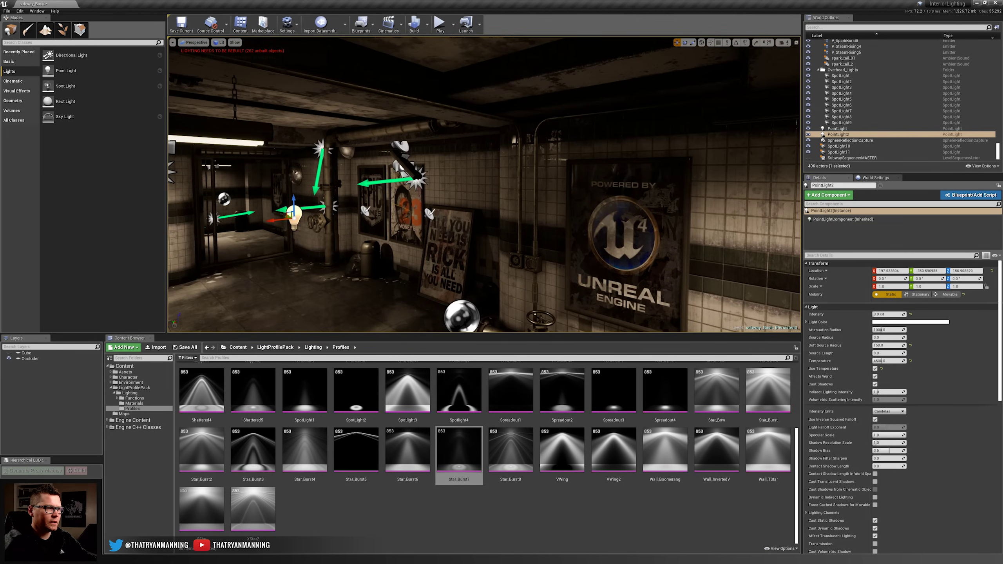
pyautogui.moveTo(294, 217); pyautogui.dragTo(245, 232, button='right')
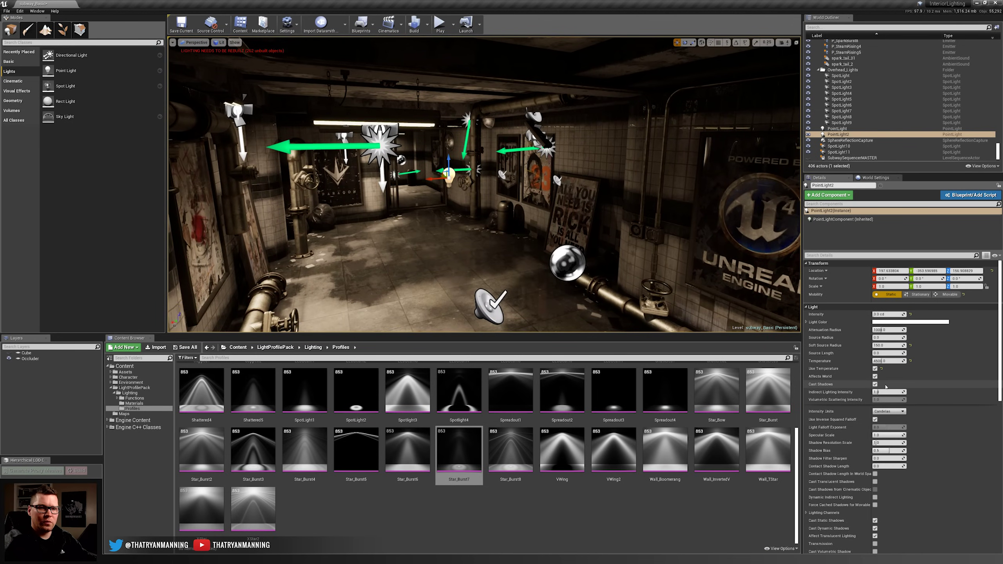
pyautogui.moveTo(884, 330); pyautogui.dragTo(881, 330)
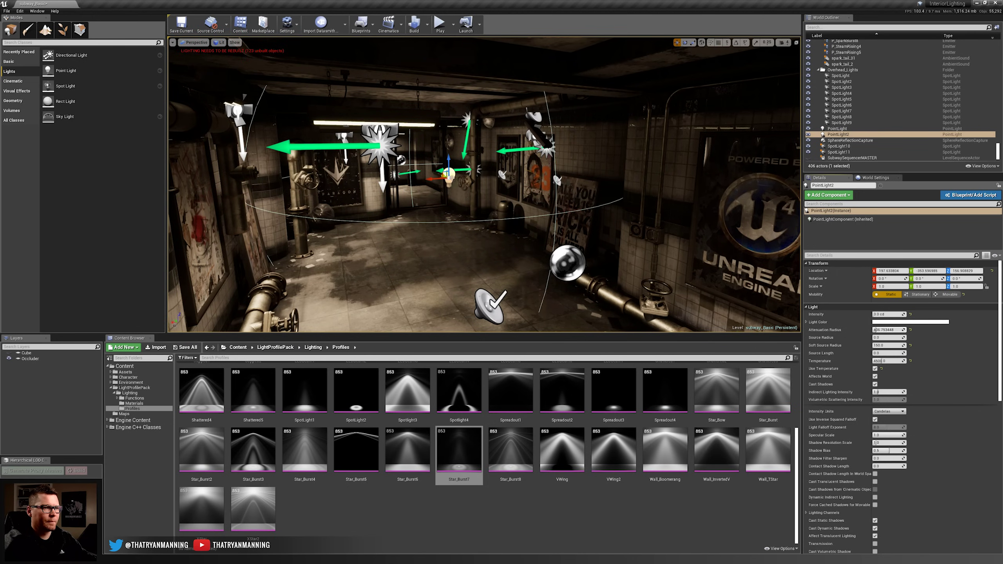
# - Shift the second point light along the X axis and inspect the far end of the hallway with nothing selected
pyautogui.press('w')
pyautogui.moveTo(451, 178); pyautogui.dragTo(472, 177, button='right')
pyautogui.moveTo(459, 172); pyautogui.dragTo(462, 175)
pyautogui.press('Escape')
pyautogui.press('s')
pyautogui.moveTo(462, 175); pyautogui.dragTo(474, 183, button='right')
pyautogui.press('w')
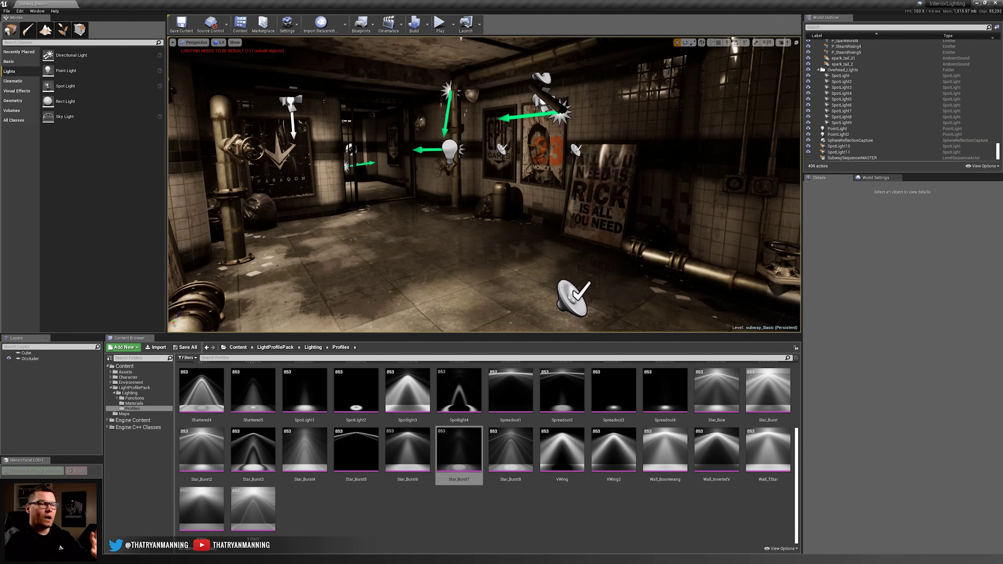
# - Test the second point light without Inverse Squared Falloff and with a lower Light Falloff Exponent, and restore both settings
pyautogui.click(453, 152)
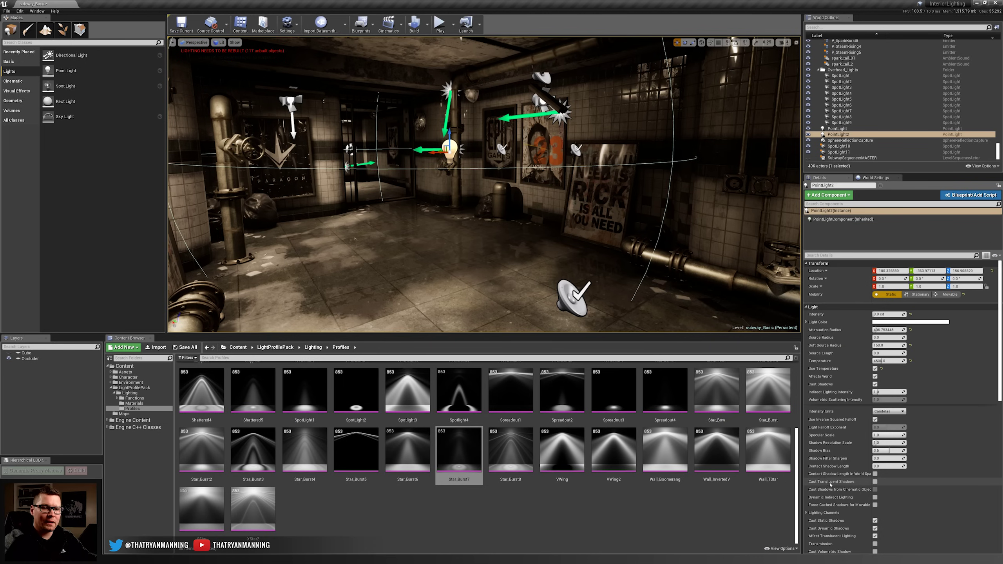
pyautogui.click(875, 420)
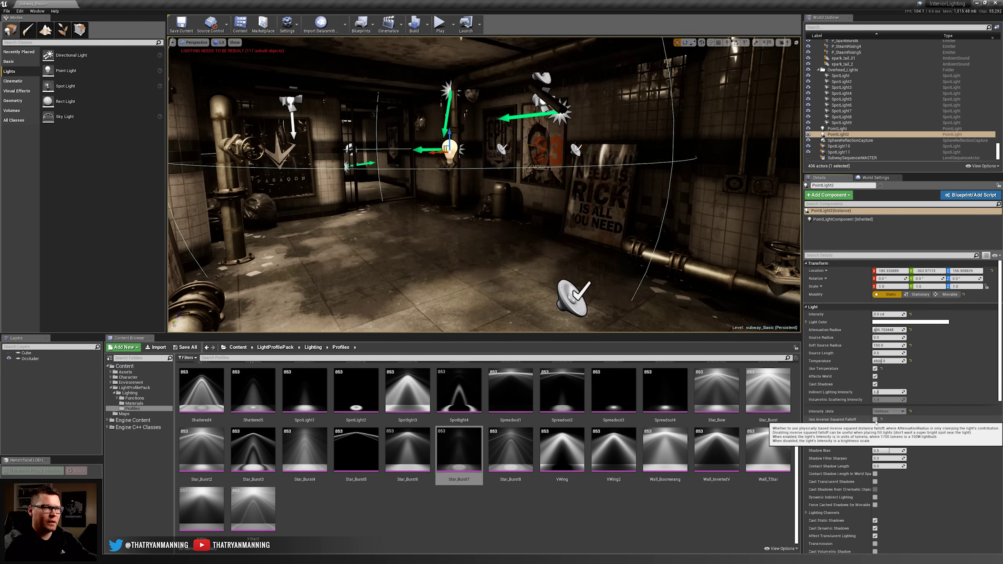
pyautogui.moveTo(887, 428); pyautogui.dragTo(876, 427)
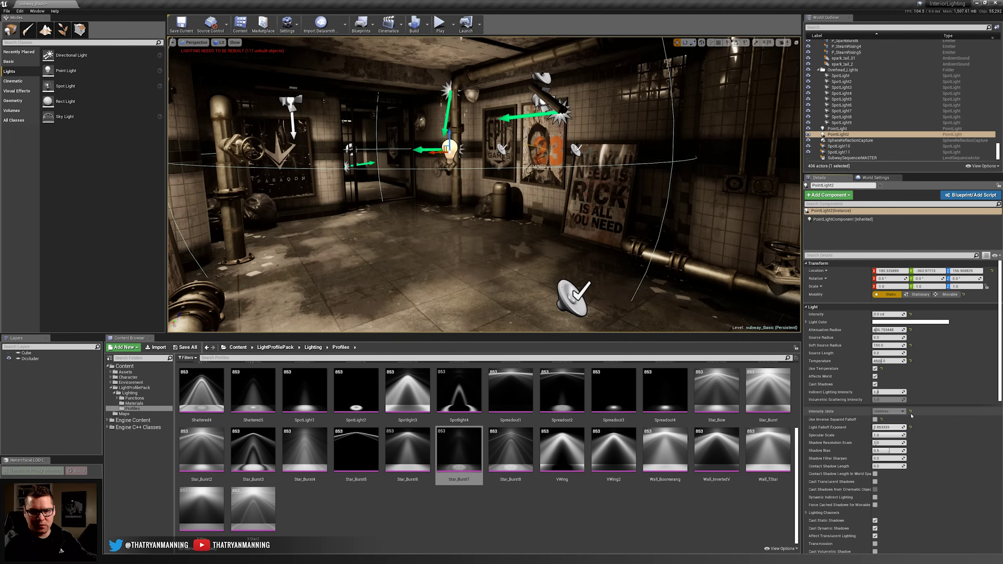
pyautogui.click(875, 420)
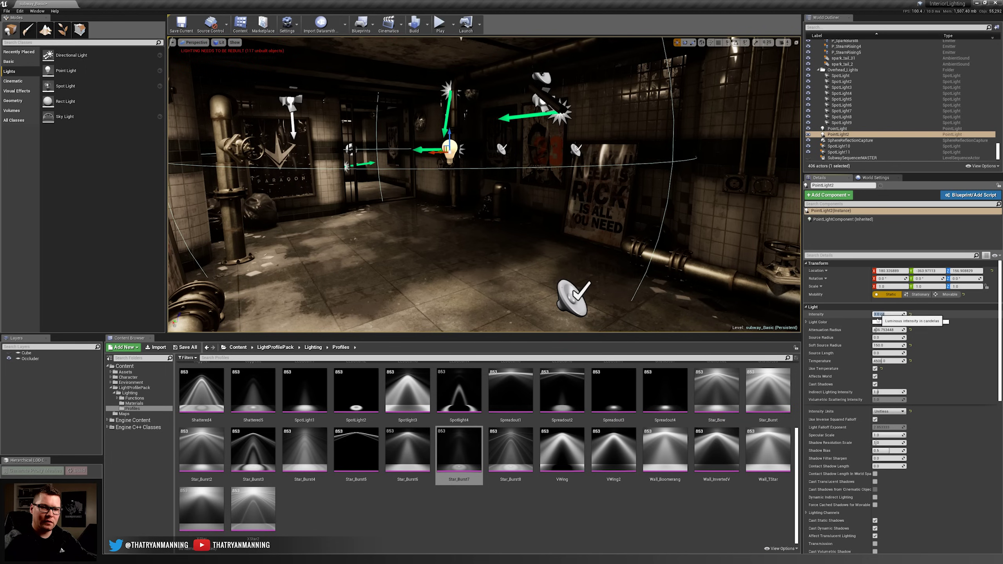
pyautogui.click(875, 420)
pyautogui.click(911, 428)
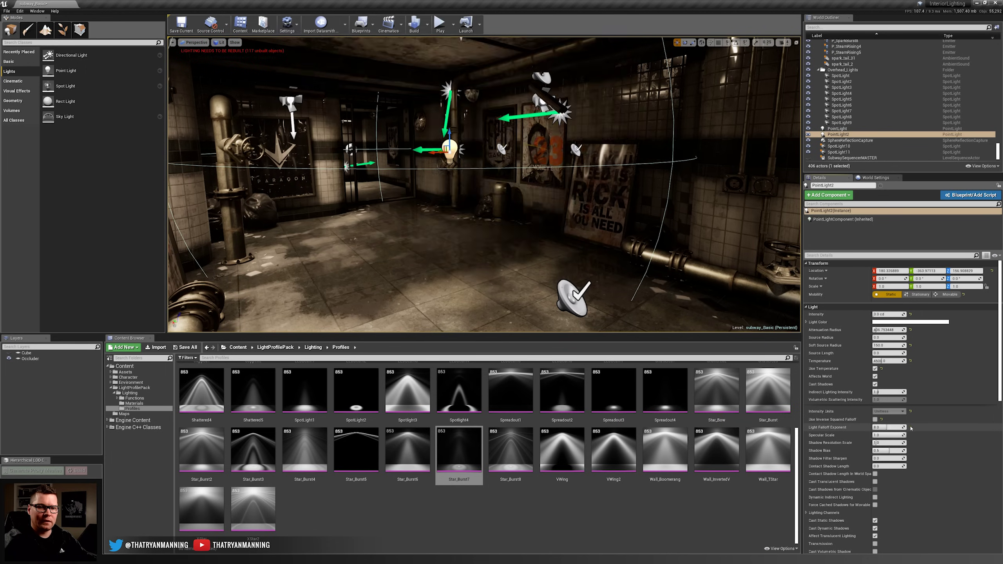
pyautogui.click(874, 420)
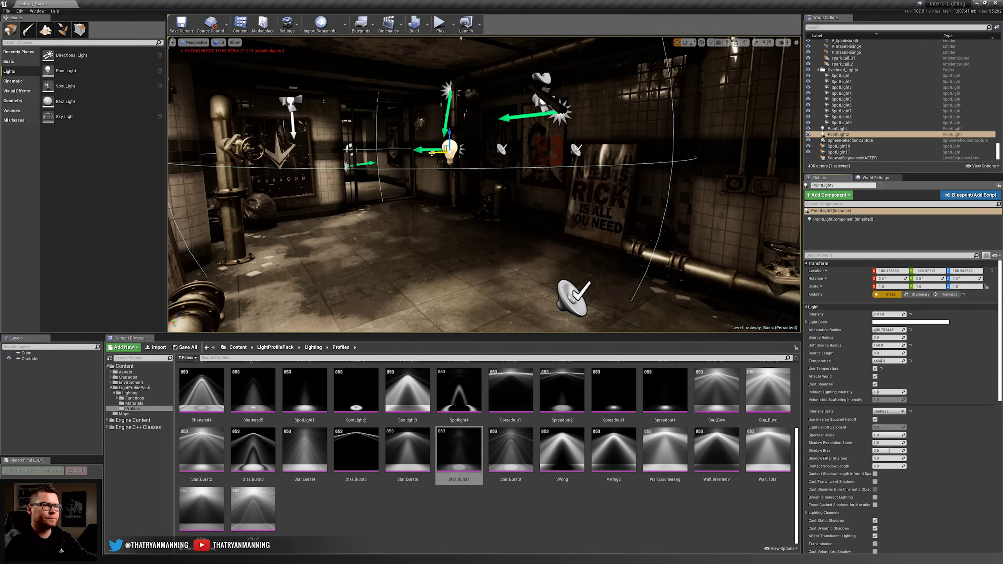
# - Move the second point light along the Y axis near the pipe at the hallway's far end
pyautogui.moveTo(431, 154); pyautogui.dragTo(411, 131, button='right')
pyautogui.press('w')
pyautogui.moveTo(496, 212); pyautogui.dragTo(477, 208)
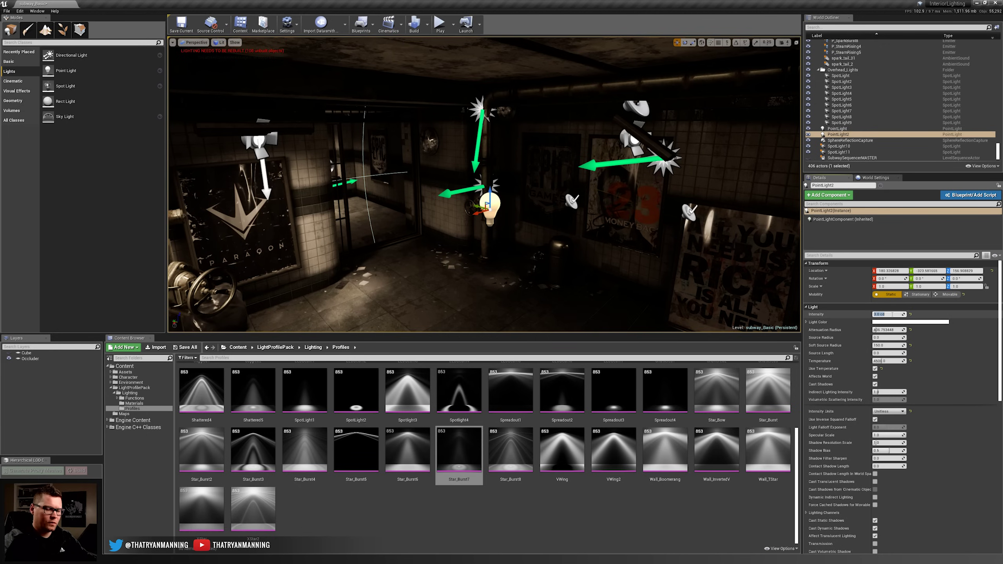
# - Compare Movable and Stationary mobility on the second point light, return it to Static and keep its intensity units Unitless
pyautogui.click(950, 294)
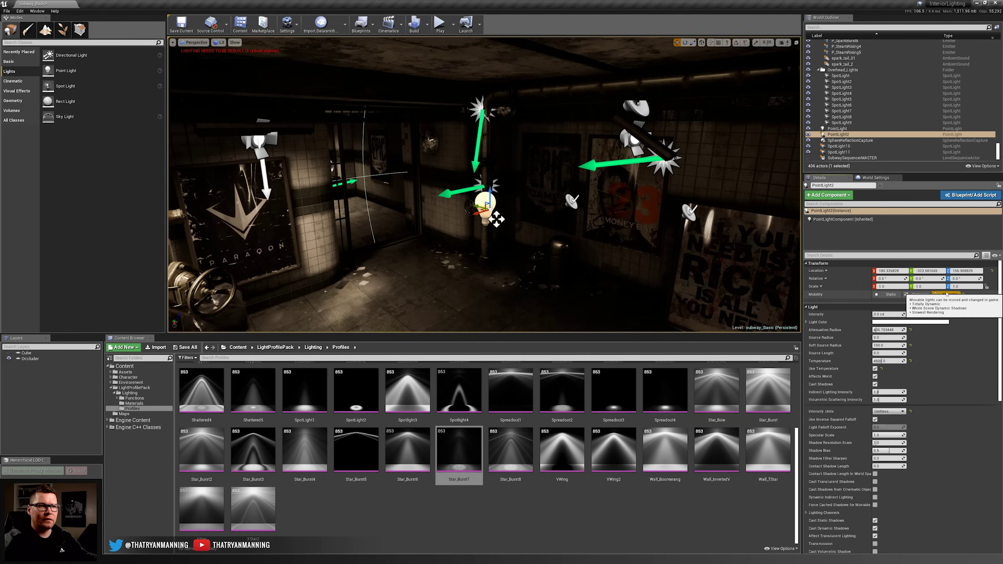
pyautogui.click(920, 295)
pyautogui.click(887, 295)
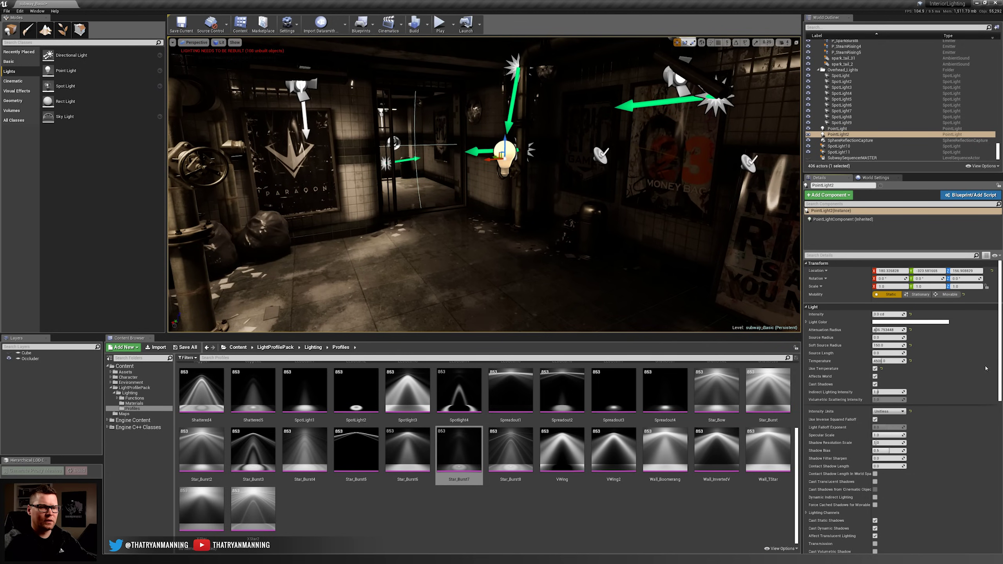
pyautogui.click(896, 412)
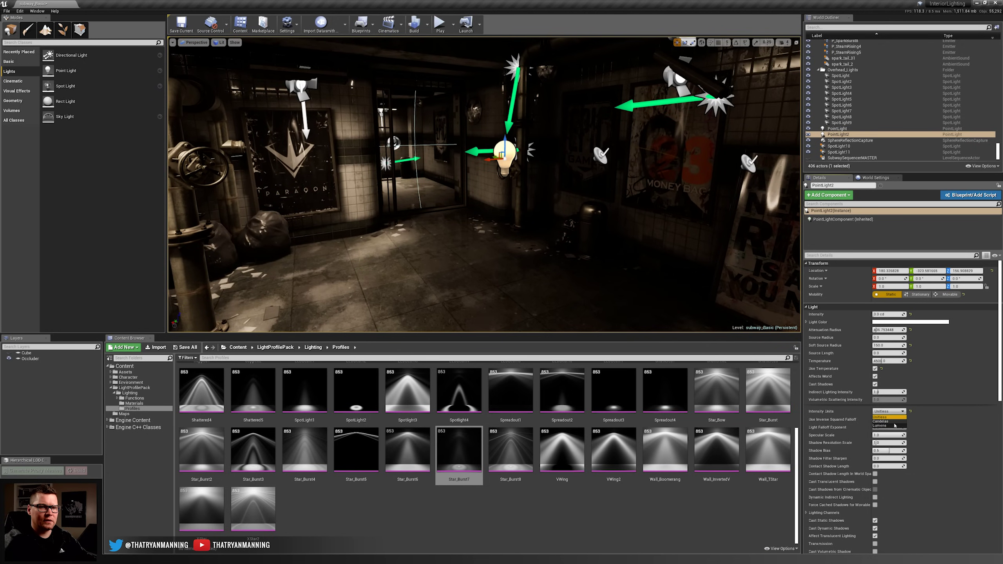
pyautogui.click(894, 417)
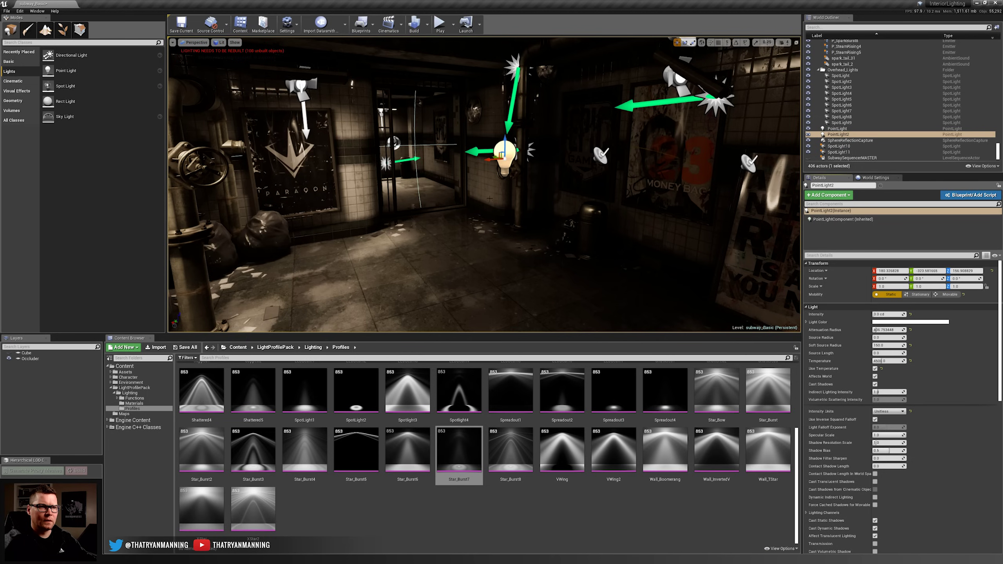
# - Rebuild only the lighting and inspect the baked result at the hallway's far end with the actor icons hidden
pyautogui.scroll(-5, 494, 201)
pyautogui.moveTo(494, 200); pyautogui.dragTo(487, 180, button='right')
pyautogui.press('g')
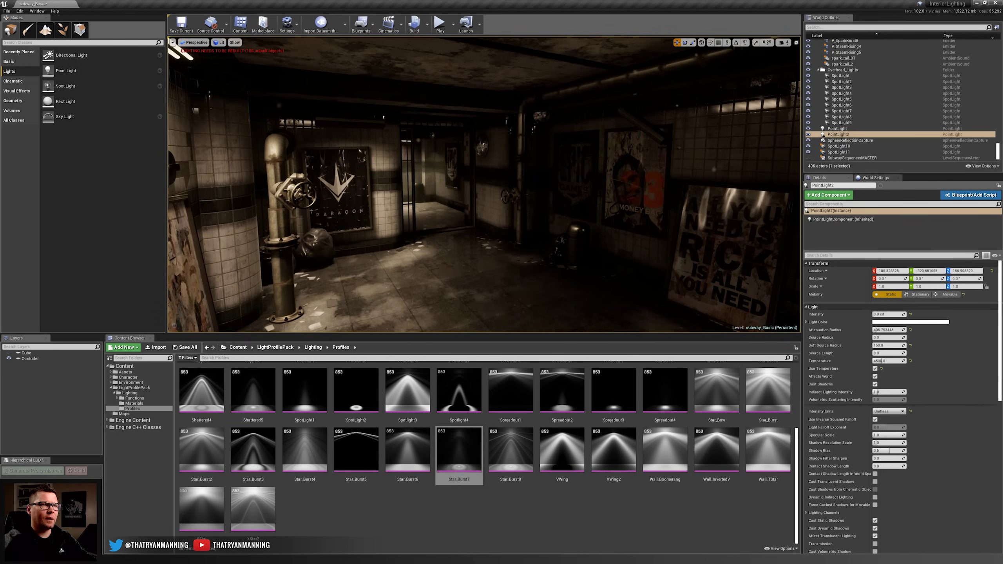
pyautogui.click(427, 24)
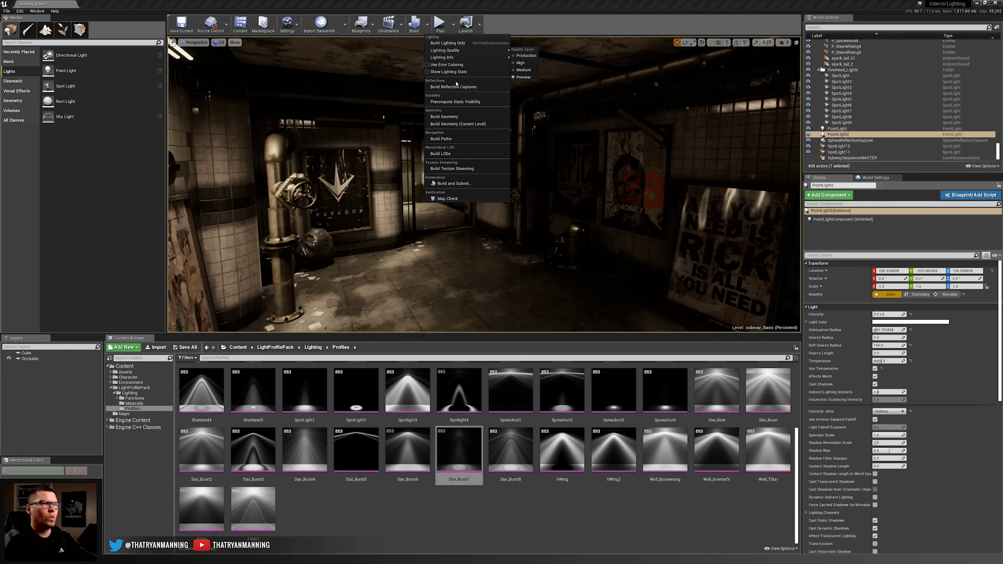
pyautogui.click(451, 43)
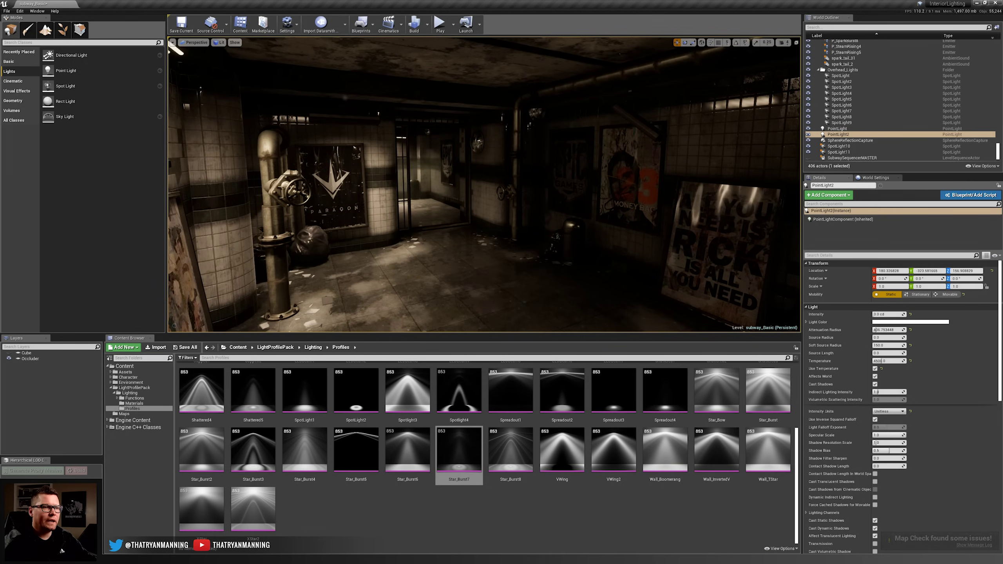
pyautogui.press('w')
pyautogui.press('s')
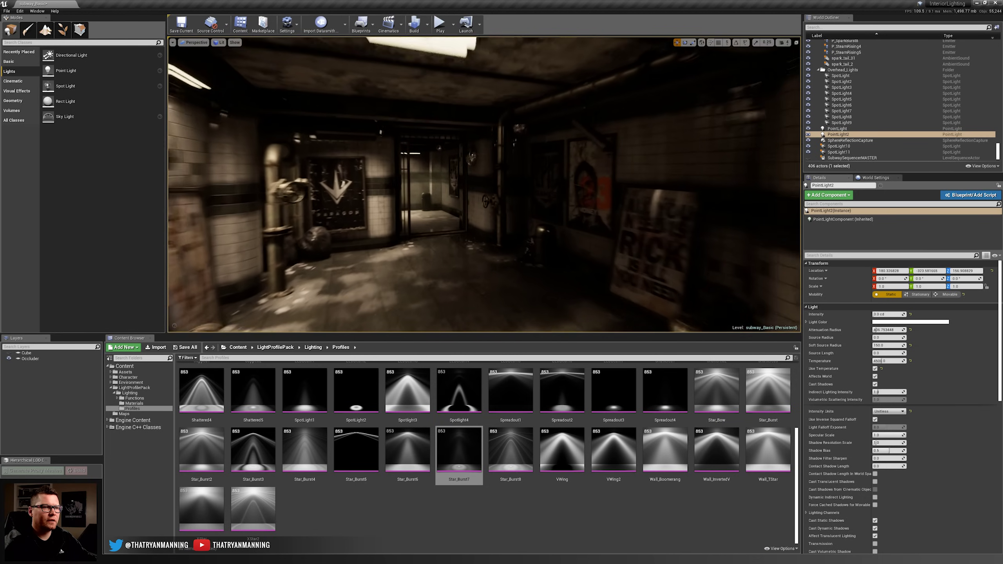
pyautogui.press('w')
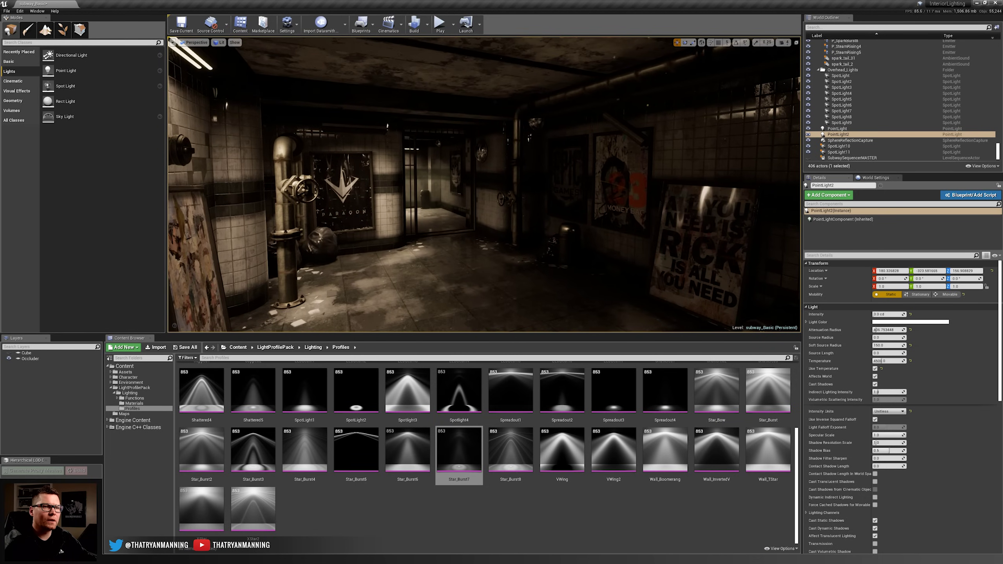
# - Show the actor icons and raise the second point light's intensity to 1000
pyautogui.press('g')
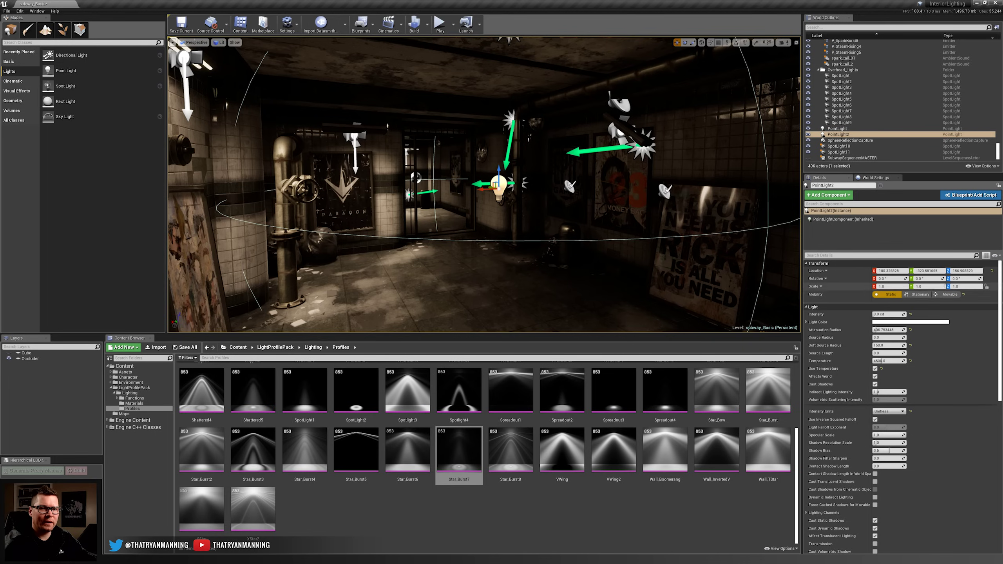
pyautogui.click(885, 315)
pyautogui.write('6')
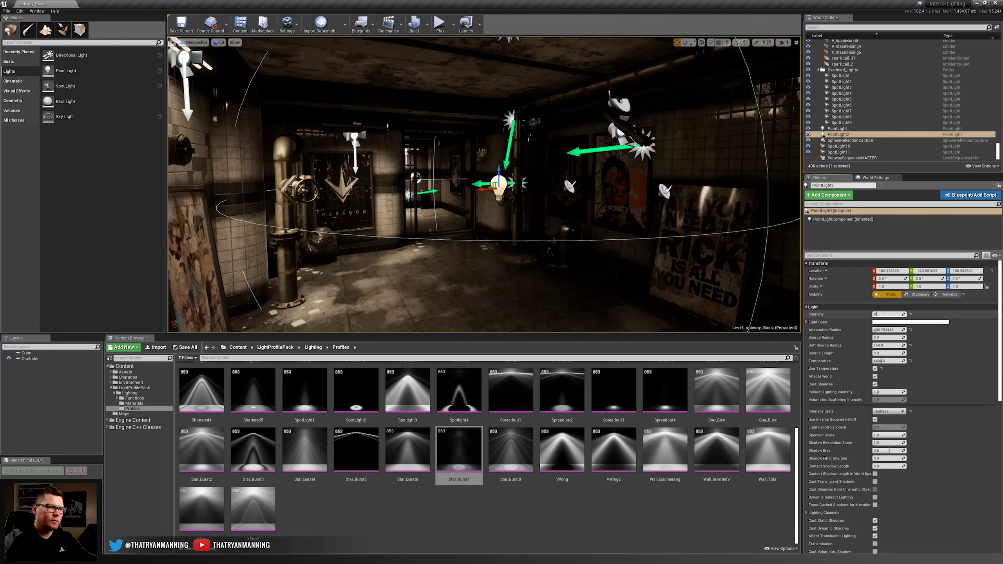
pyautogui.write('000')
pyautogui.press('Return')
pyautogui.write('10000')
pyautogui.press('Return')
pyautogui.write('1000')
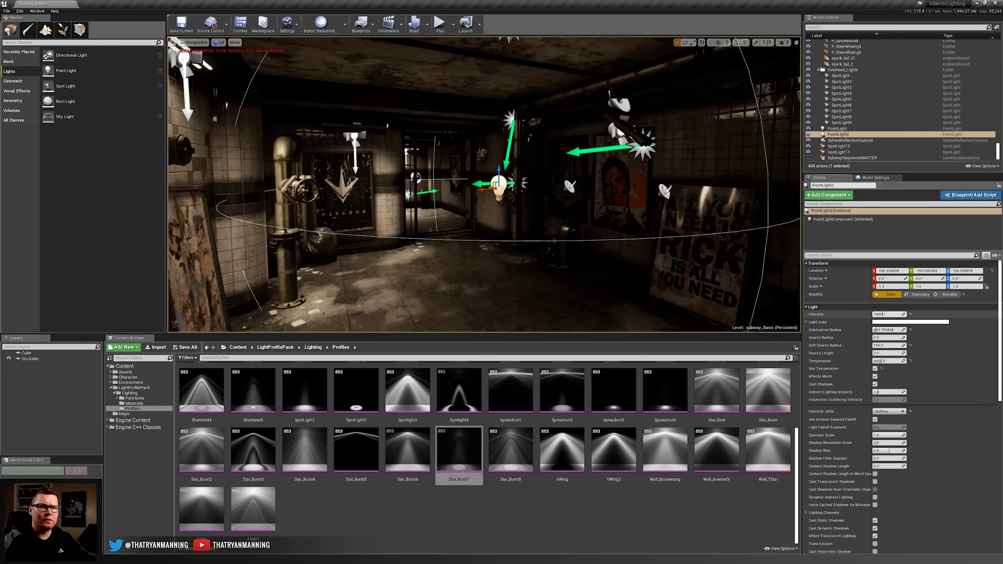
pyautogui.press('Return')
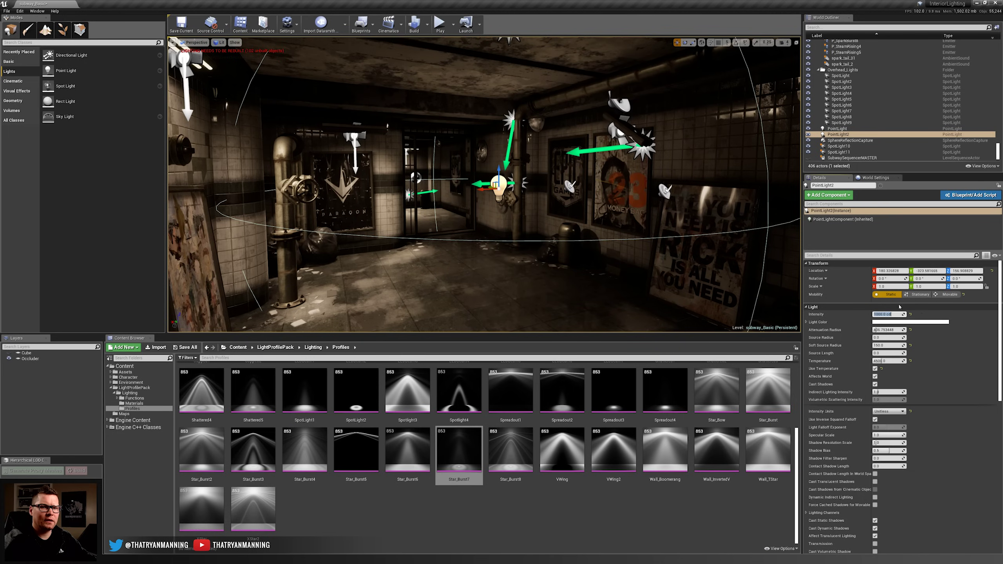
# - Try Lumens as the second point light's intensity units and switch back to Unitless
pyautogui.click(888, 411)
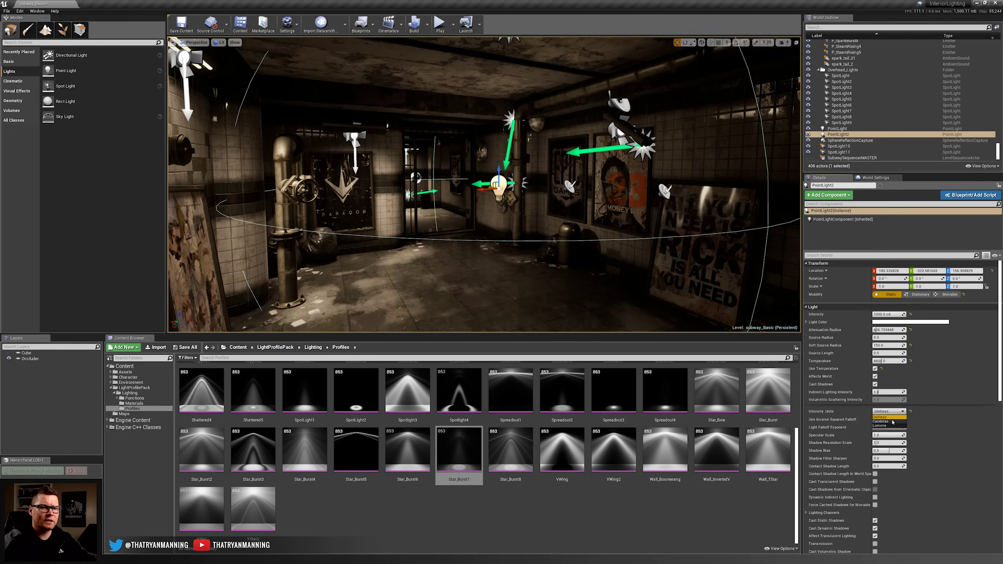
pyautogui.click(894, 426)
pyautogui.click(894, 412)
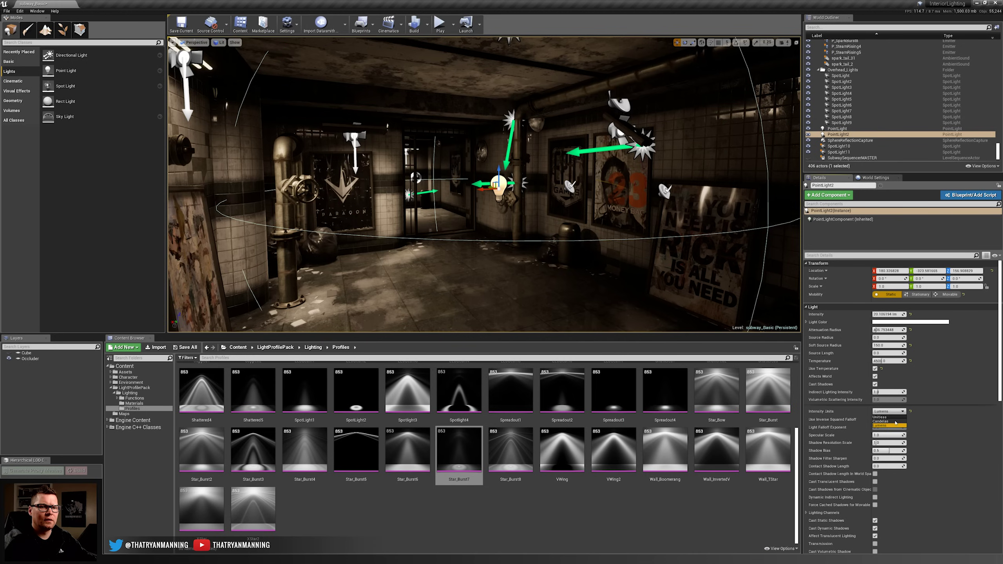
pyautogui.click(893, 417)
# - Reposition the second point light near the Epic Games poster and turn off its Cast Shadows option
pyautogui.moveTo(647, 221); pyautogui.dragTo(706, 269, button='right')
pyautogui.moveTo(563, 219); pyautogui.dragTo(546, 200)
pyautogui.moveTo(546, 200); pyautogui.dragTo(559, 224, button='right')
pyautogui.click(875, 386)
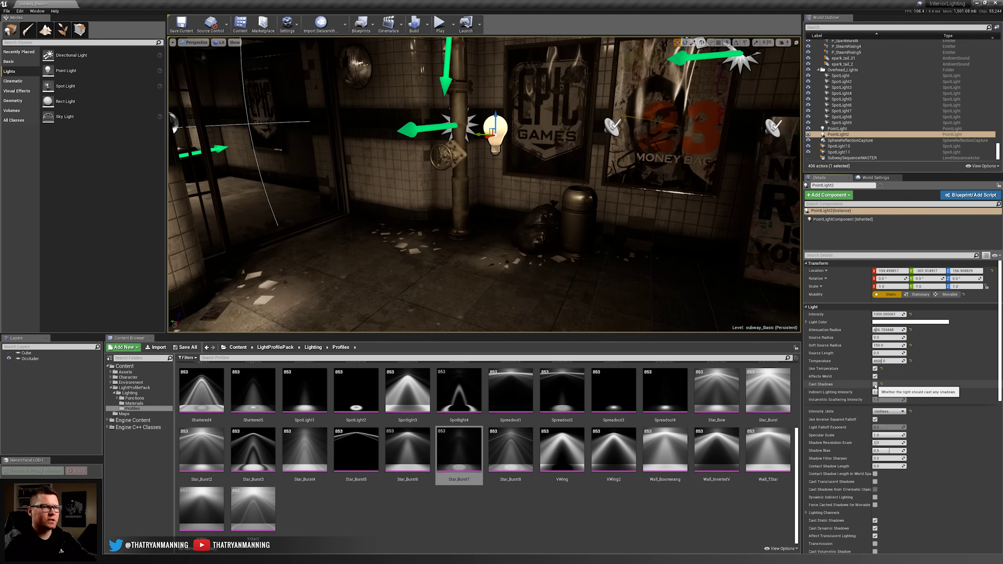
# - Nudge the second point light sideways near the pipe beside the Epic Games poster
pyautogui.moveTo(436, 202); pyautogui.dragTo(444, 178, button='right')
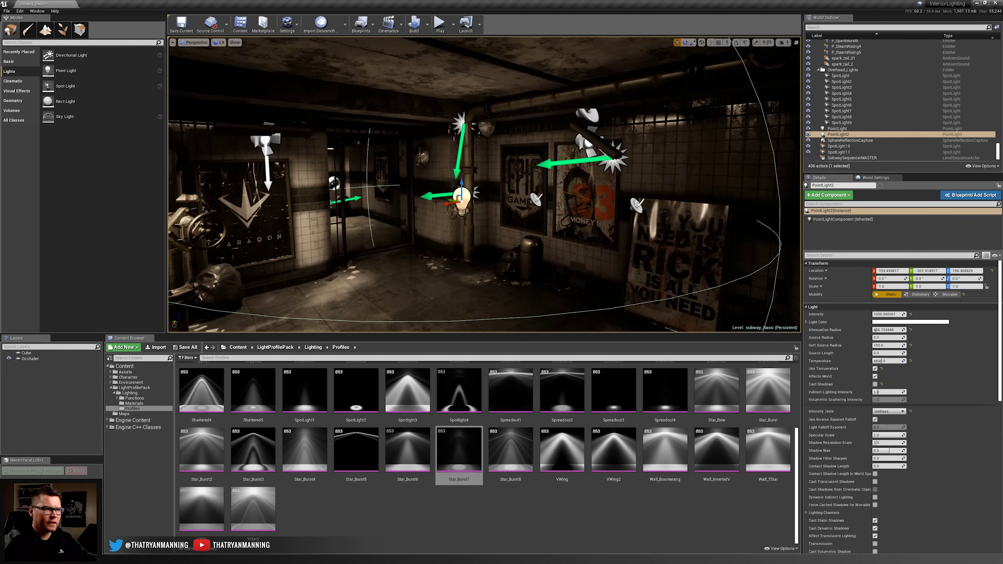
pyautogui.moveTo(450, 199); pyautogui.dragTo(468, 202)
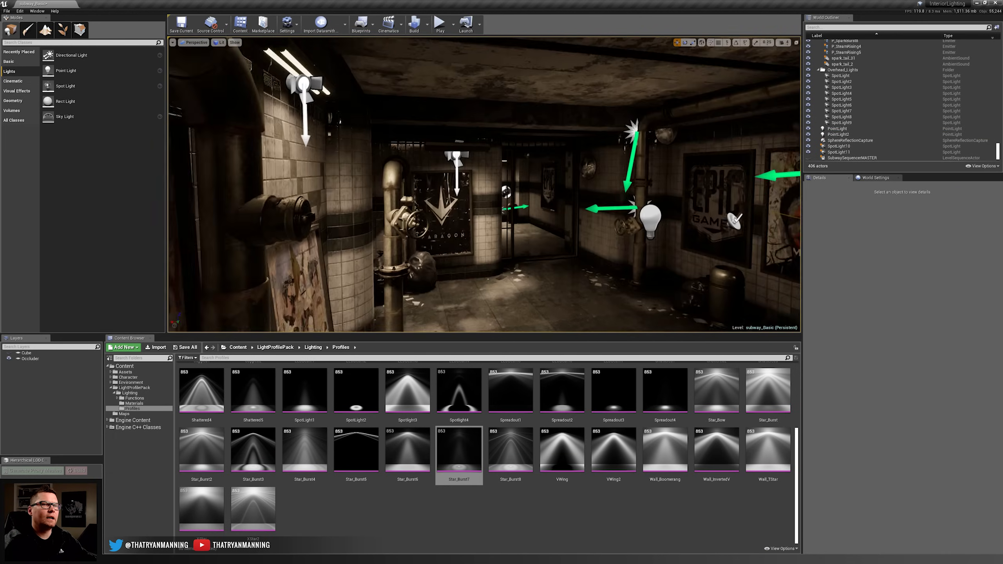
# - Inspect the lighting along the subway hallway with the actor icons hidden
pyautogui.moveTo(515, 214); pyautogui.dragTo(758, 216, button='right')
pyautogui.press('w')
pyautogui.press('s')
pyautogui.press('g')
pyautogui.press('w')
pyautogui.press('e')
pyautogui.moveTo(470, 227); pyautogui.dragTo(470, 206, button='right')
pyautogui.press('q')
pyautogui.press('w')
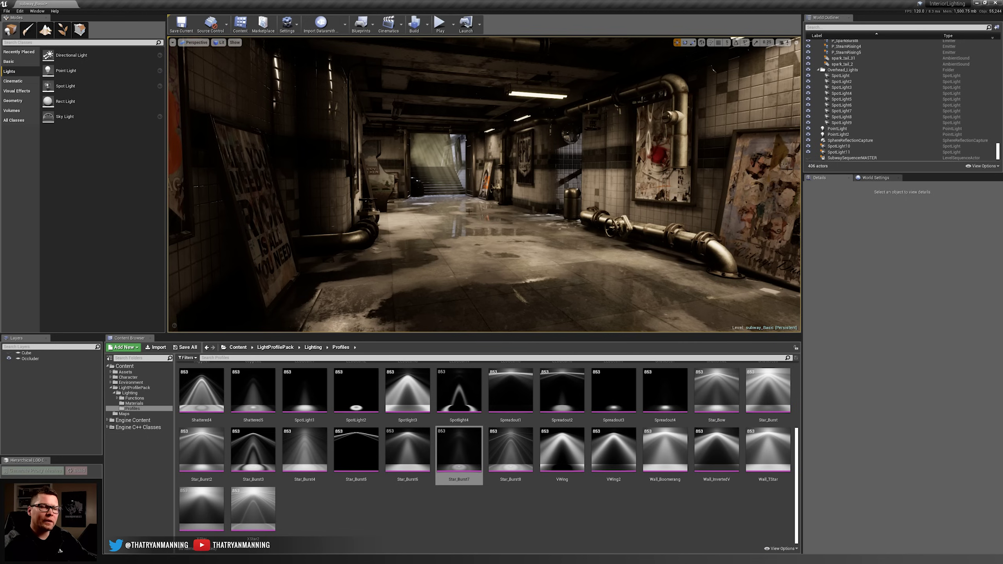
pyautogui.moveTo(469, 211); pyautogui.dragTo(488, 206, button='right')
pyautogui.press('g')
# - Examine the nearest overhead spot lights and their effect on the tiled poster wall, with and without actor icons
pyautogui.click(499, 112)
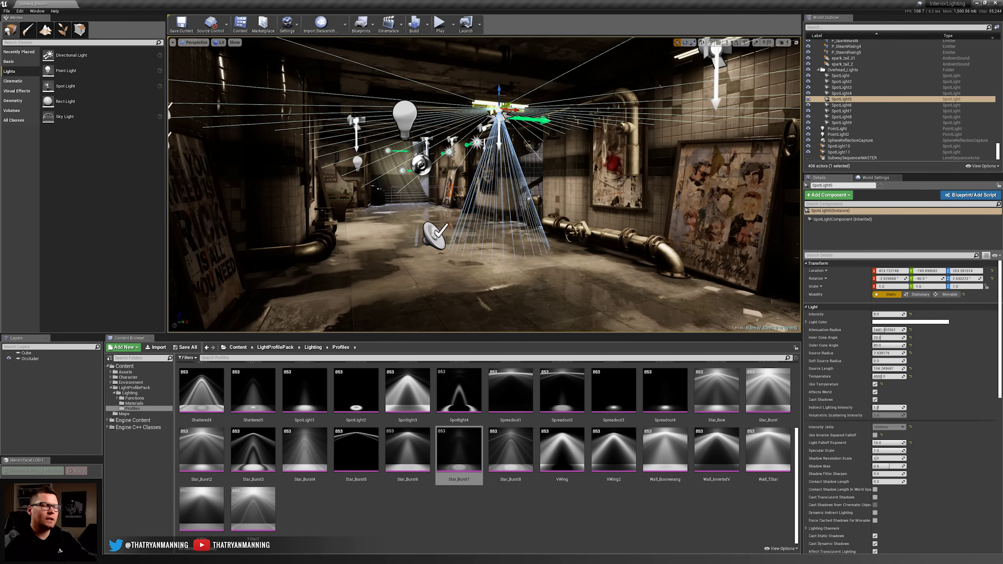
pyautogui.press('Escape')
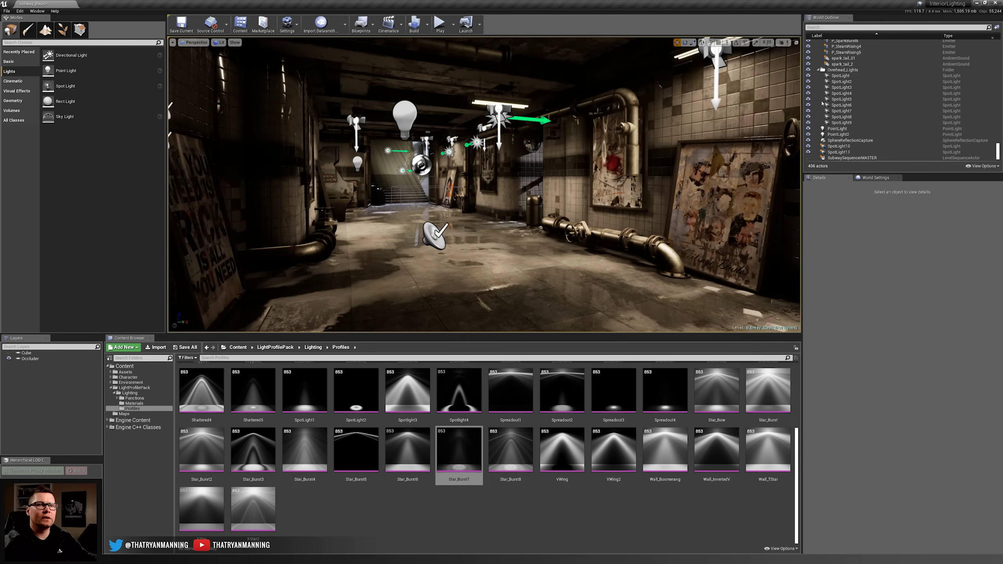
pyautogui.click(495, 110)
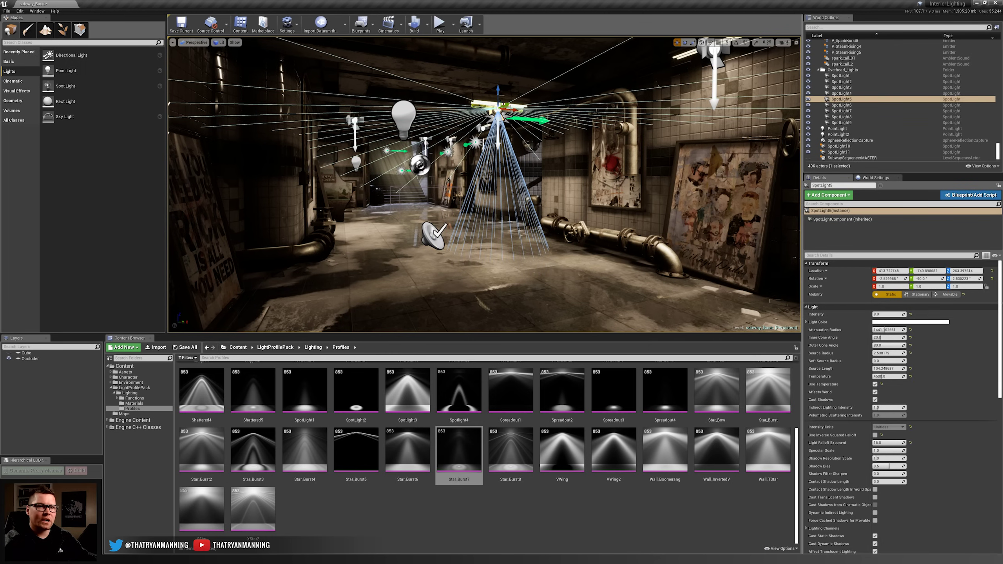
pyautogui.moveTo(625, 198); pyautogui.dragTo(658, 198, button='right')
pyautogui.press('e')
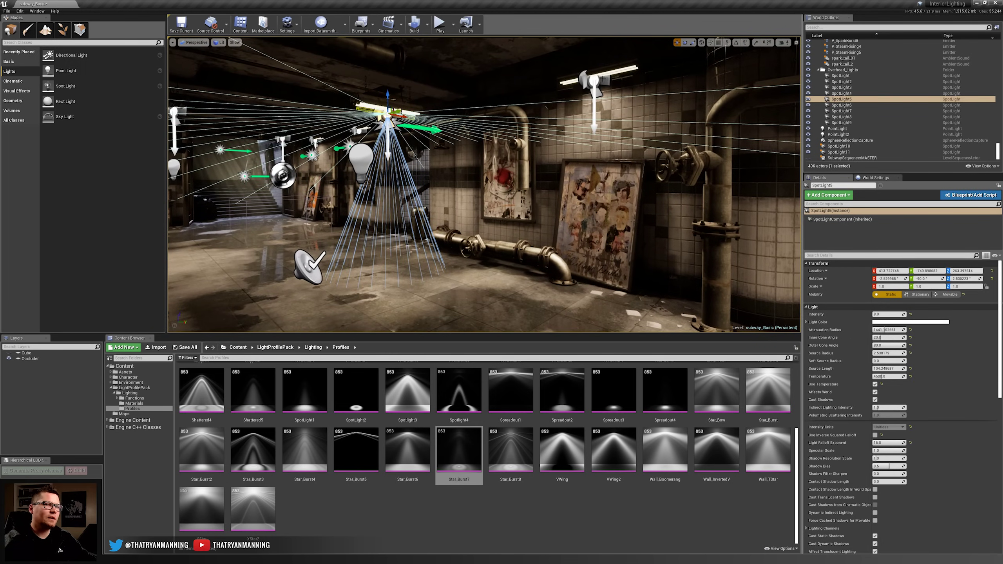
pyautogui.click(595, 83)
pyautogui.moveTo(611, 144); pyautogui.dragTo(642, 143, button='right')
pyautogui.press('g')
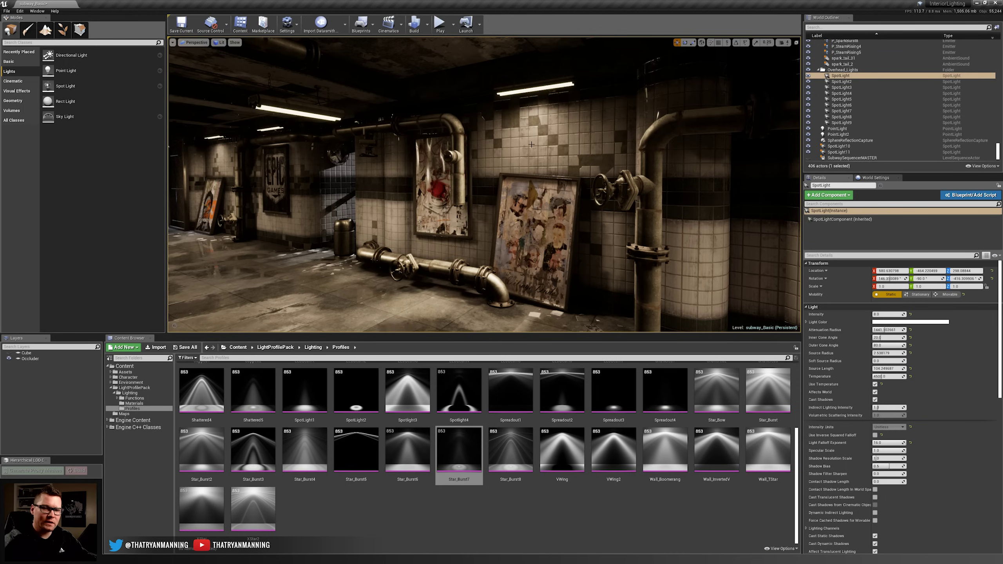
pyautogui.press('s')
pyautogui.moveTo(518, 166); pyautogui.dragTo(523, 165, button='right')
pyautogui.moveTo(506, 92); pyautogui.dragTo(503, 84, button='right')
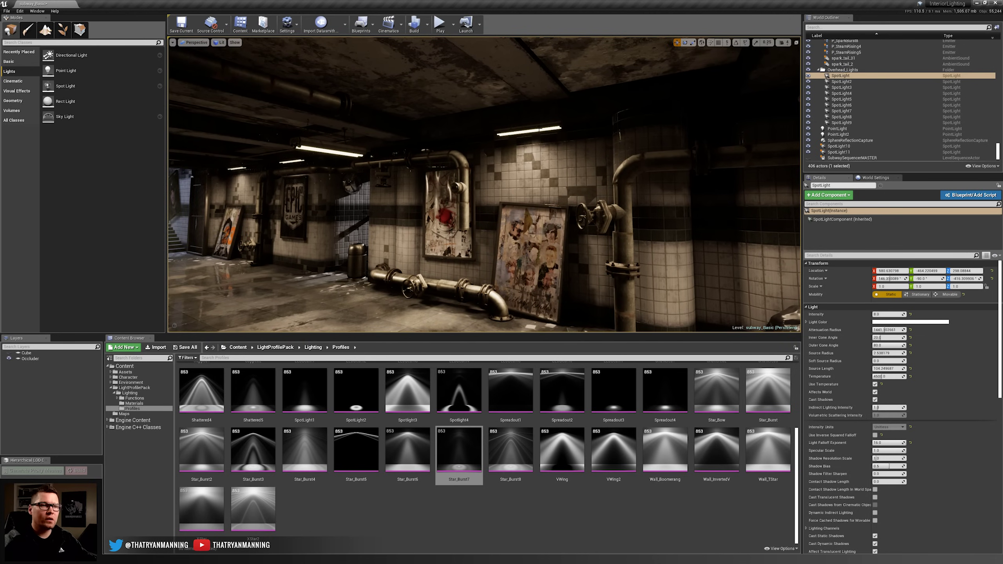
pyautogui.press('g')
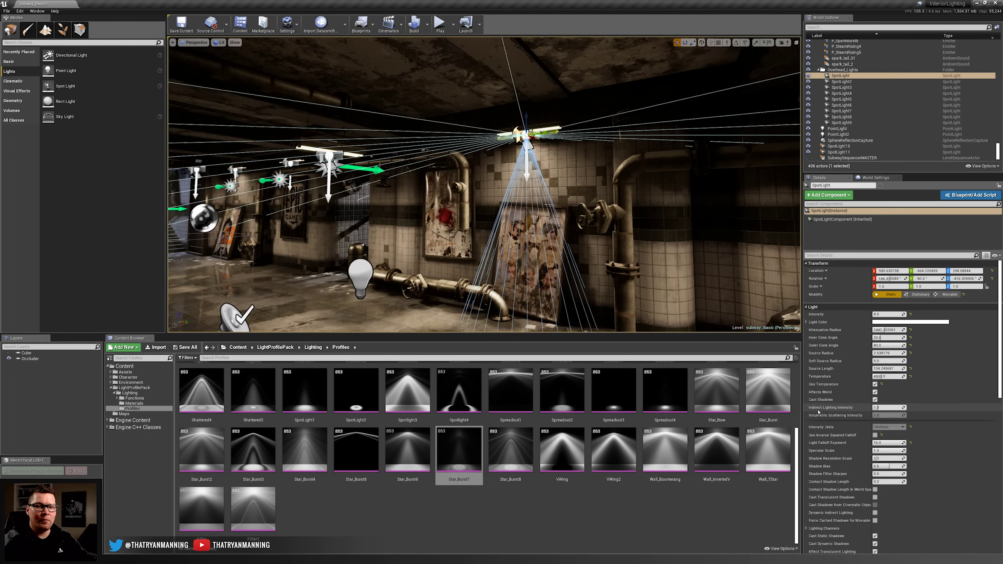
pyautogui.moveTo(593, 221); pyautogui.dragTo(509, 184, button='right')
pyautogui.press('g')
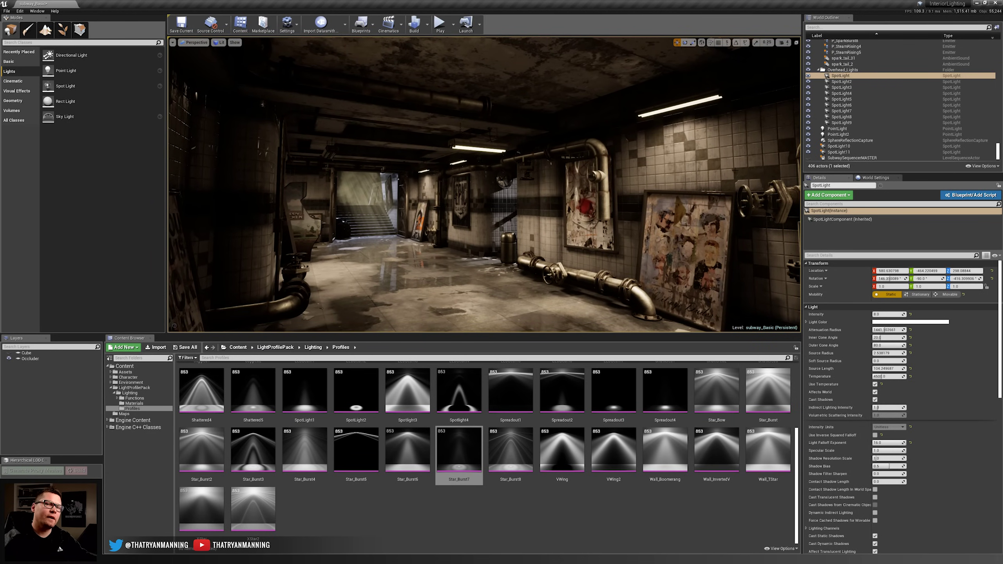
# - Review the Lightmass options in the World Settings and return to the spot light's details
pyautogui.click(859, 179)
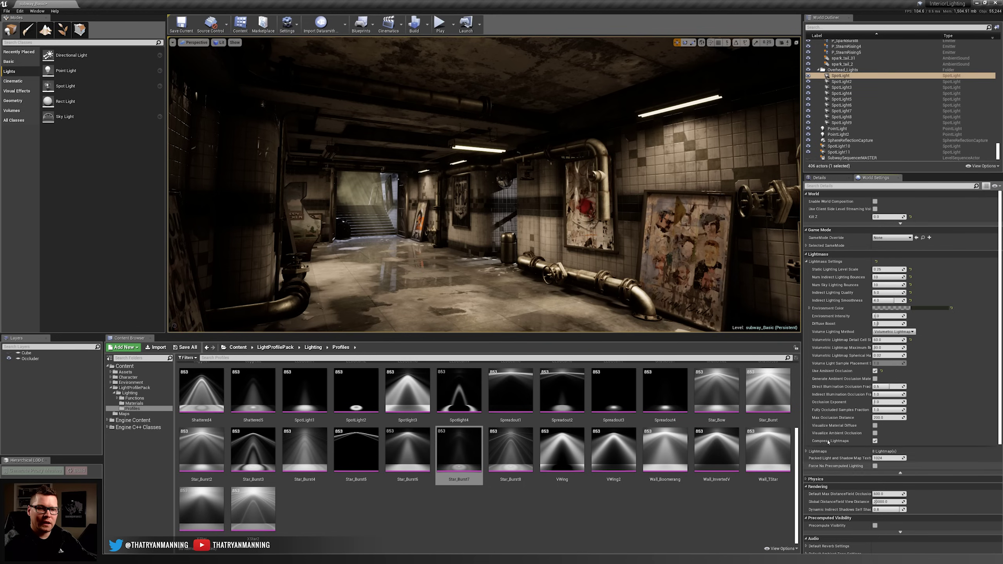
pyautogui.scroll(-1, 951, 457)
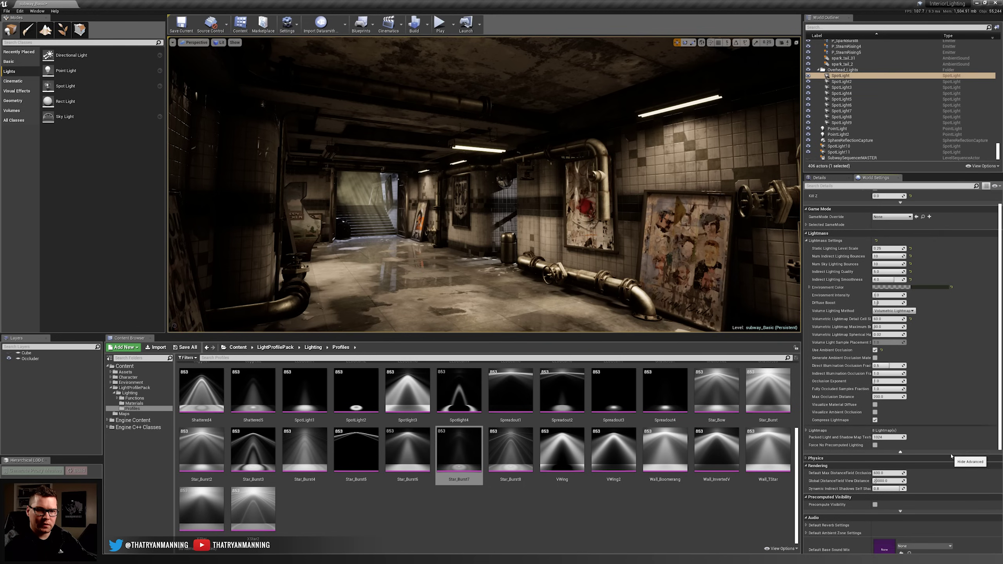
pyautogui.scroll(1, 951, 457)
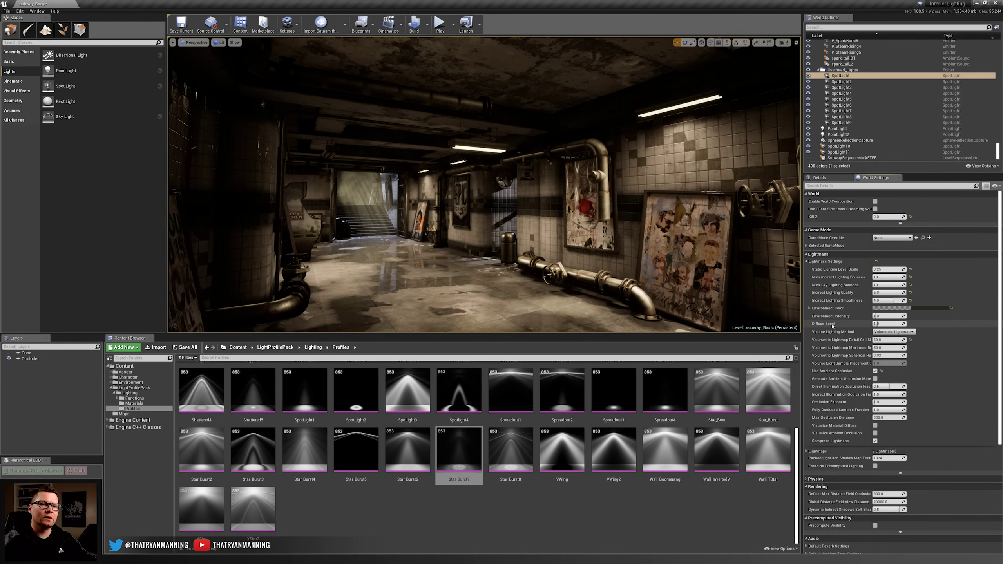
pyautogui.click(829, 179)
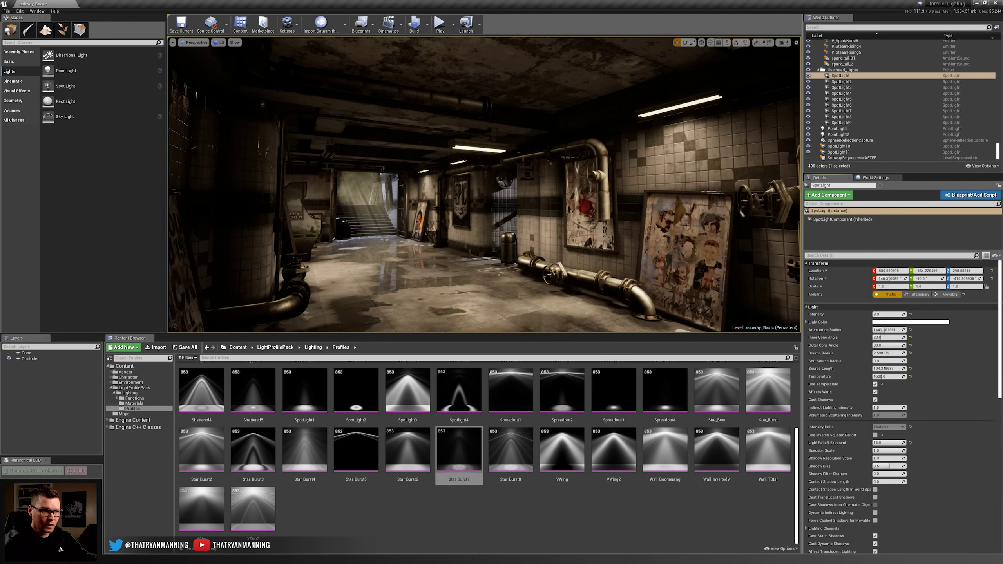
# - Move to the hallway's far end, comparing the scene with the actor icons shown and hidden
pyautogui.moveTo(552, 190); pyautogui.dragTo(546, 199, button='right')
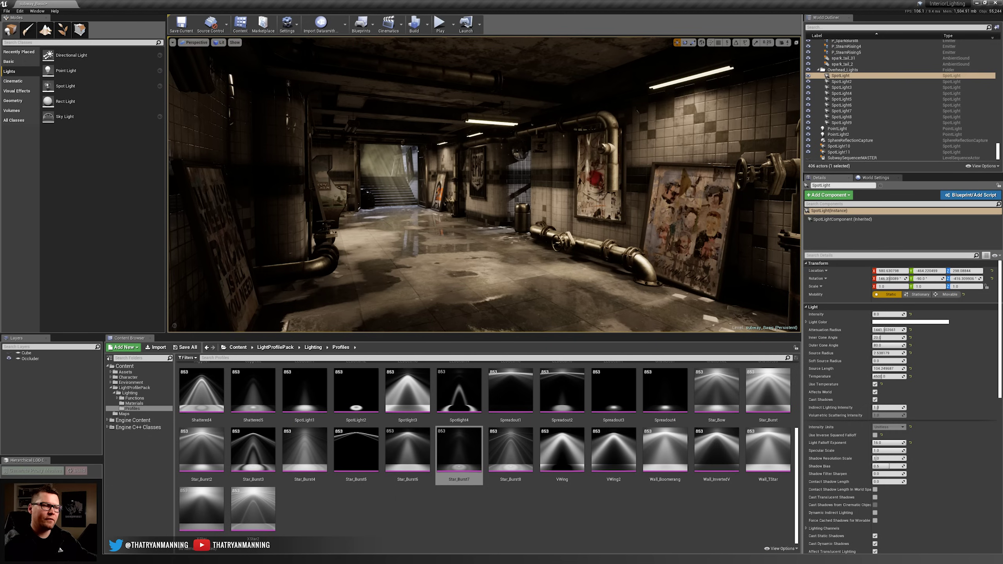
pyautogui.press('g')
pyautogui.click(412, 179)
pyautogui.press('w')
pyautogui.moveTo(465, 180); pyautogui.dragTo(600, 194, button='right')
pyautogui.press('g')
pyautogui.press('g')
# - Try a brightness of 1 on the sphere reflection capture at the far end and check the floor reflections
pyautogui.click(463, 149)
pyautogui.moveTo(464, 149); pyautogui.dragTo(475, 148, button='right')
pyautogui.press('w')
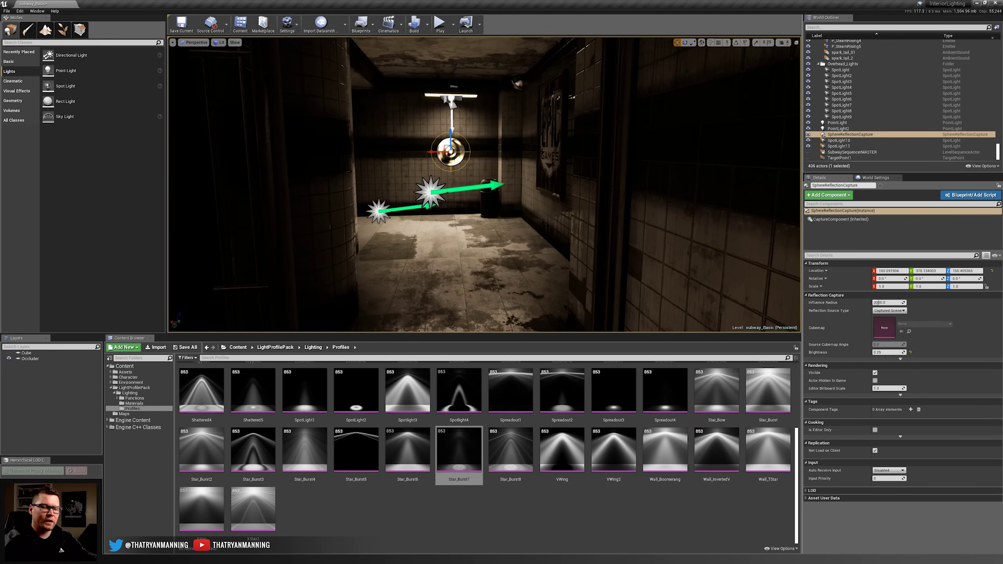
pyautogui.click(888, 351)
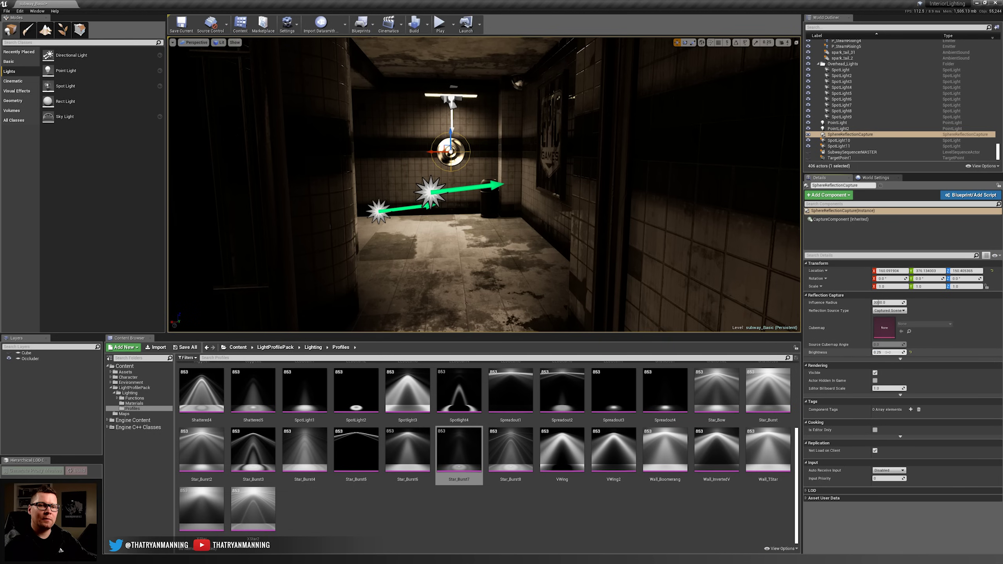
pyautogui.write('1')
pyautogui.press('Tab')
pyautogui.moveTo(457, 226); pyautogui.dragTo(461, 238, button='right')
pyautogui.press('w')
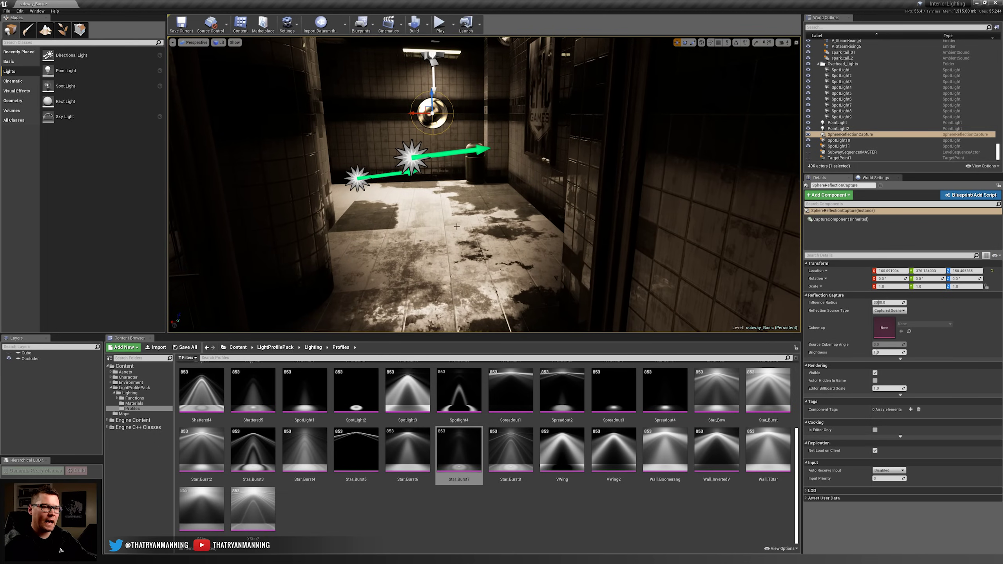
pyautogui.press('s')
pyautogui.moveTo(434, 199); pyautogui.dragTo(432, 192, button='right')
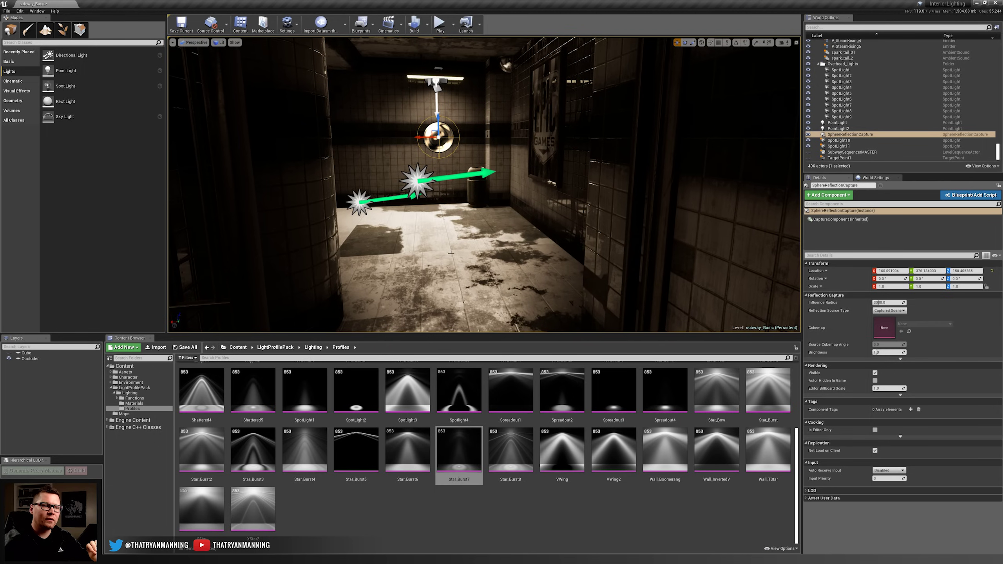
# - Set the sphere reflection capture's brightness to 0.2 and deselect it
pyautogui.click(883, 353)
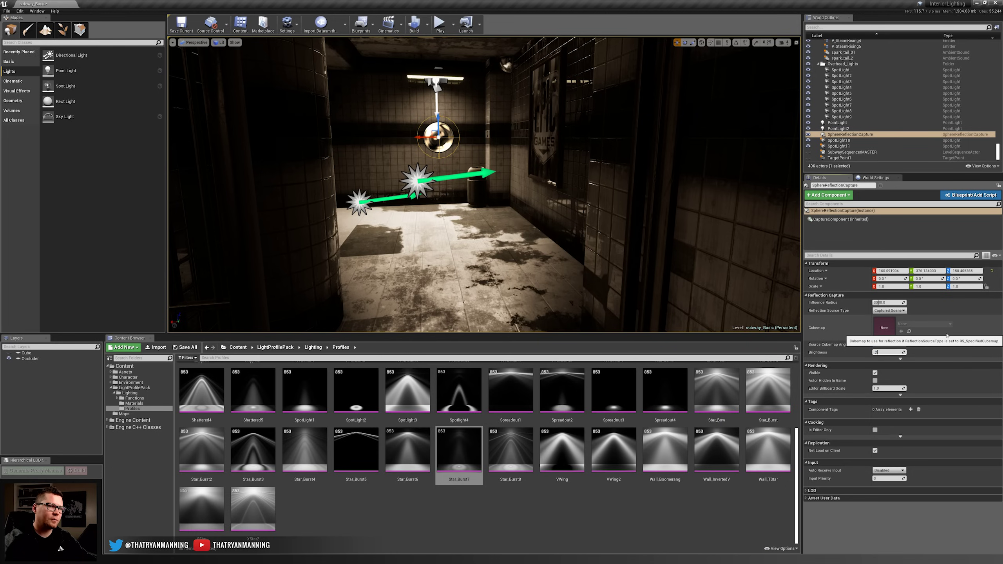
pyautogui.write('.2')
pyautogui.press('Return')
pyautogui.press('Escape')
# - Hide the actor icons and inspect the hallway lighting and the contact shadows under the wall pipe up close
pyautogui.moveTo(553, 222); pyautogui.dragTo(365, 207, button='right')
pyautogui.press('g')
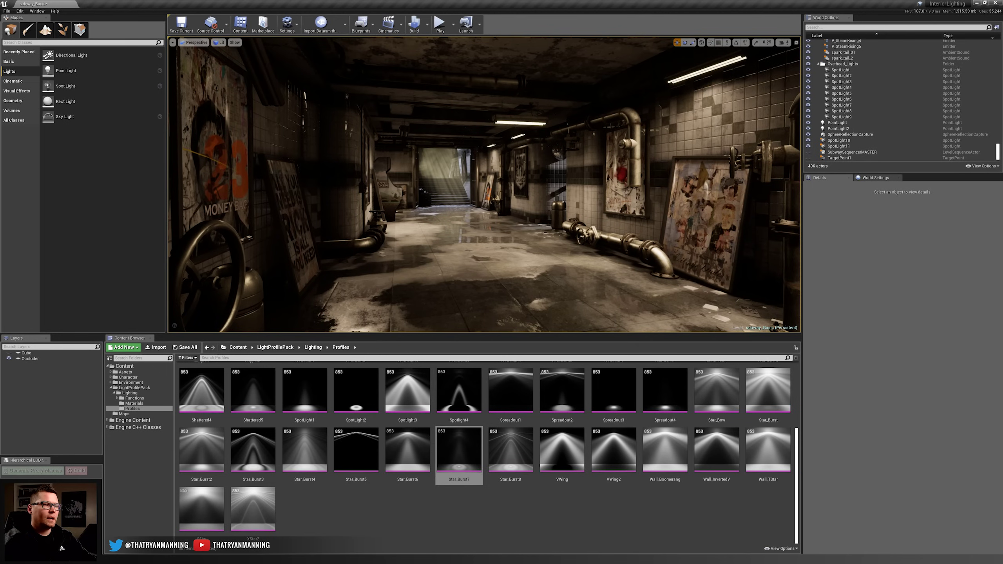
pyautogui.moveTo(501, 213); pyautogui.dragTo(517, 222, button='right')
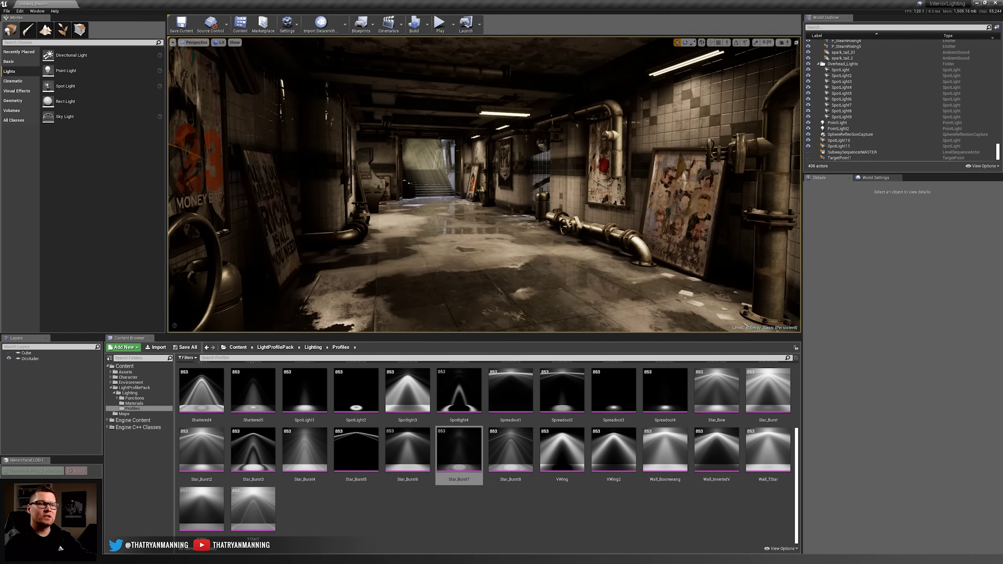
pyautogui.moveTo(539, 254)
pyautogui.mouseDown(button='right')
pyautogui.moveTo(774, 259)
pyautogui.moveTo(788, 249)
pyautogui.moveTo(792, 162)
pyautogui.moveTo(498, 216)
pyautogui.moveTo(506, 284)
pyautogui.moveTo(786, 273)
pyautogui.moveTo(561, 277)
pyautogui.moveTo(539, 253)
pyautogui.mouseUp(button='right')
pyautogui.press('w')
pyautogui.press('w')
pyautogui.press('w')
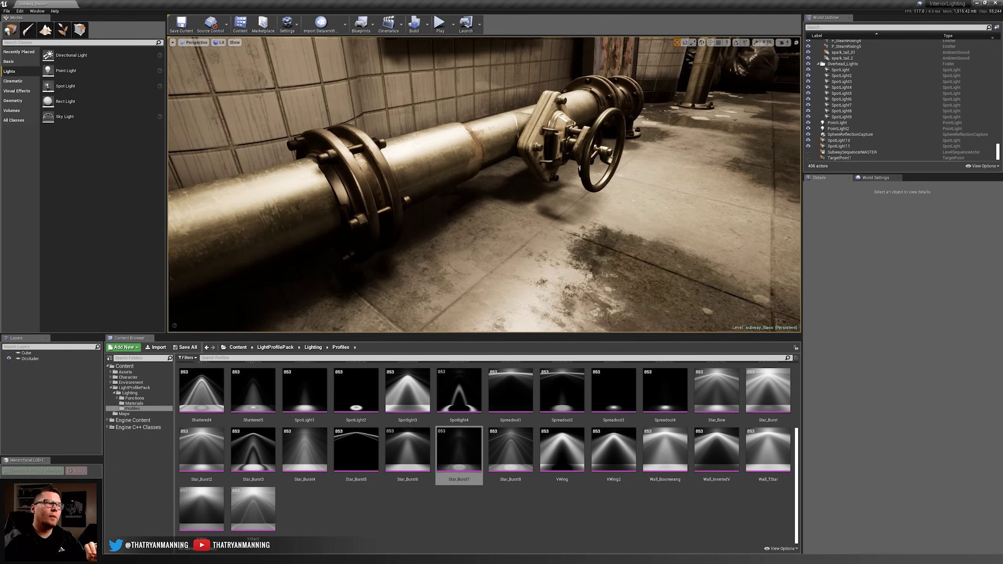
# - View the available lighting quality levels for the build without changing the selection
pyautogui.click(428, 24)
pyautogui.moveTo(462, 51)
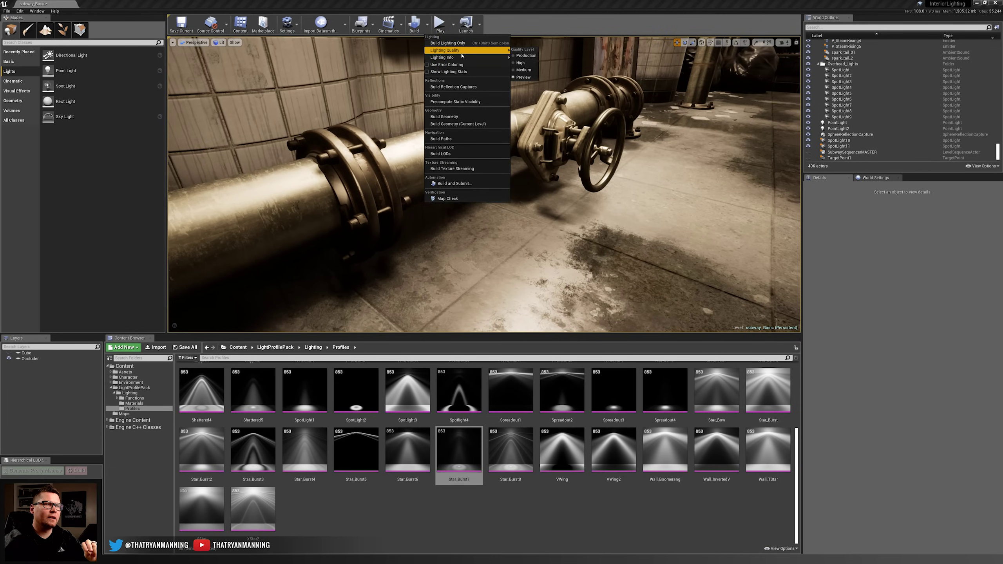
pyautogui.click(548, 6)
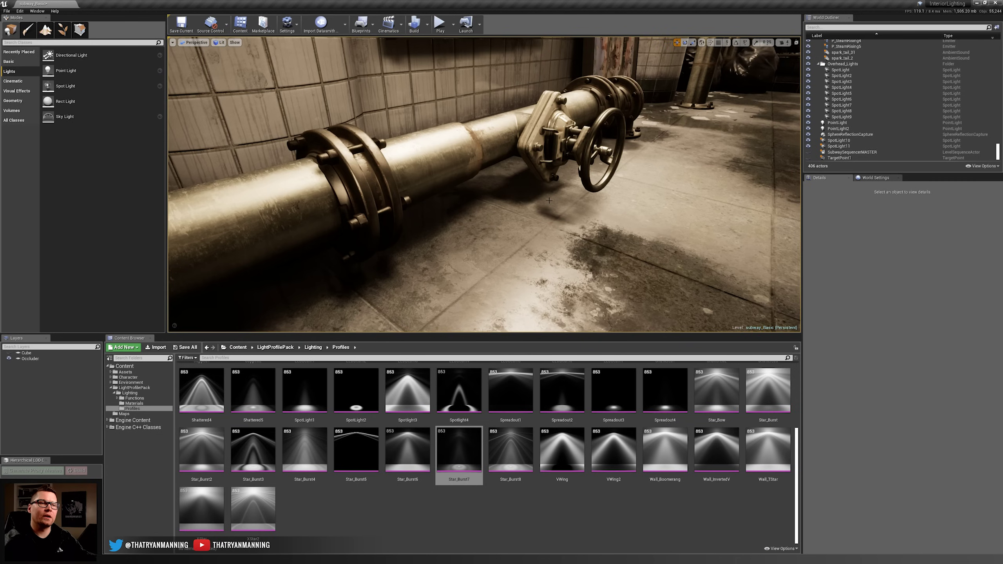
# - Review the Lightmass options in the World Settings while examining the floor and wall shading around the pipe
pyautogui.press('s')
pyautogui.moveTo(549, 218); pyautogui.dragTo(531, 204, button='right')
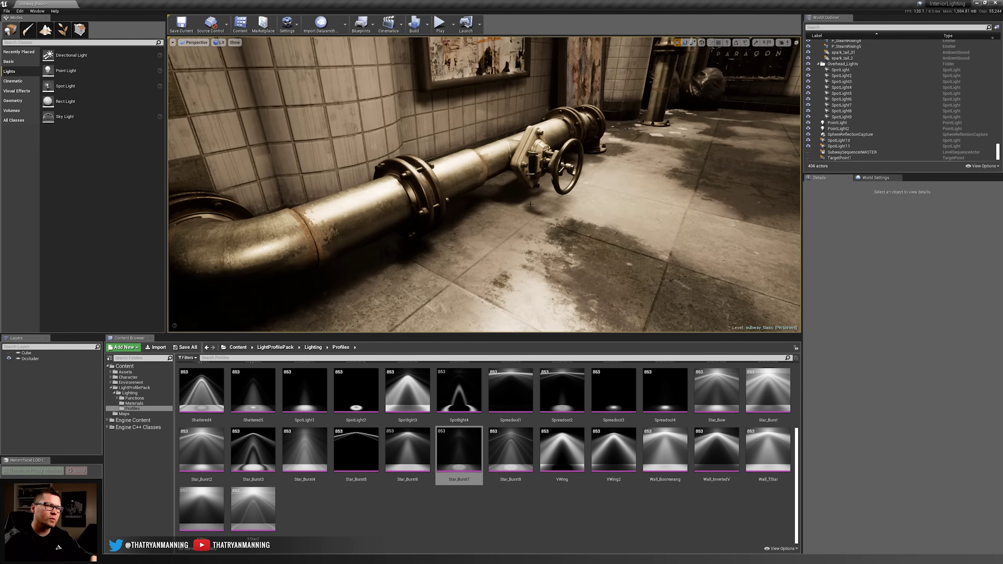
pyautogui.click(694, 196)
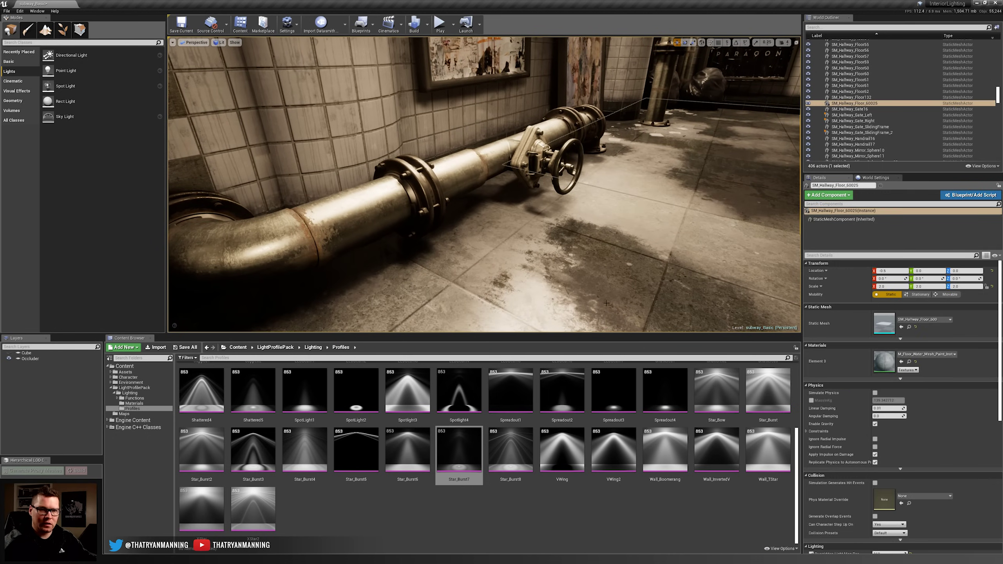
pyautogui.press('Escape')
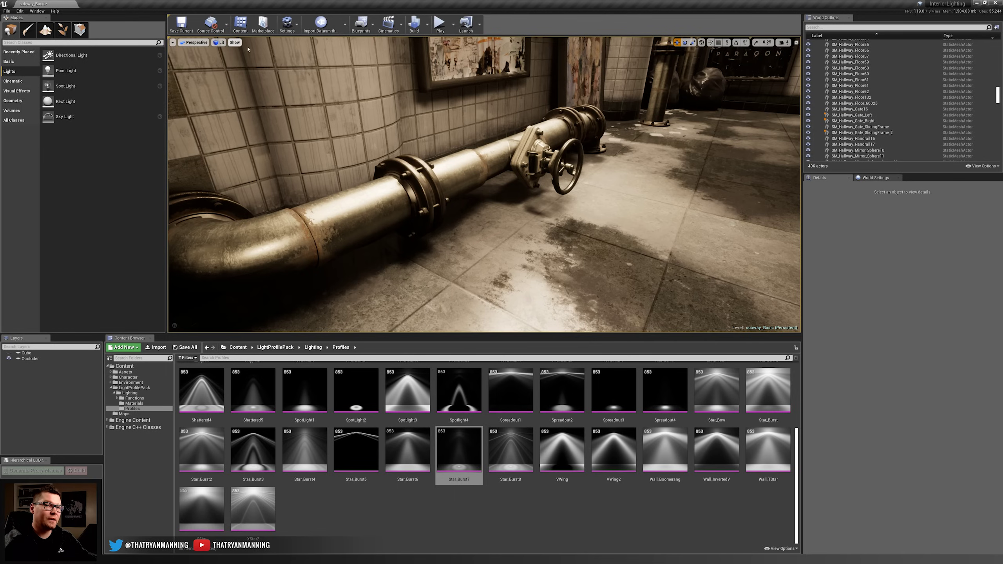
pyautogui.click(874, 177)
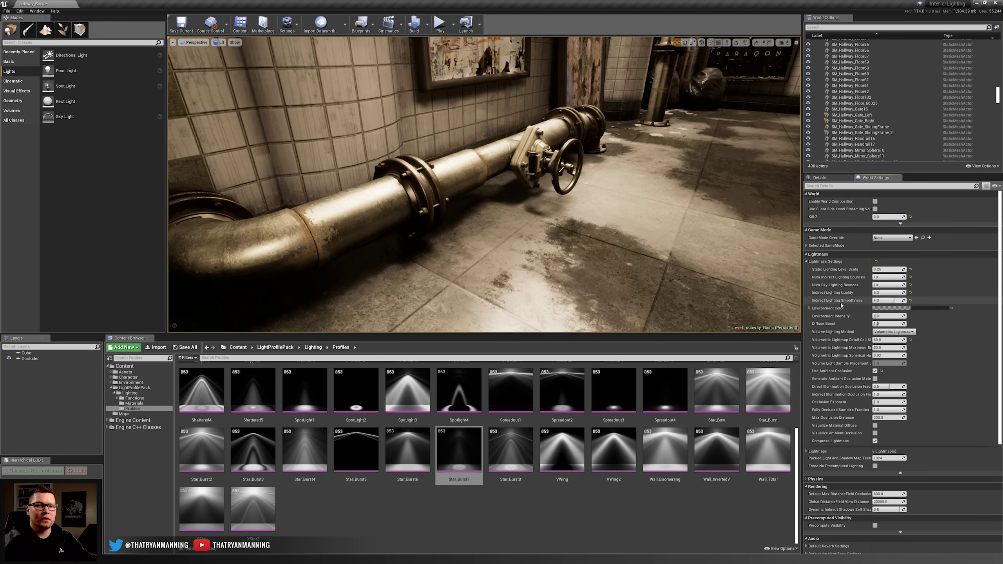
pyautogui.press('s')
pyautogui.moveTo(608, 283); pyautogui.dragTo(608, 241, button='right')
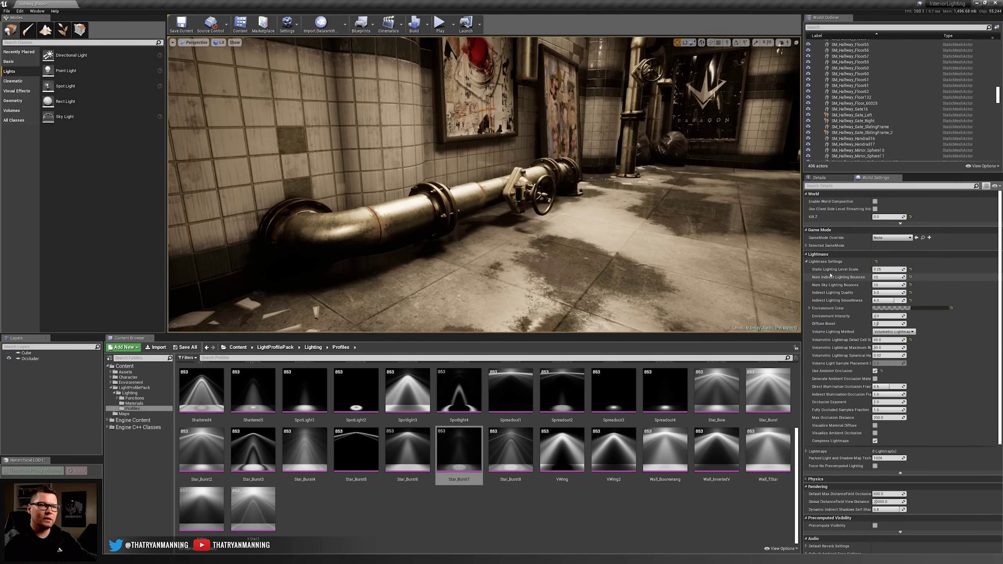
# - Frame the hallway looking toward the far staircase and rebuild the reflection captures
pyautogui.moveTo(623, 234); pyautogui.dragTo(818, 218, button='right')
pyautogui.press('w')
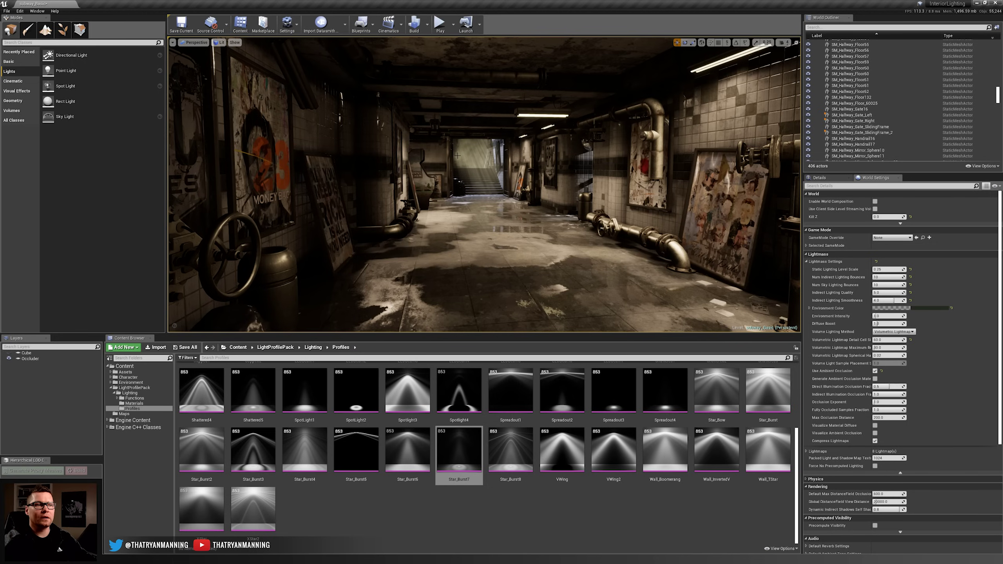
pyautogui.moveTo(458, 156); pyautogui.dragTo(479, 159, button='right')
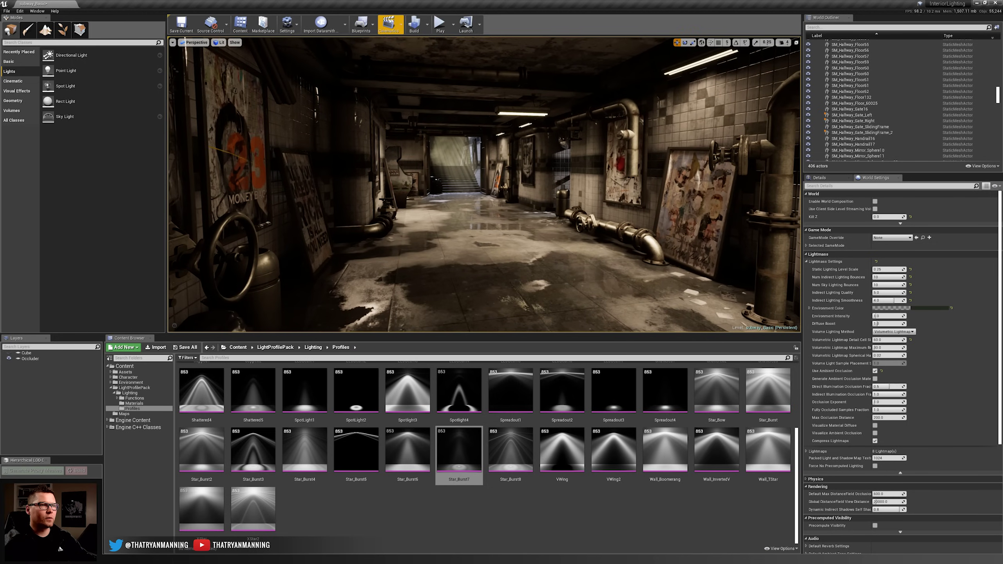
pyautogui.click(427, 25)
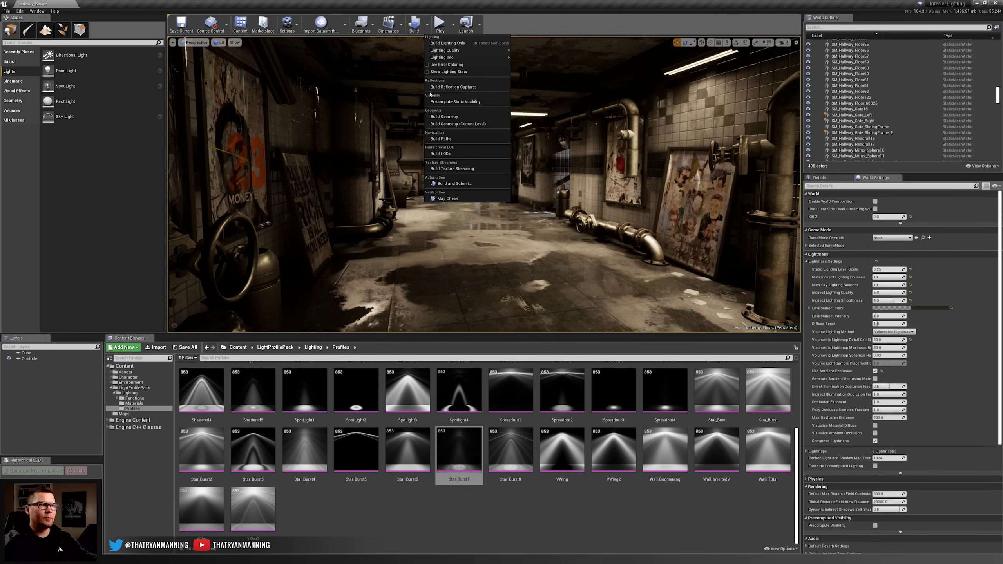
pyautogui.click(453, 86)
# - Set the lighting quality to Production and build only the lighting
pyautogui.click(426, 25)
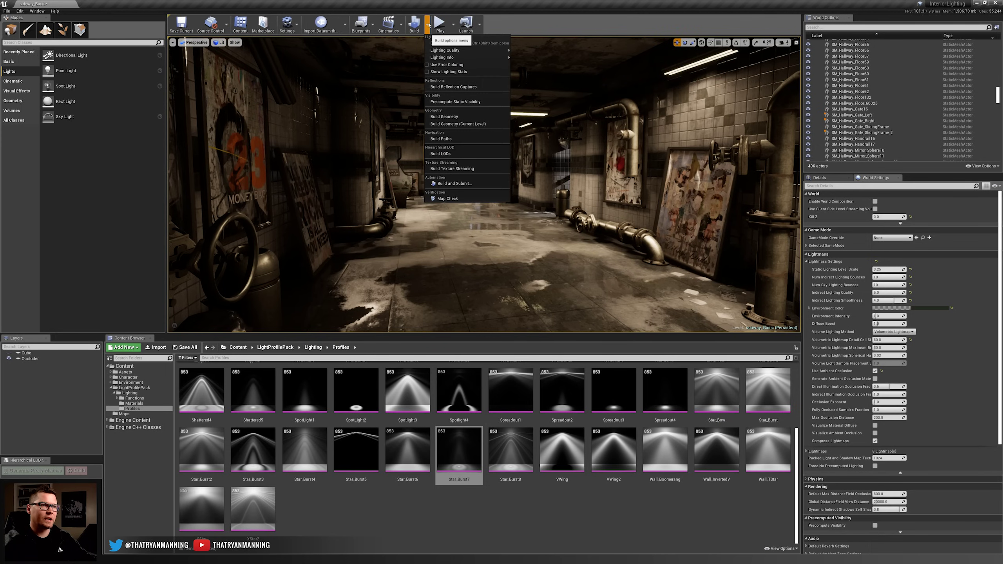
pyautogui.moveTo(465, 50)
pyautogui.click(522, 56)
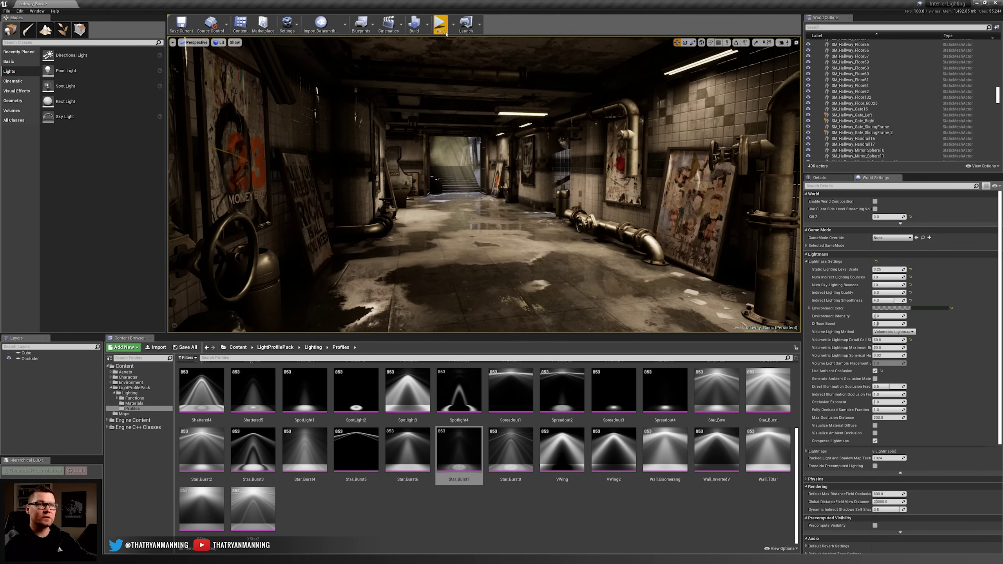
pyautogui.click(427, 25)
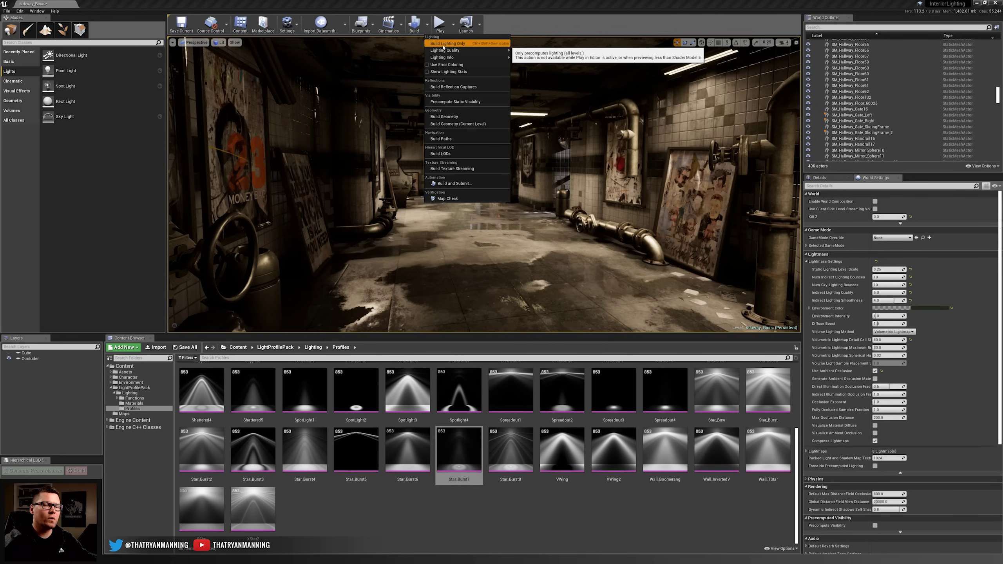
pyautogui.click(443, 44)
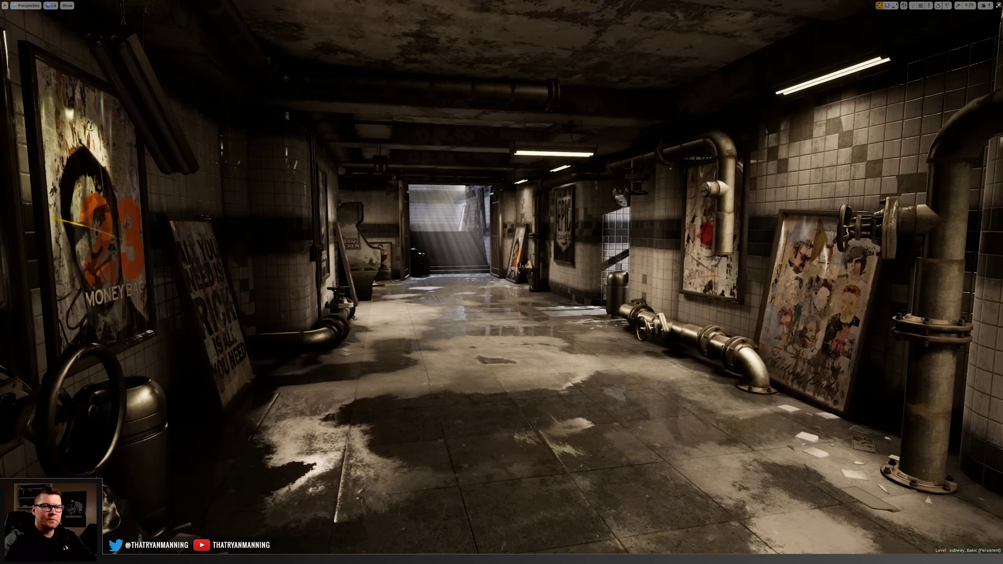
pyautogui.moveTo(502, 283); pyautogui.dragTo(485, 268, button='right')
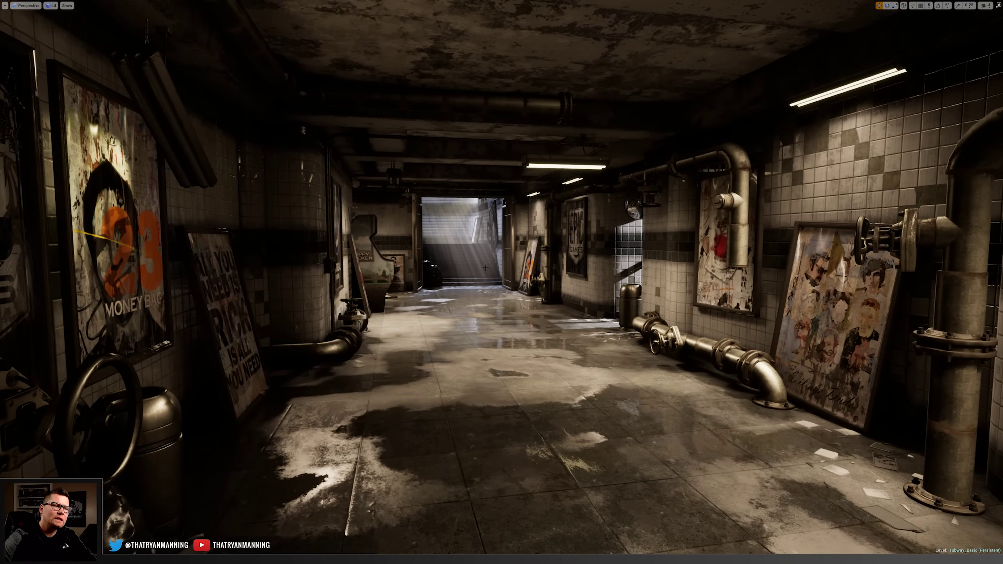